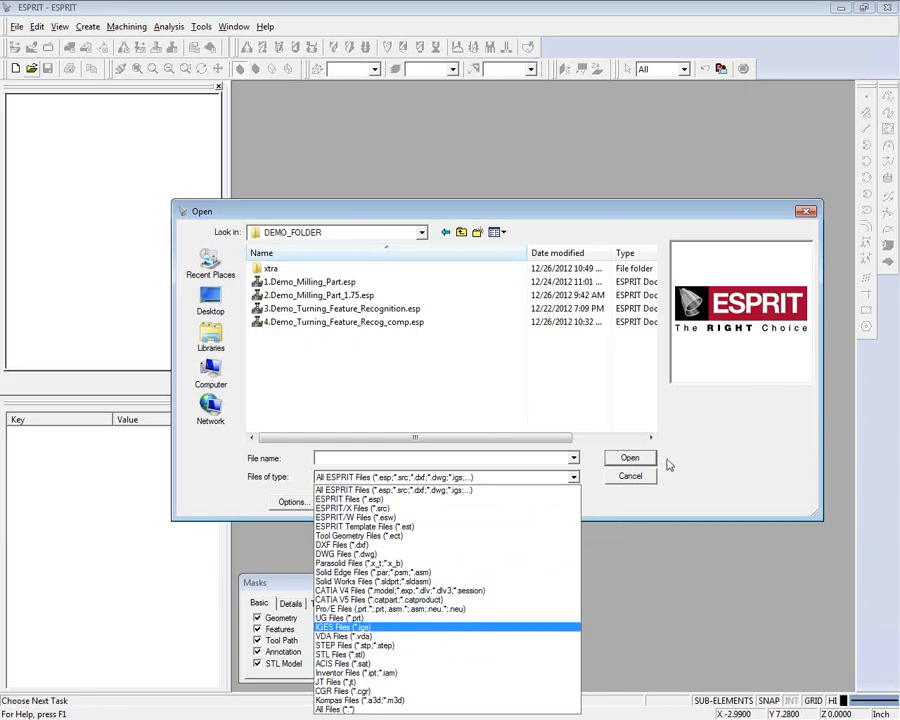
# - Open the file 1.Demo_Milling_Part.esp from DEMO_FOLDER
pyautogui.click(274, 285)
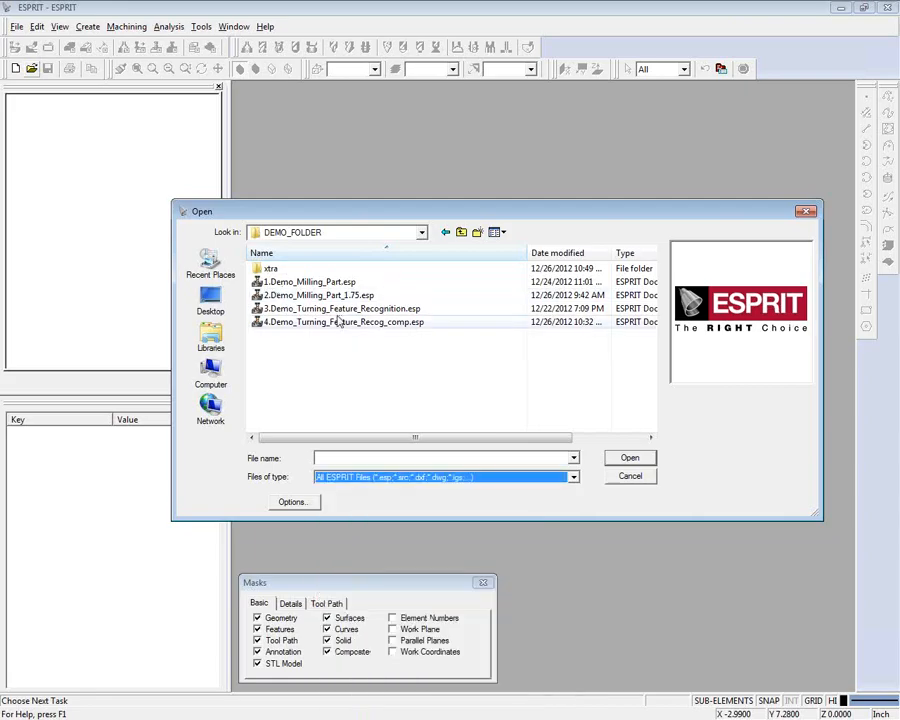
pyautogui.click(300, 282)
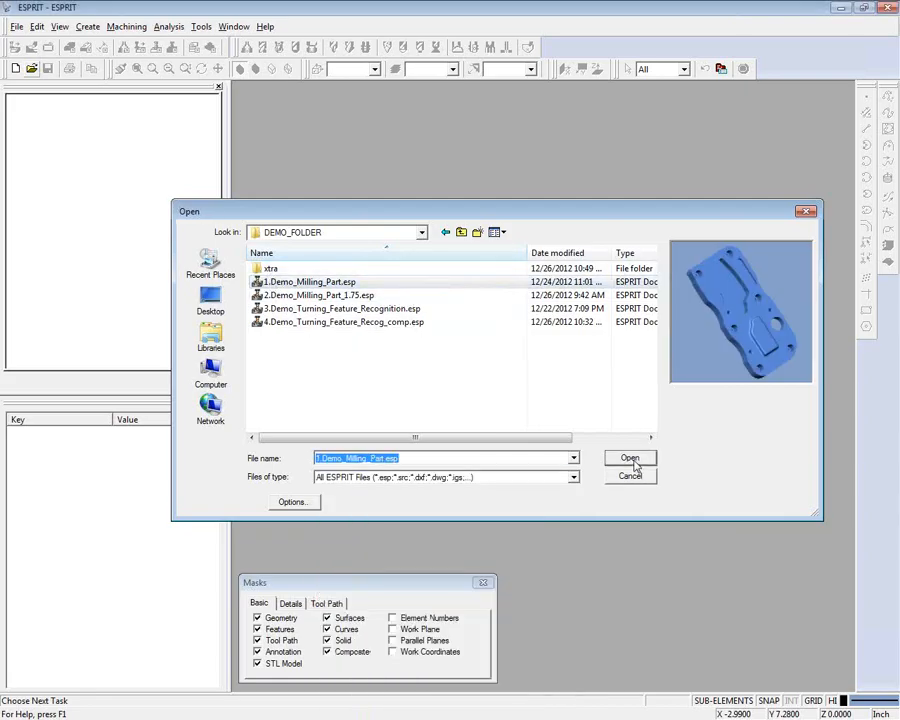
pyautogui.click(630, 460)
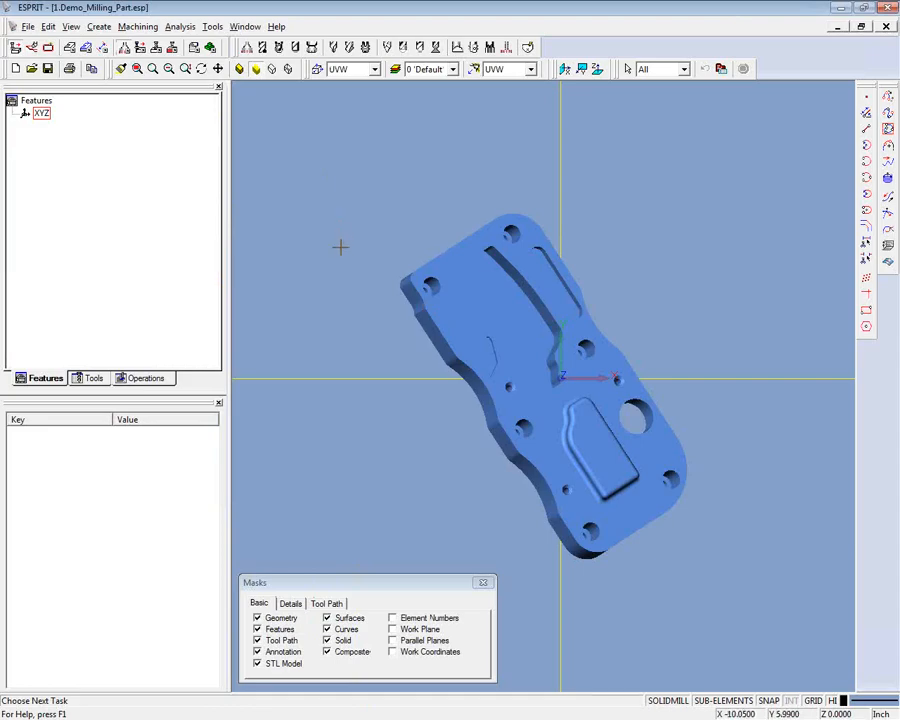
# - Align the part to the Z axis using the flat top face of the raised boss
pyautogui.moveTo(330, 278); pyautogui.dragTo(665, 366, button='middle')
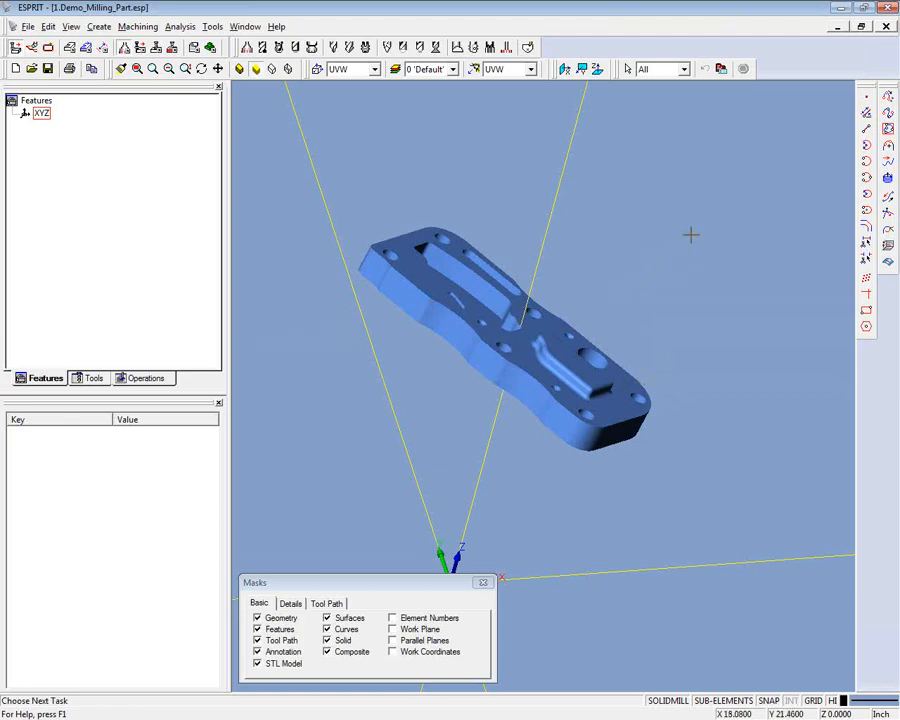
pyautogui.scroll(5, 669, 135)
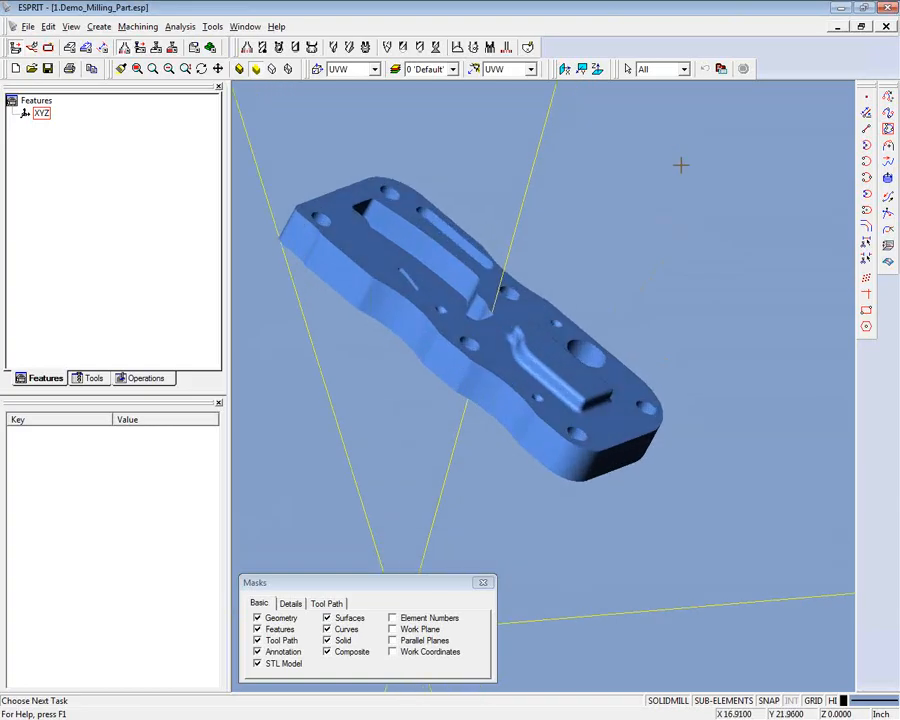
pyautogui.scroll(2, 680, 164)
pyautogui.click(566, 368)
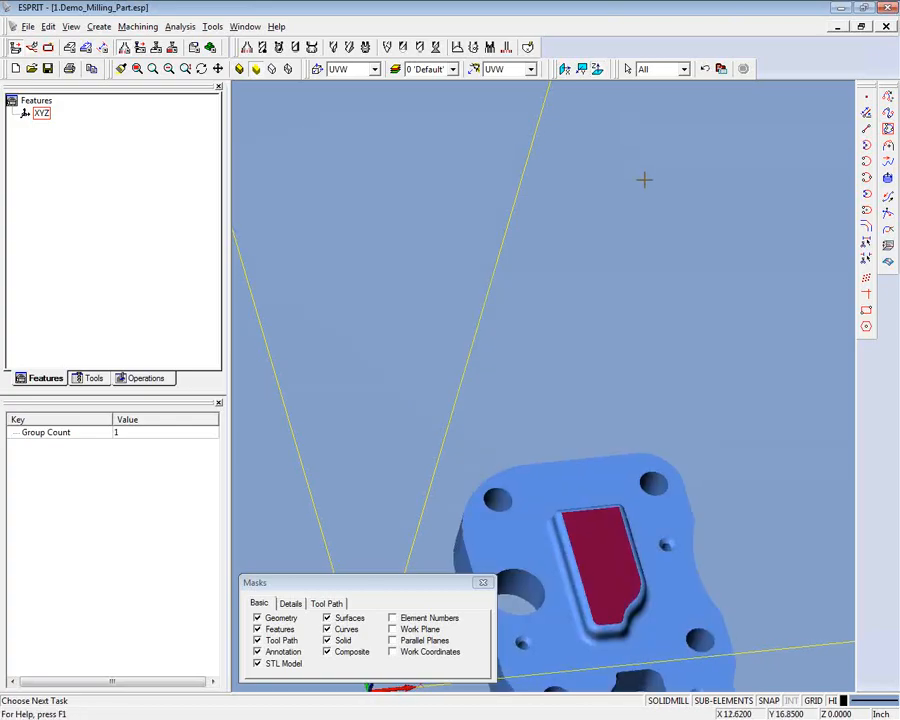
pyautogui.scroll(-3, 643, 176)
pyautogui.moveTo(643, 173); pyautogui.dragTo(617, 375, button='middle')
# - Align the part's length with the X axis using the flat side face next to the narrow slot
pyautogui.click(589, 465)
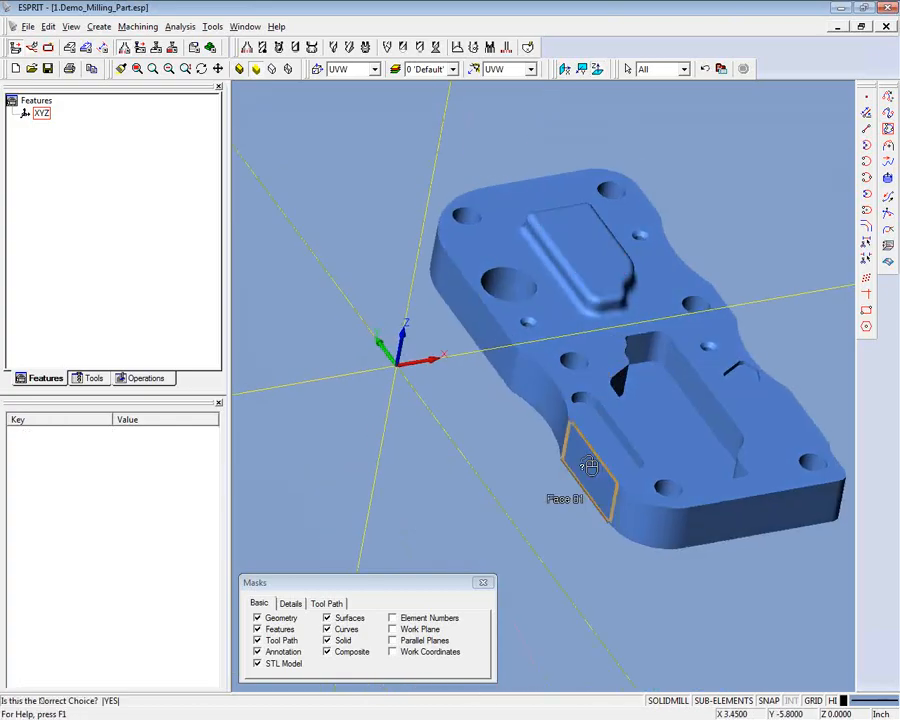
pyautogui.click(589, 465)
pyautogui.moveTo(581, 100); pyautogui.dragTo(560, 353, button='middle')
pyautogui.scroll(3, 560, 353)
# - Place the part origin over the corner hole beside the large pocket, level with the boss's top face
pyautogui.click(478, 425)
pyautogui.click(478, 425)
pyautogui.keyDown('ctrl'); pyautogui.moveTo(584, 188); pyautogui.dragTo(599, 85, button='middle'); pyautogui.keyUp('ctrl')
pyautogui.click(597, 69)
pyautogui.moveTo(466, 215); pyautogui.dragTo(586, 218, button='middle')
pyautogui.moveTo(692, 222); pyautogui.dragTo(655, 223, button='middle')
pyautogui.moveTo(446, 233); pyautogui.dragTo(267, 171, button='middle')
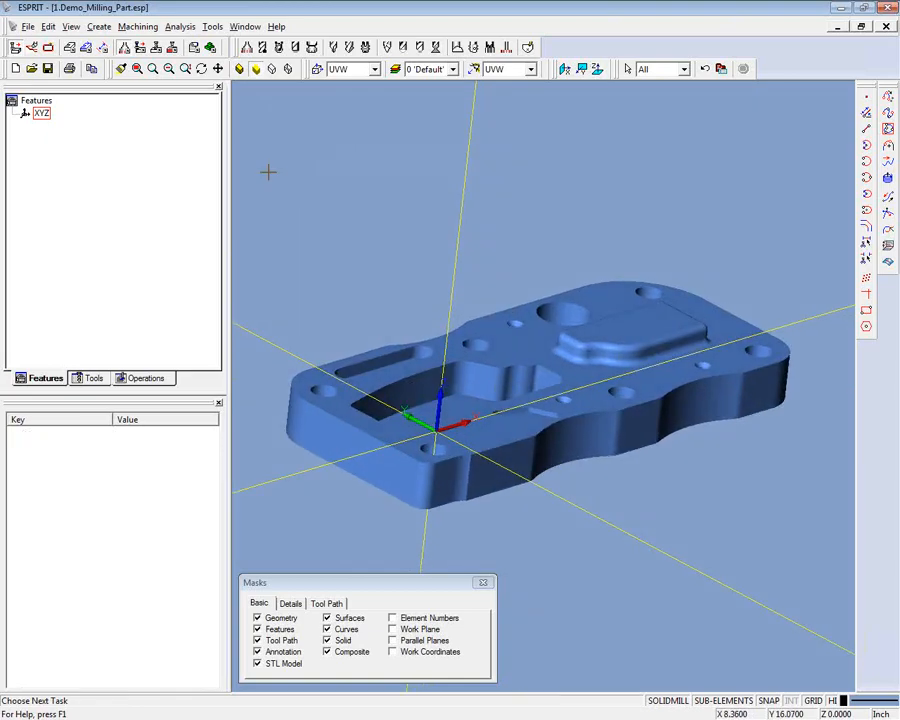
# - In the simulation parameters, size a rectangular stock block from the part solid
pyautogui.click(212, 48)
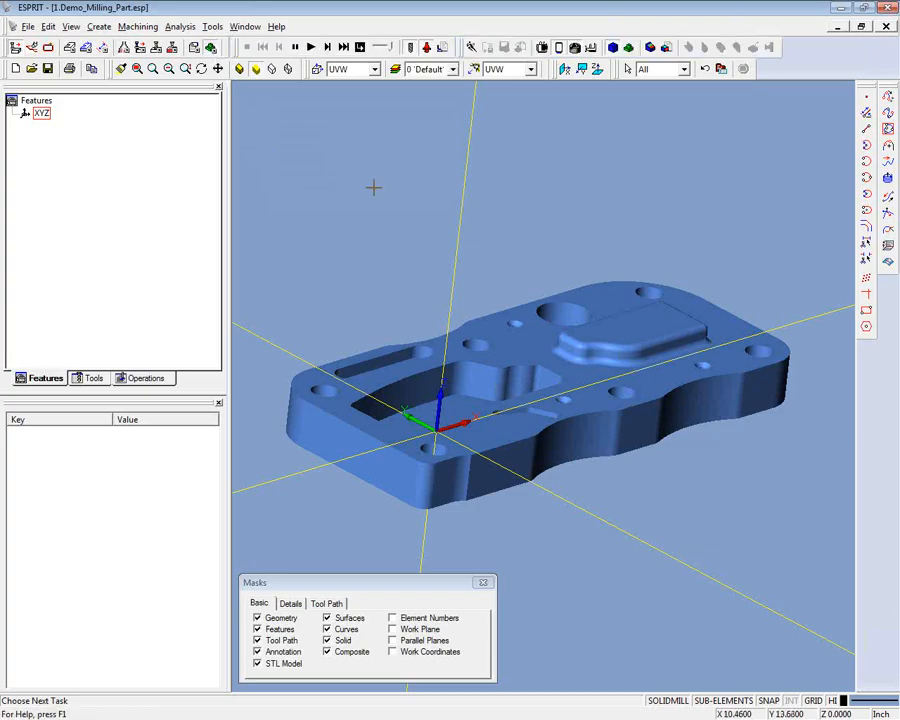
pyautogui.click(444, 50)
pyautogui.moveTo(0, 121); pyautogui.dragTo(169, 336)
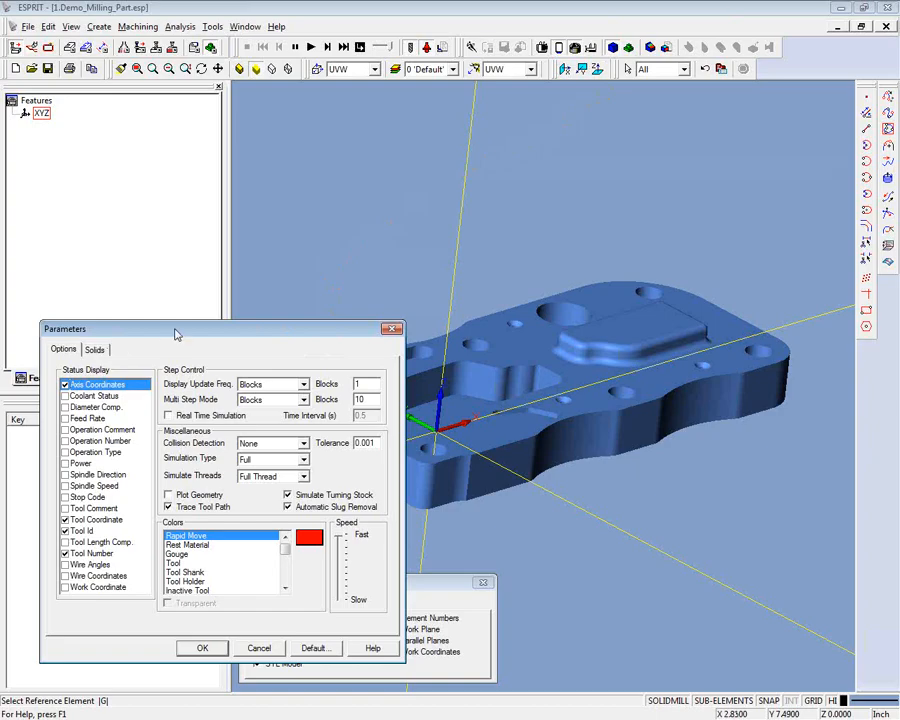
pyautogui.click(95, 350)
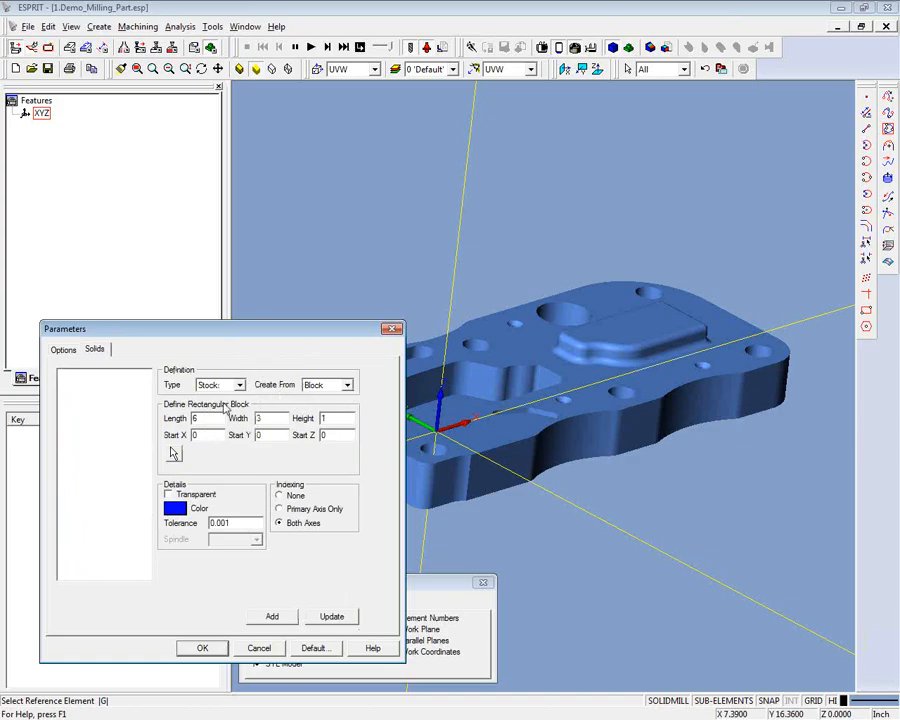
pyautogui.click(174, 454)
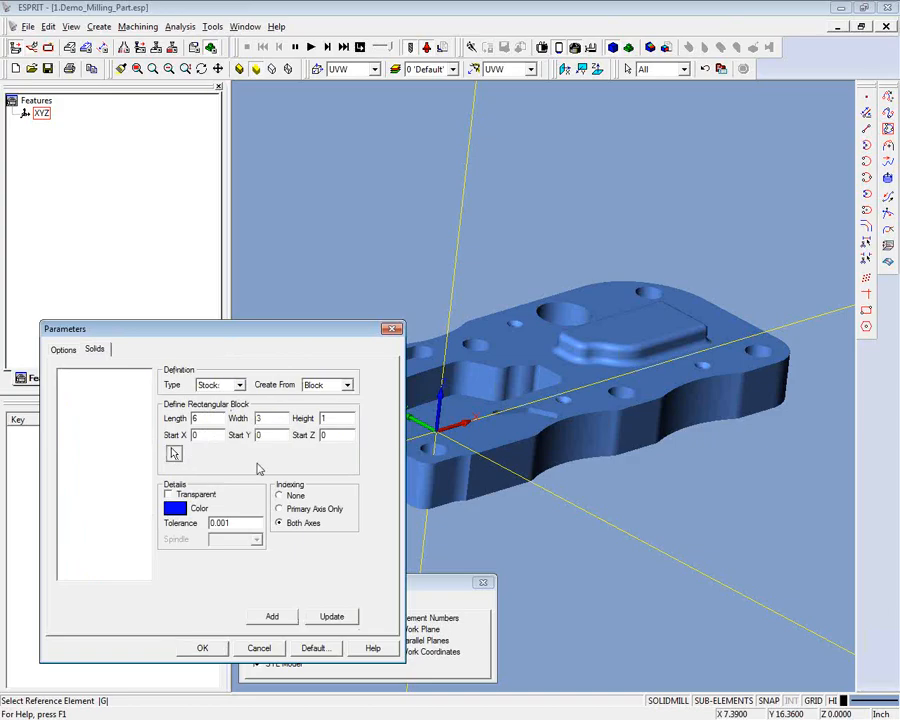
pyautogui.click(630, 331)
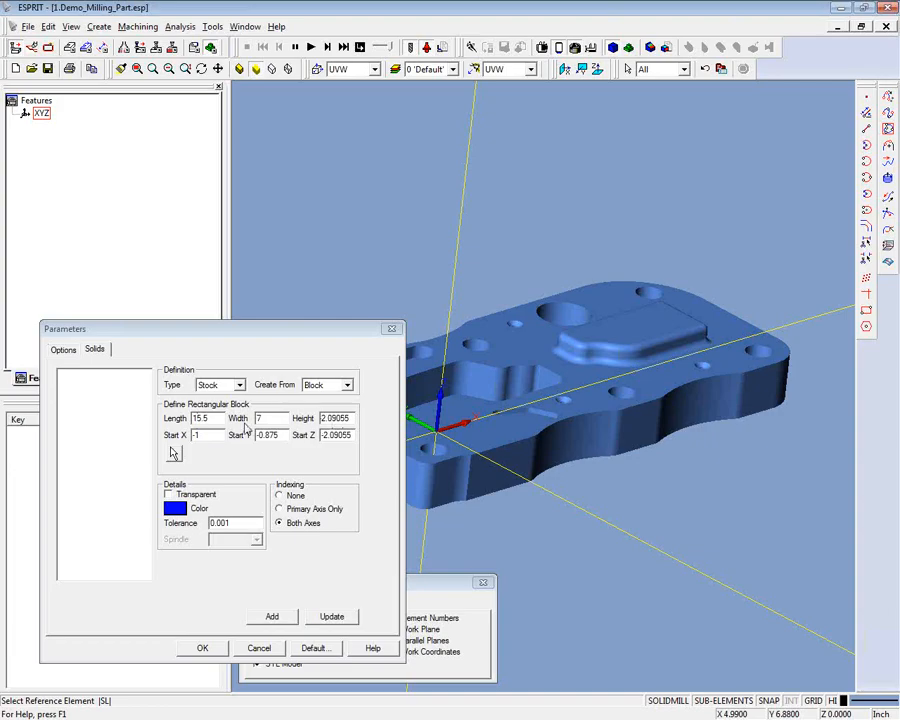
# - Add the block as transparent stock with height 3 and Start Z -2.9, and preview it briefly in the simulation
pyautogui.click(168, 494)
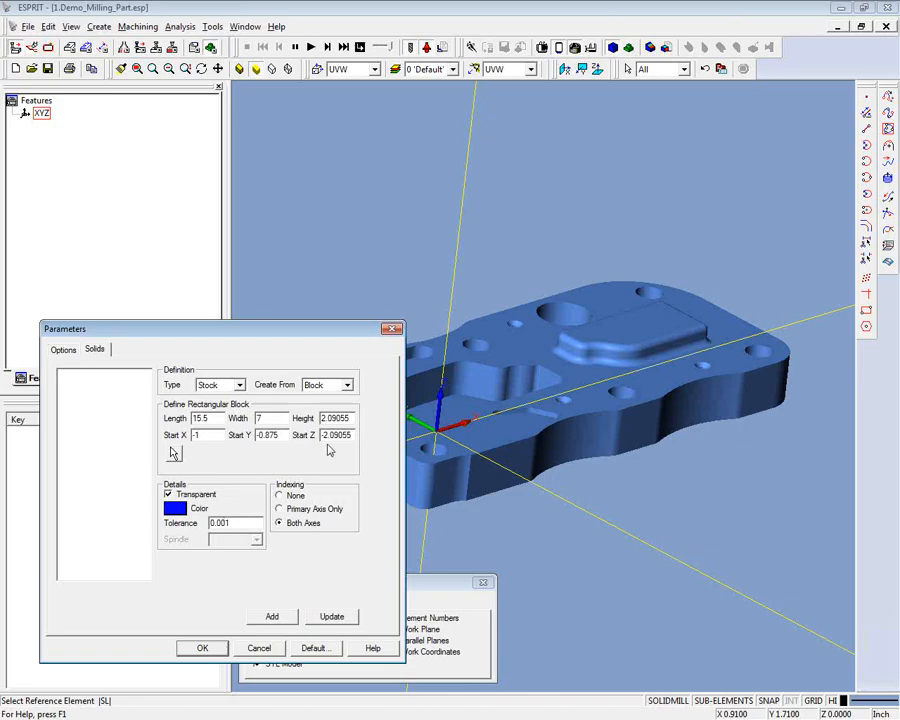
pyautogui.moveTo(351, 418); pyautogui.dragTo(318, 418)
pyautogui.write('3')
pyautogui.write('9')
pyautogui.click(275, 616)
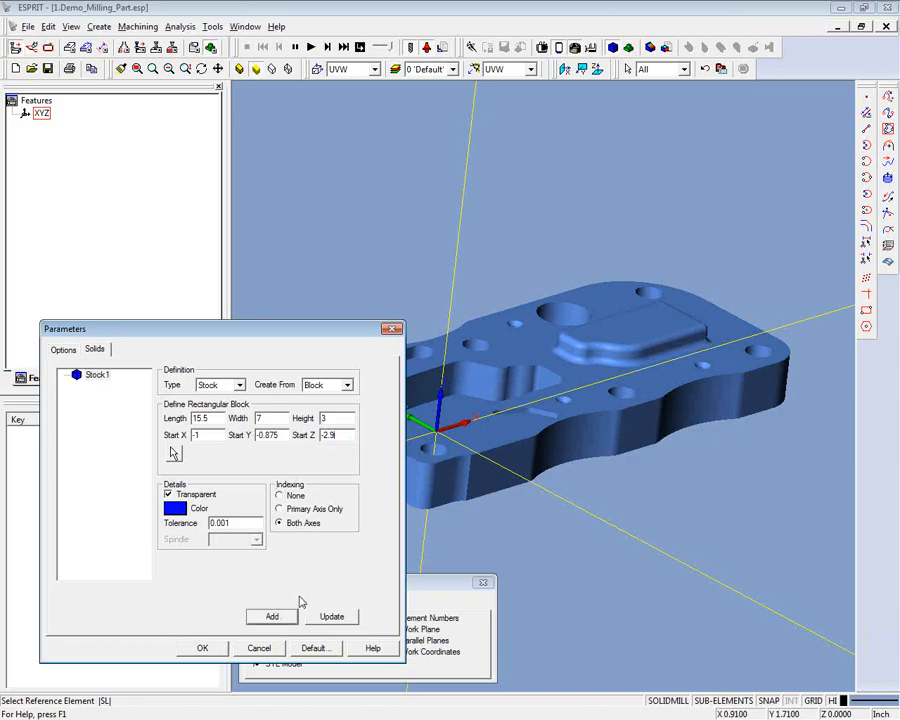
pyautogui.click(203, 648)
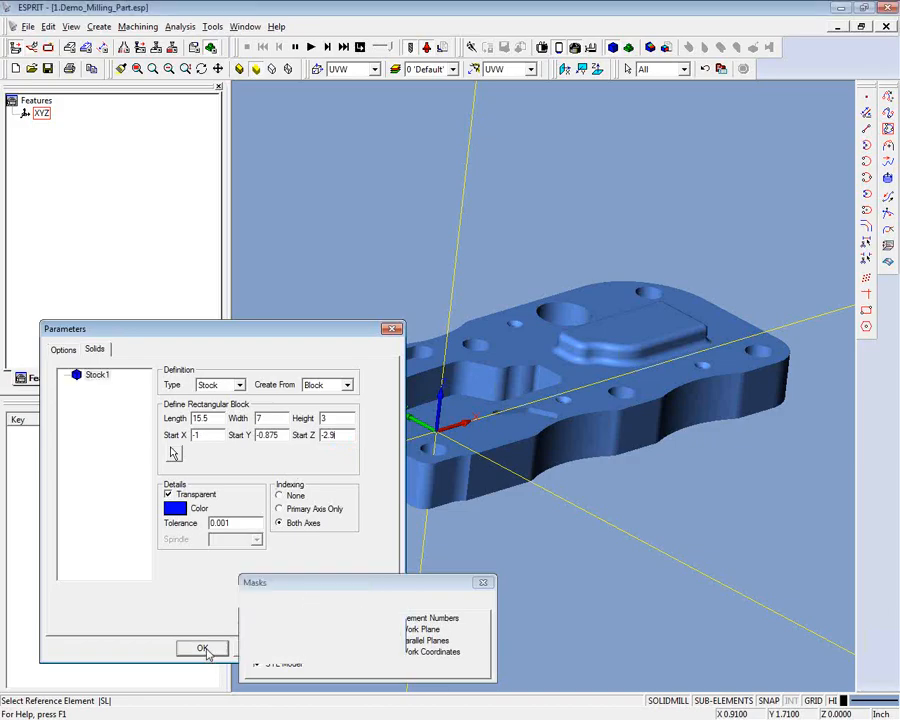
pyautogui.click(297, 48)
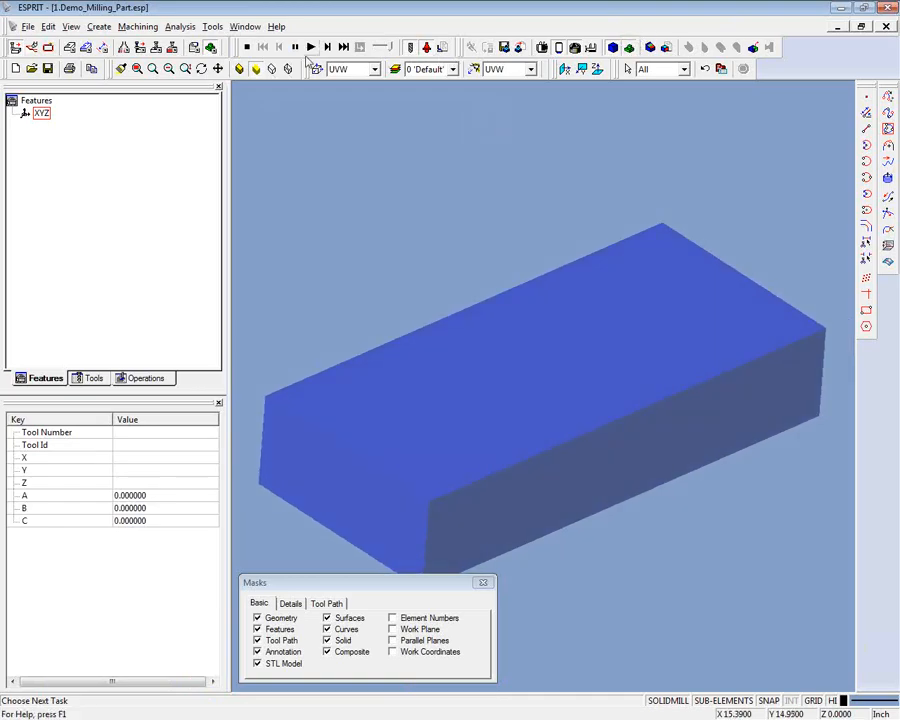
pyautogui.click(248, 48)
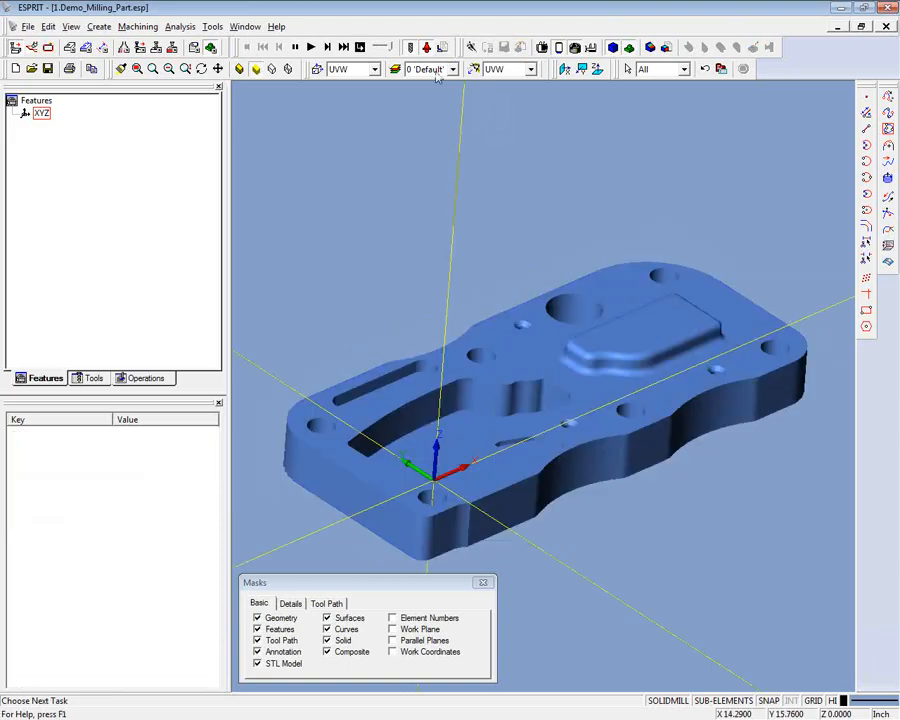
# - Define a simulation target created from a solid, using the part model as its source
pyautogui.click(359, 47)
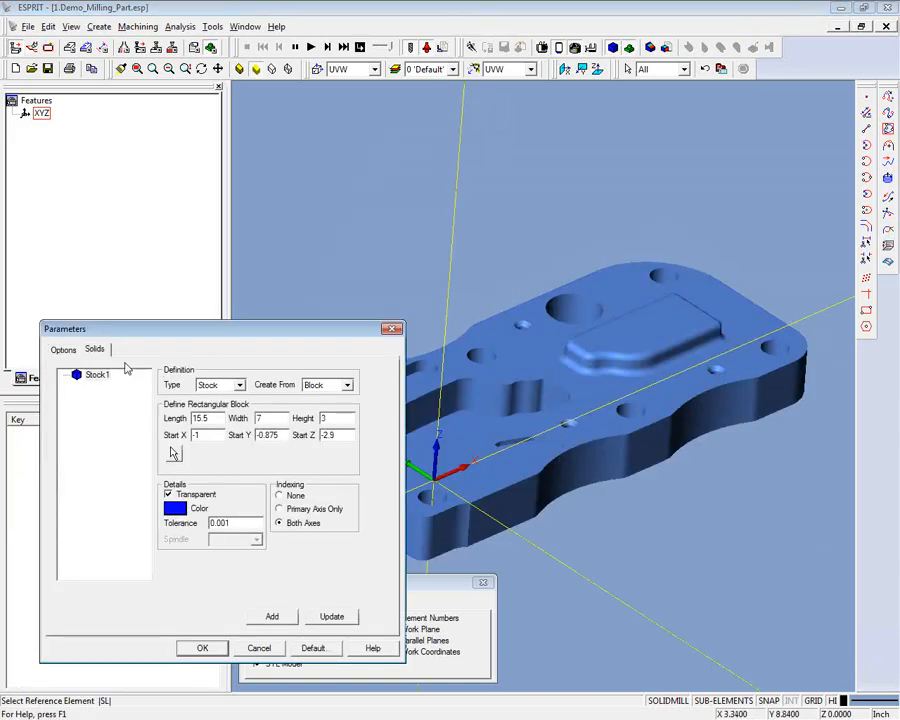
pyautogui.click(240, 385)
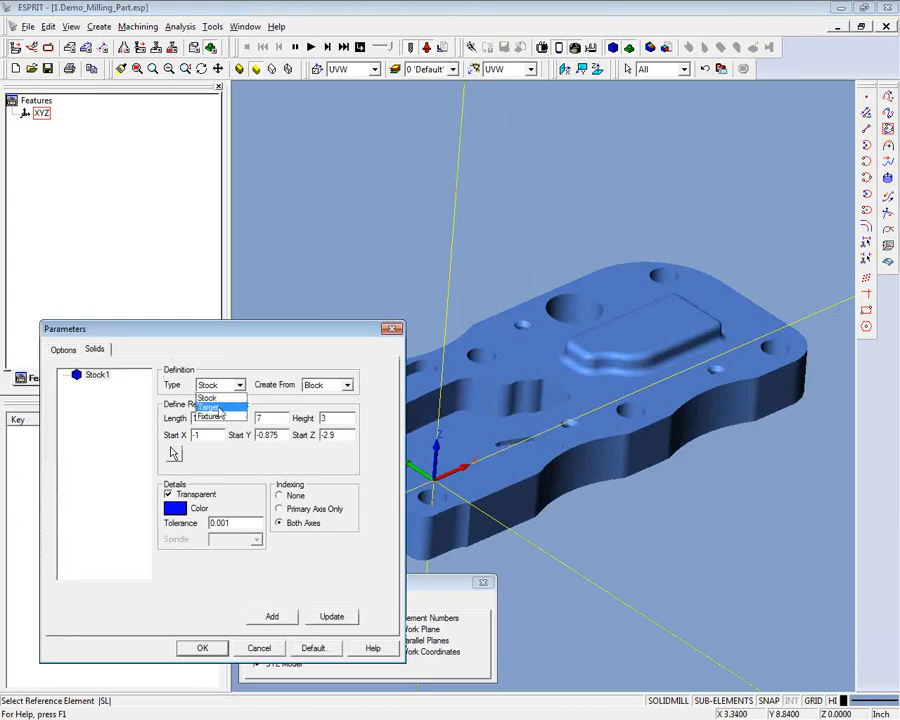
pyautogui.click(232, 402)
pyautogui.click(348, 386)
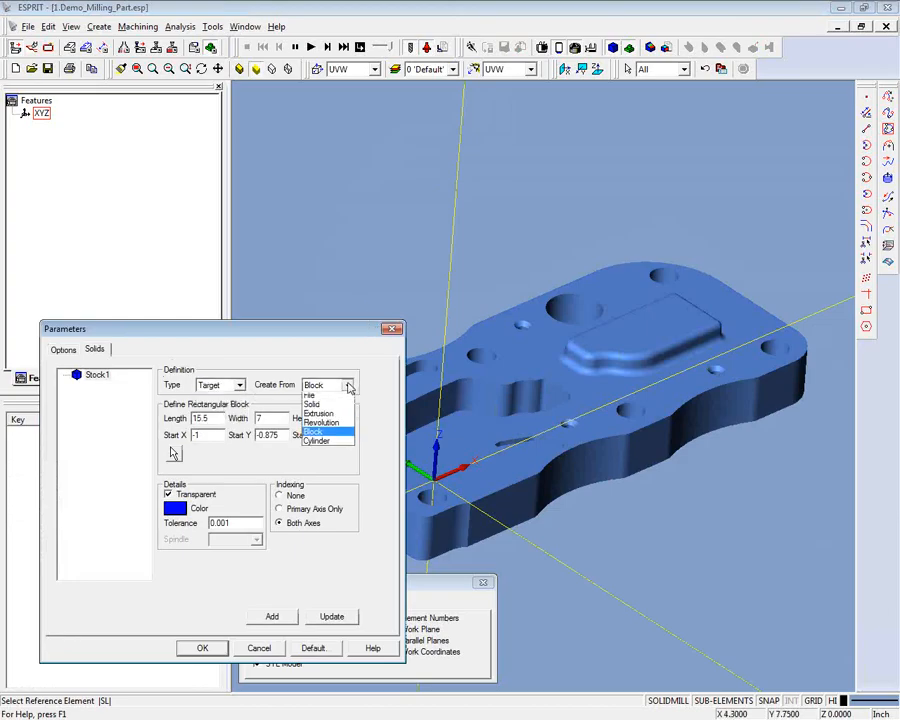
pyautogui.click(320, 395)
pyautogui.click(176, 421)
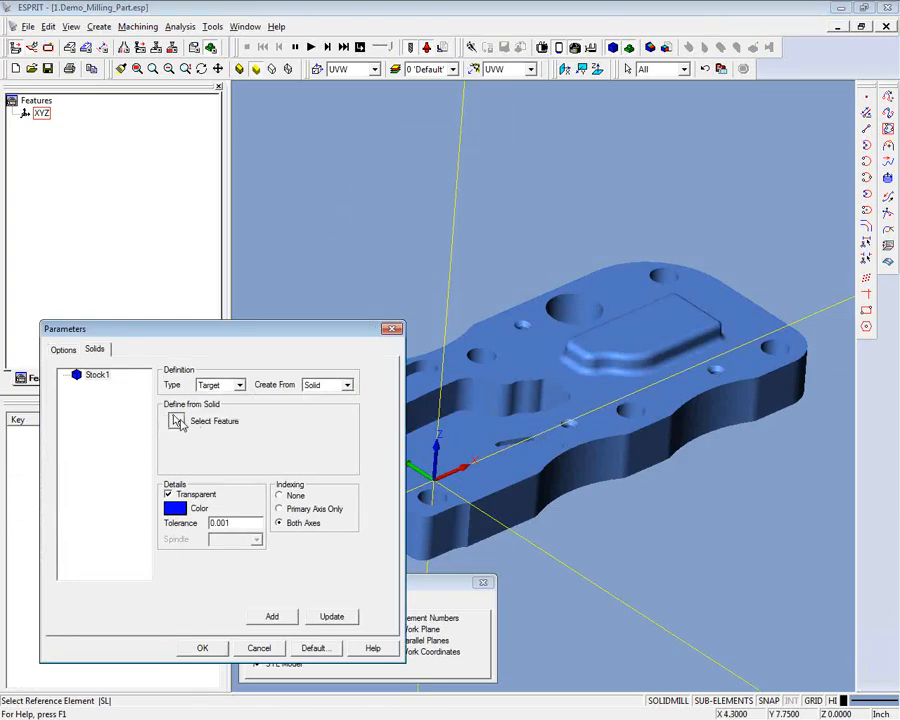
pyautogui.click(604, 342)
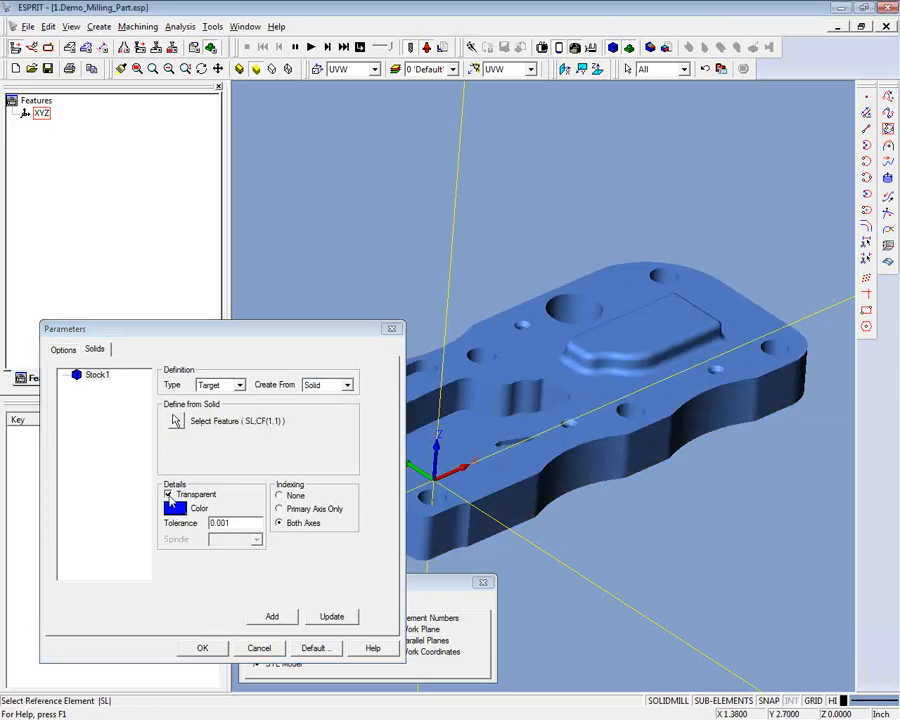
# - Add the target as opaque and green, and preview it inside the stock in the simulation
pyautogui.click(169, 495)
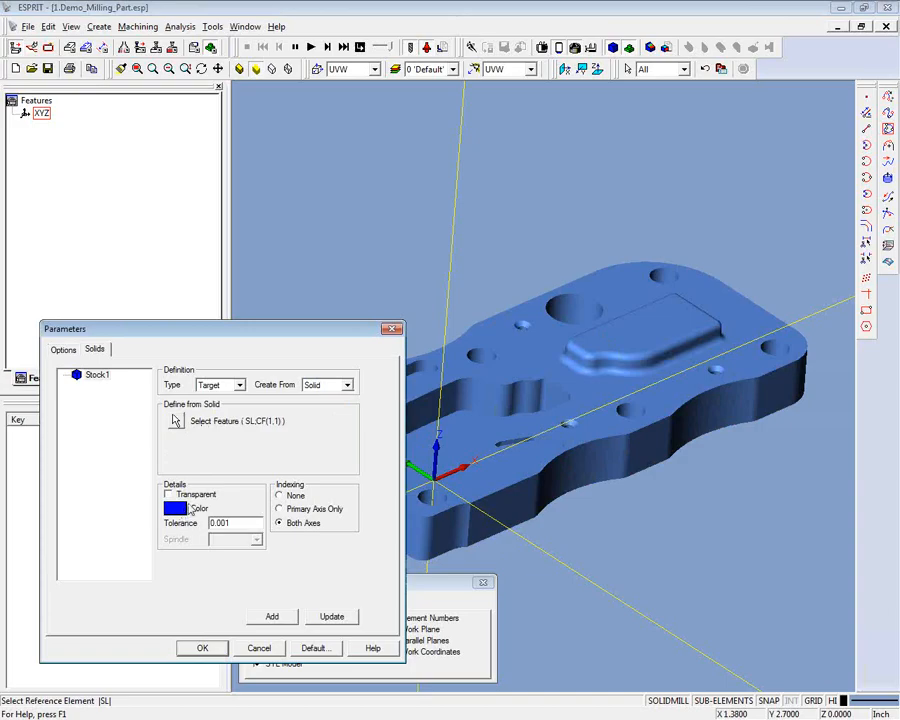
pyautogui.click(176, 508)
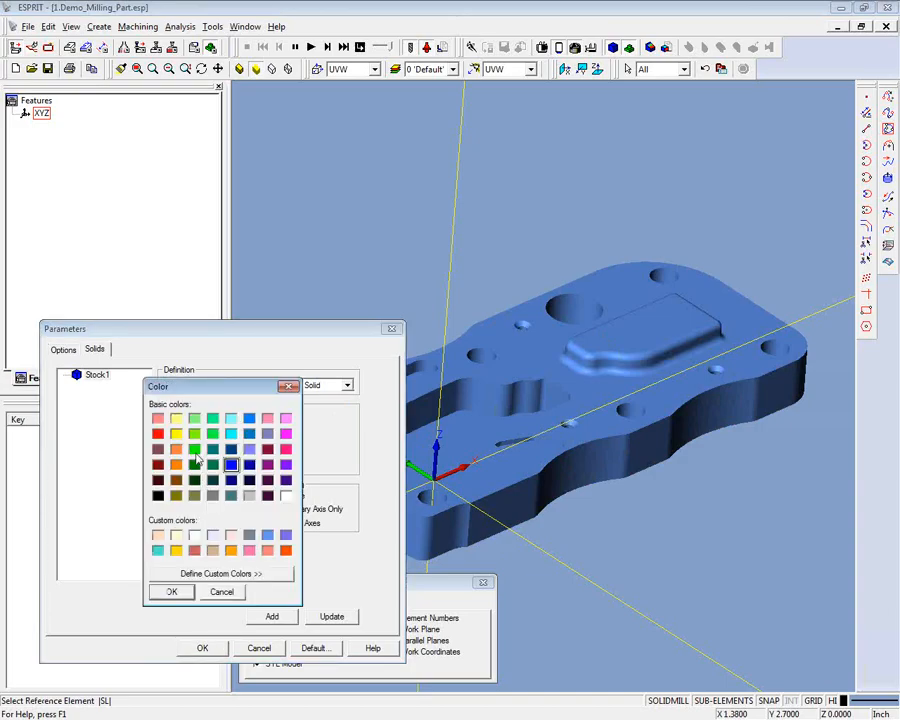
pyautogui.click(195, 450)
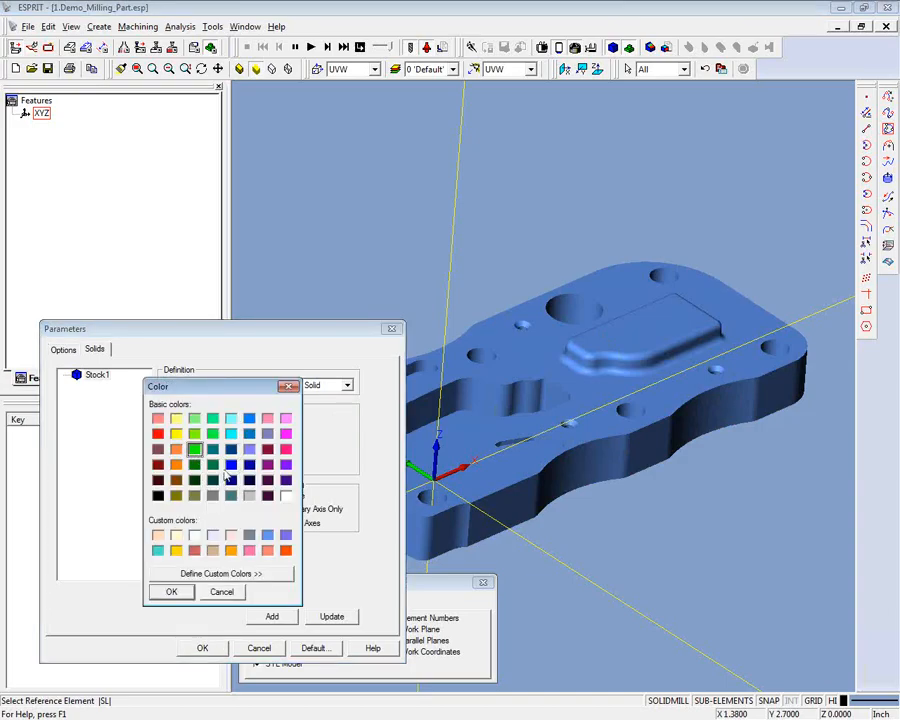
pyautogui.click(185, 594)
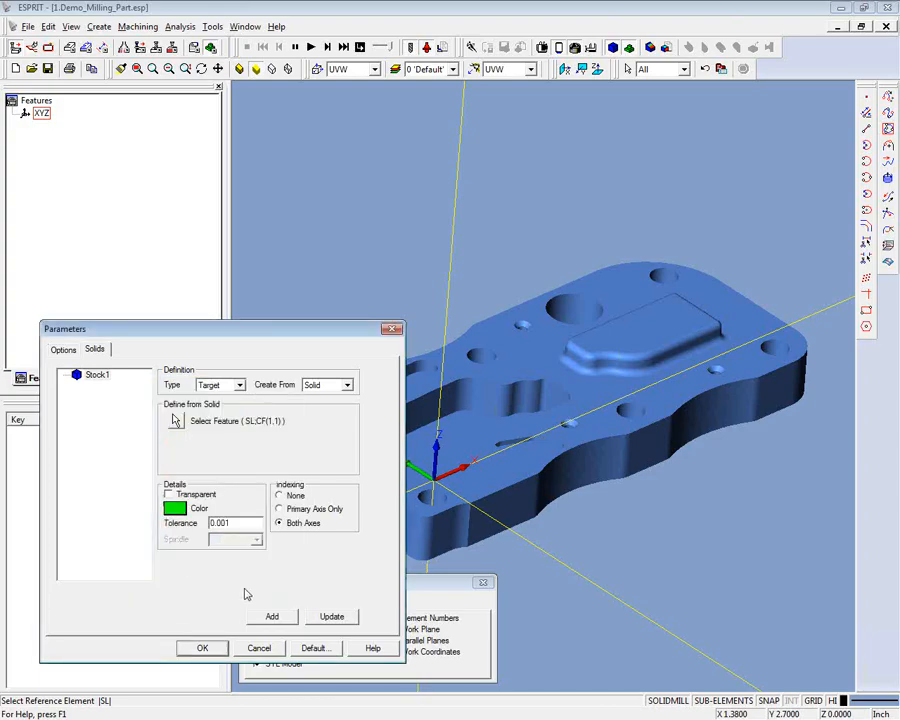
pyautogui.click(272, 617)
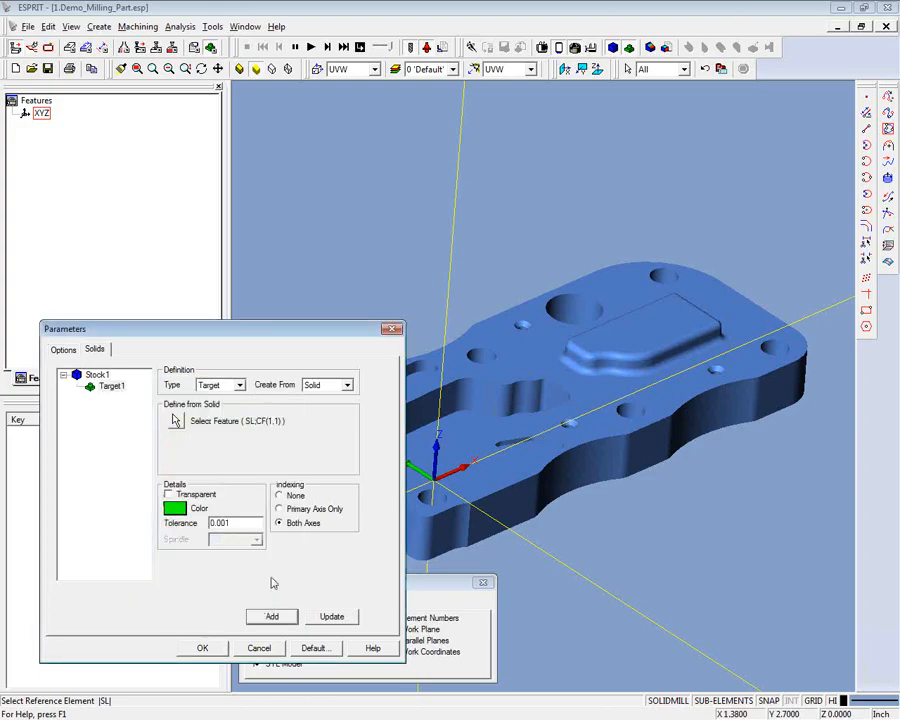
pyautogui.click(203, 648)
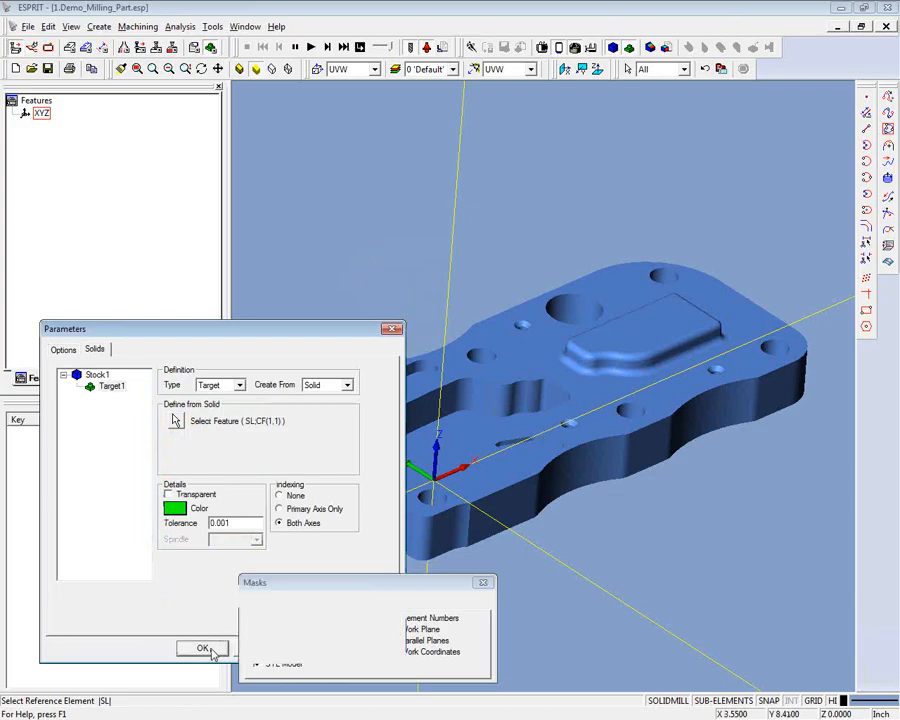
pyautogui.click(295, 47)
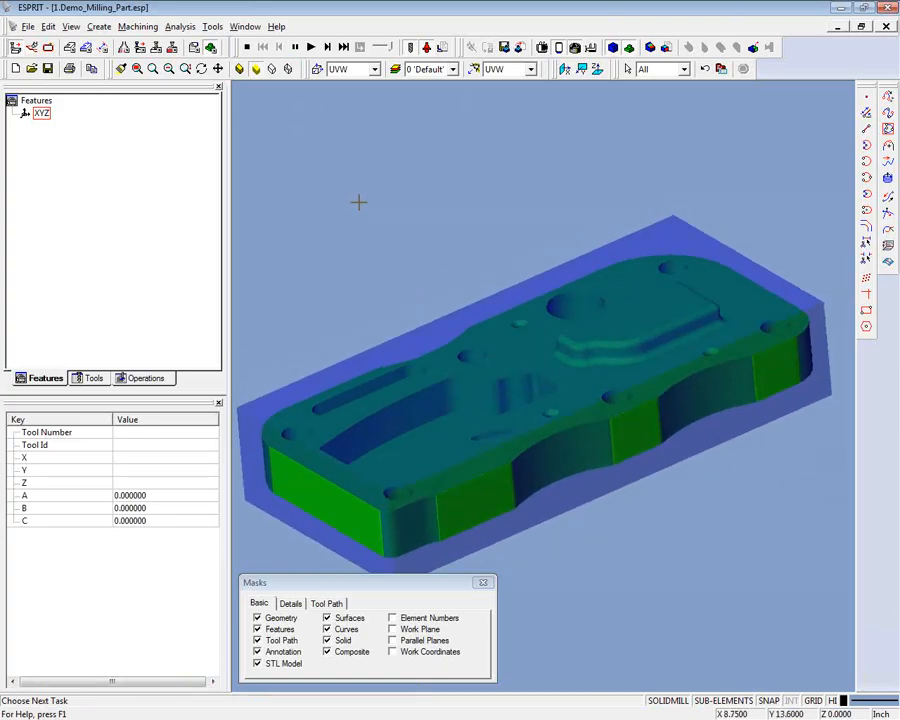
pyautogui.click(248, 49)
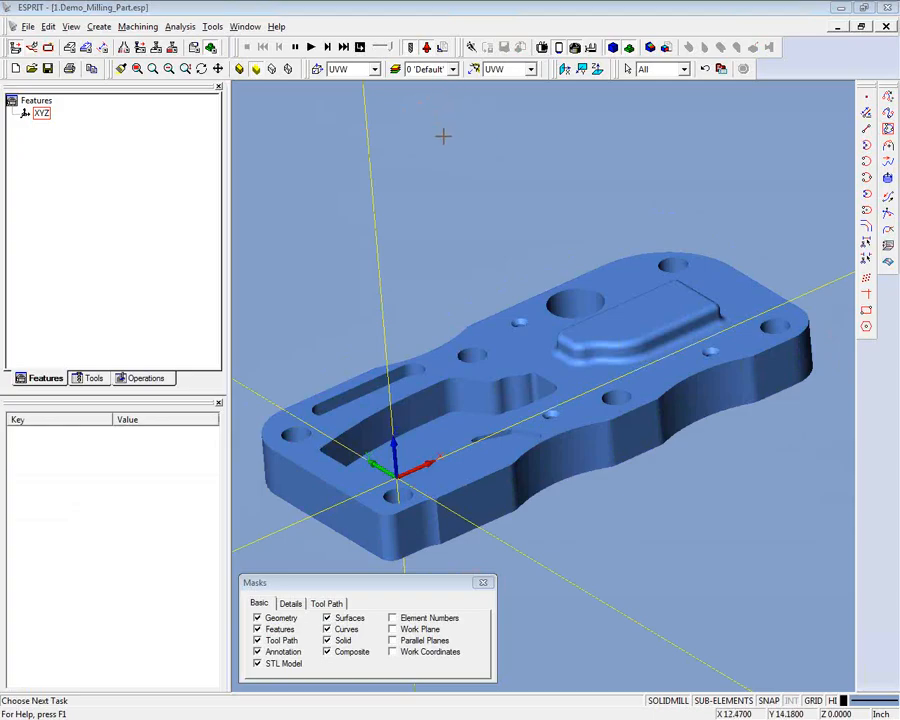
# - Create a new layer named Feature
pyautogui.scroll(3, 443, 136)
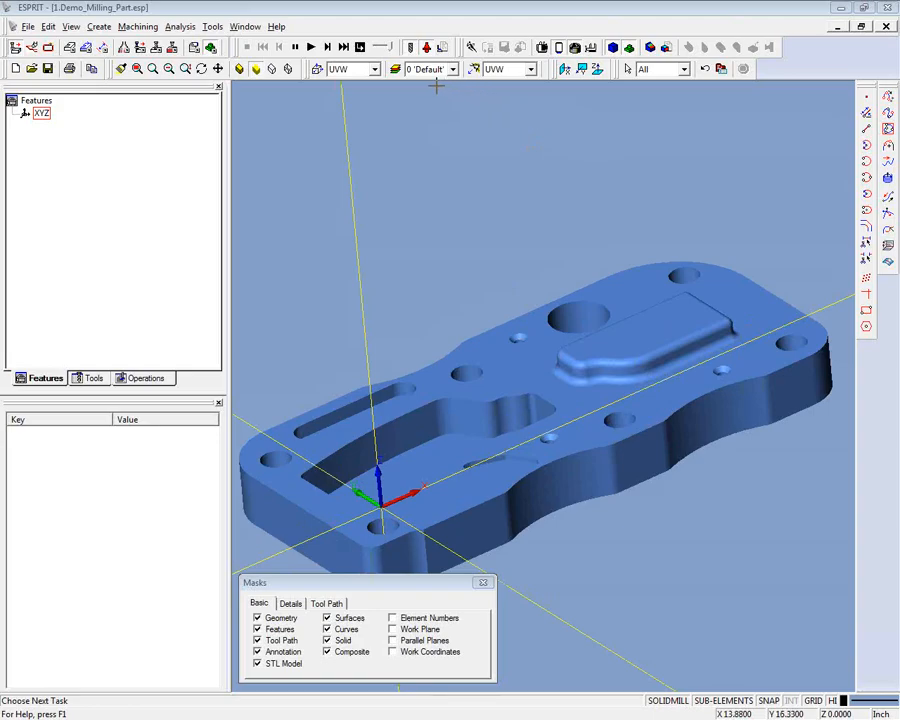
pyautogui.click(396, 71)
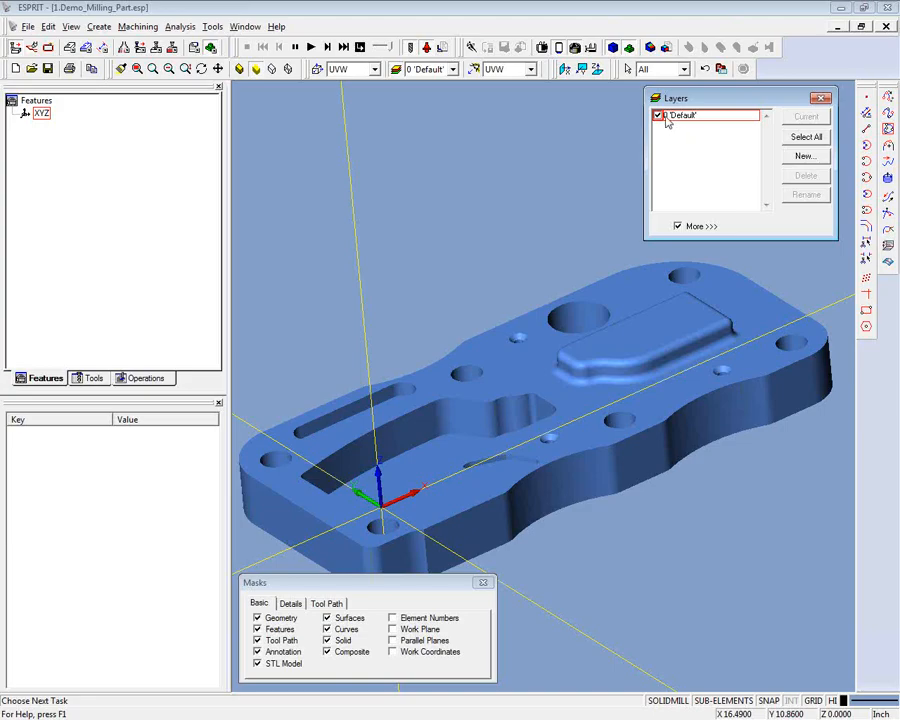
pyautogui.click(794, 162)
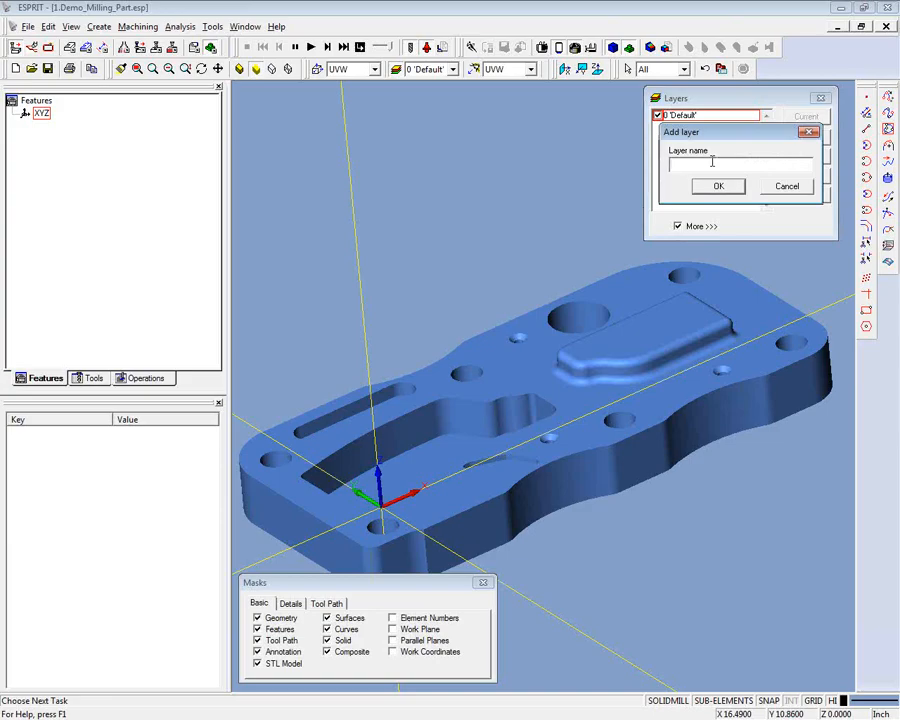
pyautogui.write('Feature')
pyautogui.click(718, 186)
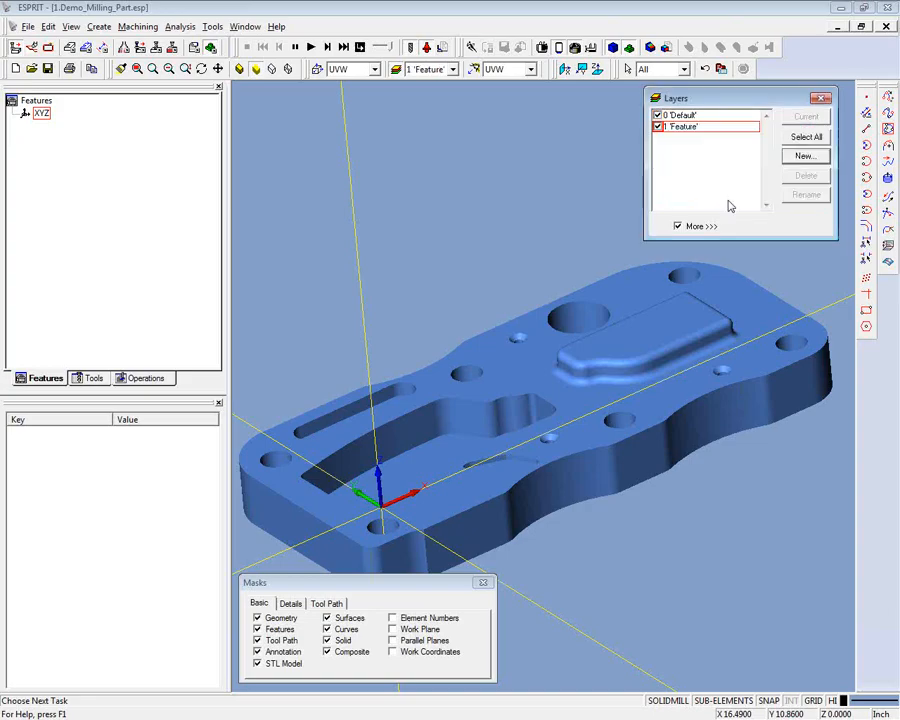
# - Add three more layers named Solids, Smash and Geometry
pyautogui.click(803, 154)
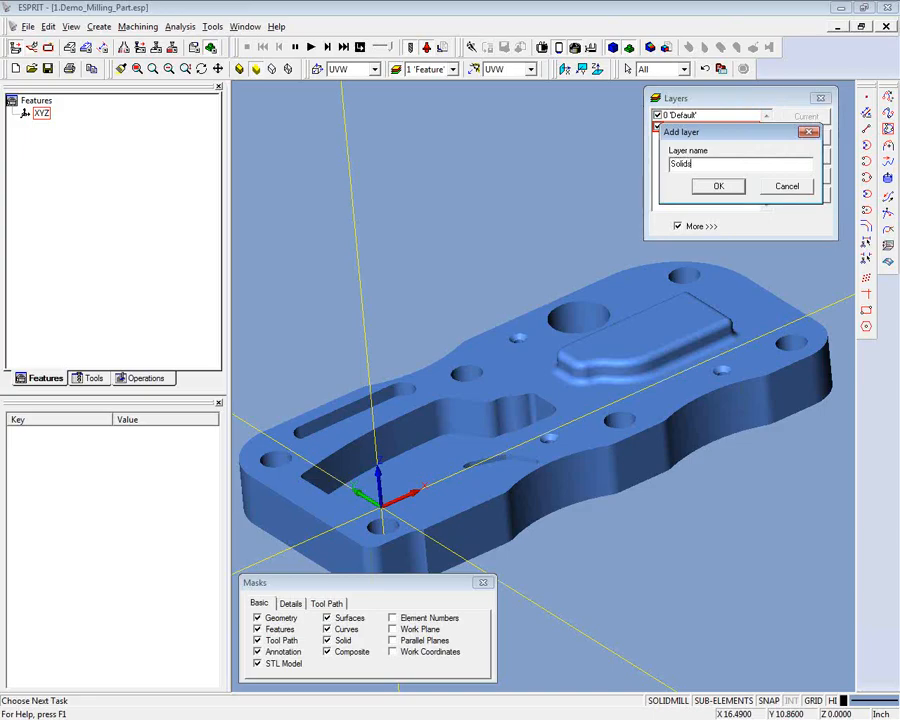
pyautogui.click(718, 186)
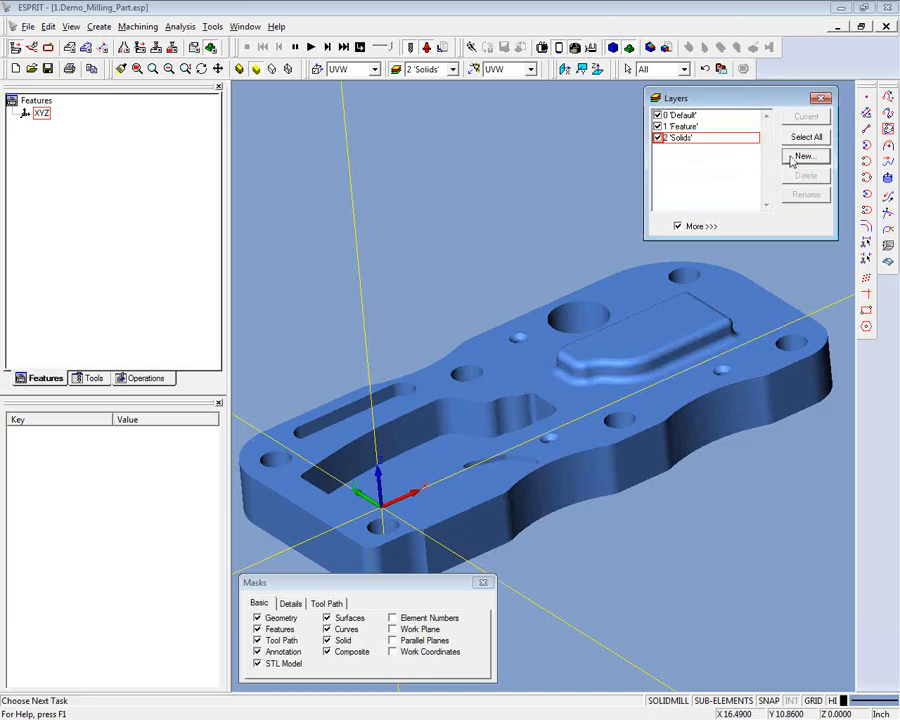
pyautogui.click(804, 157)
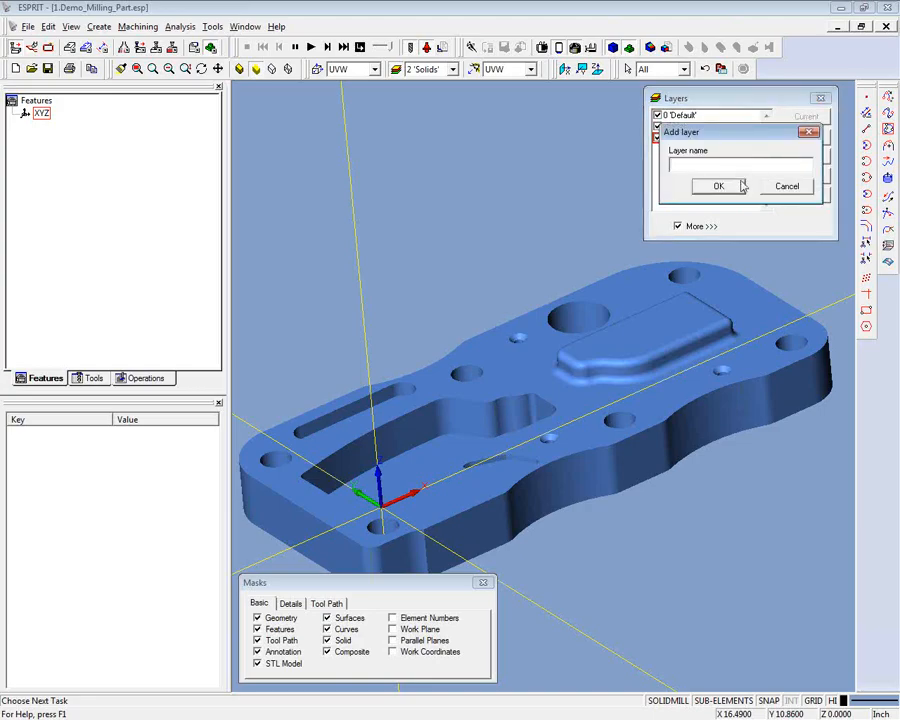
pyautogui.write('Smash')
pyautogui.click(718, 186)
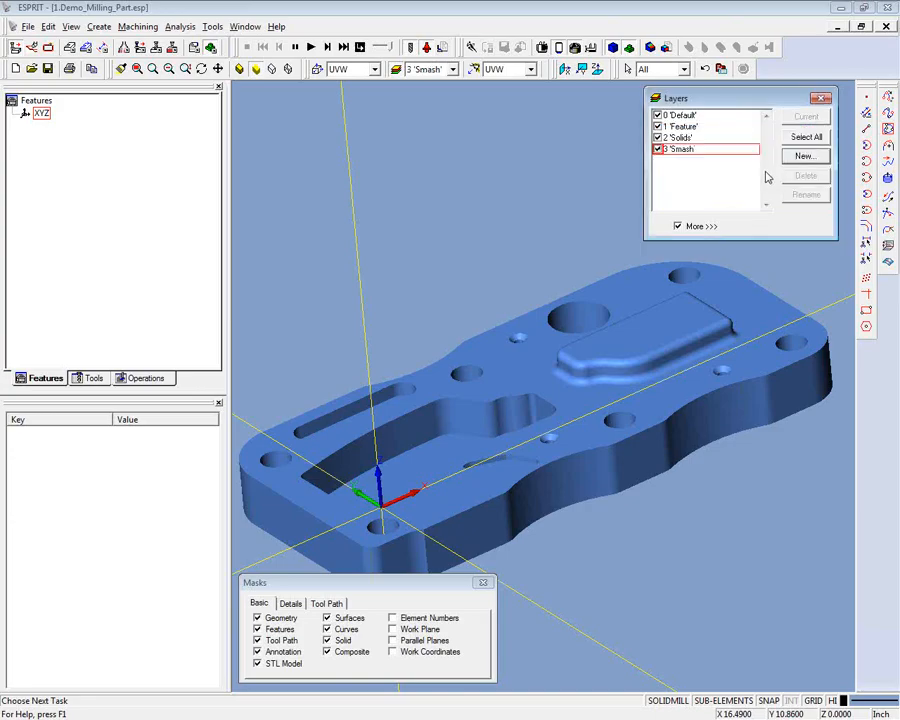
pyautogui.click(790, 159)
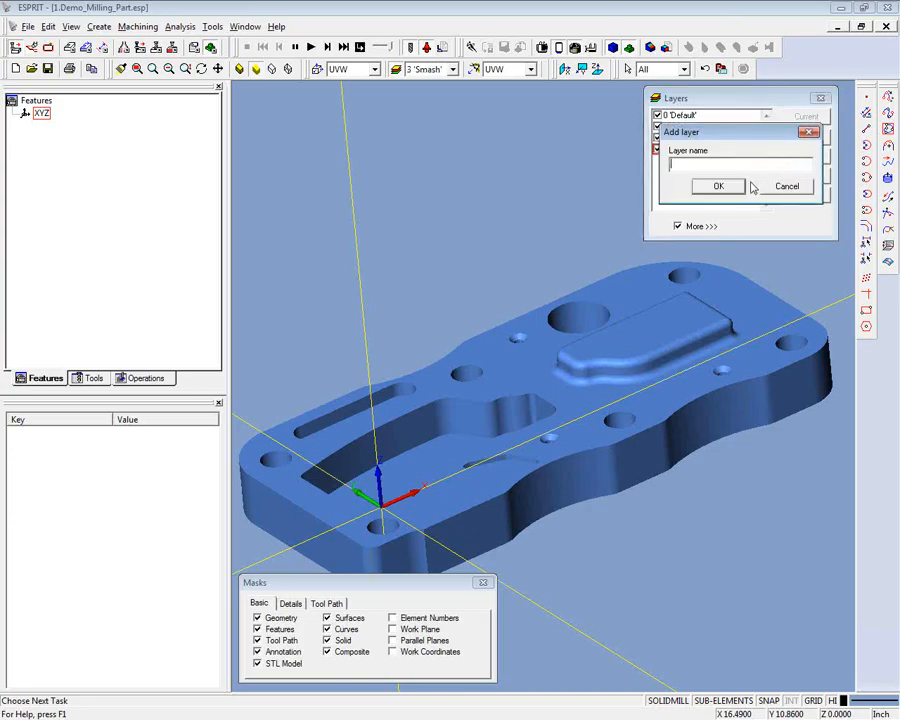
pyautogui.write('G')
pyautogui.click(717, 187)
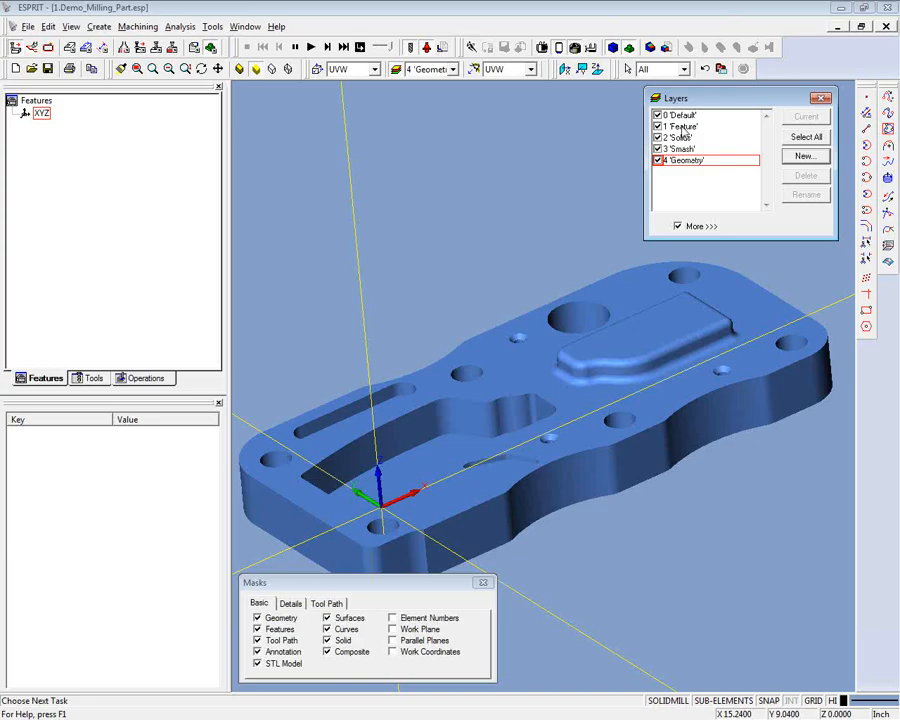
# - Make the Feature layer current and close the layer settings
pyautogui.click(684, 126)
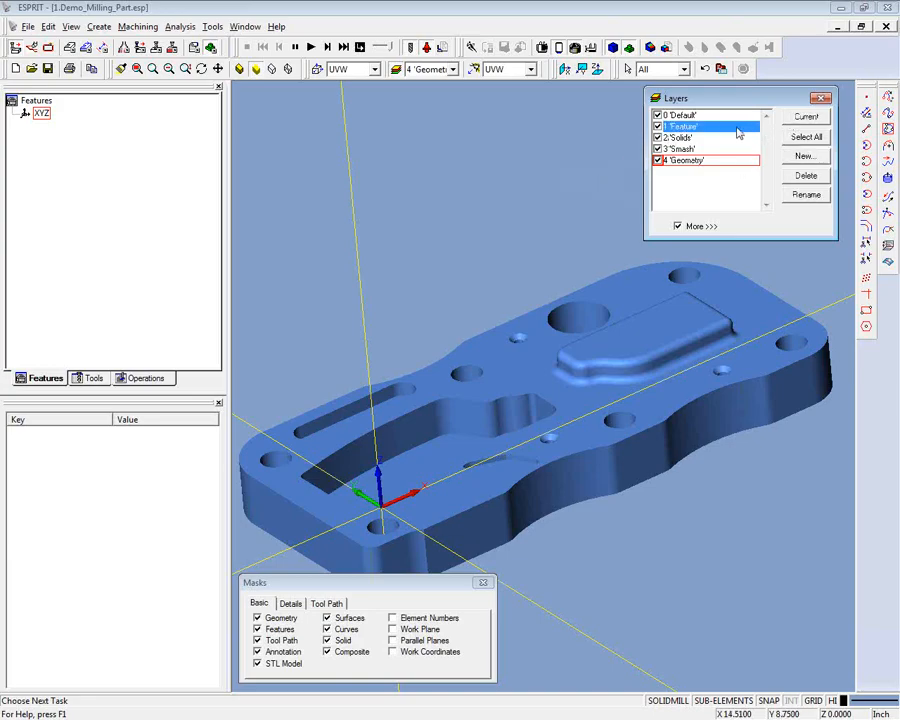
pyautogui.click(805, 116)
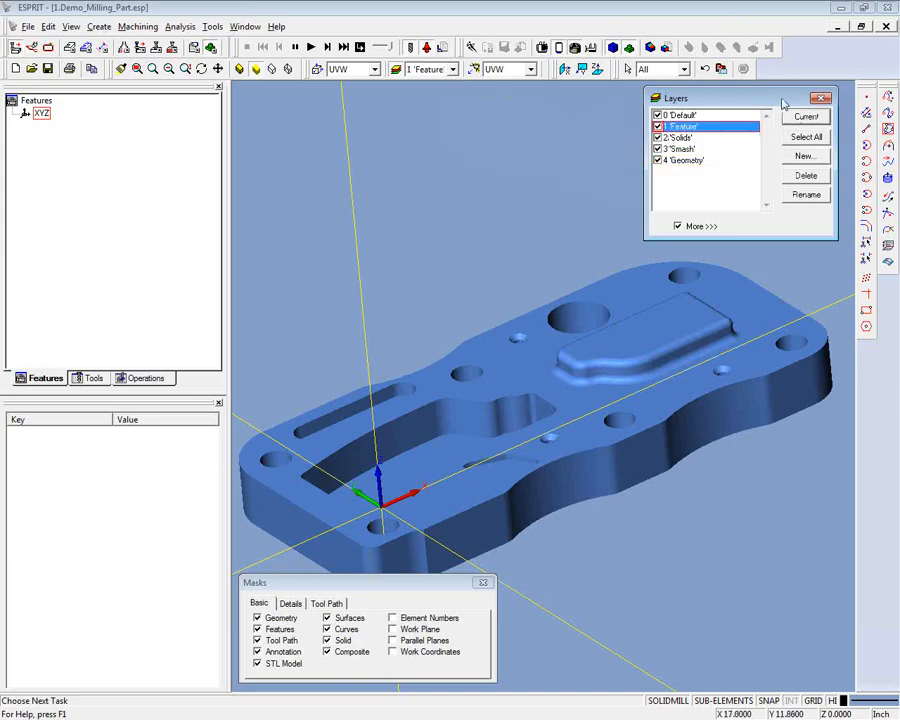
pyautogui.click(820, 97)
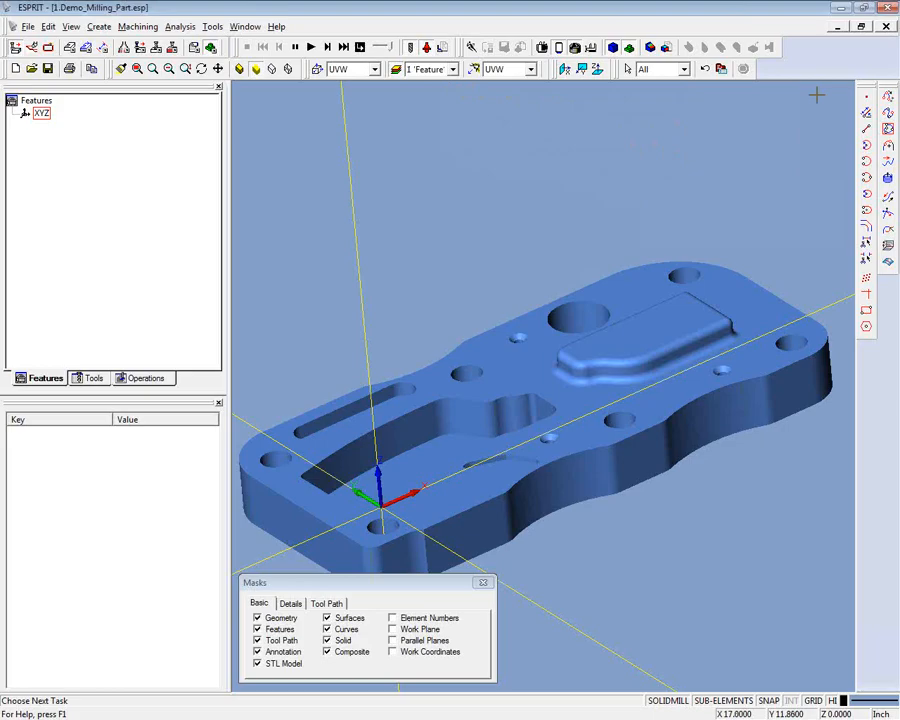
# - Switch the current layer to Solids and Smash, and restore Feature as the current layer
pyautogui.click(452, 69)
pyautogui.click(430, 104)
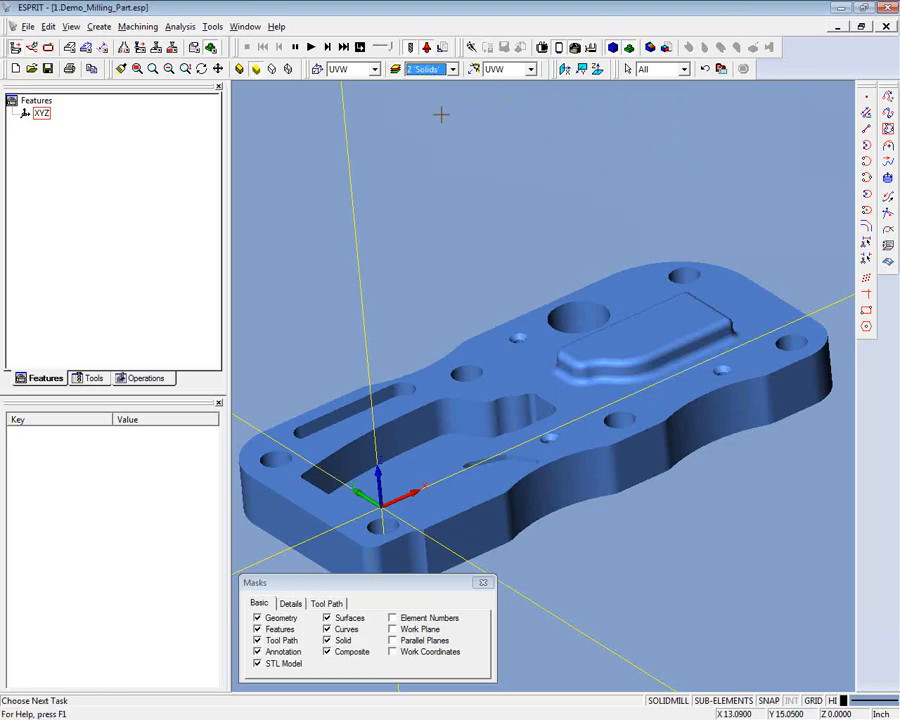
pyautogui.click(452, 69)
pyautogui.click(428, 114)
pyautogui.click(452, 69)
pyautogui.click(391, 87)
pyautogui.click(396, 70)
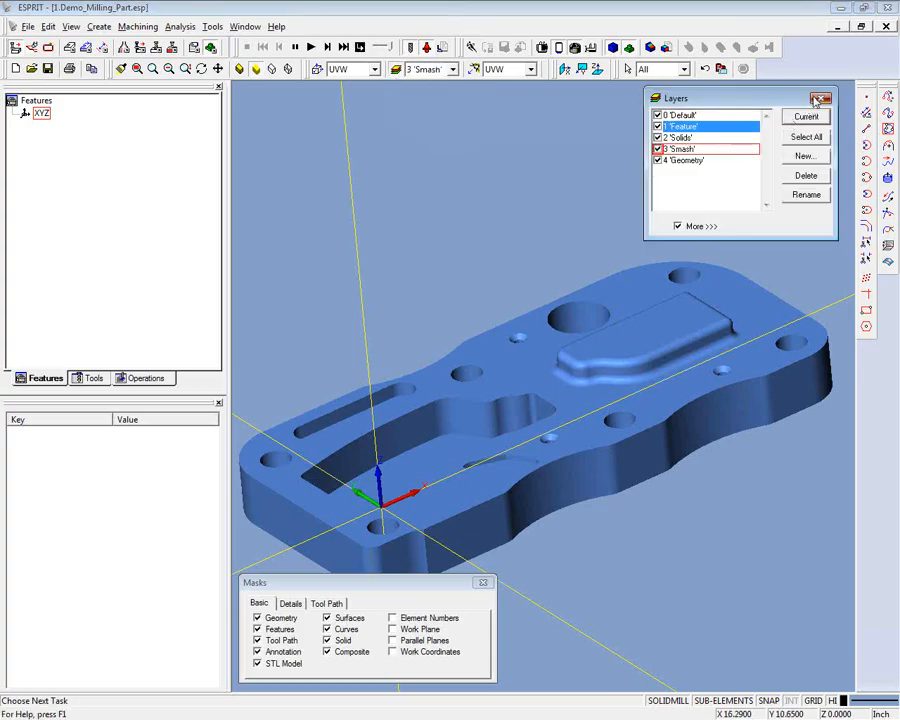
pyautogui.click(820, 97)
pyautogui.click(452, 69)
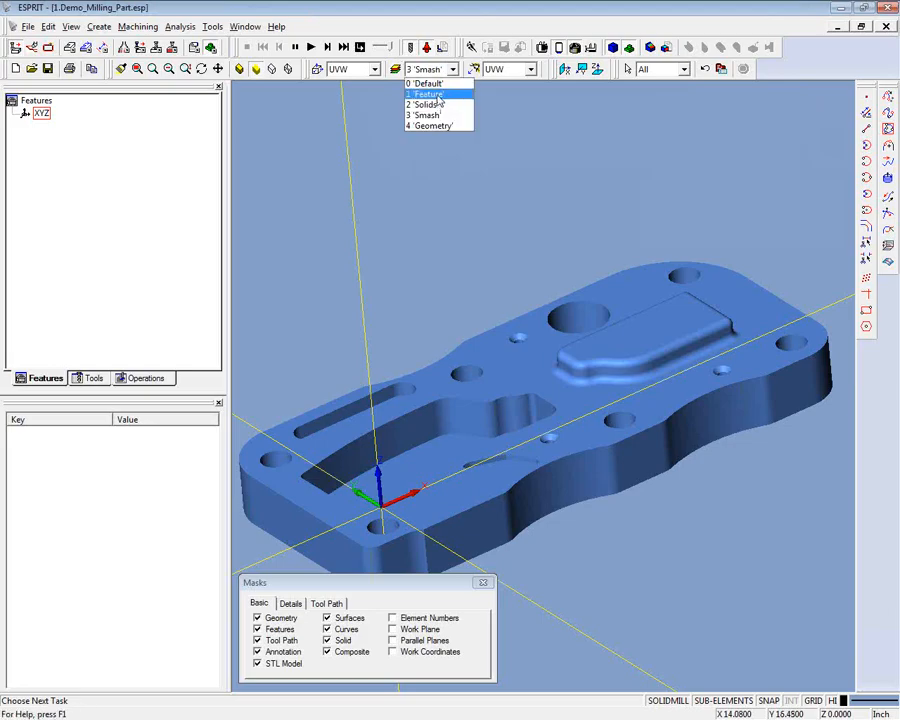
pyautogui.click(425, 91)
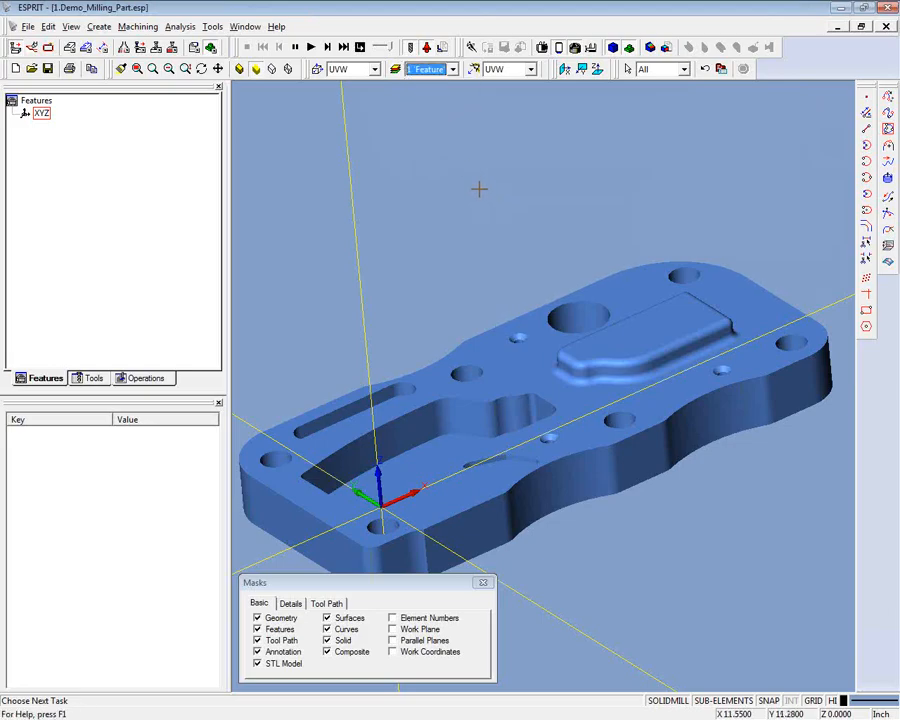
# - Create a profile feature from the closed edge loop around the top face of the raised boss
pyautogui.press('Right')
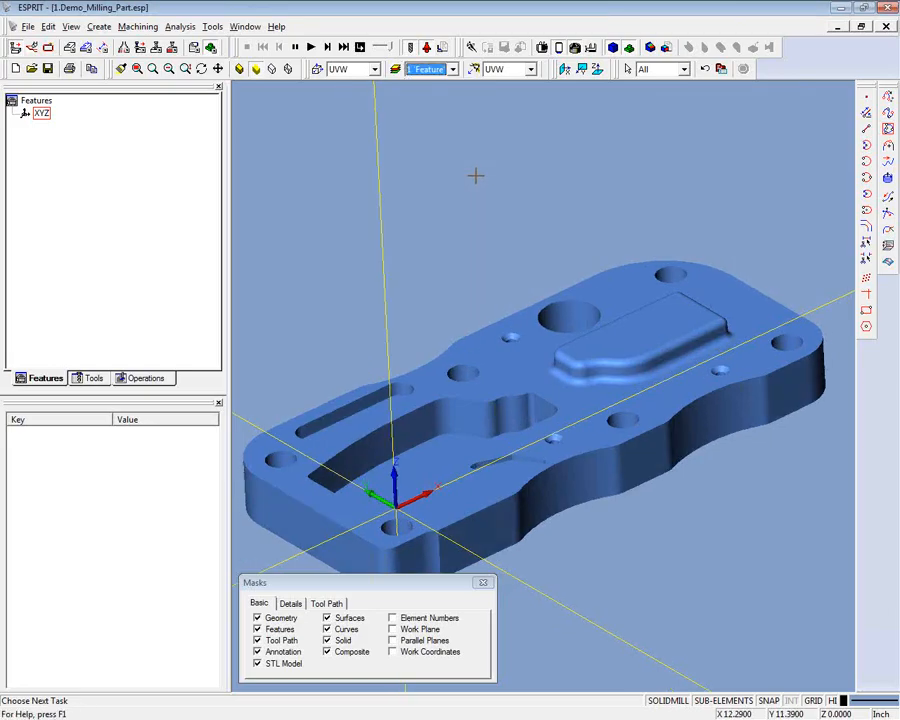
pyautogui.scroll(5, 476, 175)
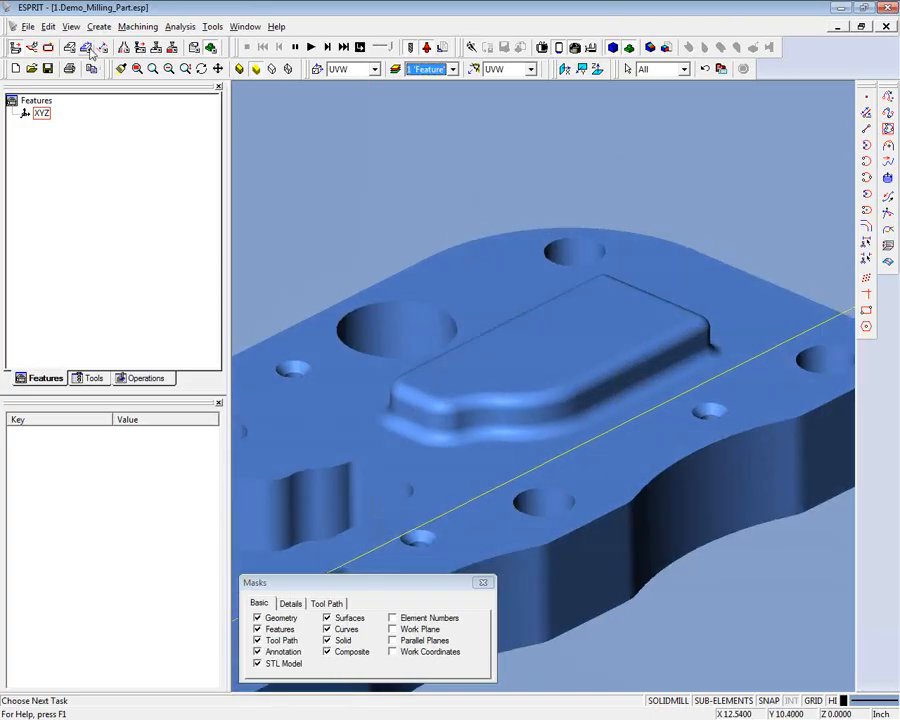
pyautogui.click(87, 47)
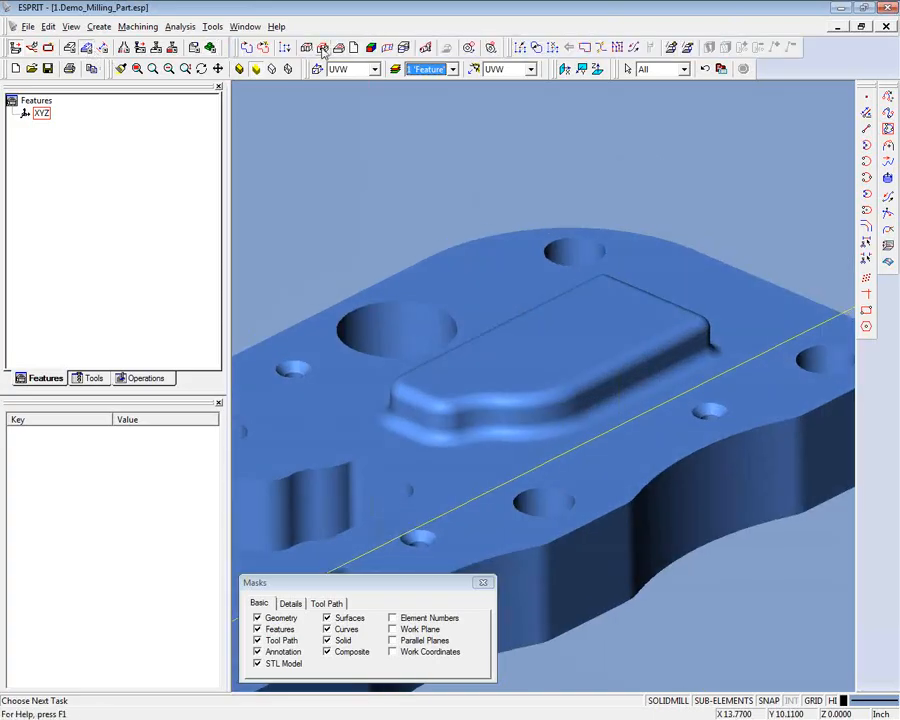
pyautogui.click(321, 47)
pyautogui.scroll(3, 575, 280)
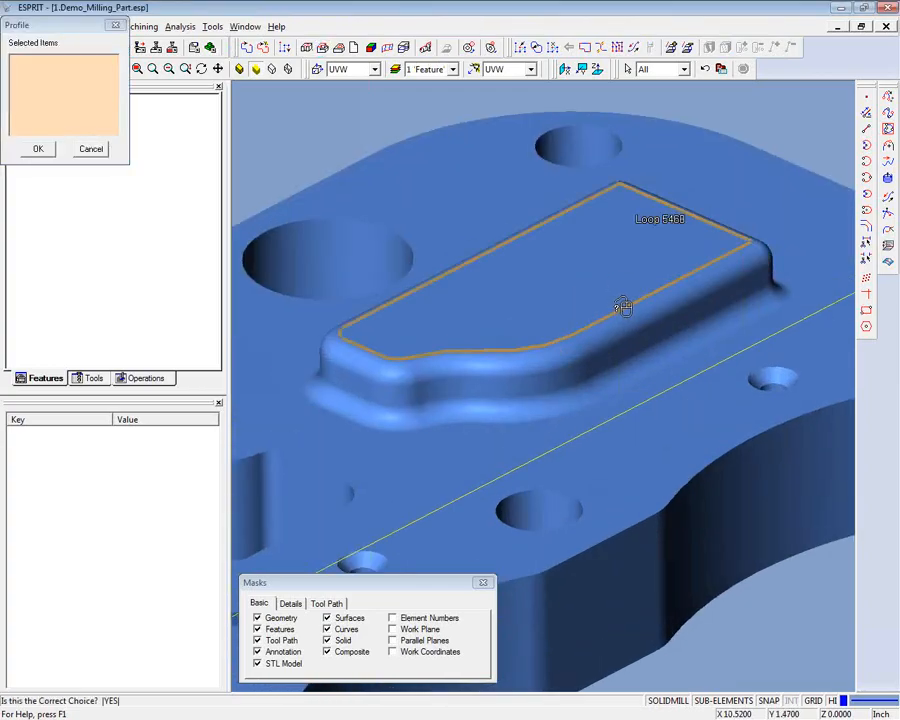
pyautogui.click(622, 305)
pyautogui.click(38, 148)
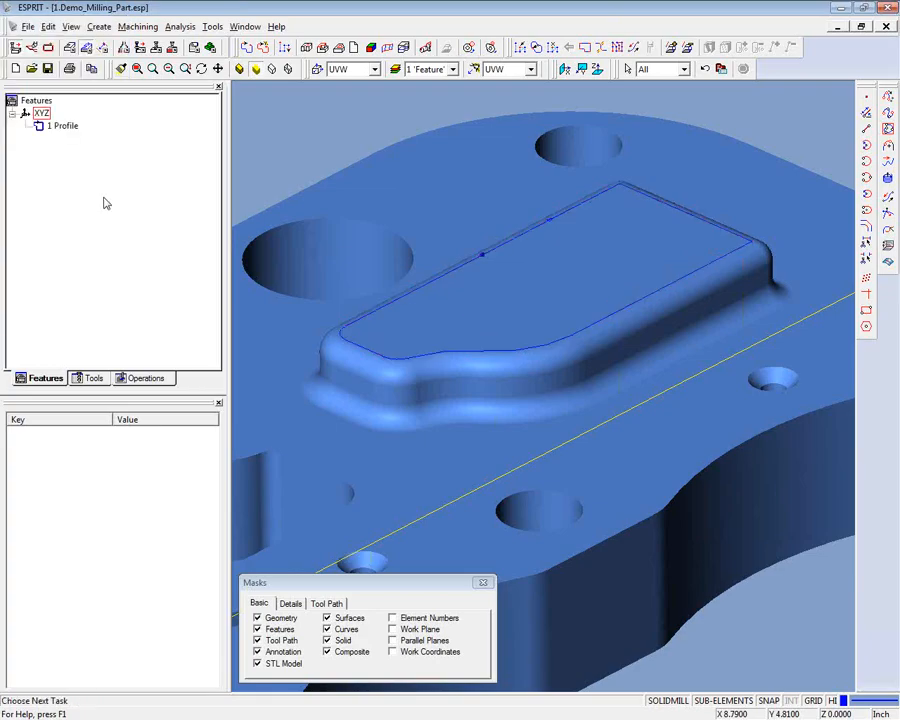
# - Show the new profile feature's general properties and check its layer assignment and the layers available for it
pyautogui.click(61, 128)
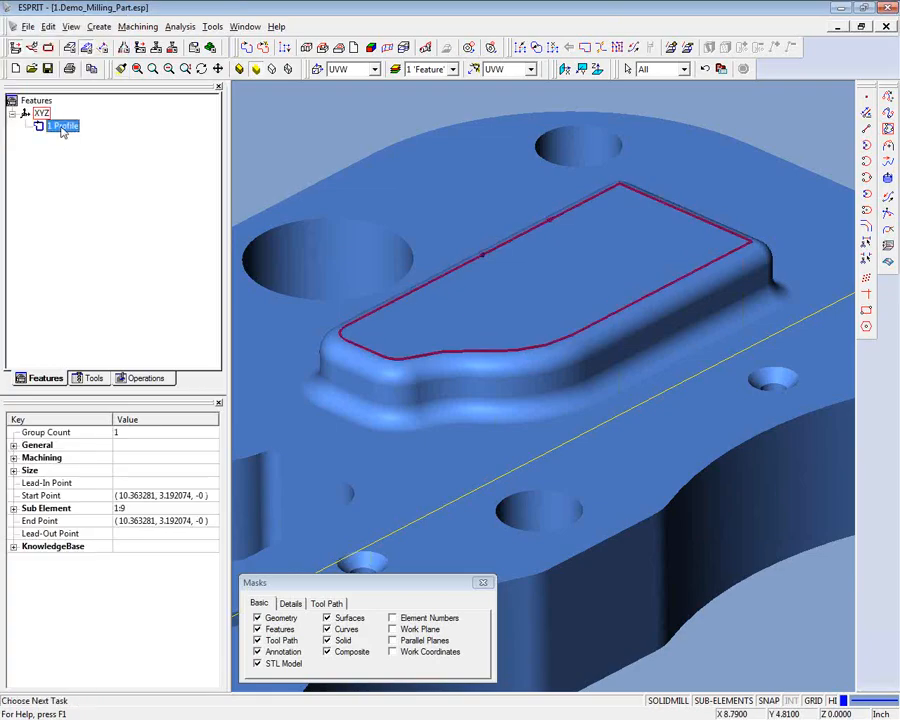
pyautogui.click(14, 445)
pyautogui.click(138, 485)
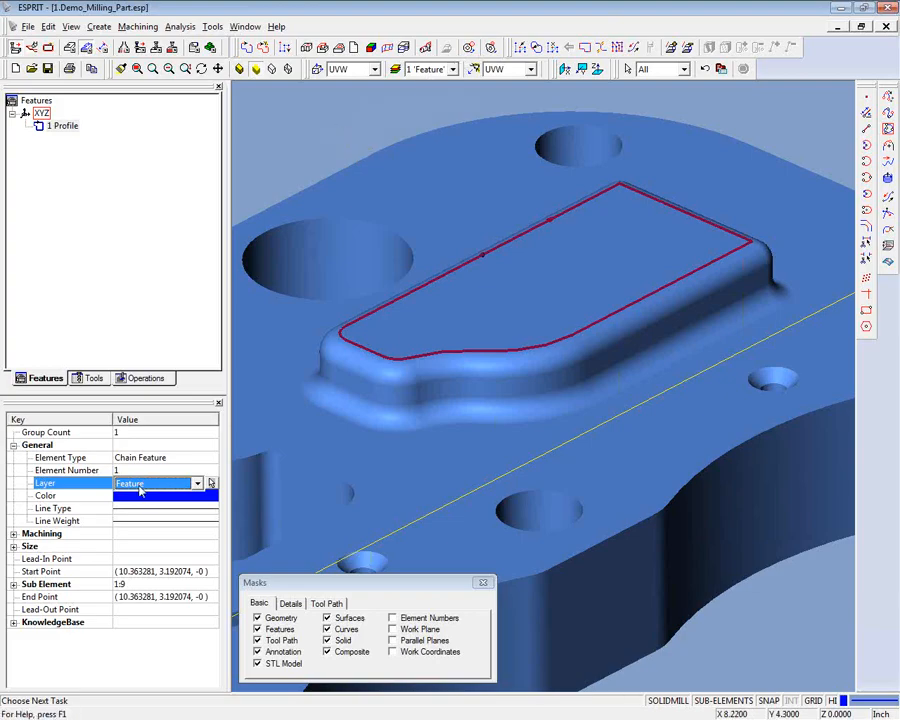
pyautogui.click(197, 484)
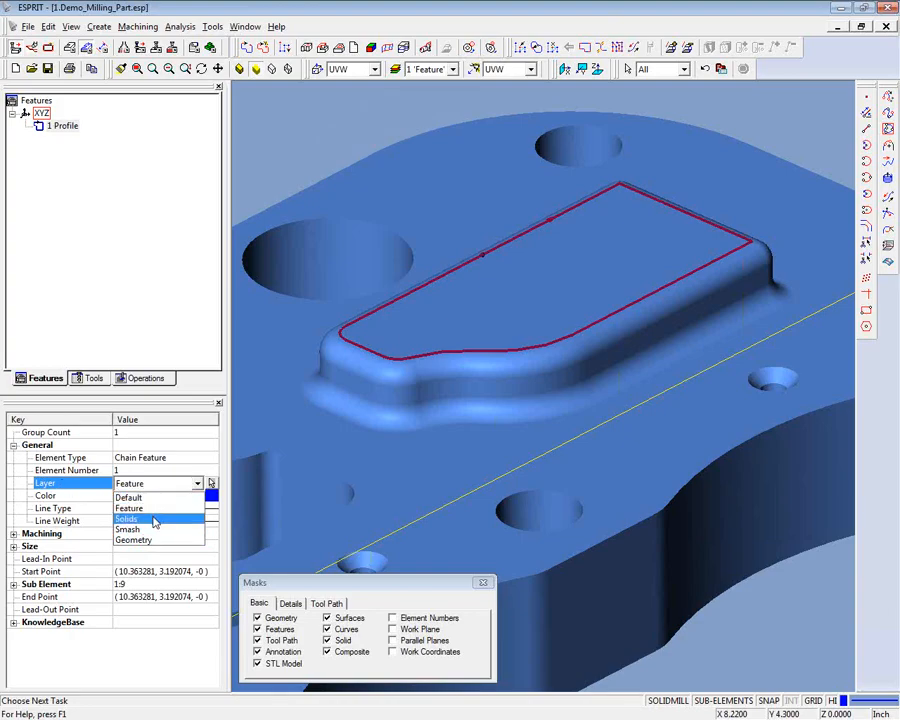
pyautogui.click(171, 487)
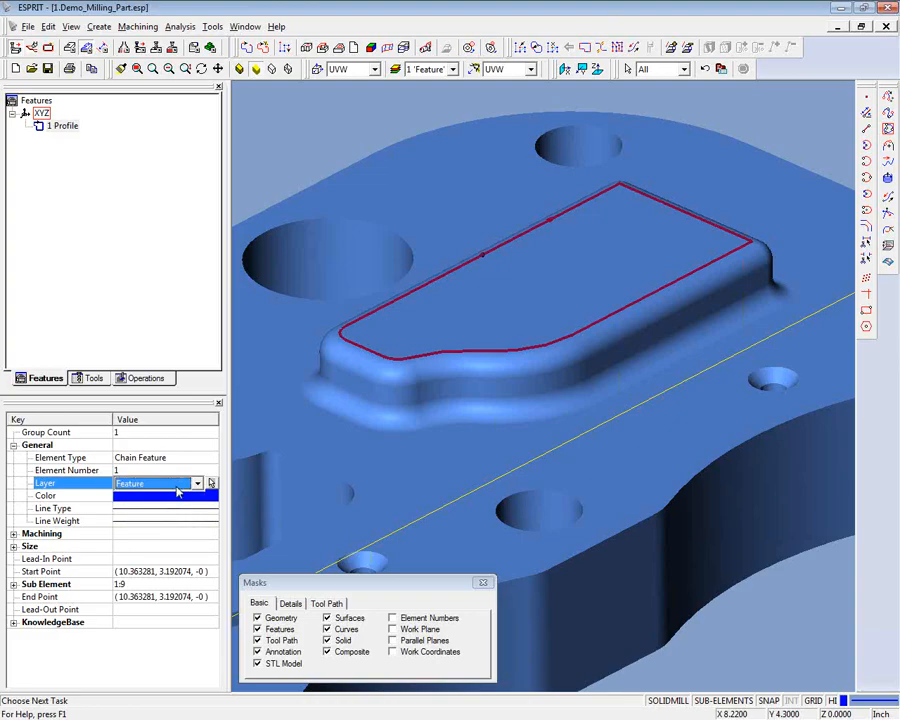
# - Reassign the boss profile feature to the Smash layer and deselect it
pyautogui.click(197, 483)
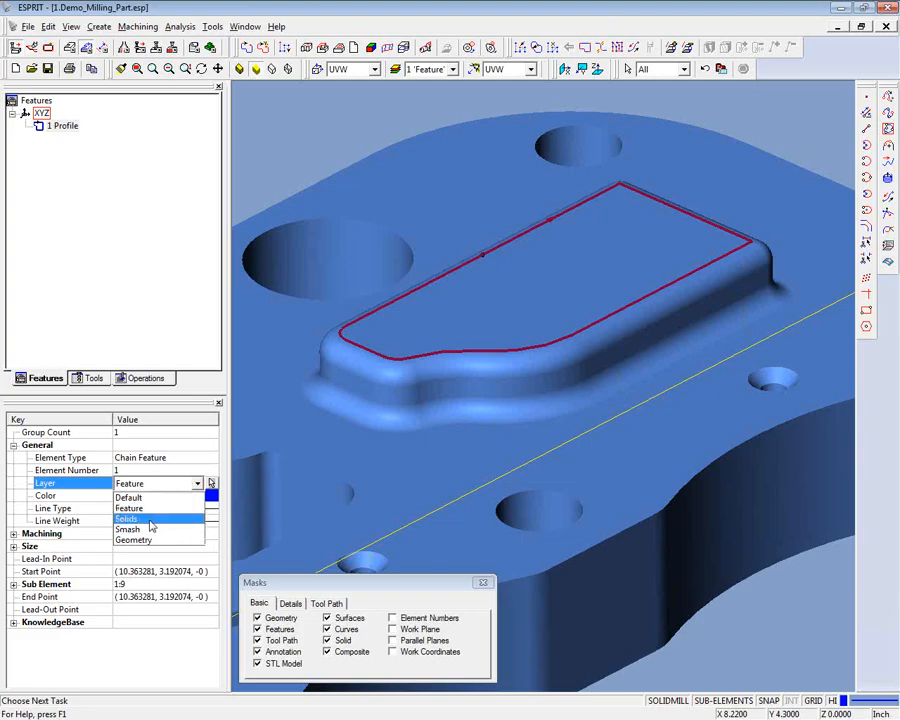
pyautogui.click(168, 519)
pyautogui.click(197, 484)
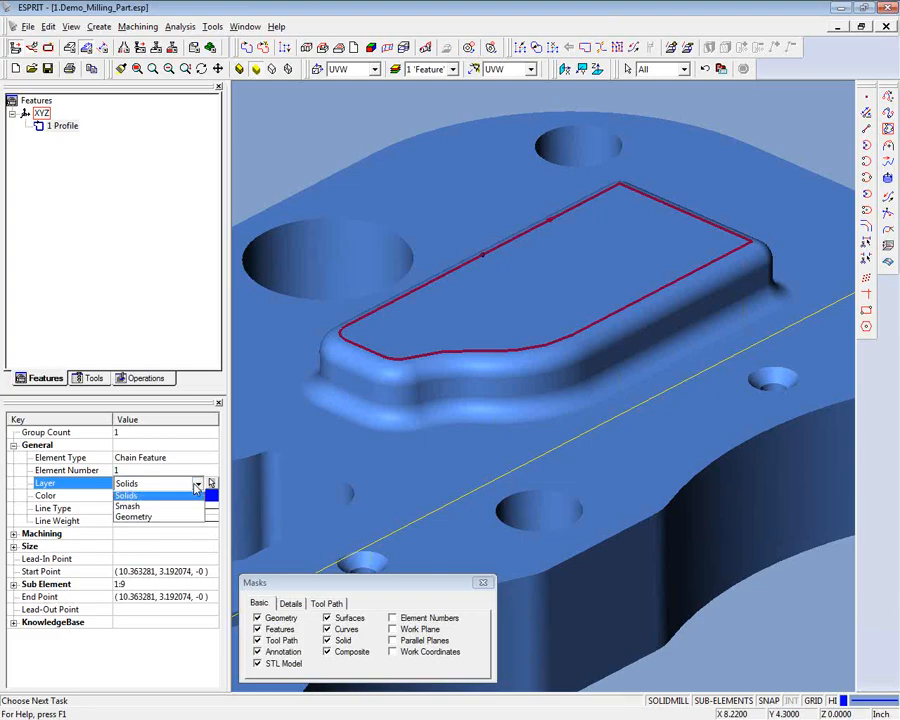
pyautogui.click(150, 506)
pyautogui.click(280, 167)
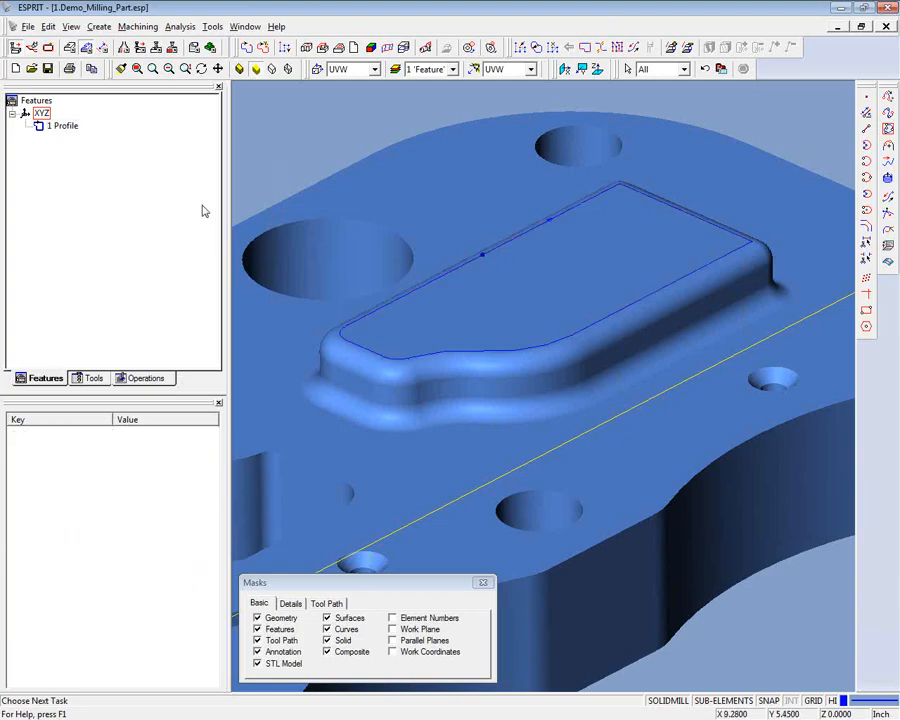
pyautogui.scroll(-1, 207, 203)
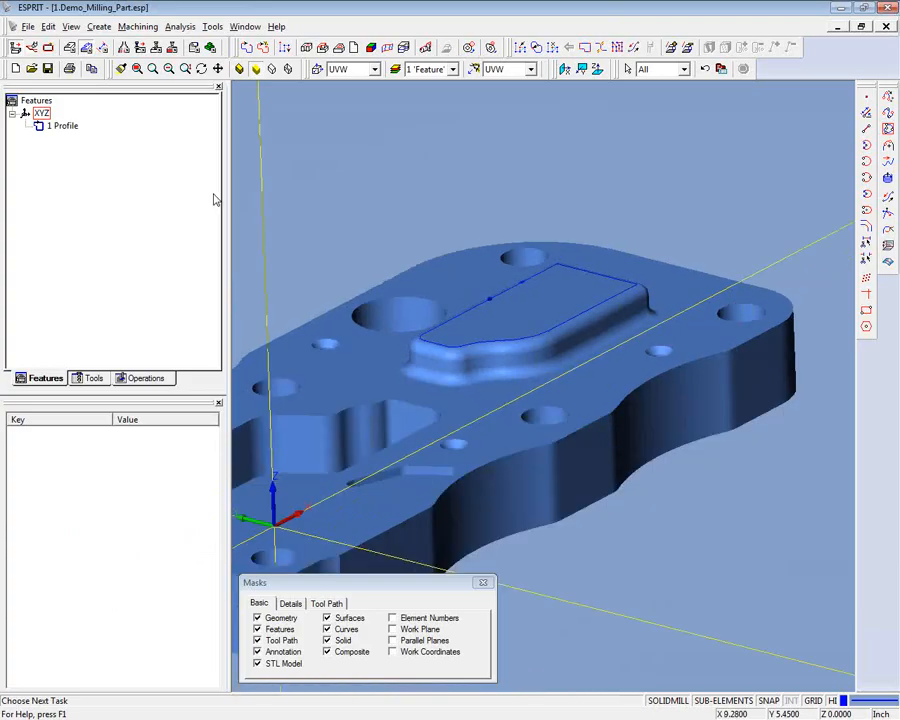
pyautogui.scroll(5, 545, 258)
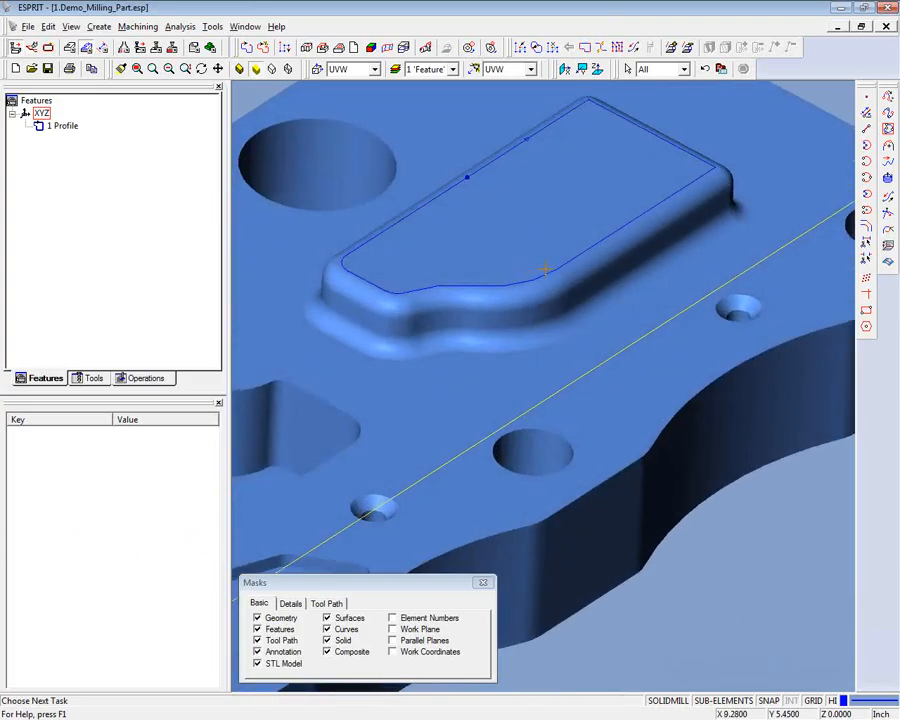
pyautogui.scroll(-6, 550, 265)
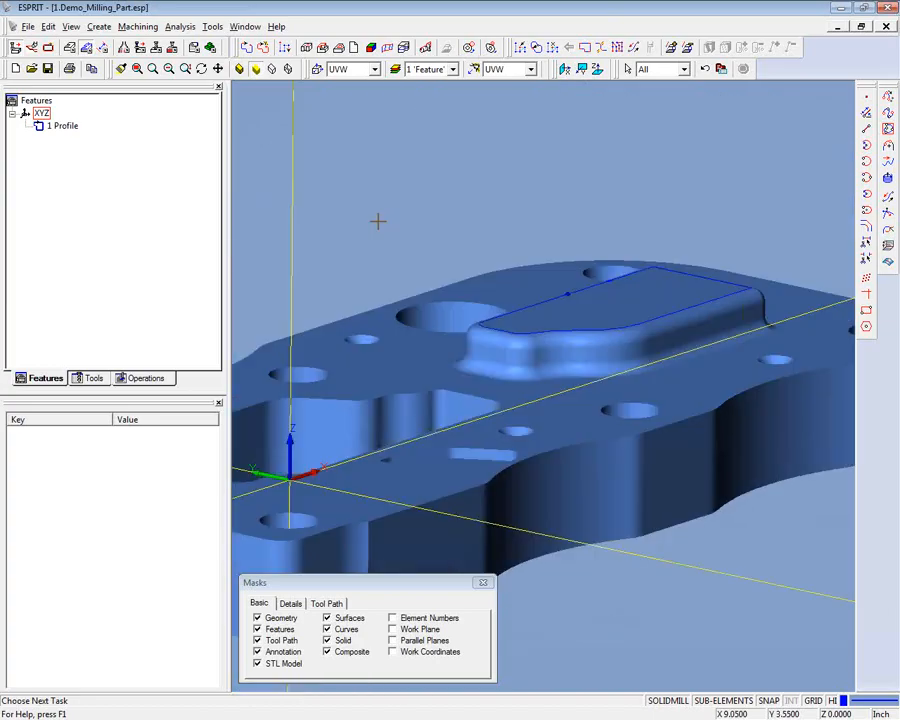
pyautogui.moveTo(534, 304); pyautogui.dragTo(570, 291, button='middle')
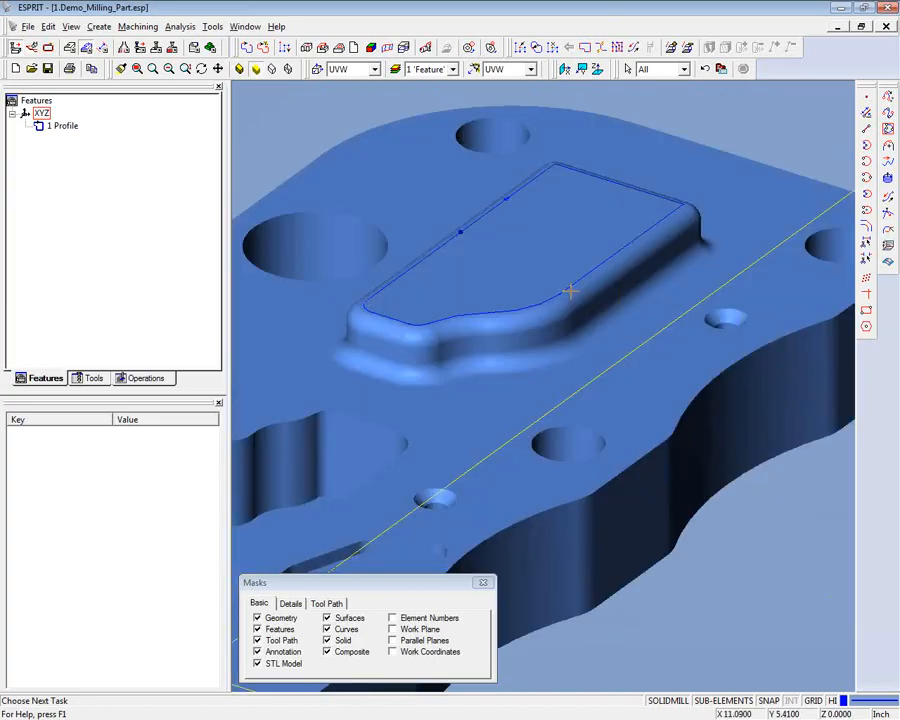
pyautogui.scroll(-2, 312, 140)
pyautogui.moveTo(323, 167); pyautogui.dragTo(378, 145, button='middle')
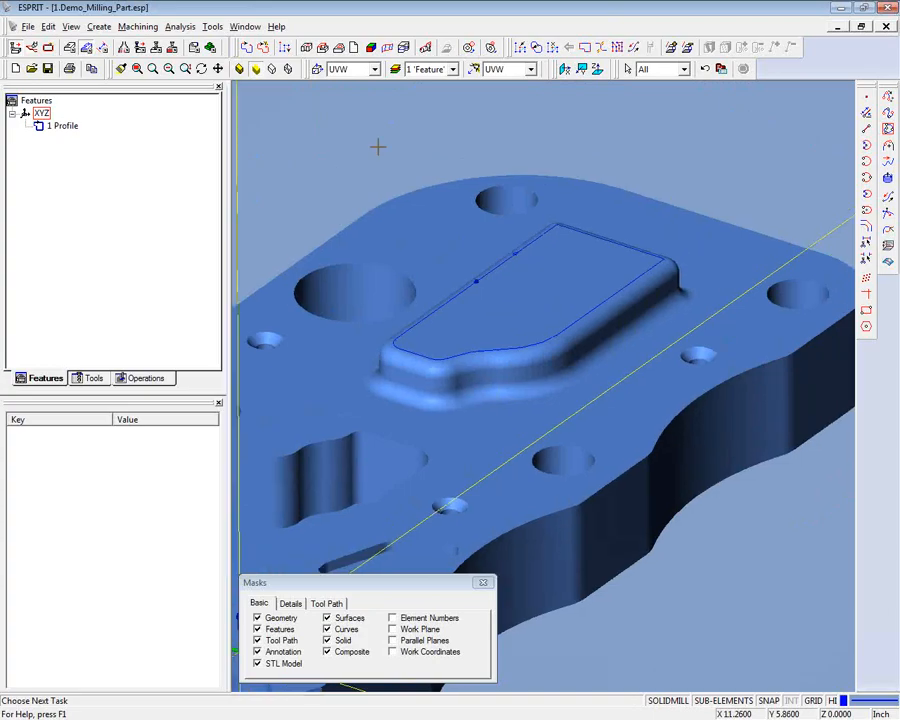
# - Make Smash the current layer
pyautogui.click(453, 69)
pyautogui.click(428, 114)
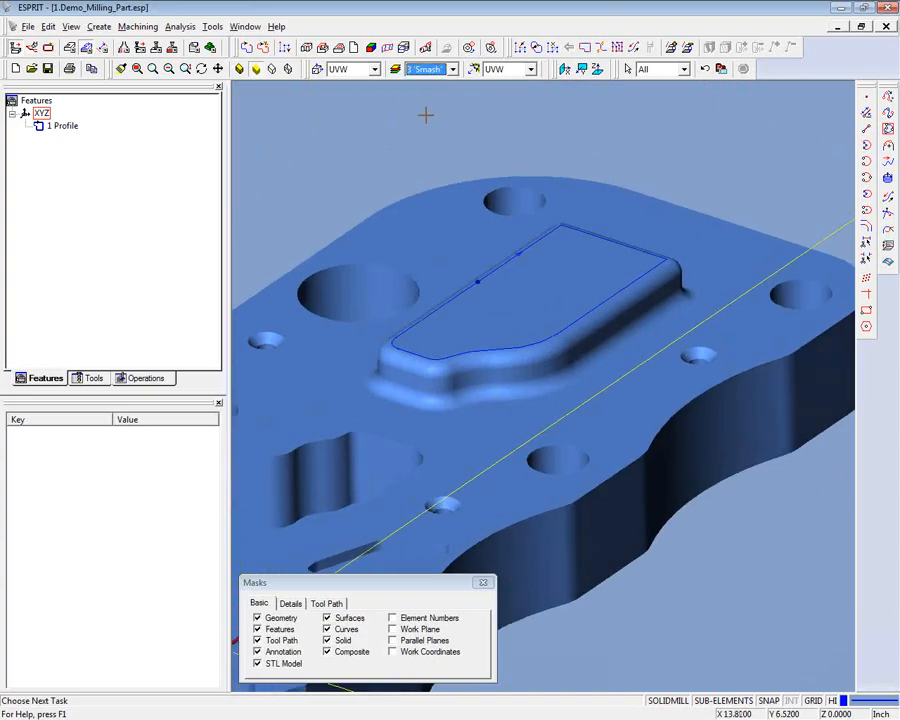
pyautogui.moveTo(398, 119); pyautogui.dragTo(412, 167, button='middle')
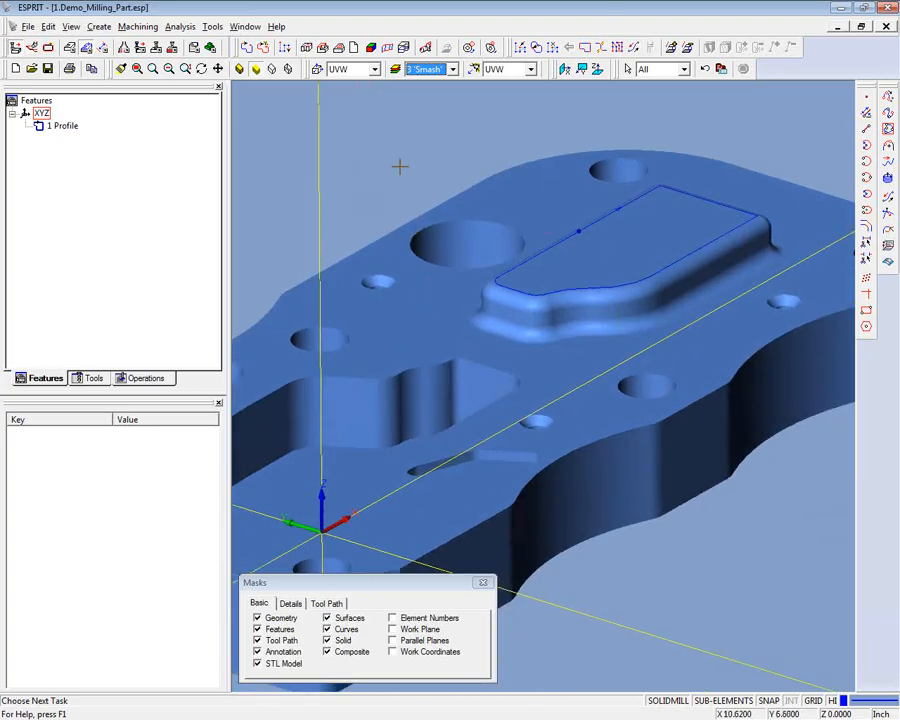
# - Smash the entire part solid into wireframe geometry only, without surfaces or STL, using a tolerance of 0.025
pyautogui.click(438, 312)
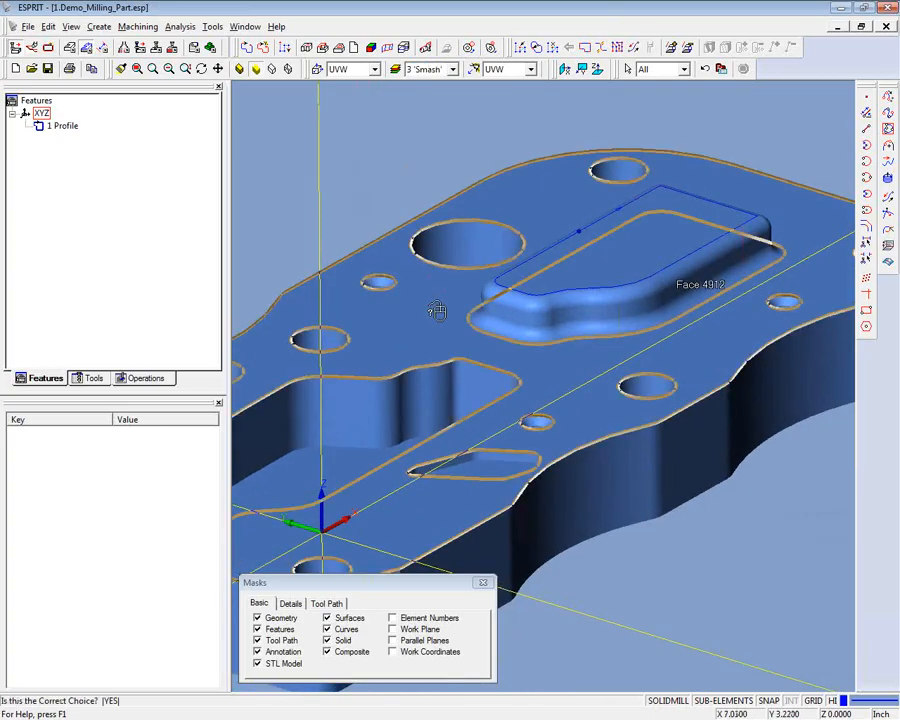
pyautogui.click(437, 311)
pyautogui.click(437, 310)
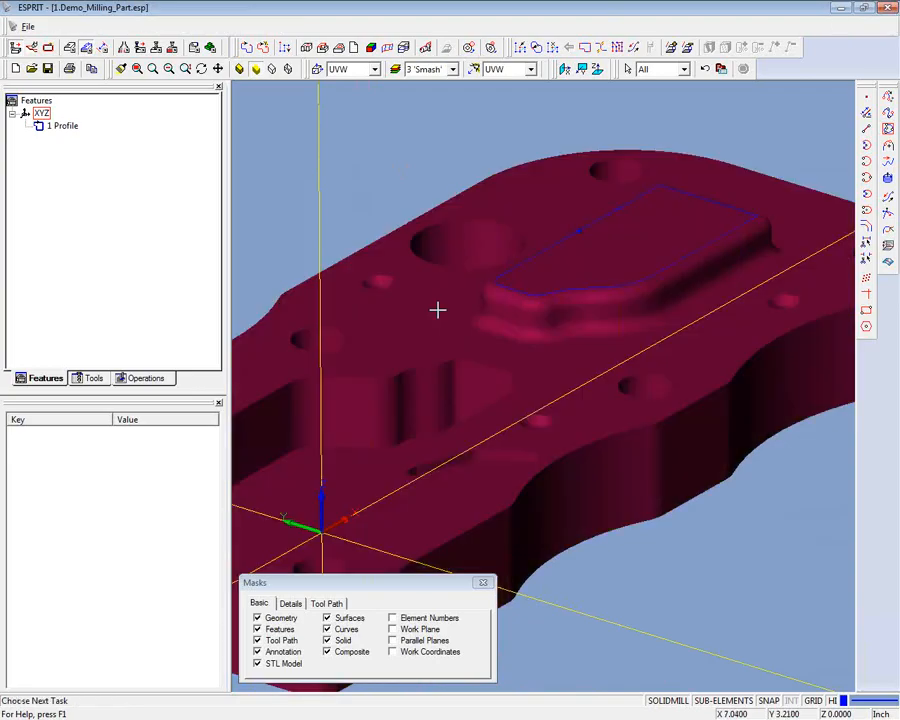
pyautogui.rightClick(437, 310)
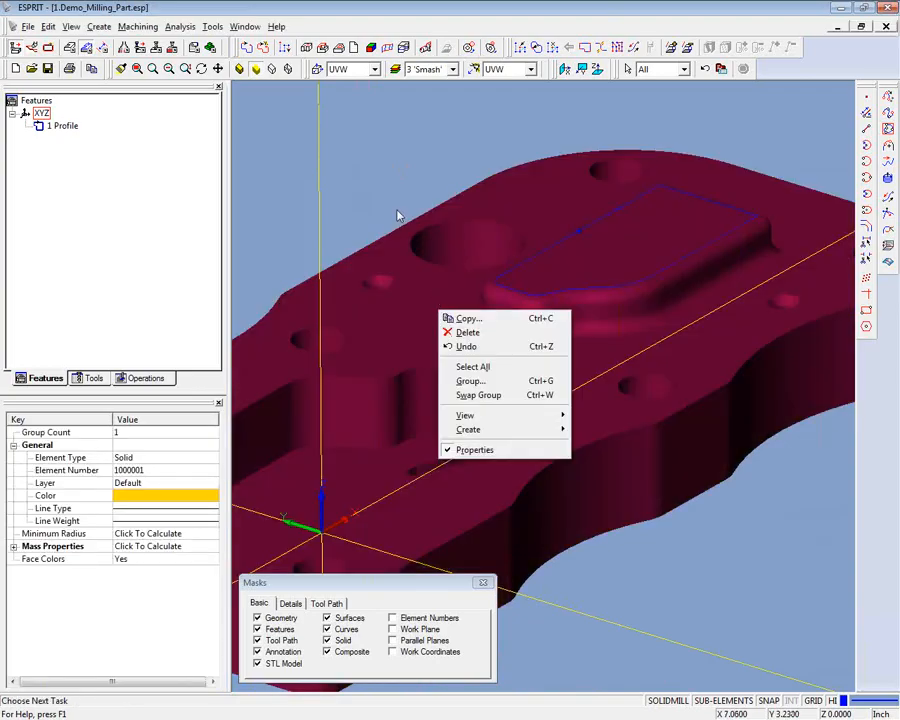
pyautogui.click(470, 318)
pyautogui.moveTo(444, 281); pyautogui.dragTo(454, 137)
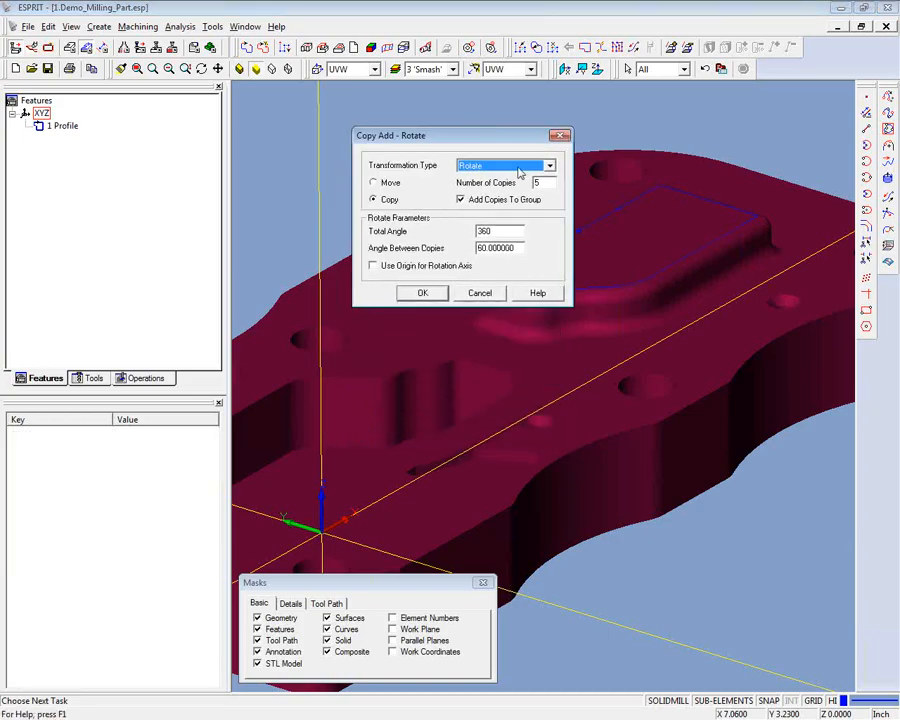
pyautogui.click(548, 166)
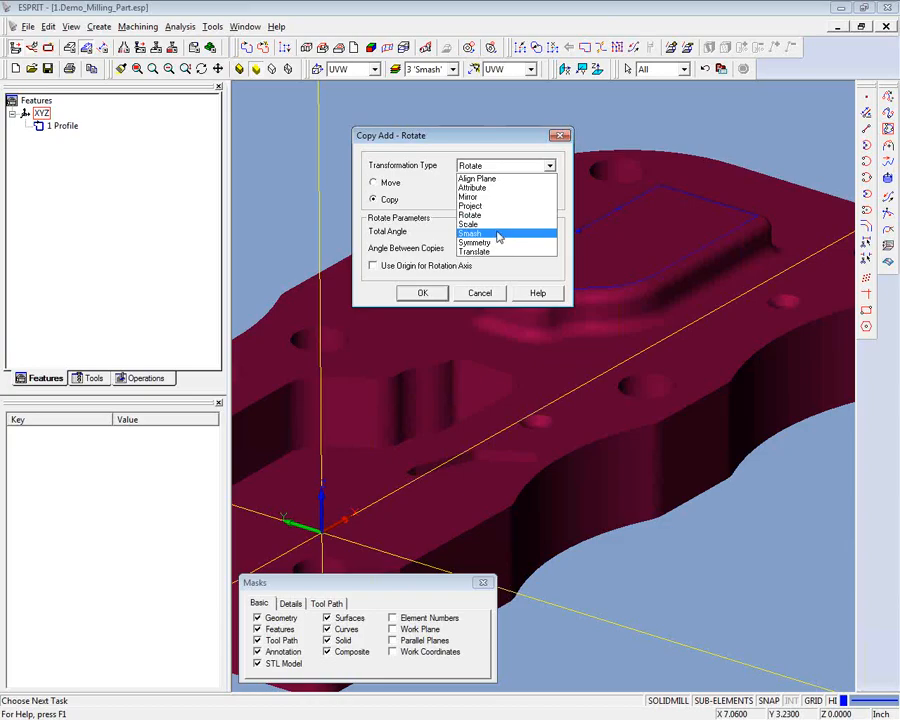
pyautogui.click(498, 234)
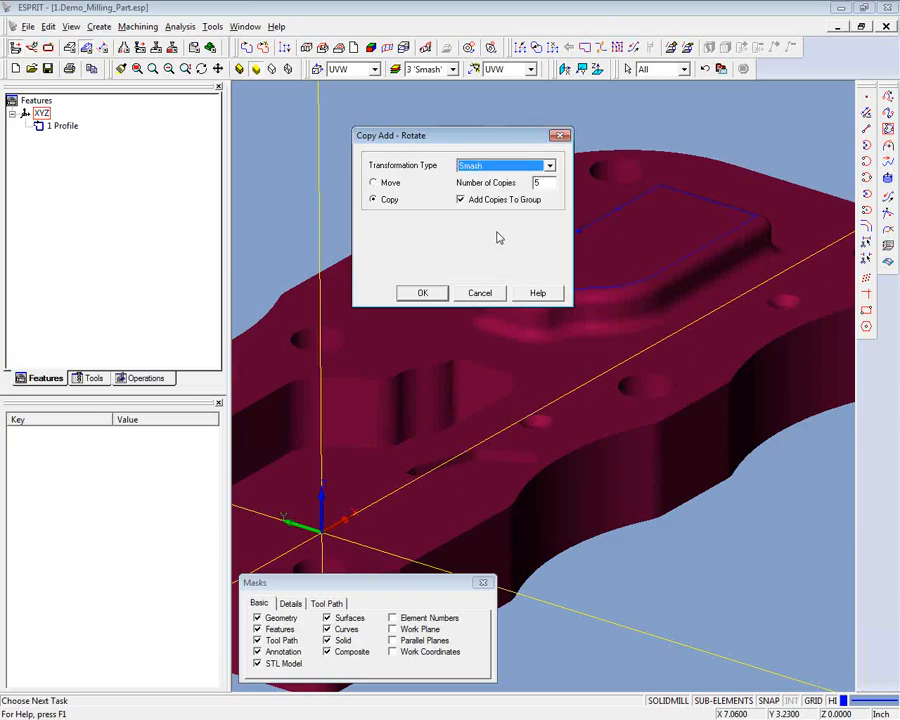
pyautogui.click(373, 229)
pyautogui.click(372, 244)
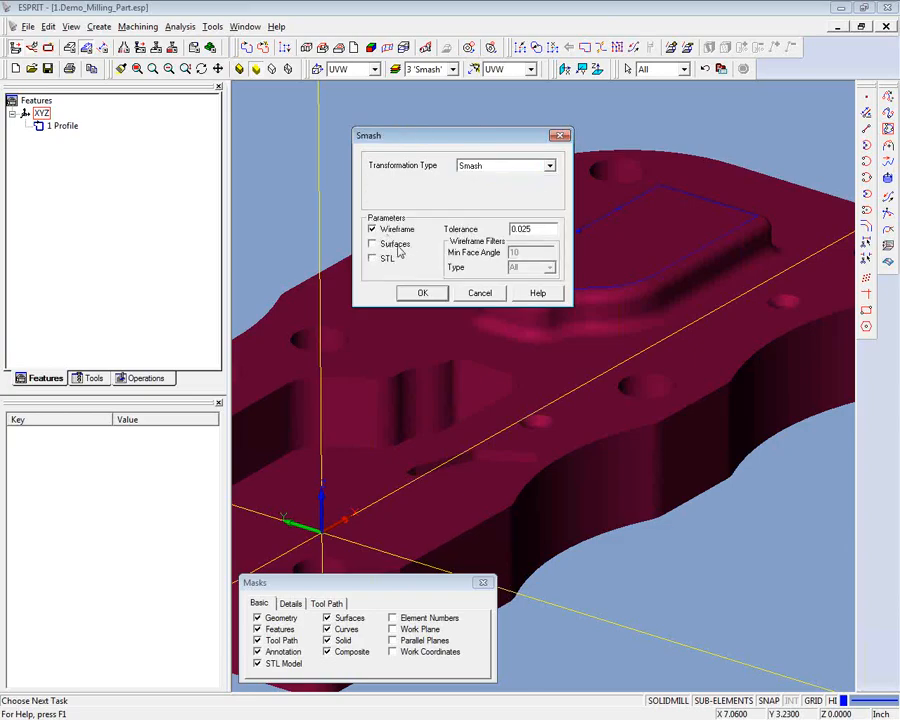
pyautogui.click(423, 293)
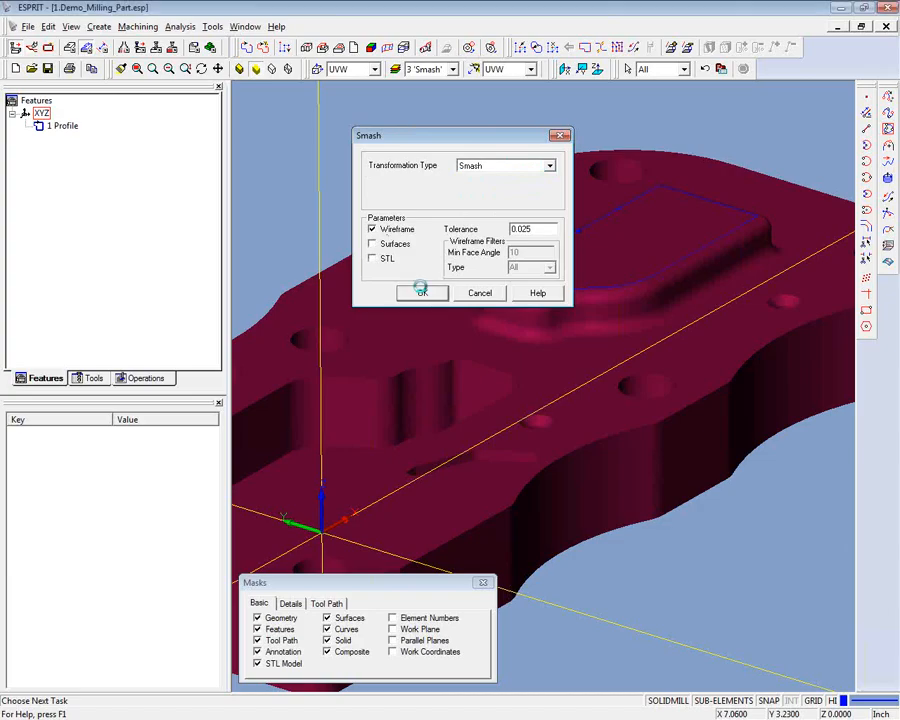
pyautogui.click(597, 290)
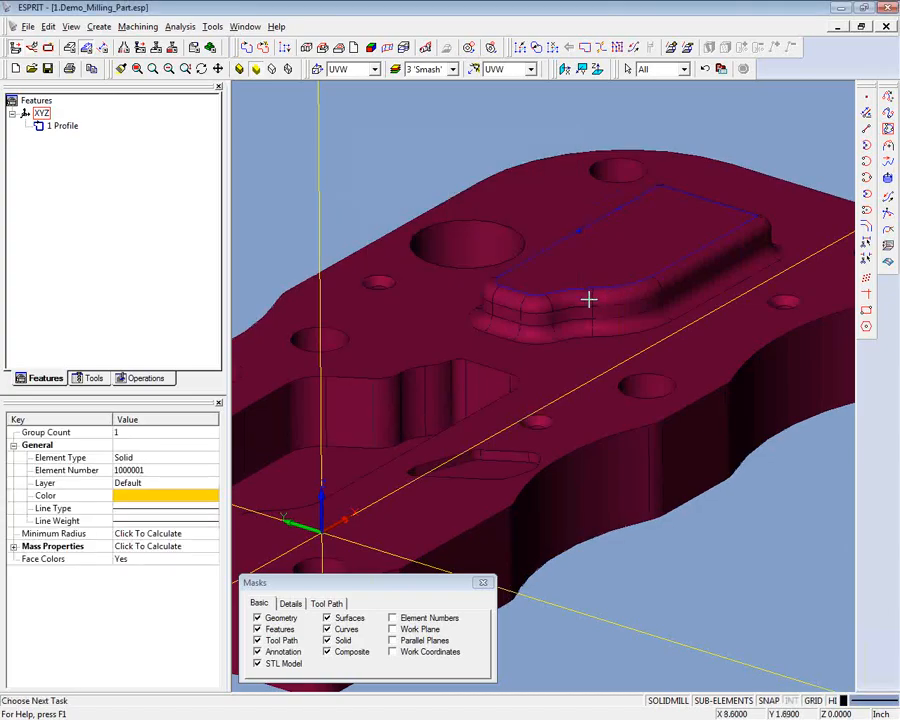
# - Inspect the smashed wireframe on the boss and check the Smash layer's visibility in the layer list
pyautogui.moveTo(591, 329); pyautogui.dragTo(464, 133, button='middle')
pyautogui.scroll(4, 464, 133)
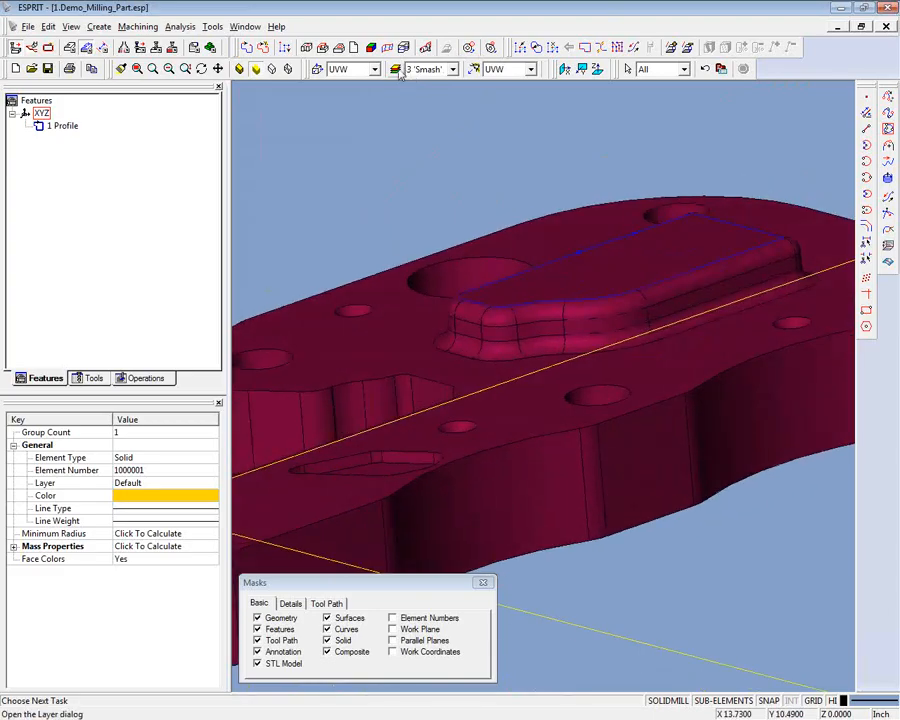
pyautogui.click(397, 69)
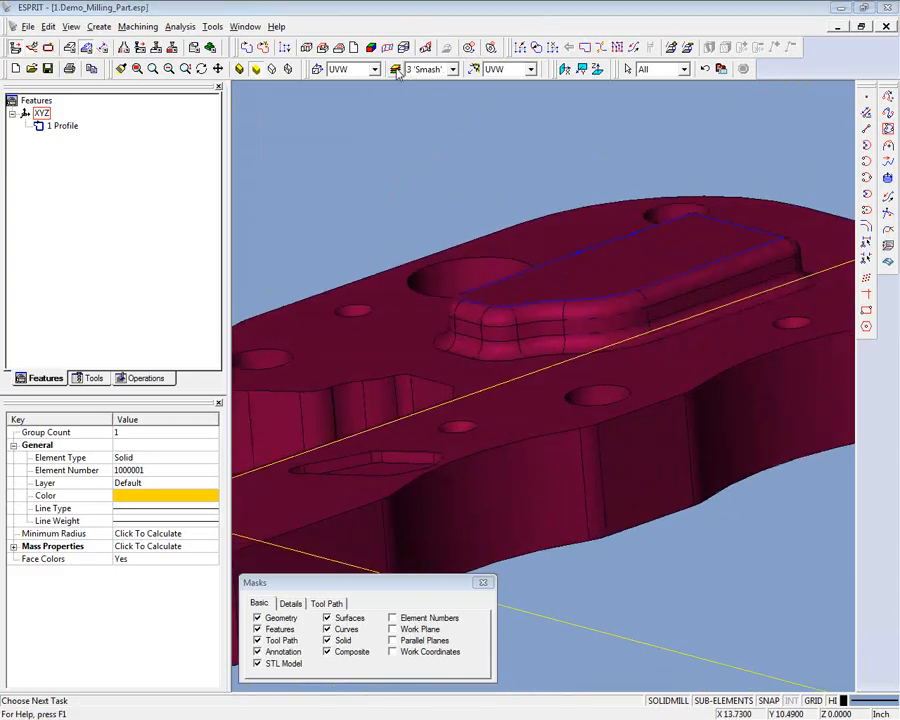
pyautogui.click(657, 149)
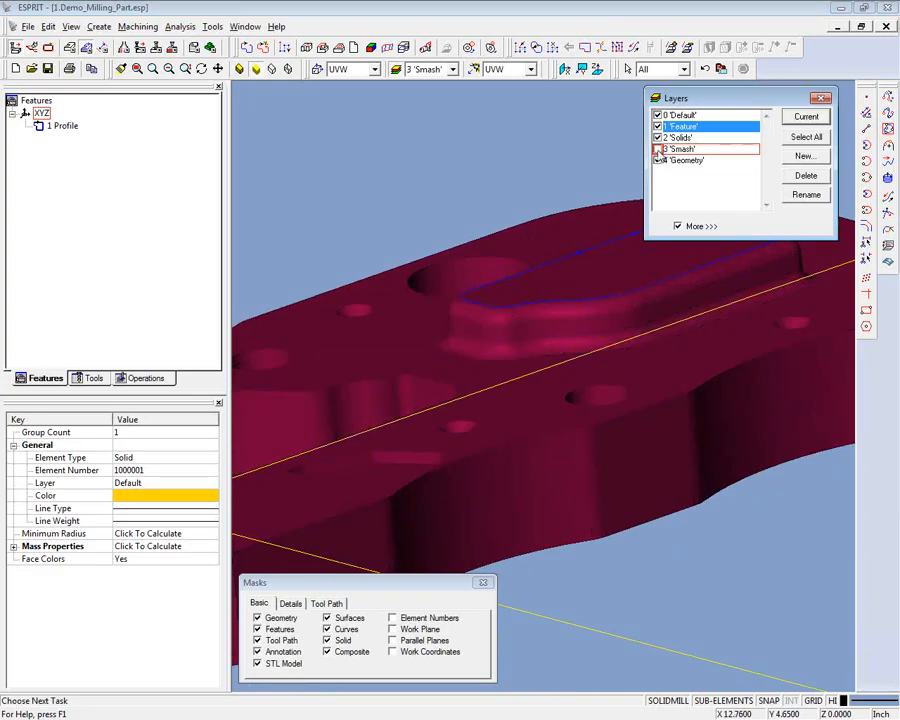
pyautogui.click(820, 97)
# - Make Feature the current layer and deselect the solid
pyautogui.moveTo(456, 139); pyautogui.dragTo(410, 135, button='middle')
pyautogui.click(452, 69)
pyautogui.click(430, 95)
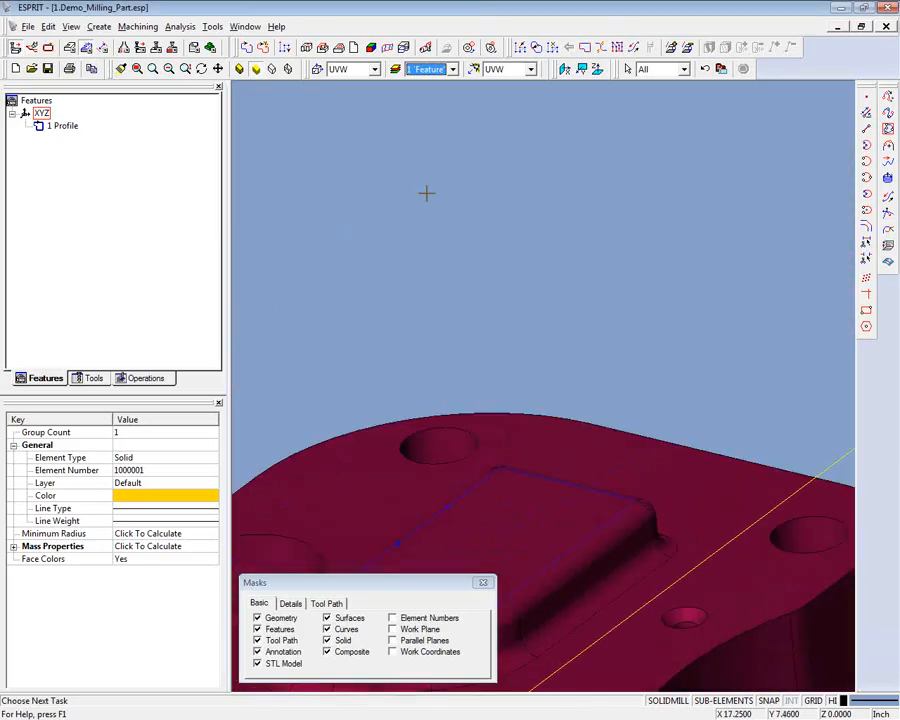
pyautogui.click(364, 219)
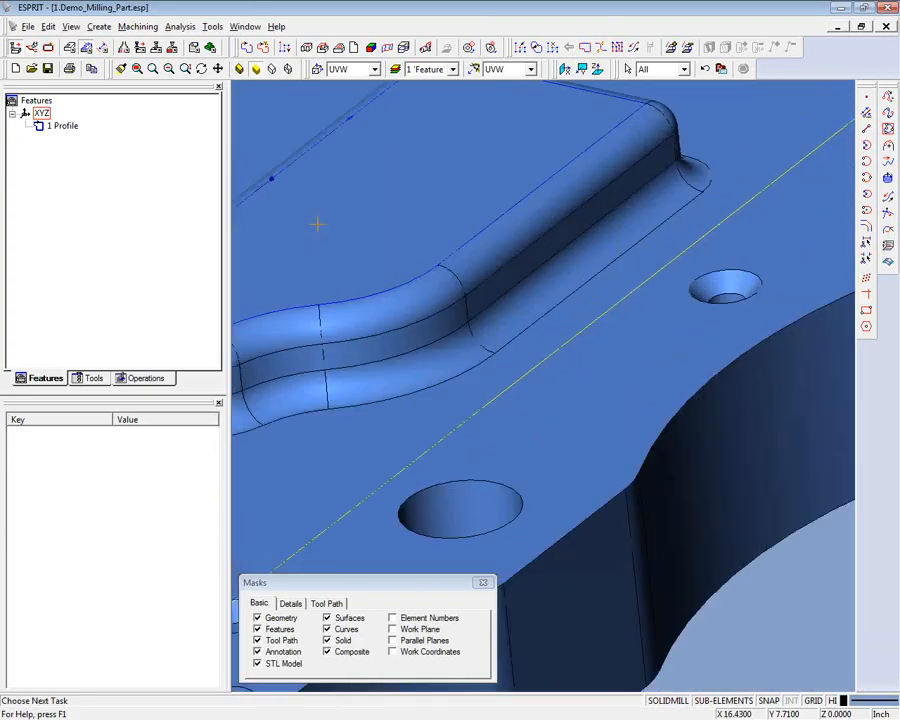
# - Create a profile feature from the wireframe arc that crosses the boss's upper fillet
pyautogui.click(323, 48)
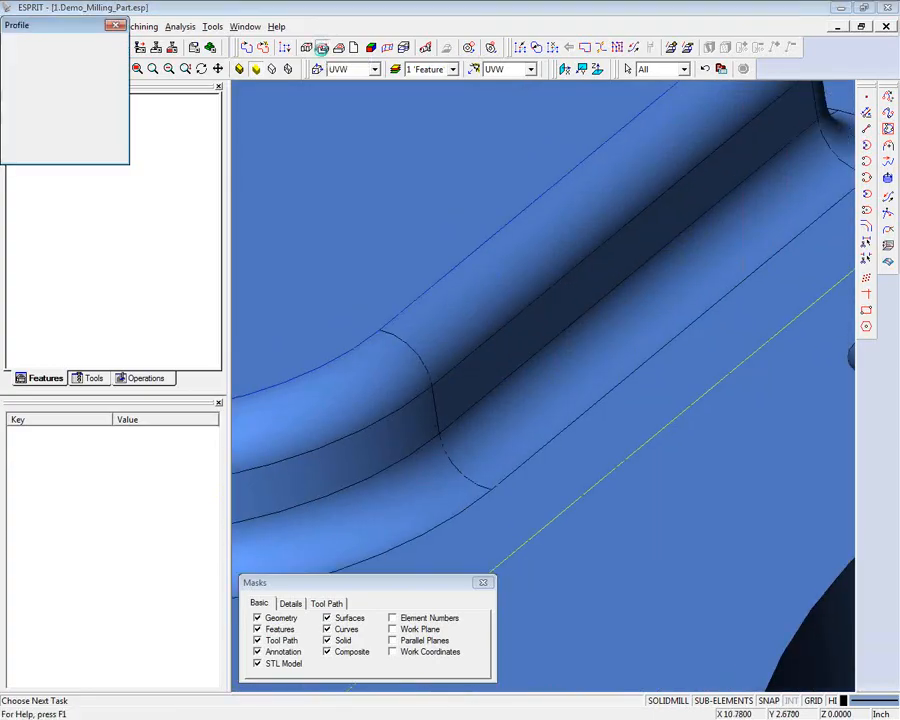
pyautogui.click(403, 338)
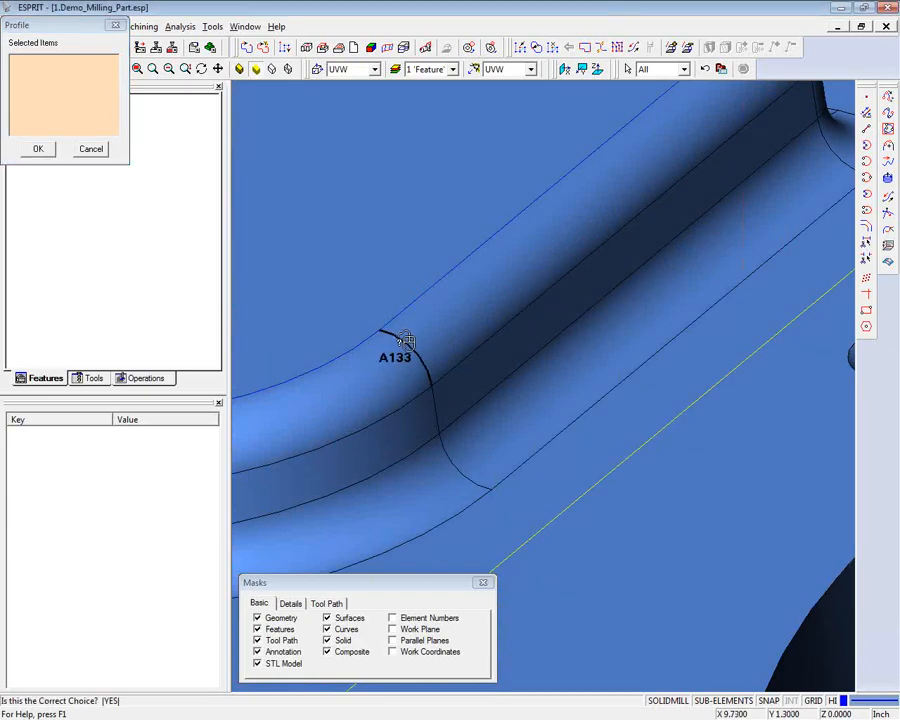
pyautogui.click(403, 338)
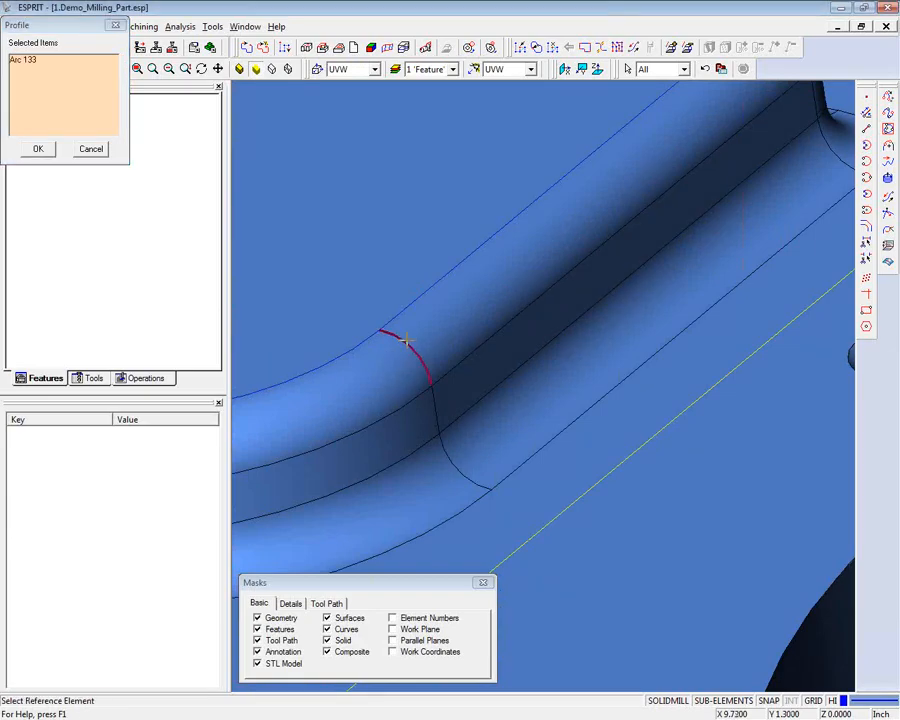
pyautogui.click(38, 150)
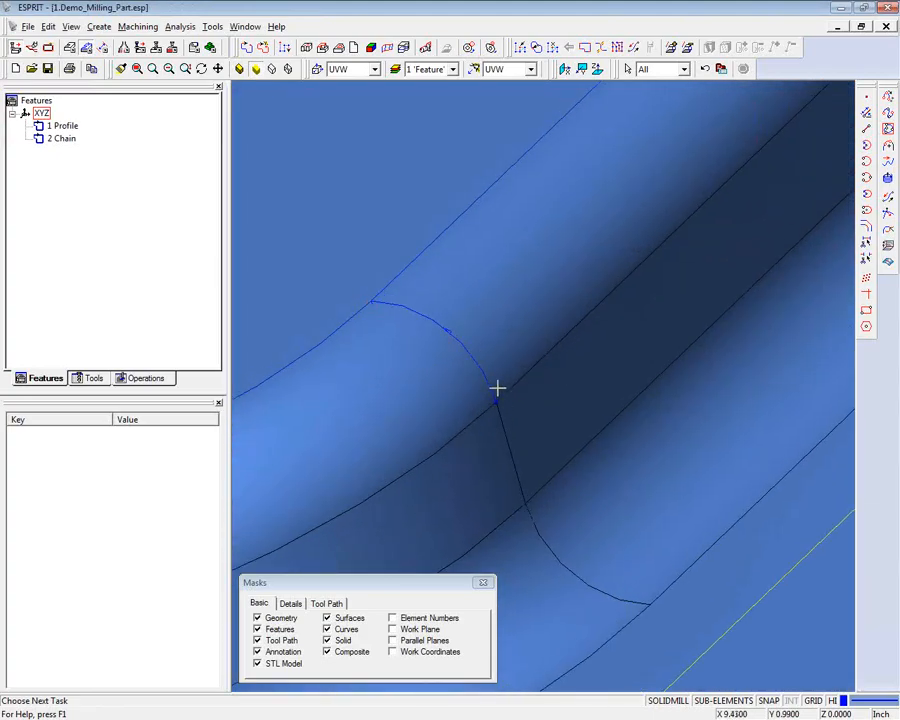
# - Reverse the direction of the fillet arc chain so it starts at the boss's top edge
pyautogui.moveTo(497, 387)
pyautogui.mouseDown(button='middle')
pyautogui.moveTo(476, 380)
pyautogui.moveTo(491, 393)
pyautogui.mouseUp(button='middle')
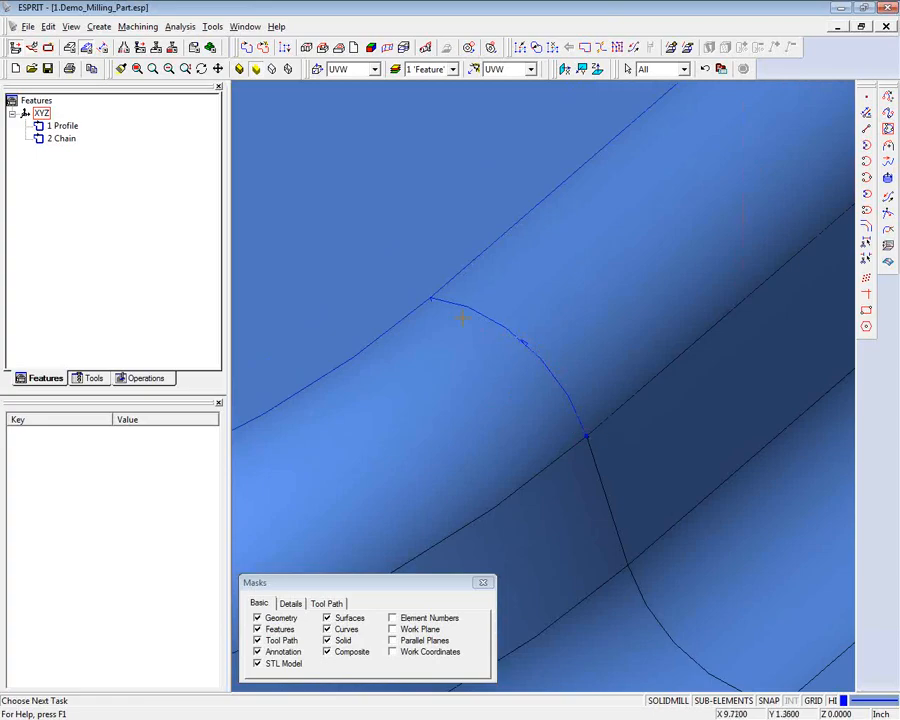
pyautogui.scroll(-5, 462, 318)
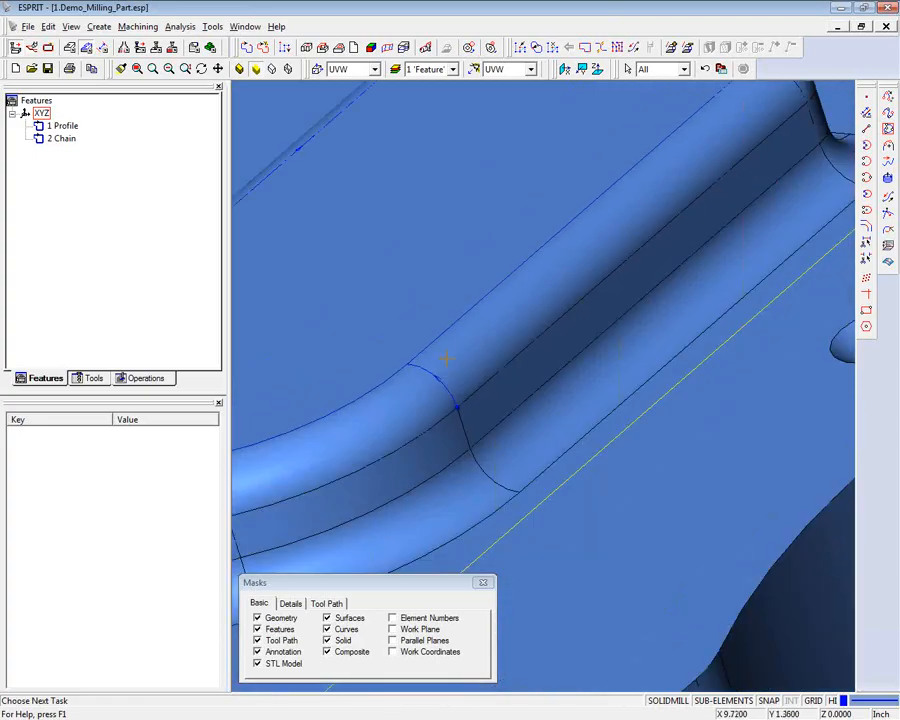
pyautogui.moveTo(443, 359); pyautogui.dragTo(450, 359, button='middle')
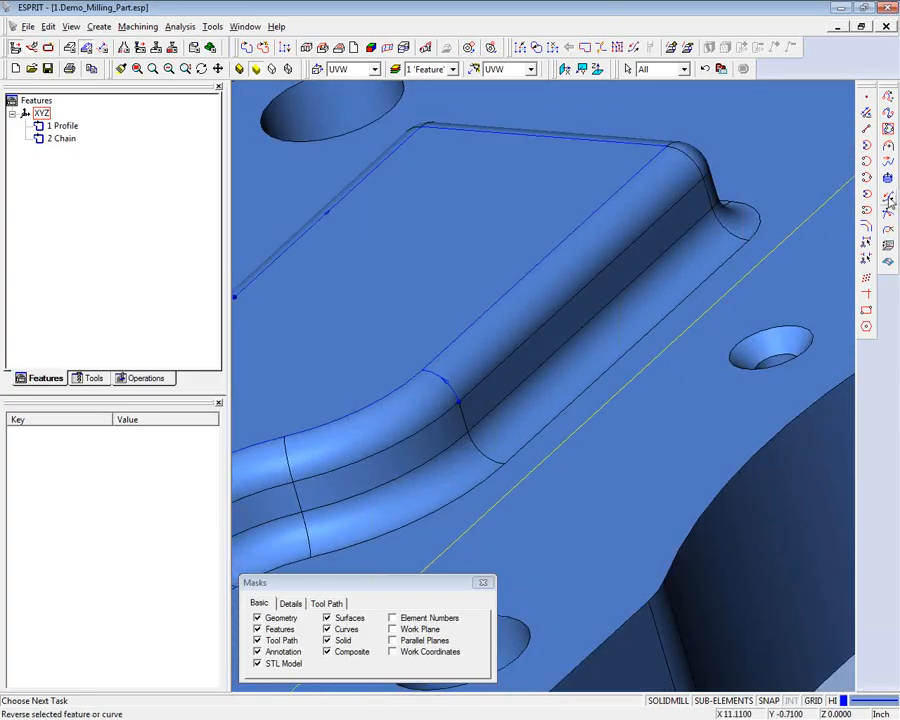
pyautogui.click(889, 199)
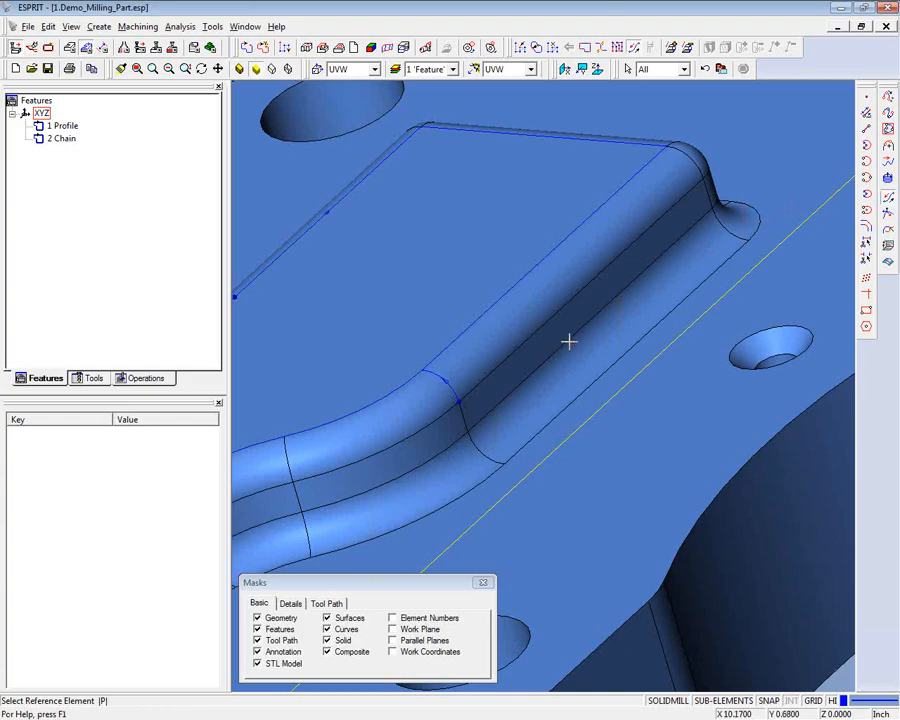
pyautogui.click(432, 372)
pyautogui.rightClick(435, 373)
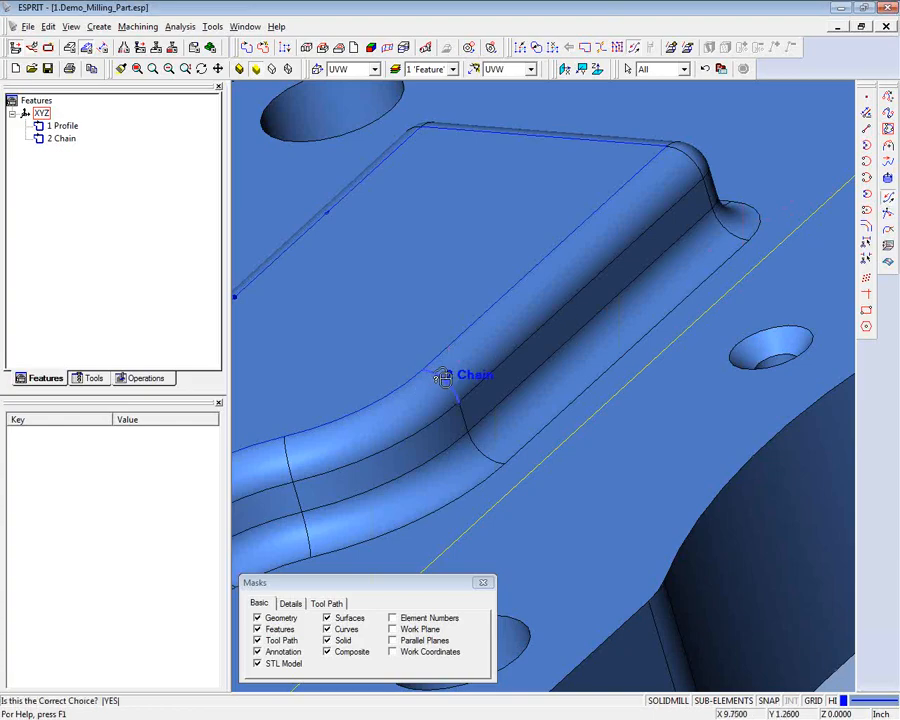
pyautogui.click(443, 377)
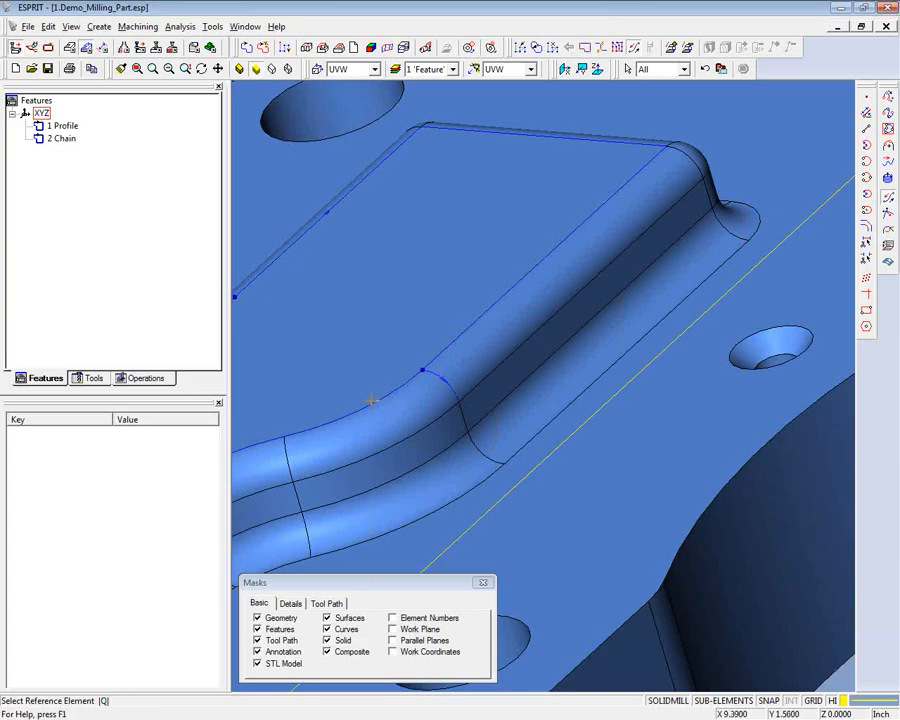
pyautogui.scroll(5, 376, 400)
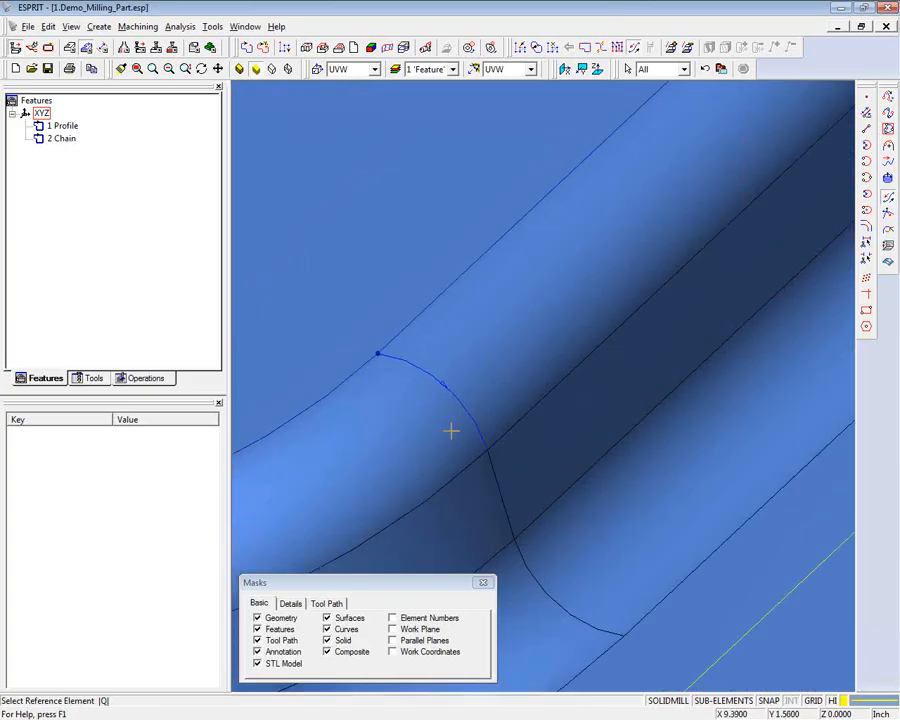
pyautogui.scroll(3, 331, 392)
pyautogui.moveTo(331, 392); pyautogui.dragTo(581, 361, button='middle')
pyautogui.scroll(-5, 428, 267)
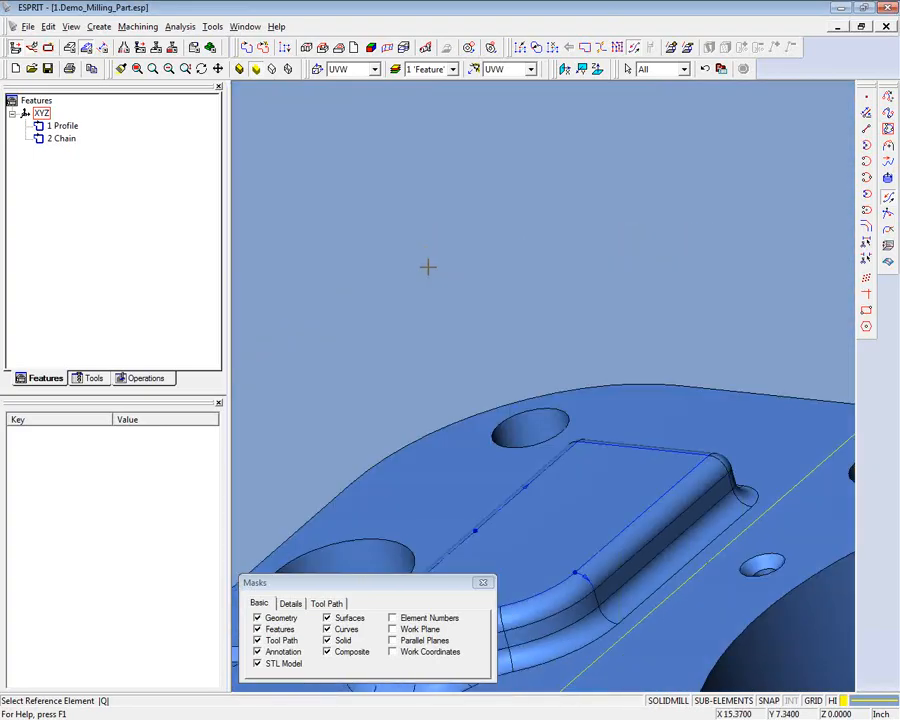
pyautogui.press('Escape')
# - Create profile features from all edge loops of the part's main upper face
pyautogui.scroll(-4, 620, 229)
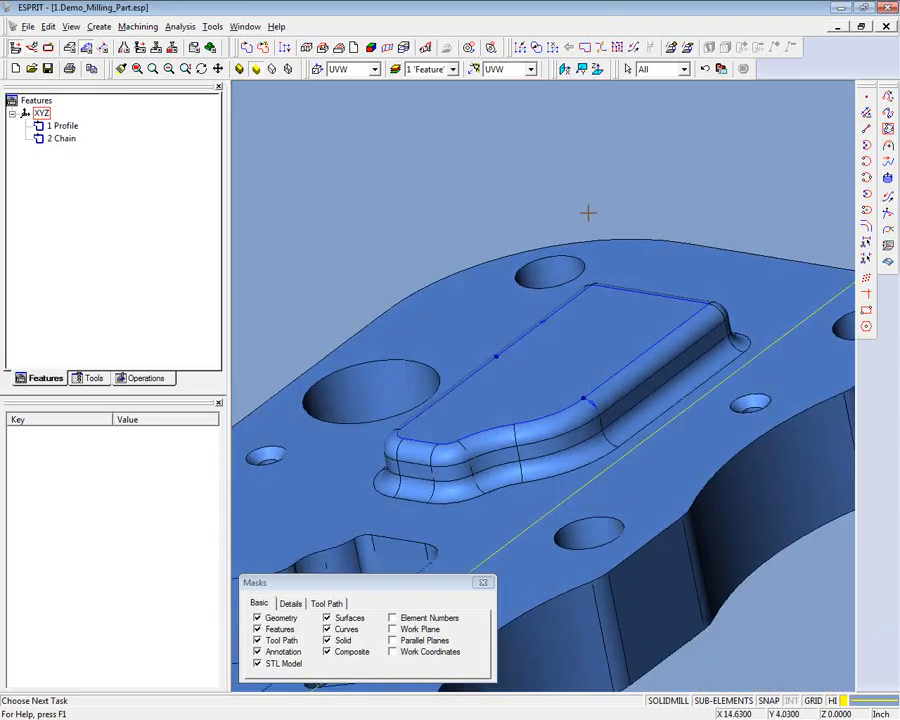
pyautogui.scroll(-5, 590, 215)
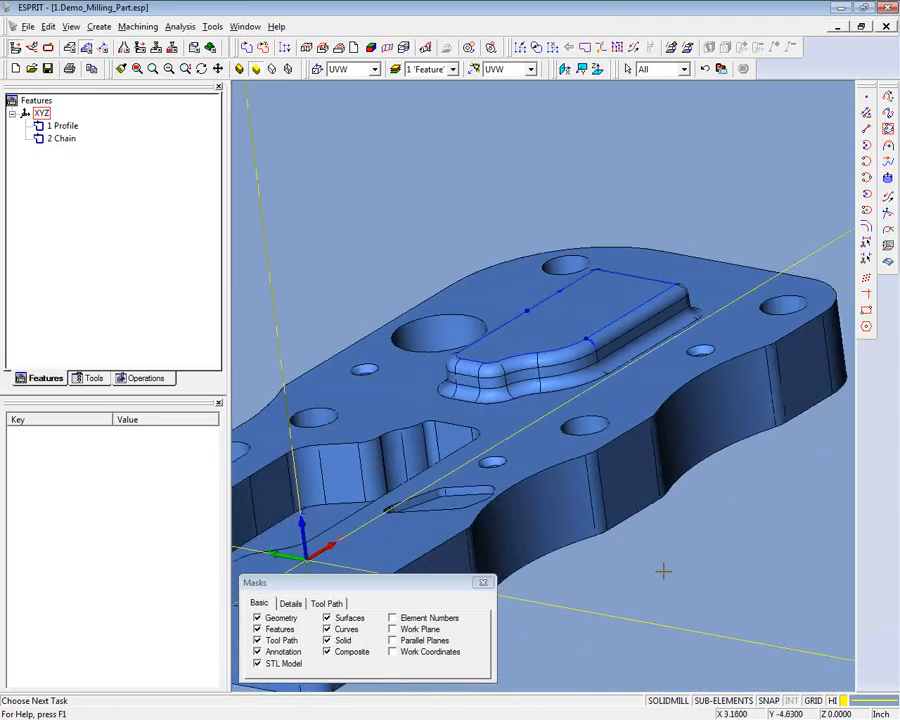
pyautogui.scroll(-4, 663, 571)
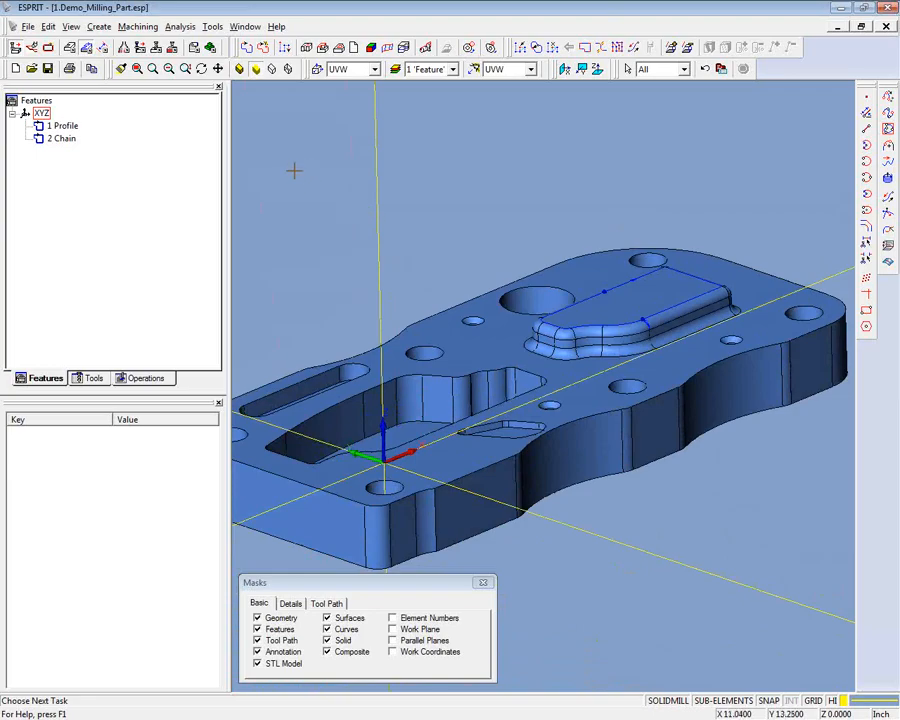
pyautogui.scroll(3, 291, 150)
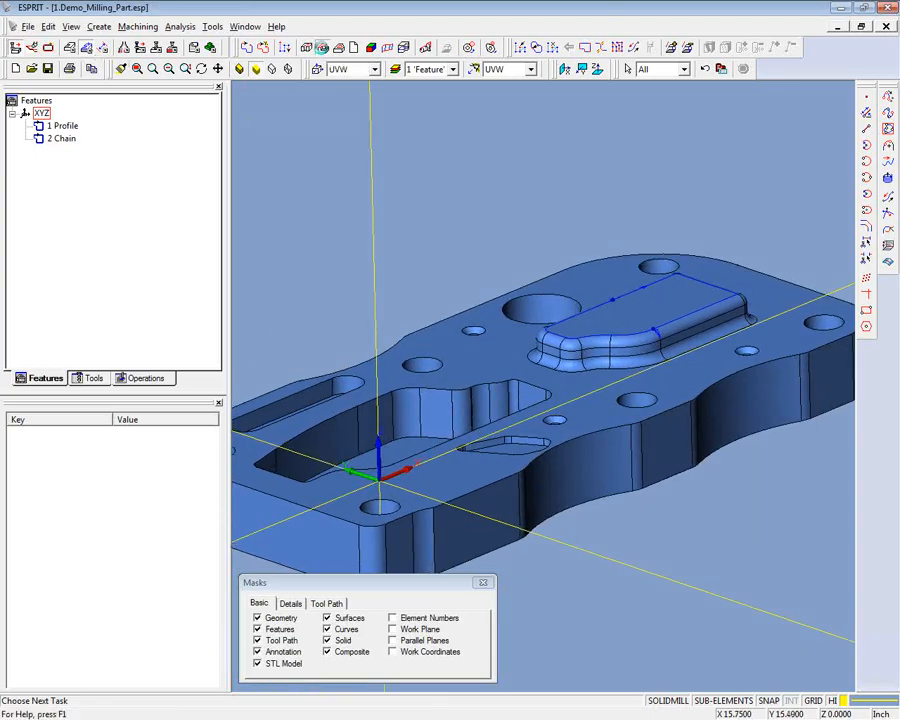
pyautogui.click(321, 47)
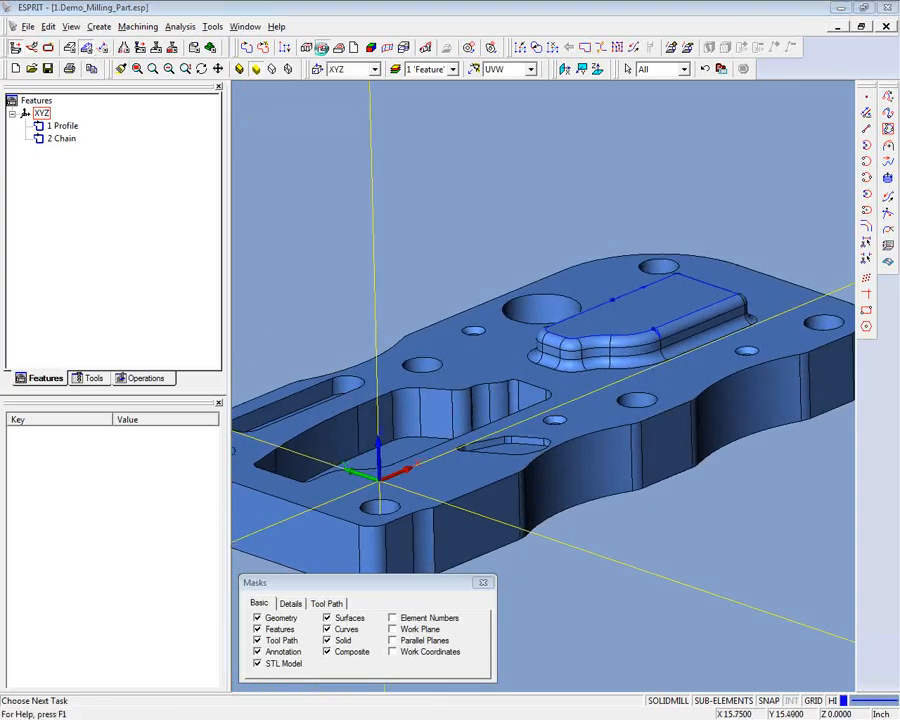
pyautogui.click(597, 410)
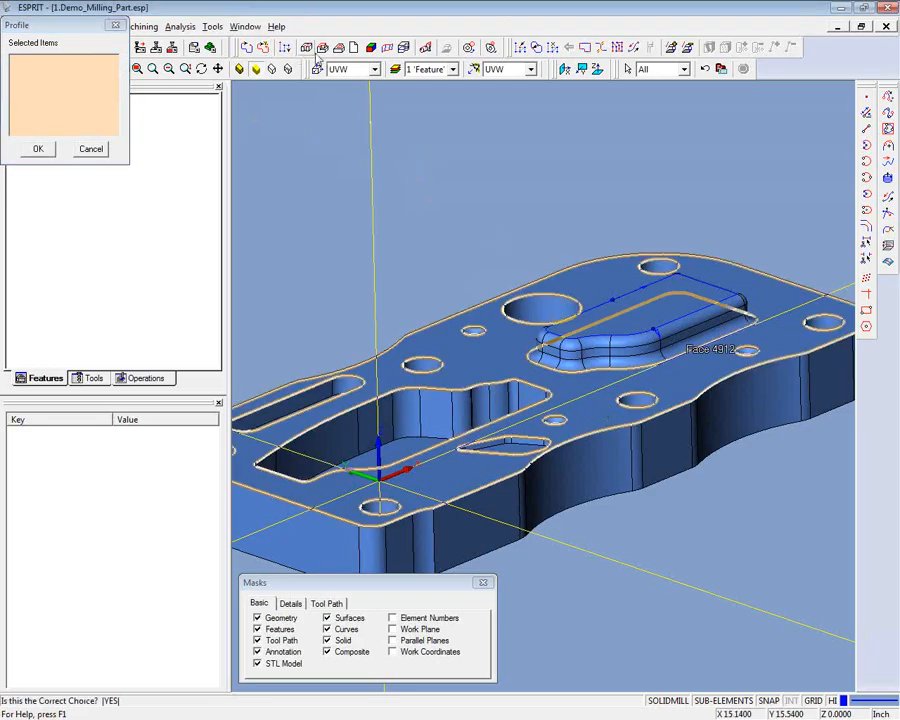
pyautogui.click(600, 410)
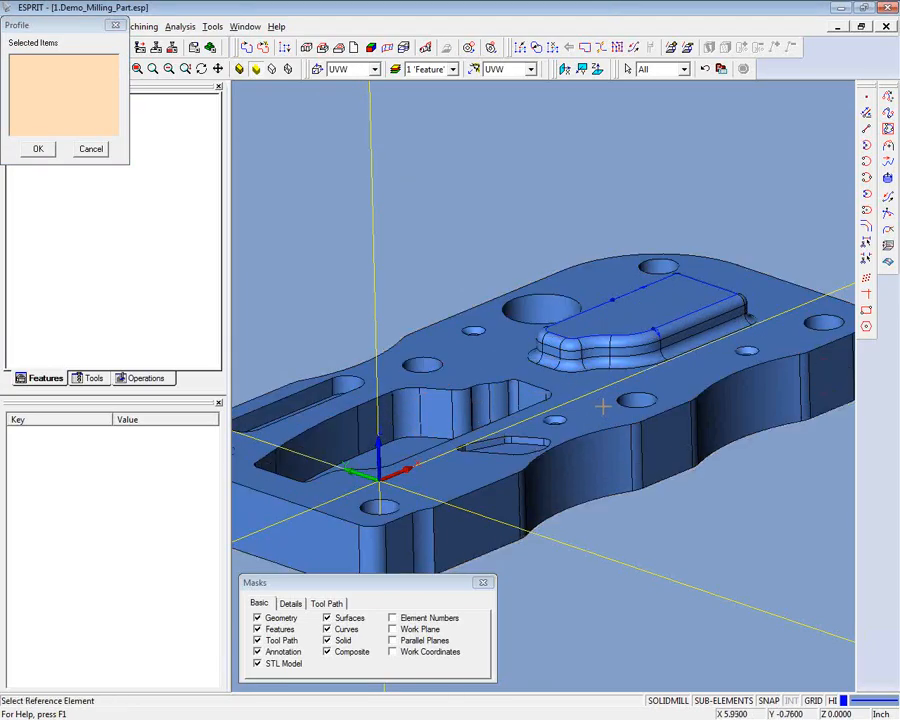
pyautogui.click(603, 406)
pyautogui.rightClick(601, 406)
pyautogui.rightClick(600, 406)
pyautogui.click(522, 368)
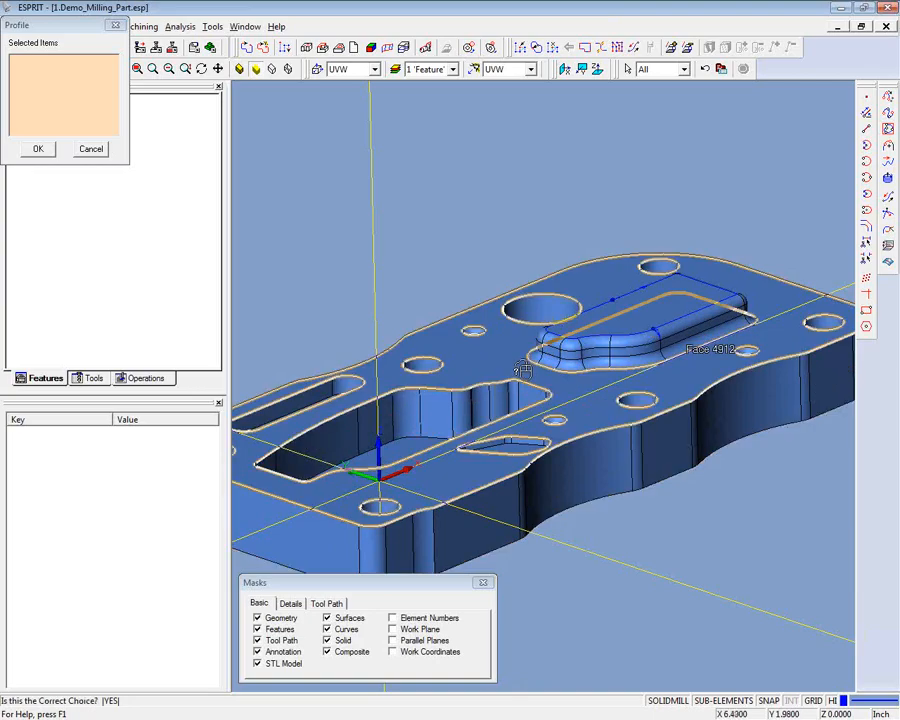
pyautogui.rightClick(520, 368)
pyautogui.rightClick(489, 365)
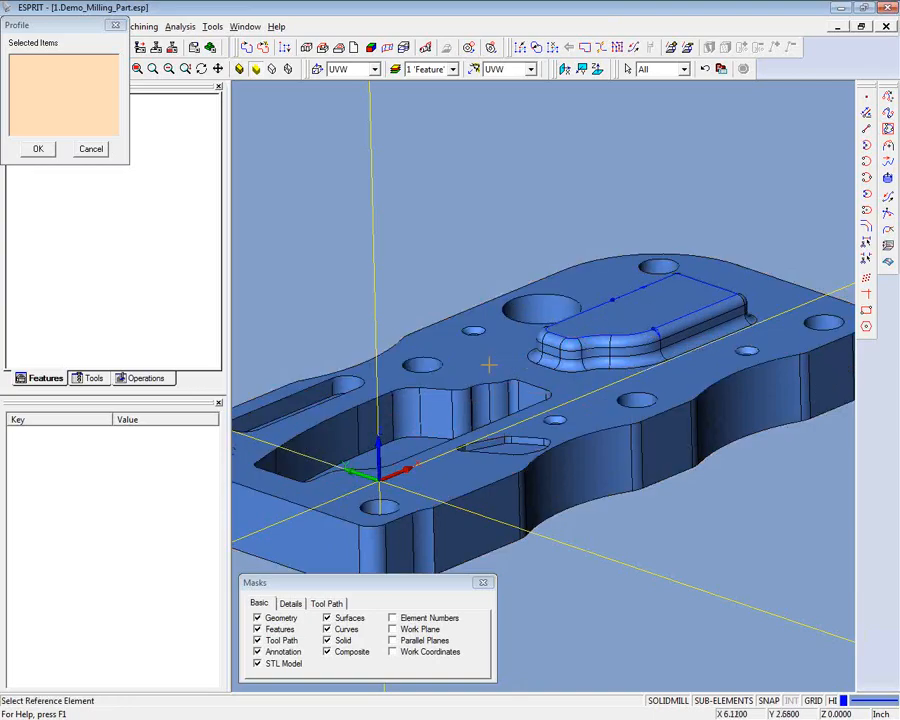
pyautogui.click(489, 363)
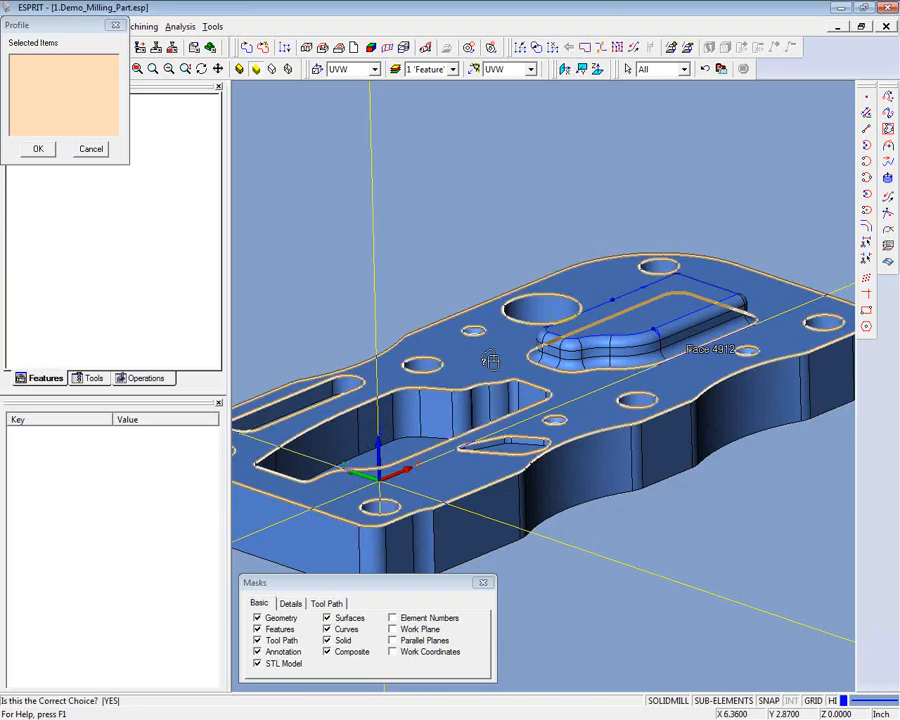
pyautogui.click(489, 363)
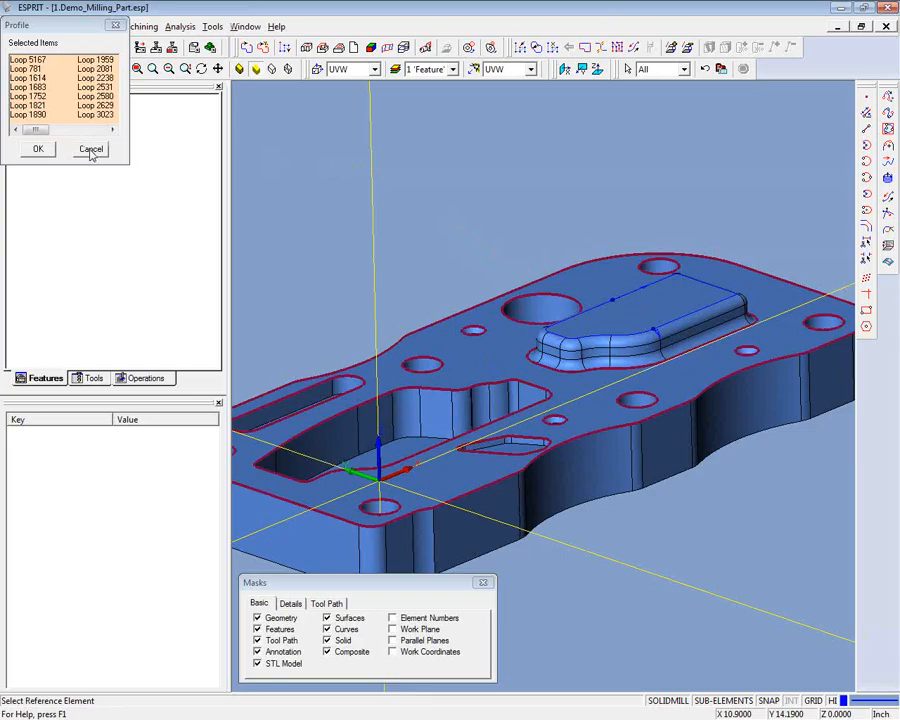
pyautogui.click(38, 150)
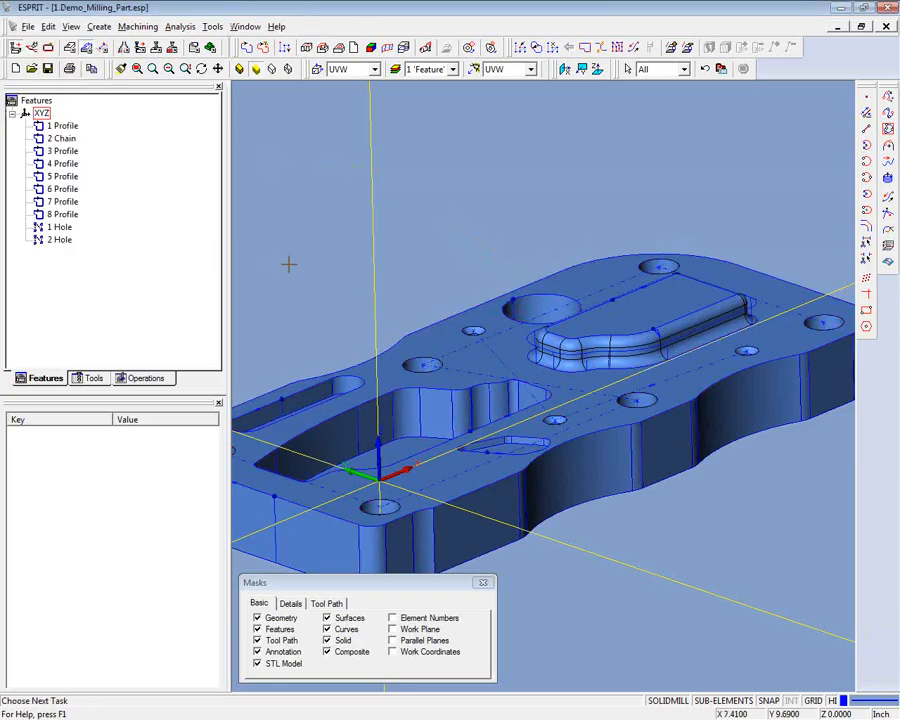
# - Create pocket features from the whole solid part
pyautogui.scroll(-3, 281, 250)
pyautogui.scroll(5, 278, 254)
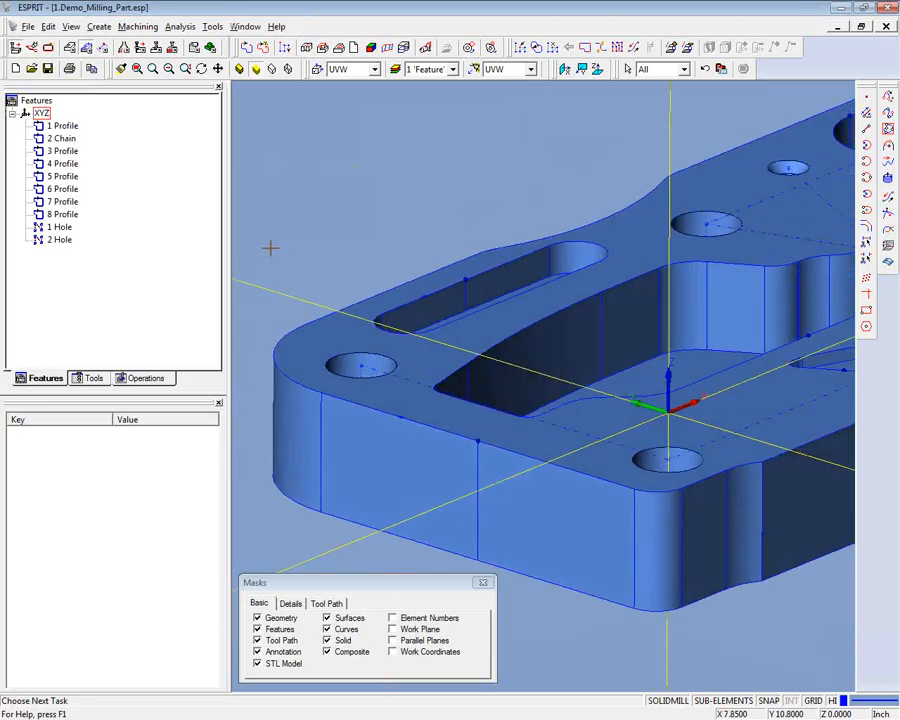
pyautogui.moveTo(270, 248); pyautogui.dragTo(243, 242, button='middle')
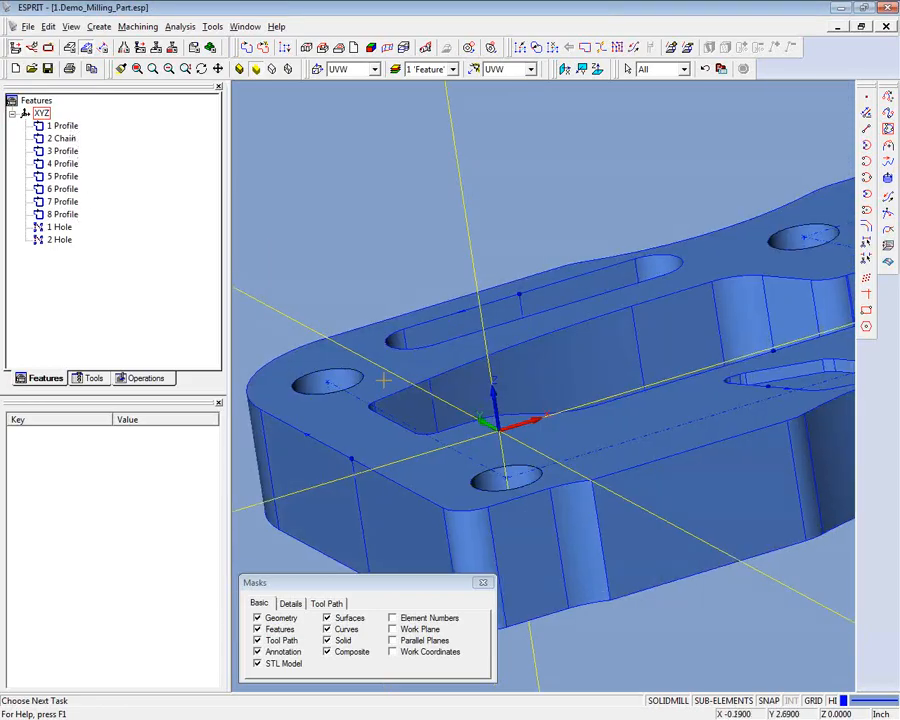
pyautogui.moveTo(383, 380); pyautogui.dragTo(240, 108, button='middle')
pyautogui.scroll(-3, 338, 52)
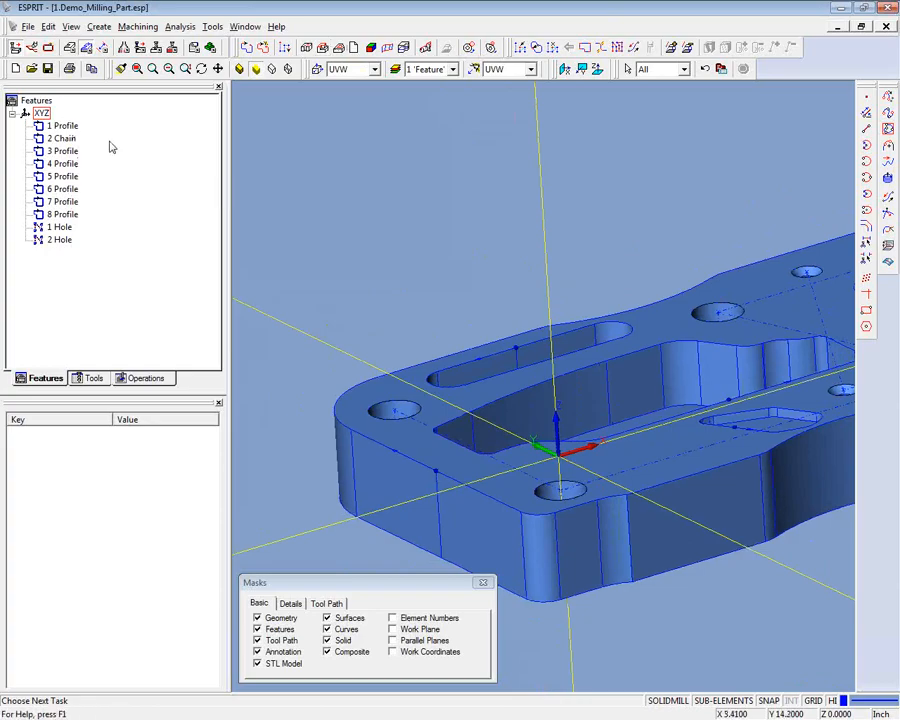
pyautogui.click(339, 47)
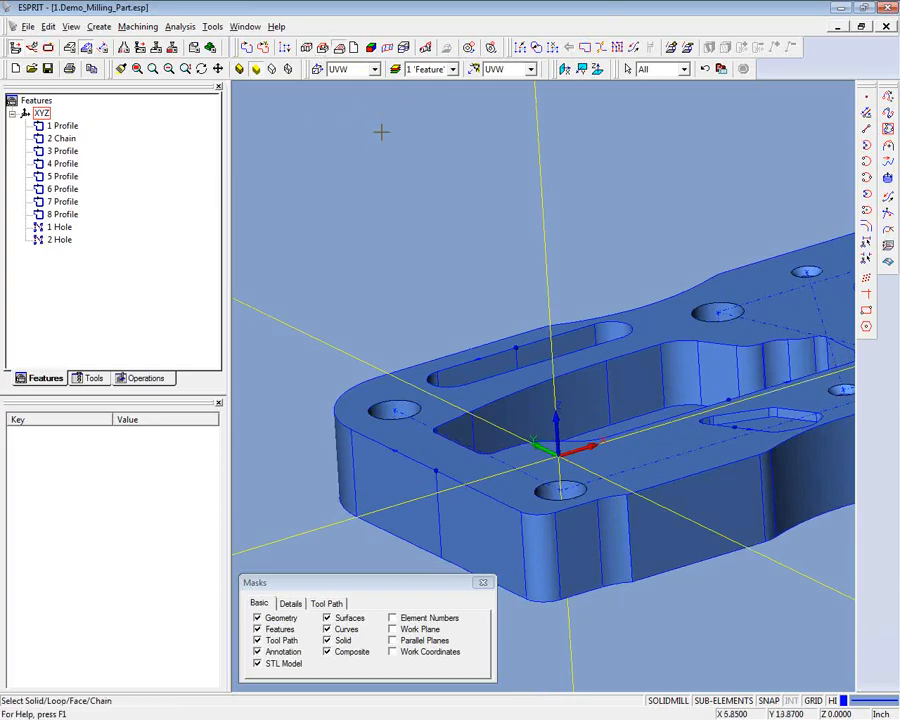
pyautogui.moveTo(368, 126); pyautogui.dragTo(663, 312, button='middle')
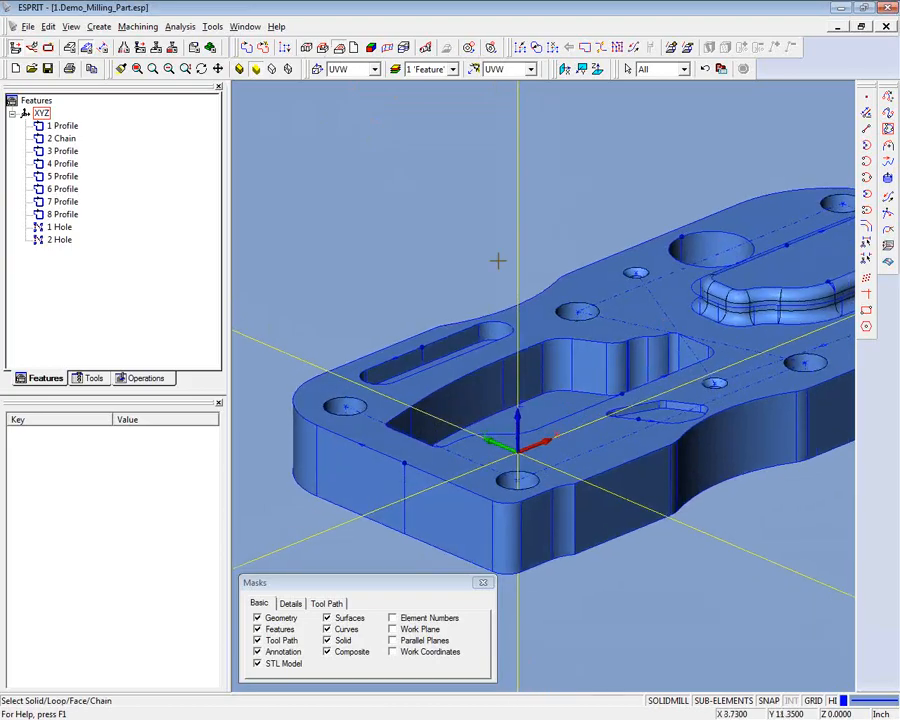
pyautogui.click(677, 307)
pyautogui.rightClick(679, 306)
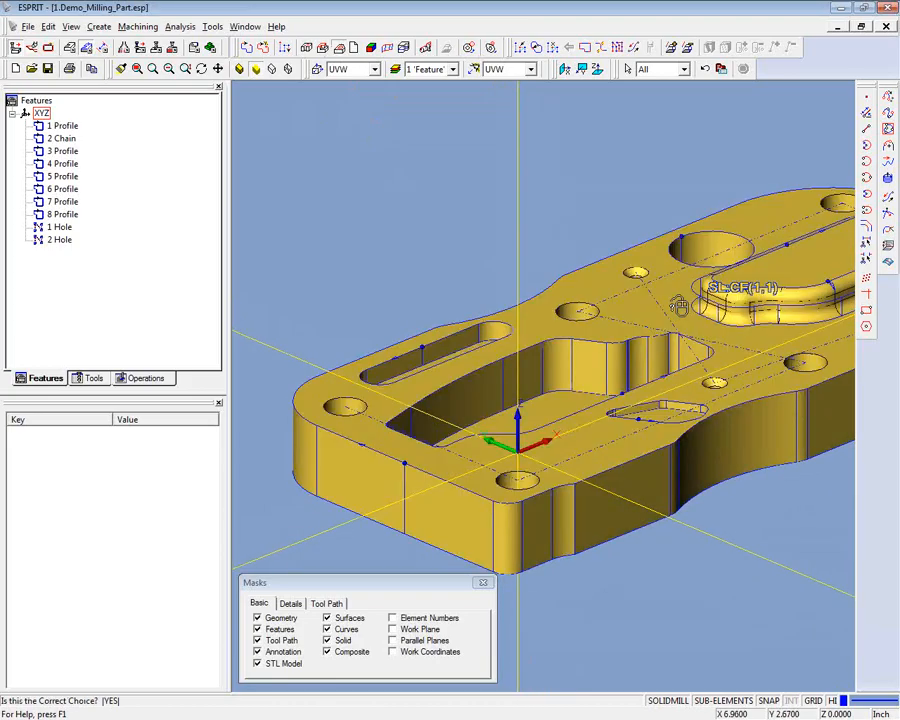
pyautogui.click(679, 306)
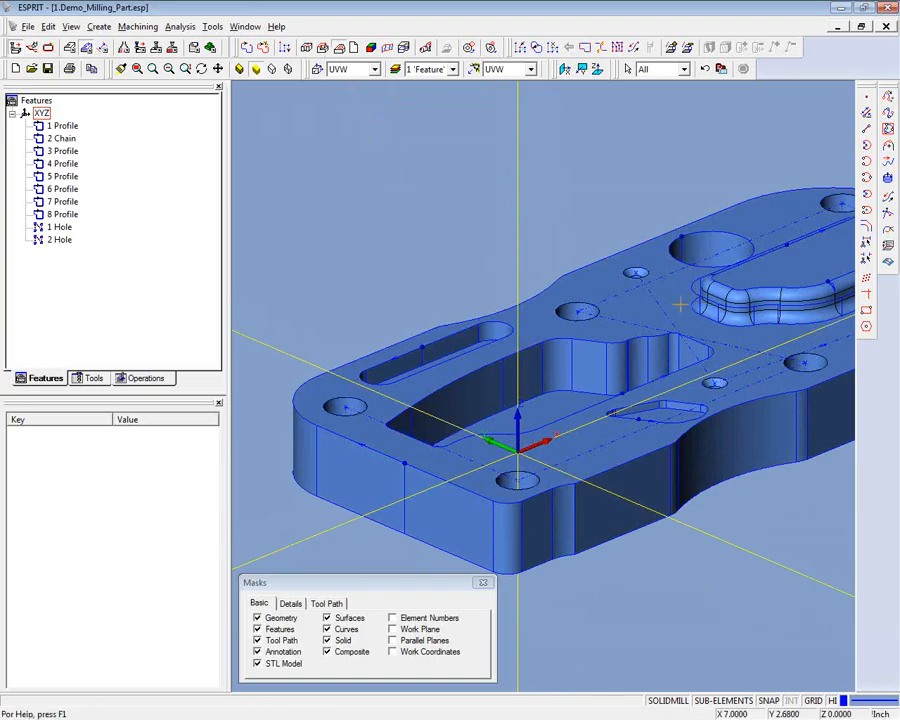
# - Expand the new pocket feature and its island in the feature tree and examine their boundaries on the part
pyautogui.moveTo(450, 244); pyautogui.dragTo(301, 94, button='middle')
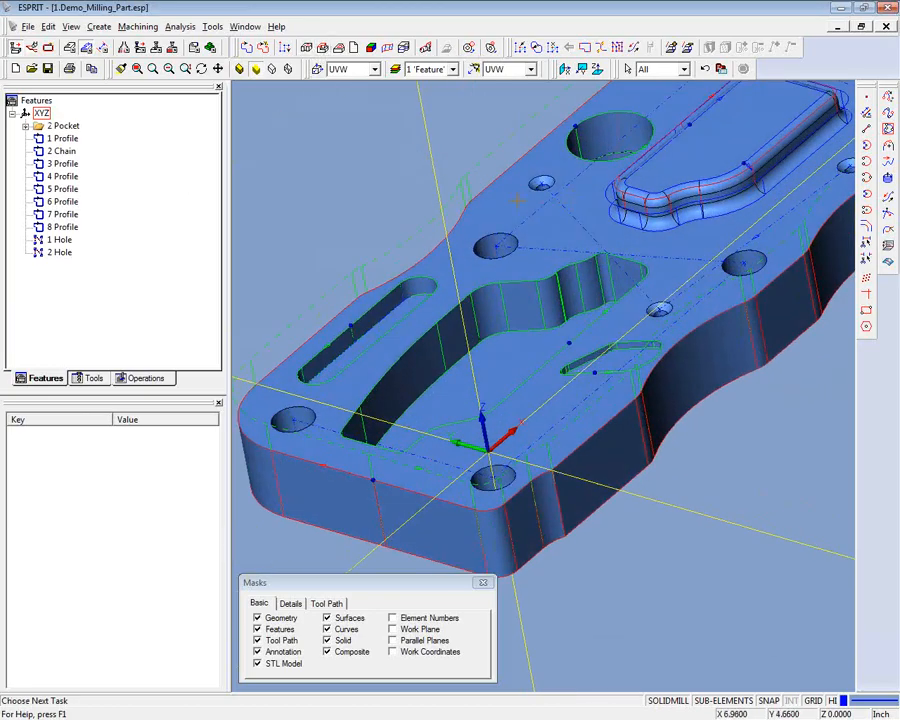
pyautogui.click(25, 126)
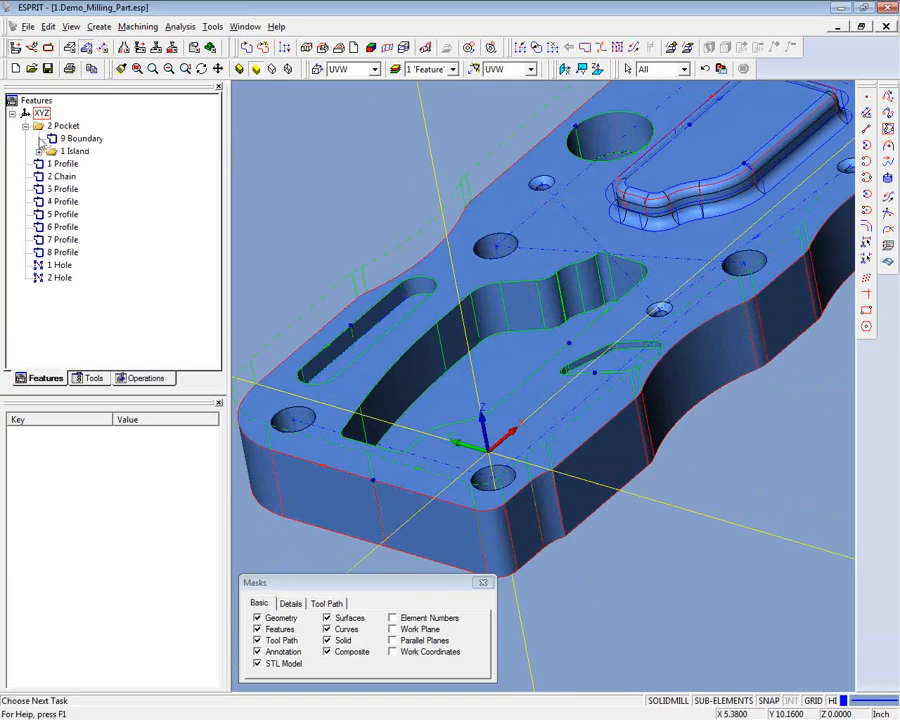
pyautogui.doubleClick(74, 151)
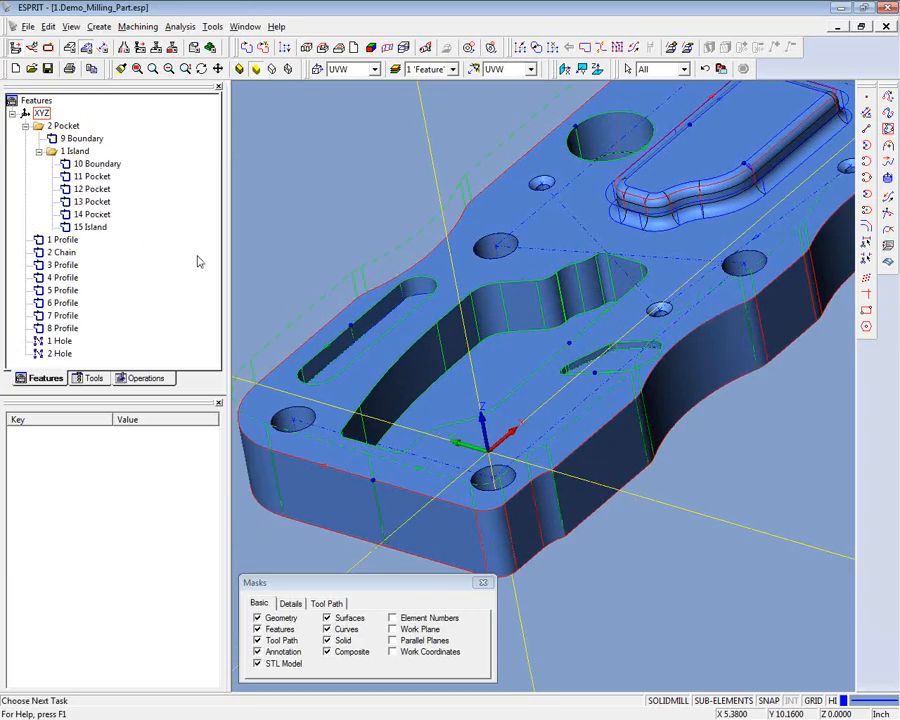
pyautogui.moveTo(572, 279); pyautogui.dragTo(544, 299, button='middle')
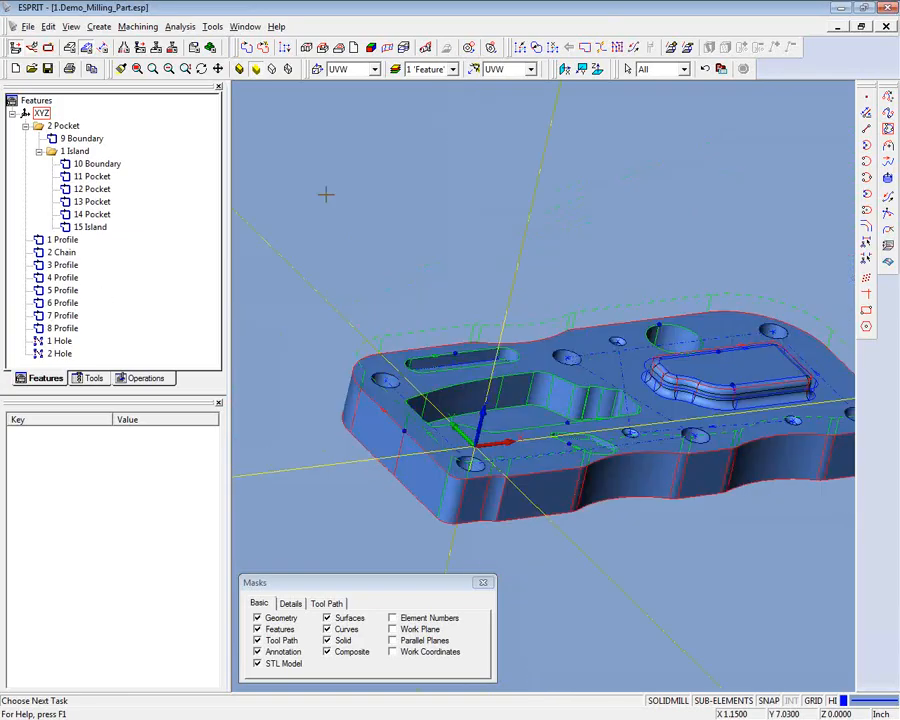
pyautogui.moveTo(303, 185)
pyautogui.mouseDown(button='middle')
pyautogui.moveTo(295, 164)
pyautogui.moveTo(314, 172)
pyautogui.mouseUp(button='middle')
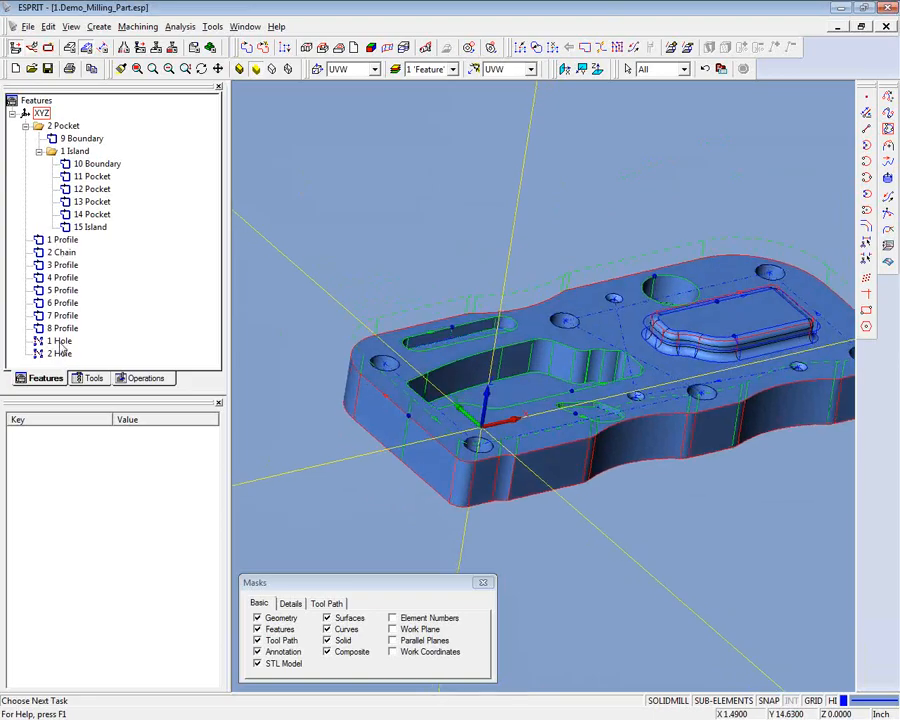
# - Examine the machining properties of the two hole features, including their depth, diameter, chamfer and bore values
pyautogui.click(59, 341)
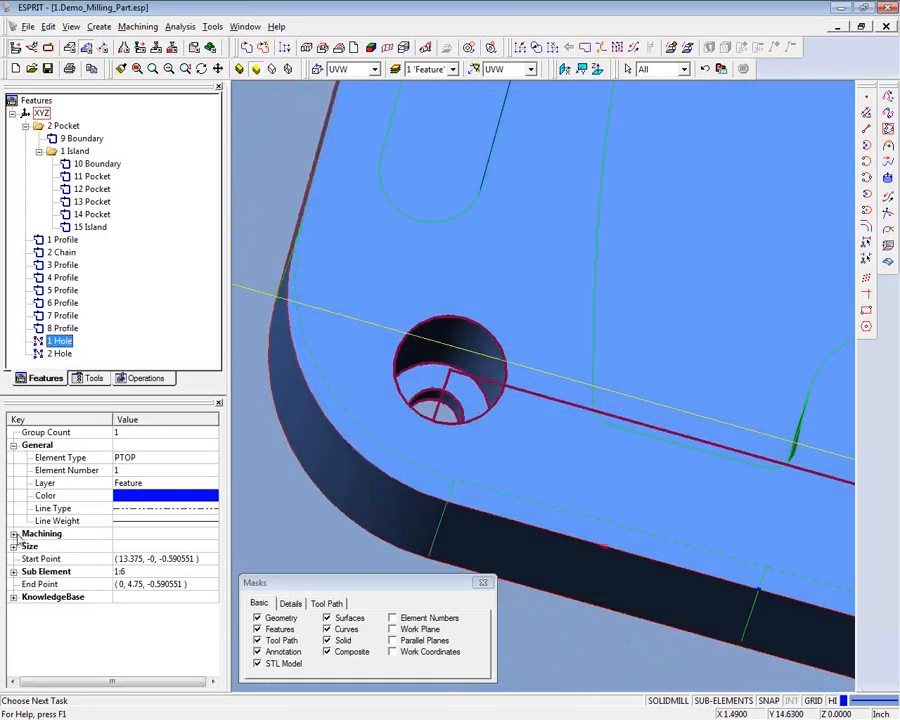
pyautogui.click(14, 534)
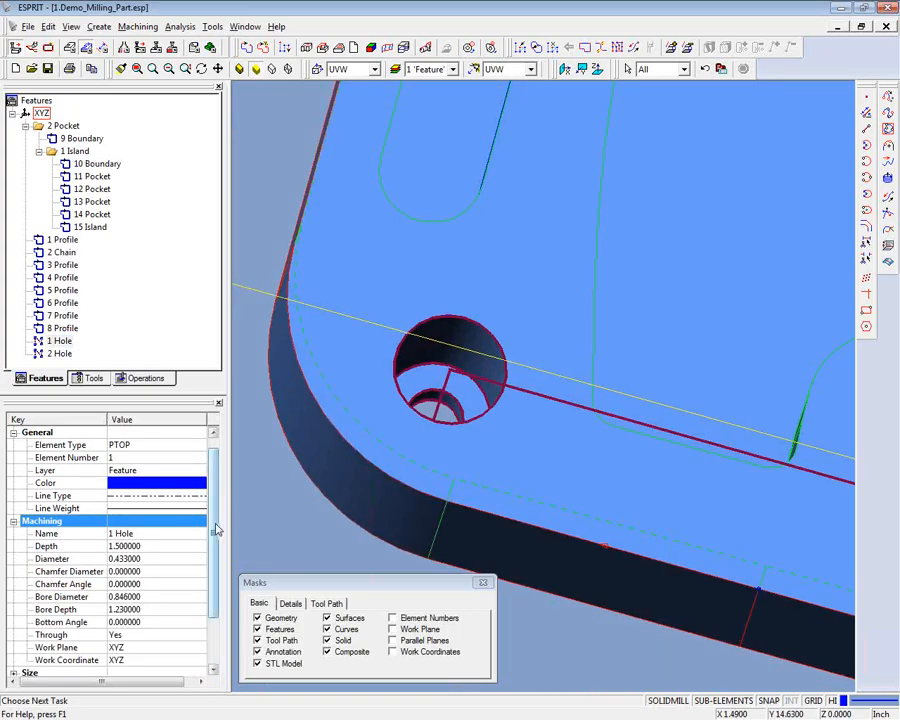
pyautogui.scroll(-2, 215, 530)
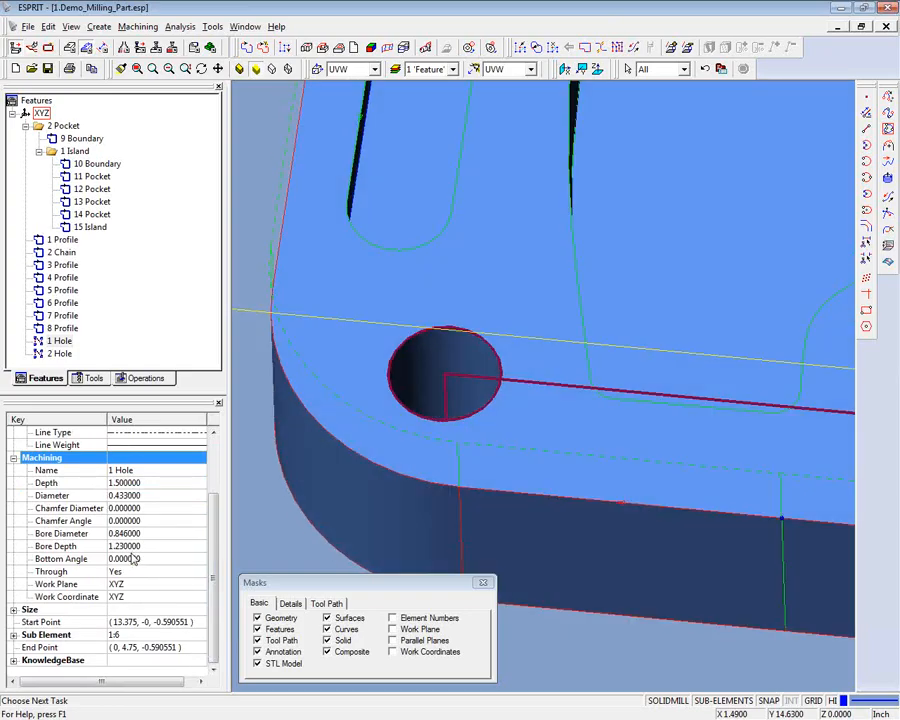
pyautogui.click(62, 354)
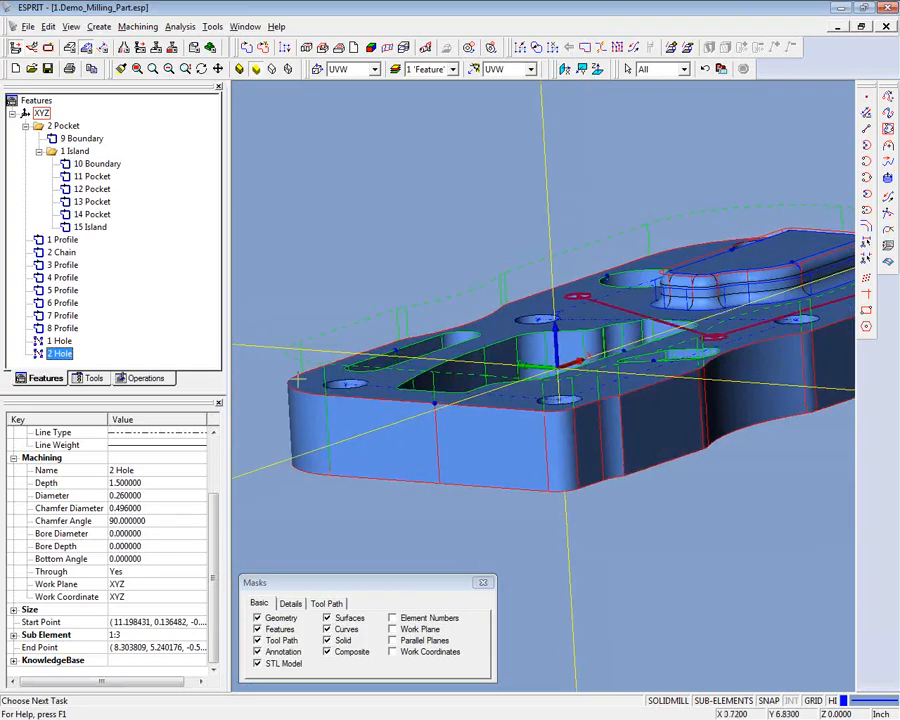
# - In the Top view on the Geometry layer, draw a rectangle enclosing the part from about (-1.19, -1.21) to (14.65, 6.40)
pyautogui.moveTo(297, 414); pyautogui.dragTo(241, 355, button='middle')
pyautogui.click(510, 69)
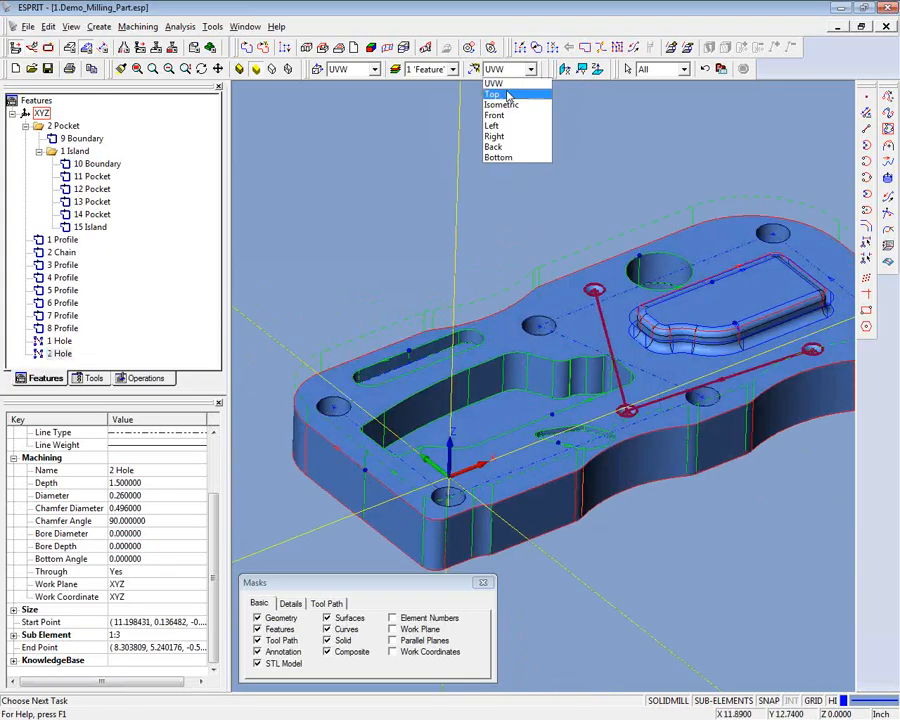
pyautogui.click(508, 95)
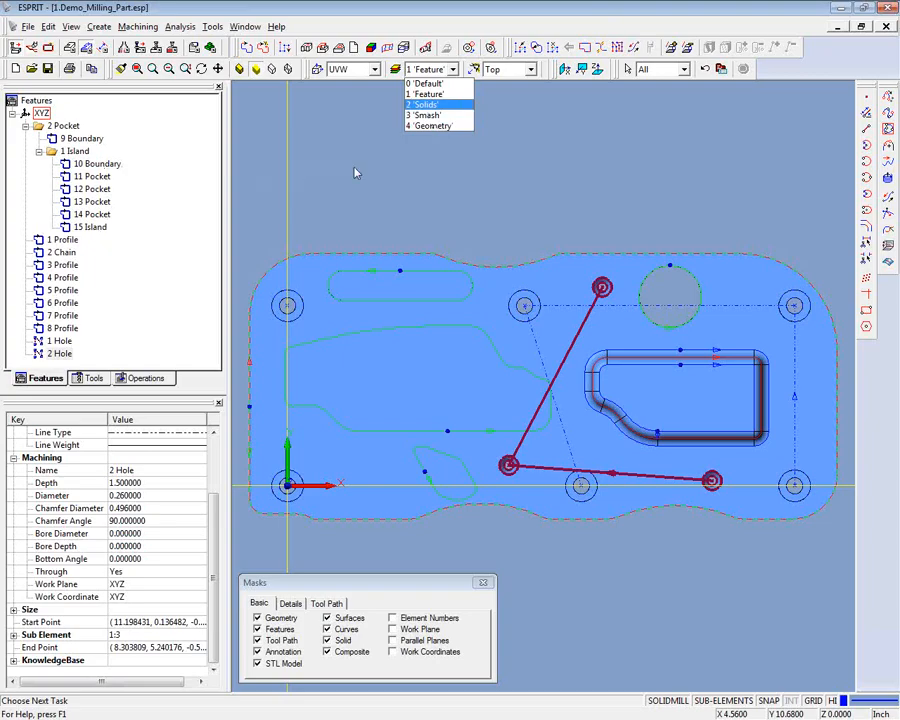
pyautogui.click(429, 125)
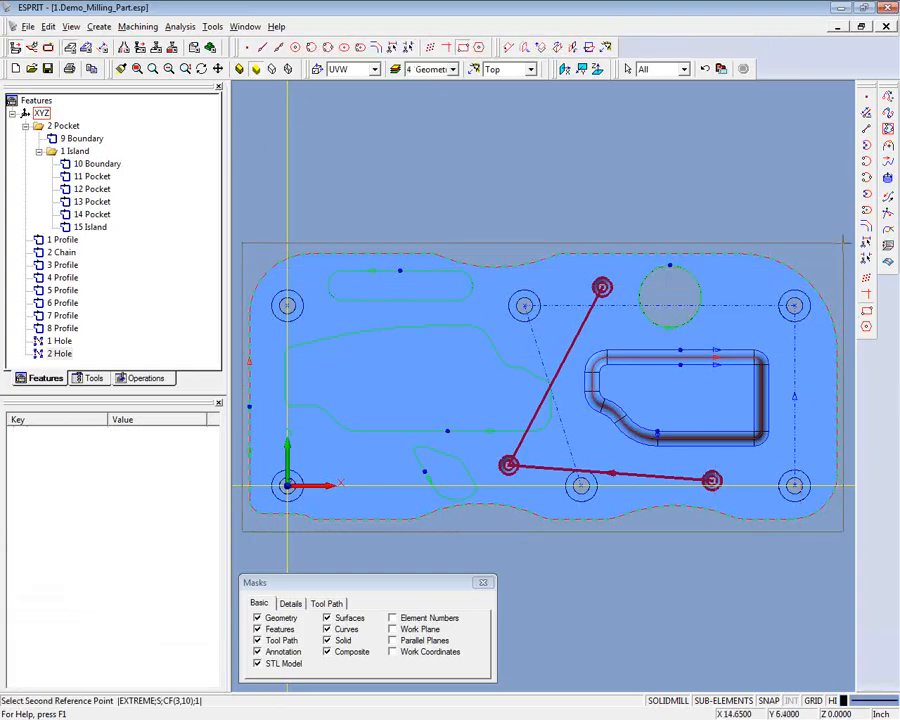
pyautogui.click(844, 242)
pyautogui.click(844, 242)
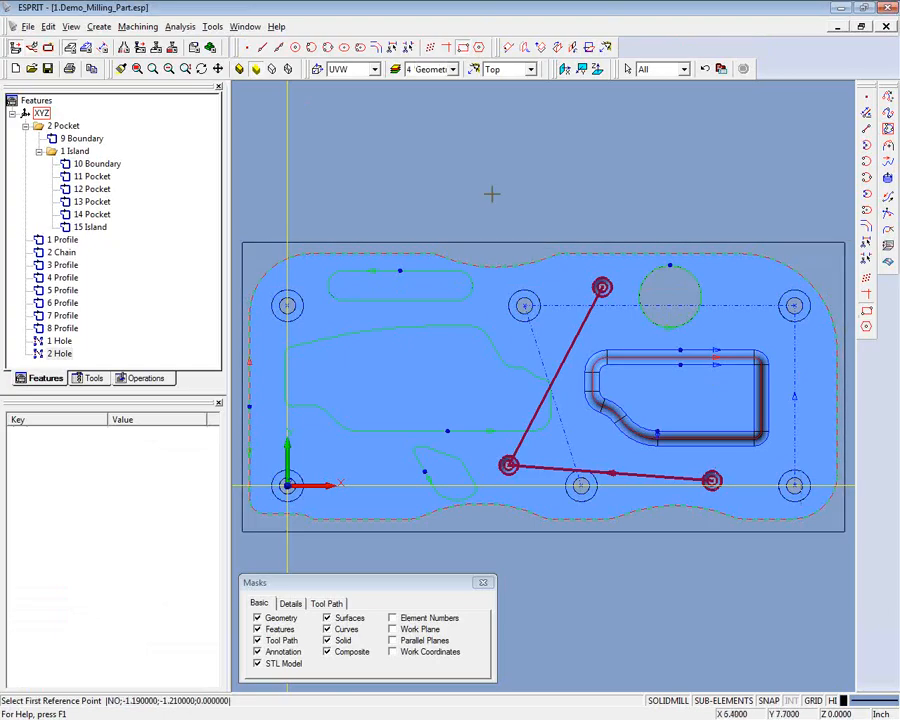
# - On the Feature layer, create a feature from the four segments of the rectangle enclosing the part
pyautogui.click(87, 48)
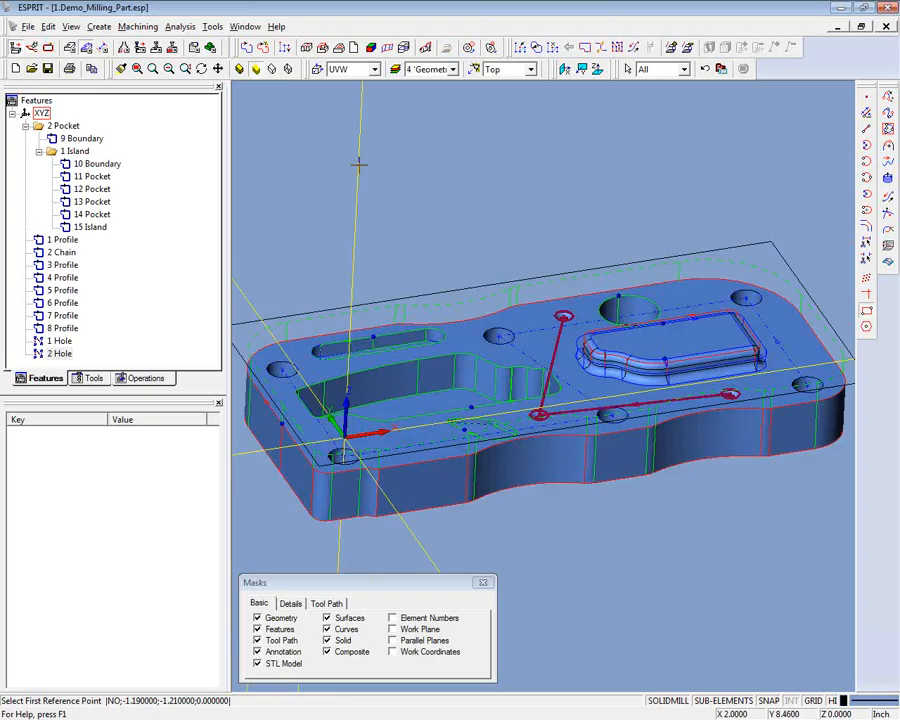
pyautogui.click(322, 47)
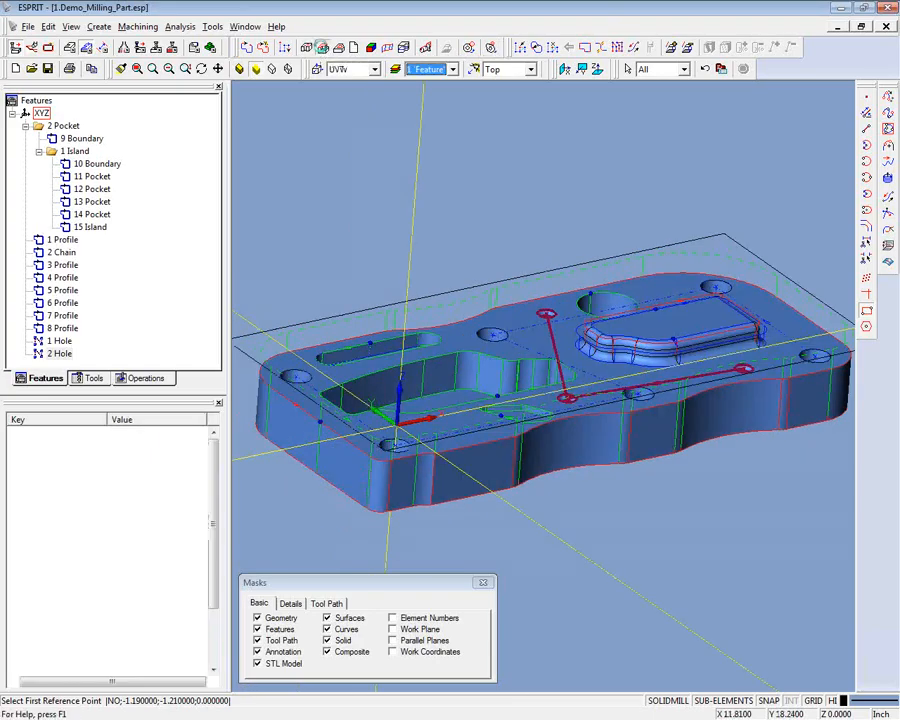
pyautogui.click(518, 273)
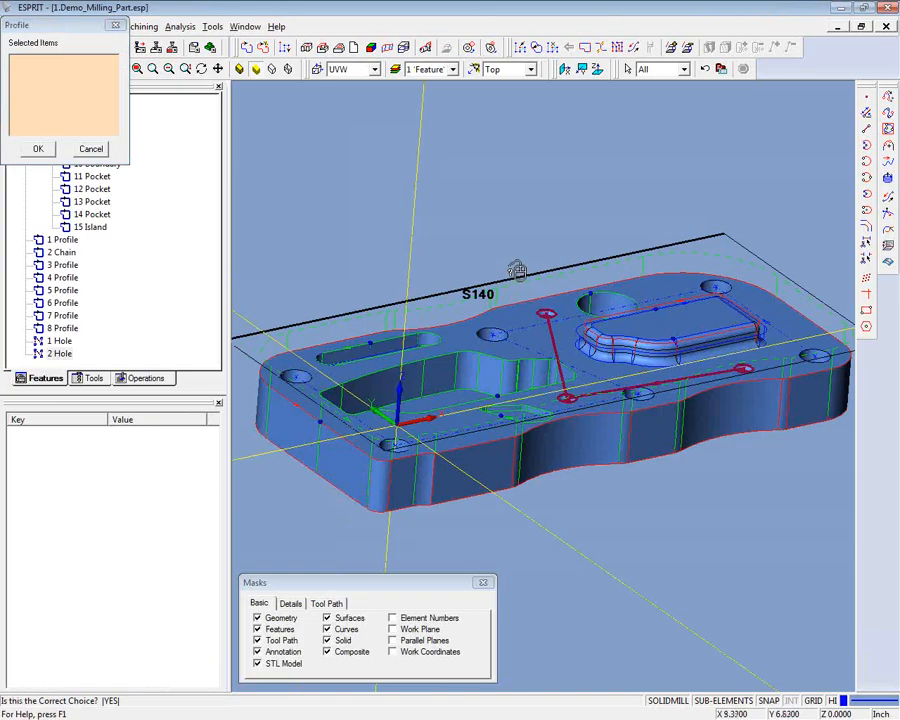
pyautogui.click(516, 265)
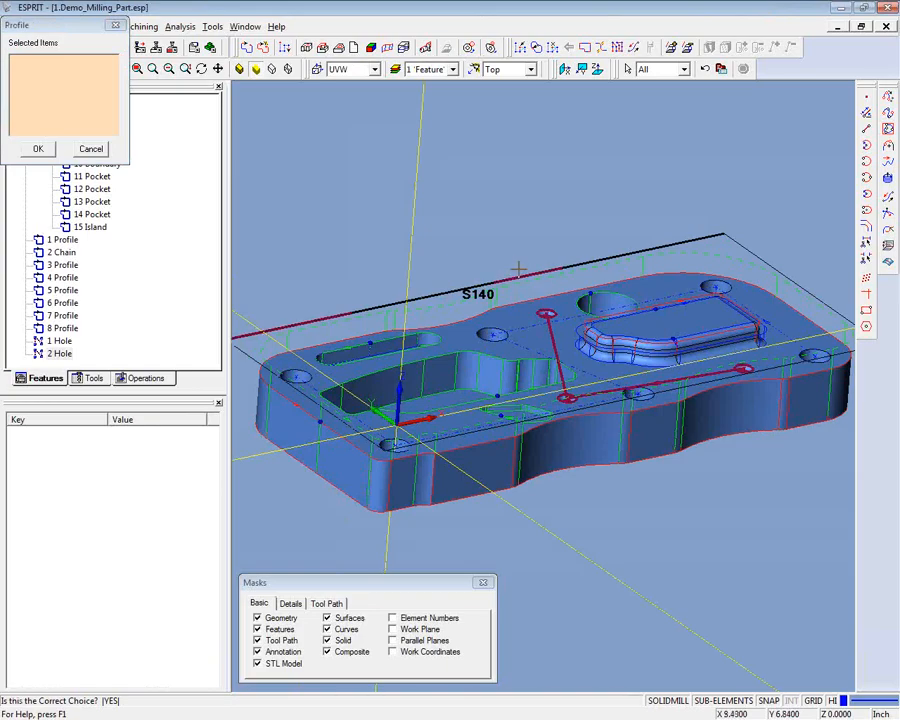
pyautogui.click(327, 321)
pyautogui.click(508, 458)
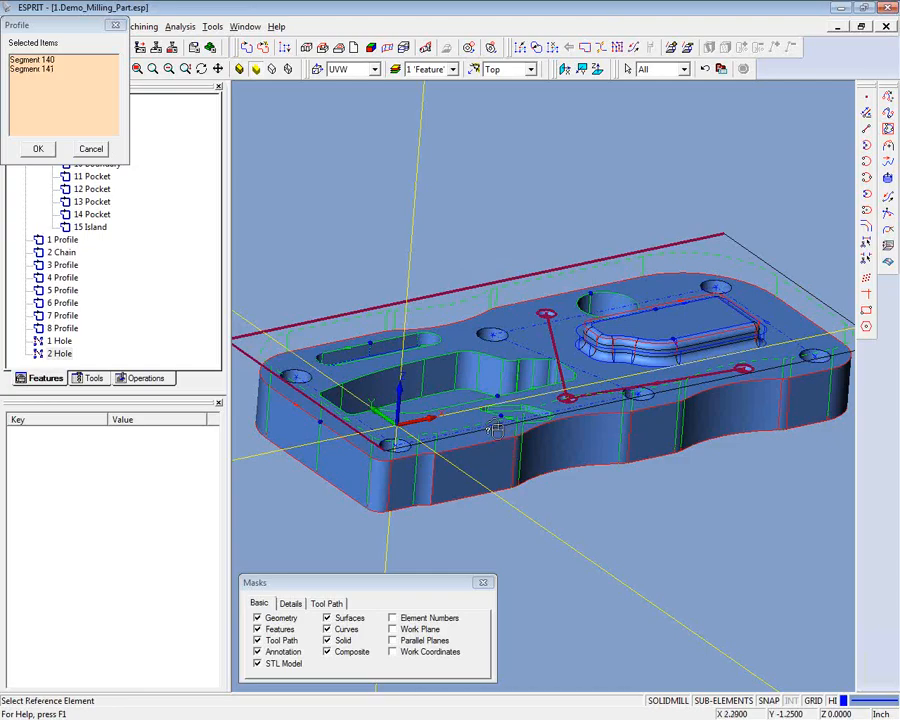
pyautogui.click(496, 428)
pyautogui.click(495, 428)
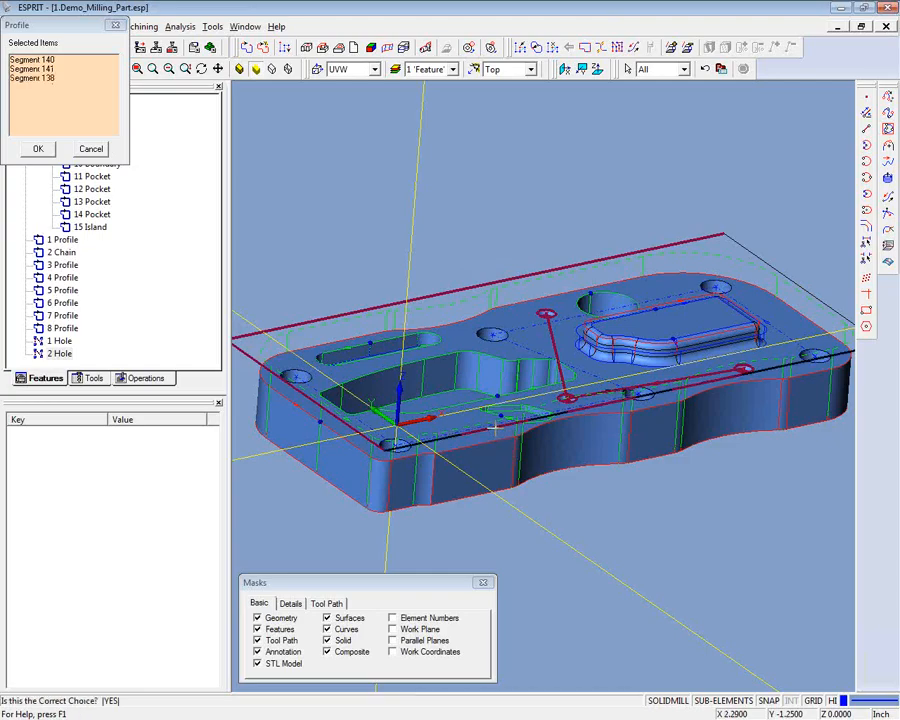
pyautogui.click(494, 428)
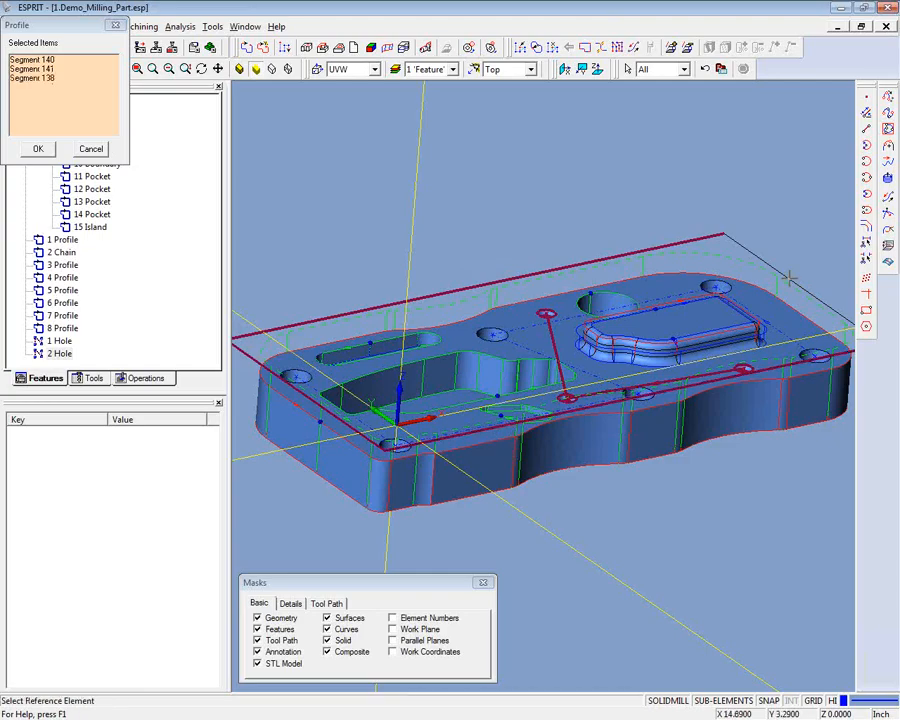
pyautogui.click(38, 149)
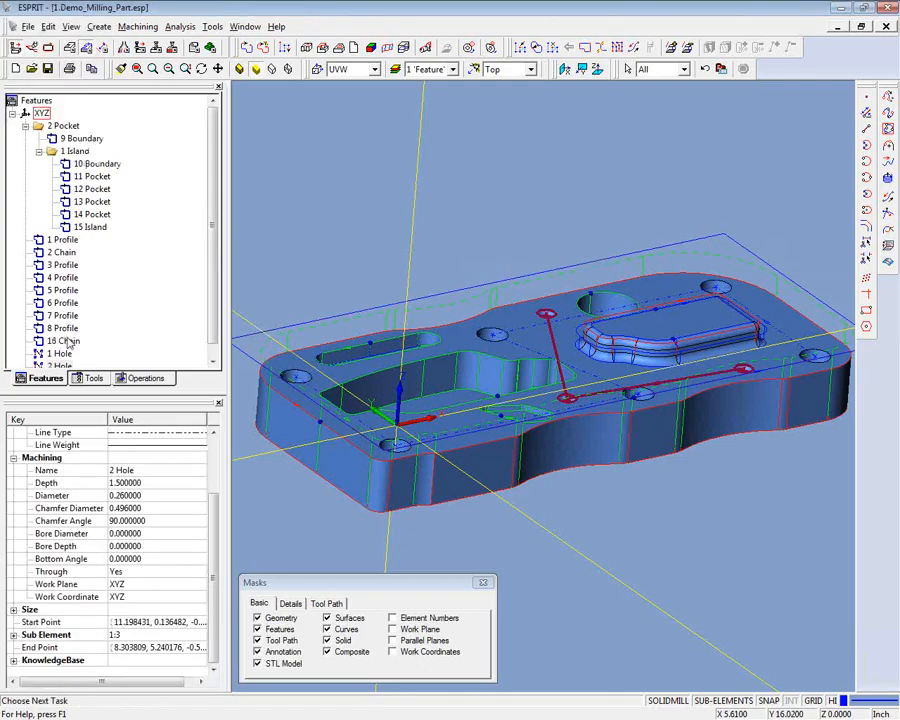
# - Rename the 16 Chain feature around the stock rectangle as STOCK PROFILE
pyautogui.click(63, 330)
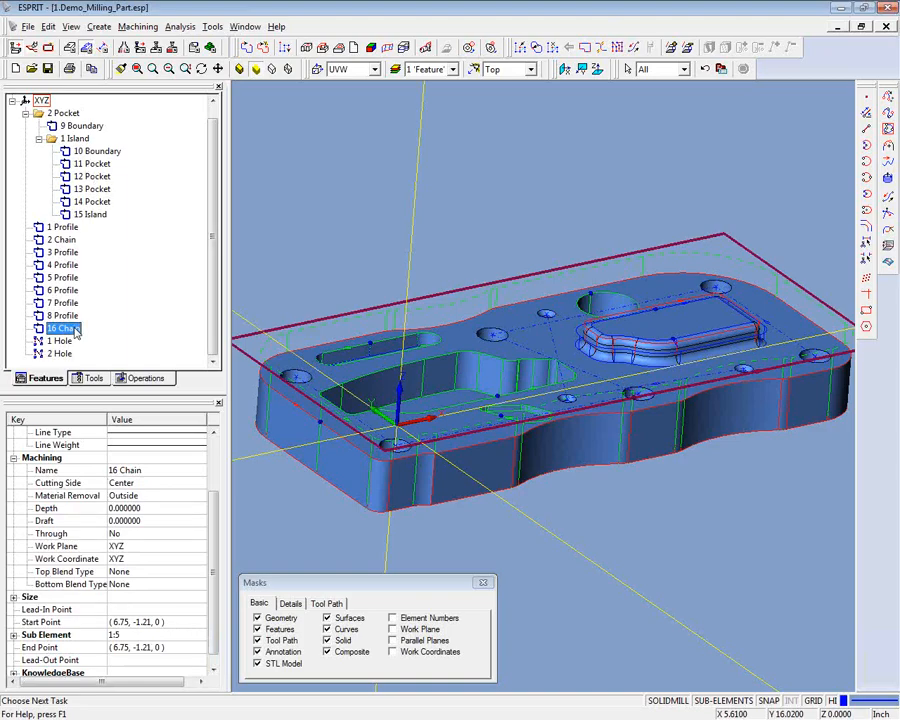
pyautogui.rightClick(75, 330)
pyautogui.click(112, 384)
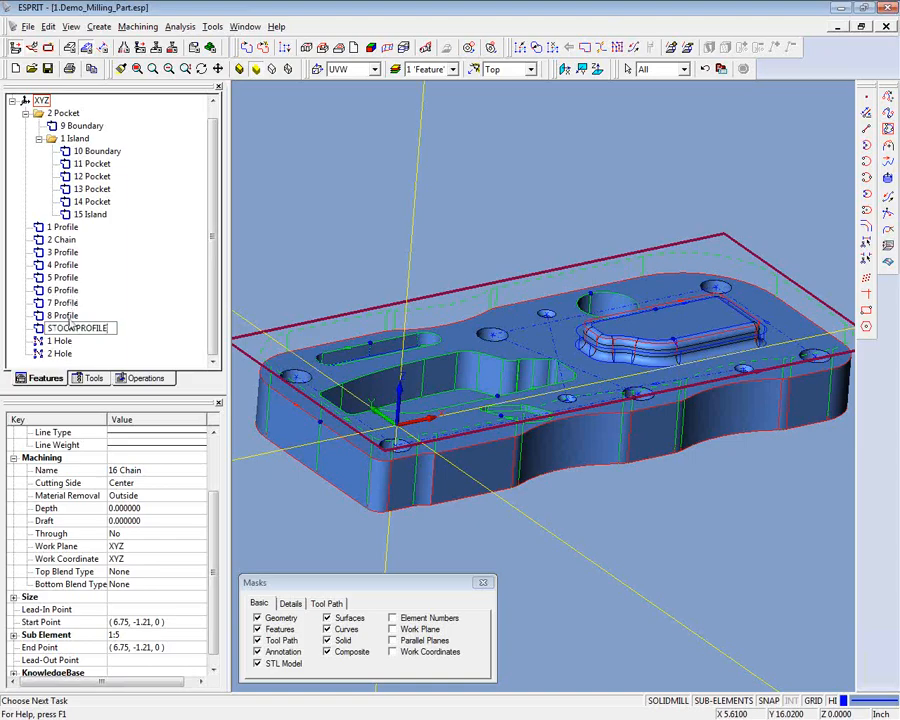
pyautogui.click(70, 316)
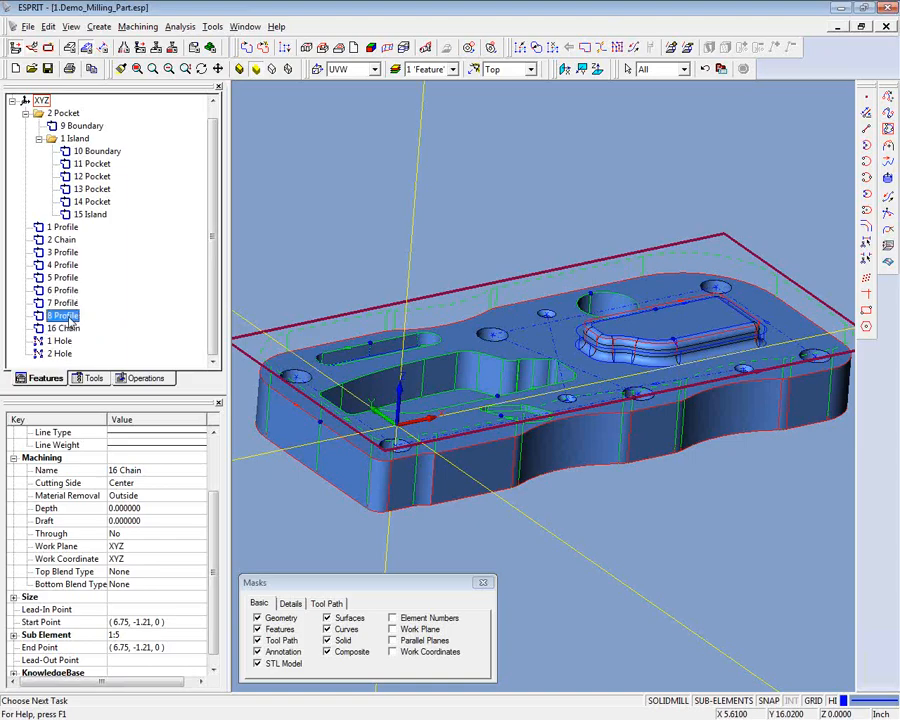
# - Rename the island's 10 Boundary feature as OUTER PROFILE
pyautogui.click(97, 151)
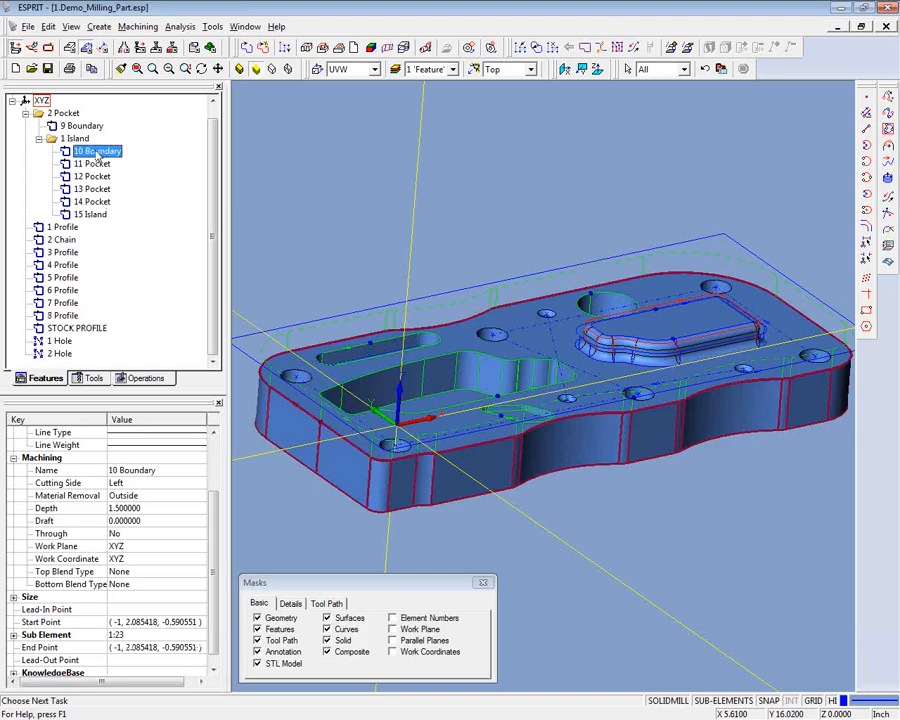
pyautogui.rightClick(98, 150)
pyautogui.click(132, 206)
pyautogui.write('OUTER PROFILE')
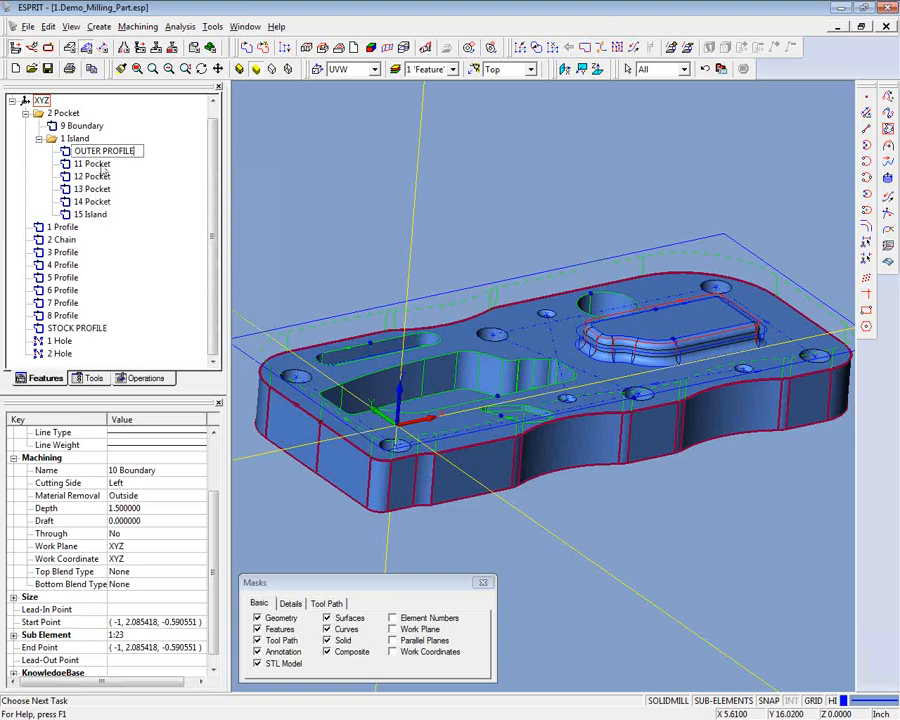
# - Rename the 11 Pocket feature as LARGE POCKET
pyautogui.click(100, 166)
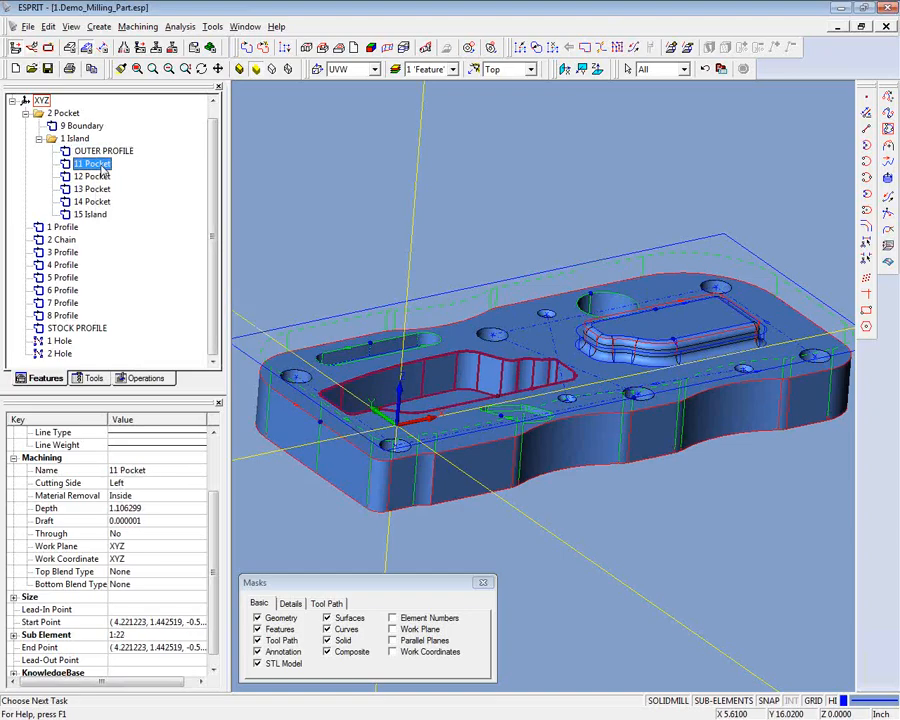
pyautogui.rightClick(100, 166)
pyautogui.click(146, 222)
pyautogui.write('LARGE POCKET')
# - Rename the 12 Pocket feature as SLOT
pyautogui.click(97, 177)
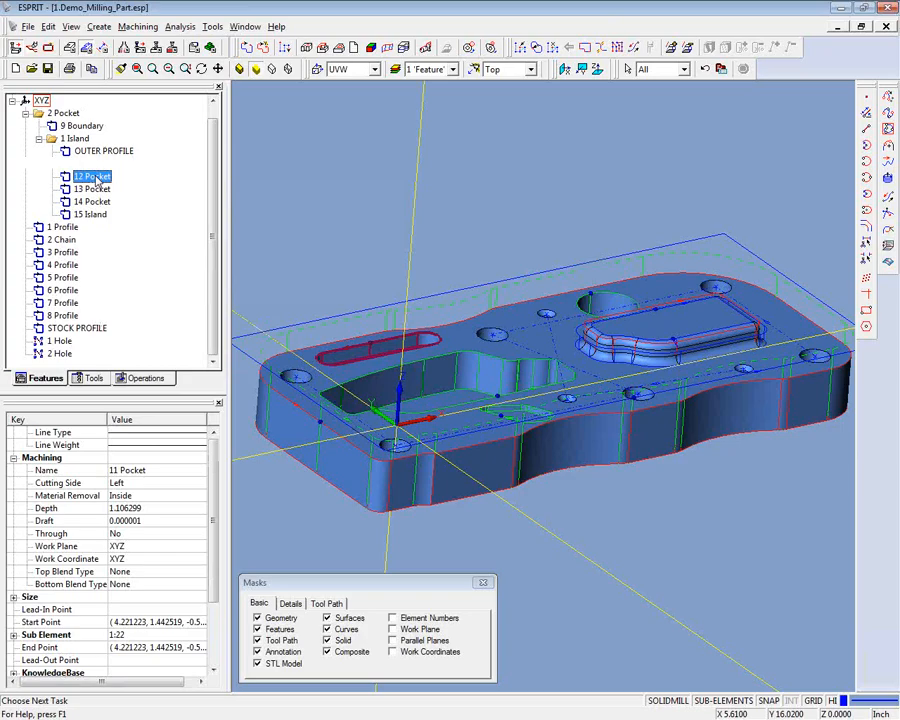
pyautogui.rightClick(97, 178)
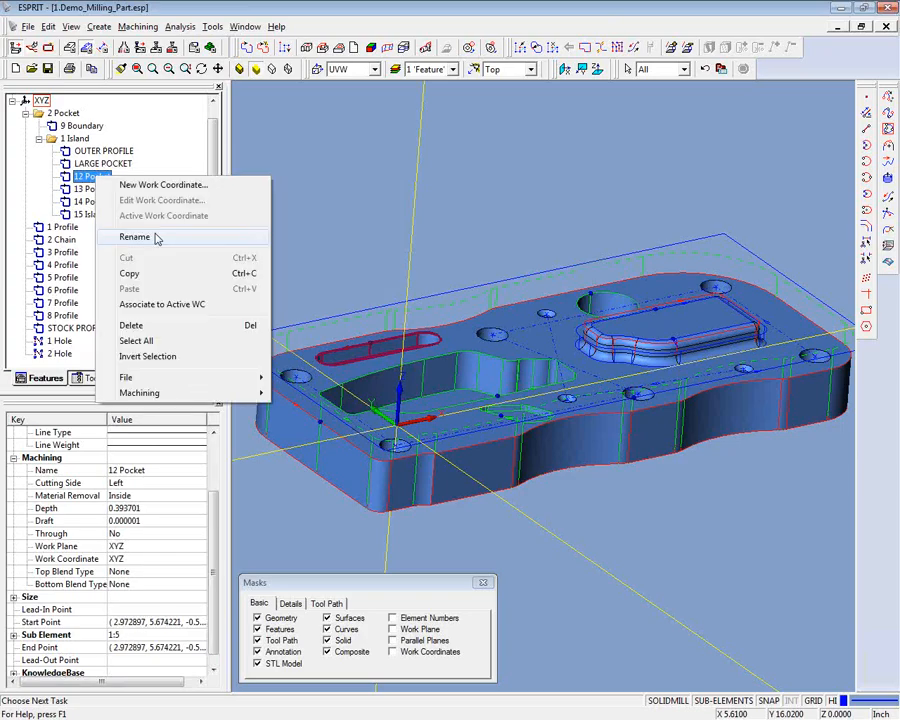
pyautogui.click(134, 237)
pyautogui.write('SLOT')
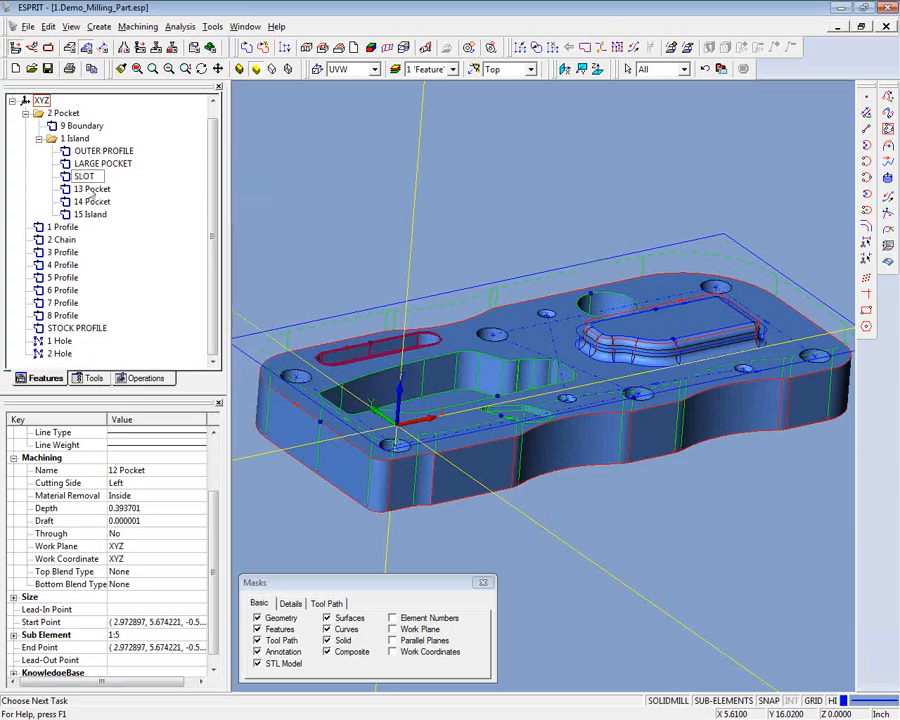
# - Rename the 13 Pocket feature as SMALL POCKET
pyautogui.click(90, 190)
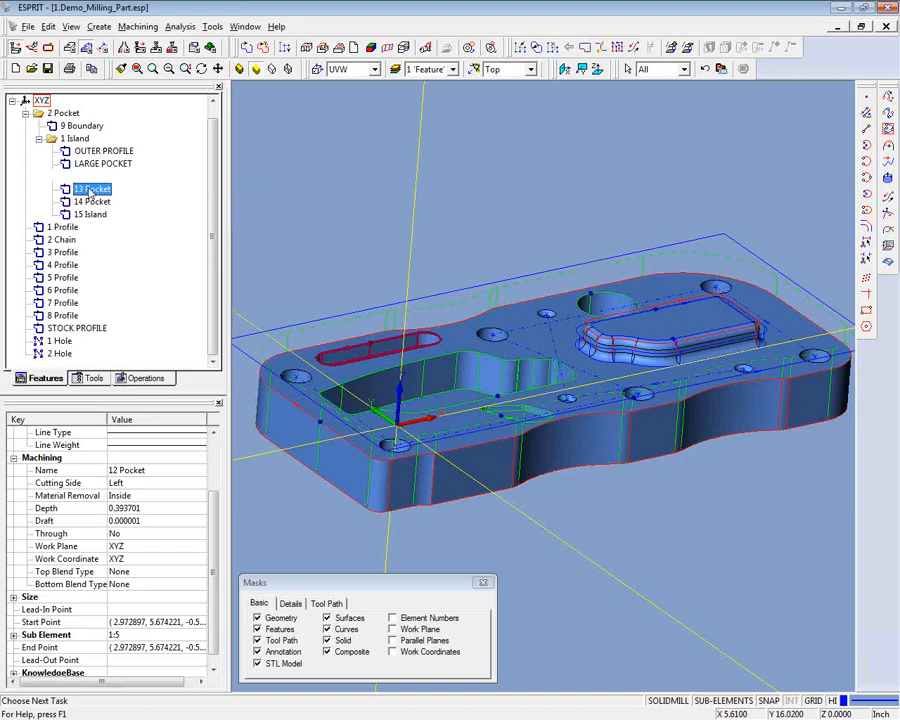
pyautogui.rightClick(116, 190)
pyautogui.click(137, 250)
pyautogui.write('SMALL POCKET')
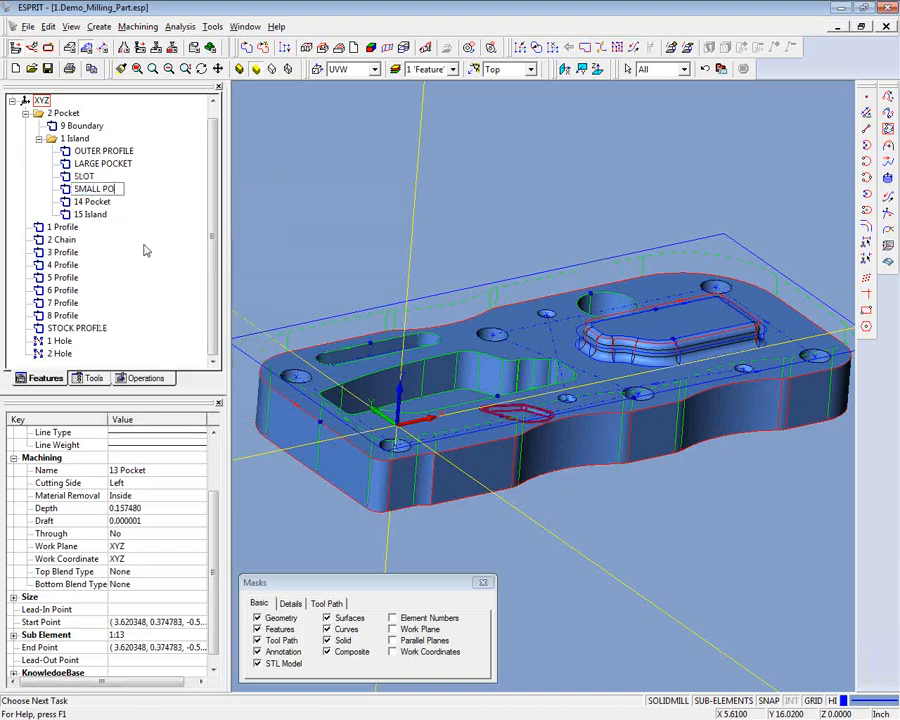
# - Rename the 14 Pocket feature of the large round opening as BORE
pyautogui.click(107, 202)
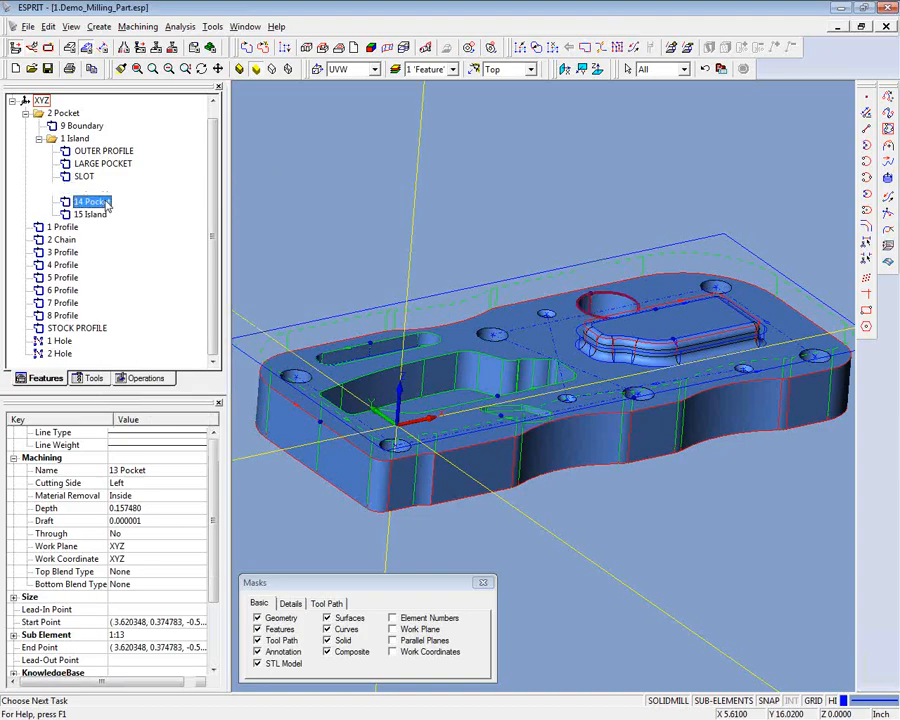
pyautogui.rightClick(107, 204)
pyautogui.click(137, 262)
pyautogui.write('BORE')
# - Rename the 15 Island feature as ISLAND PROFILE and clear the selection
pyautogui.click(95, 216)
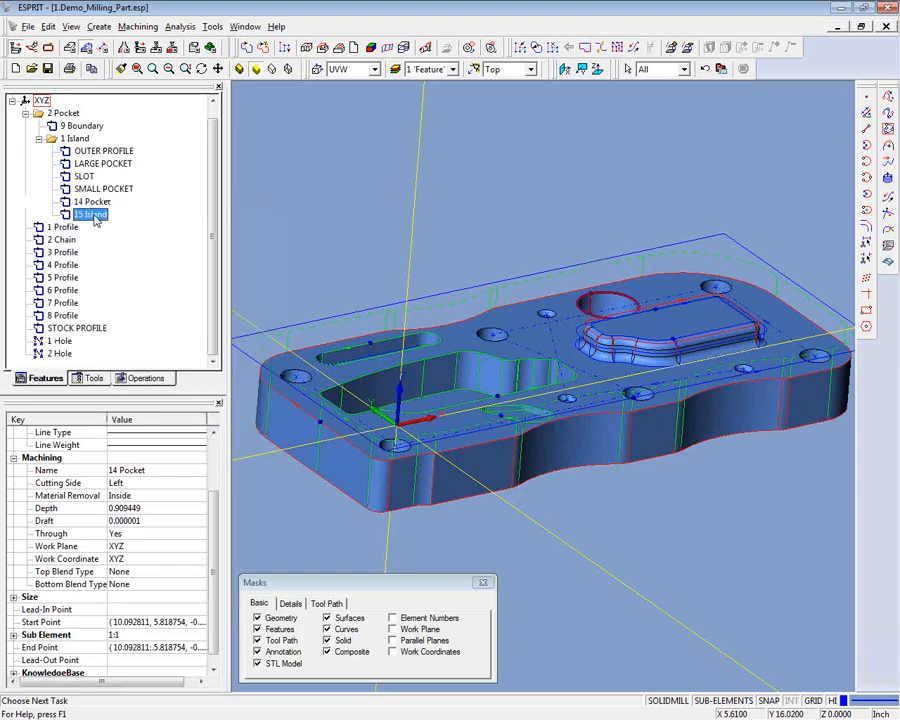
pyautogui.rightClick(95, 217)
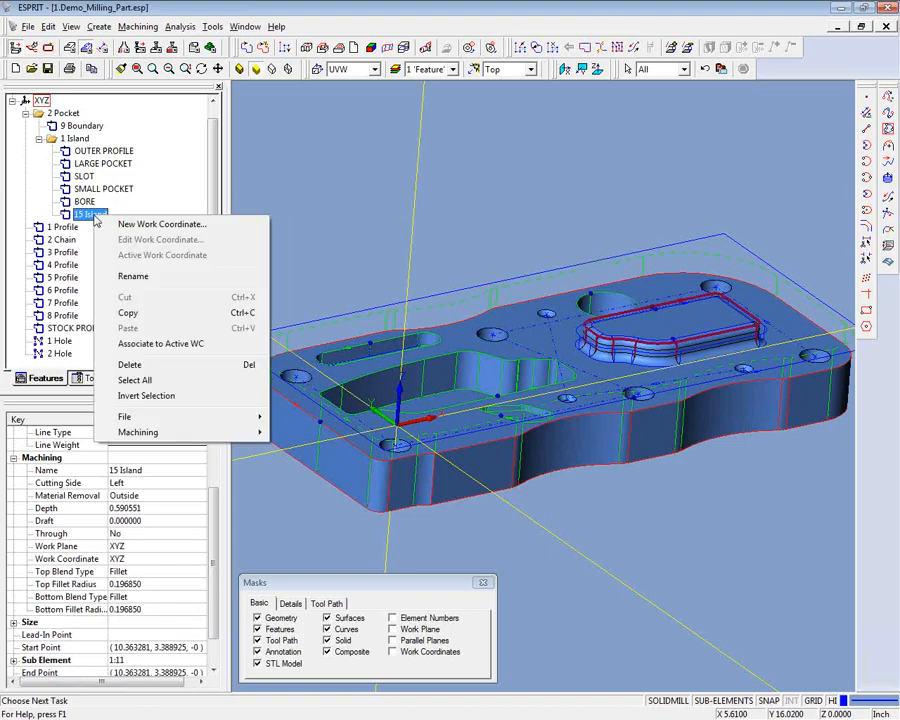
pyautogui.click(134, 276)
pyautogui.write('I')
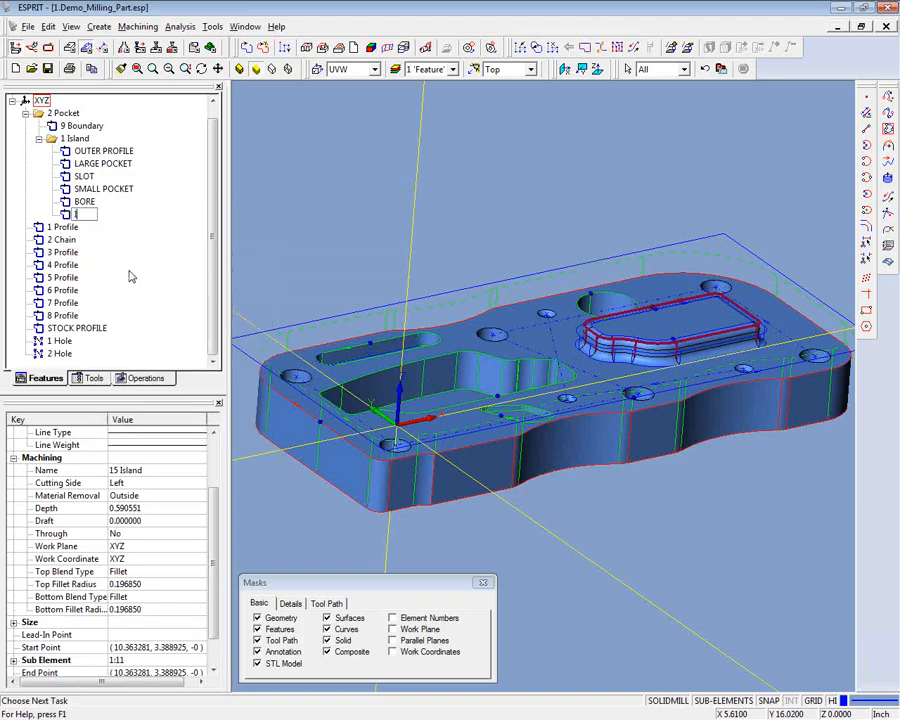
pyautogui.write('SLAND PROF')
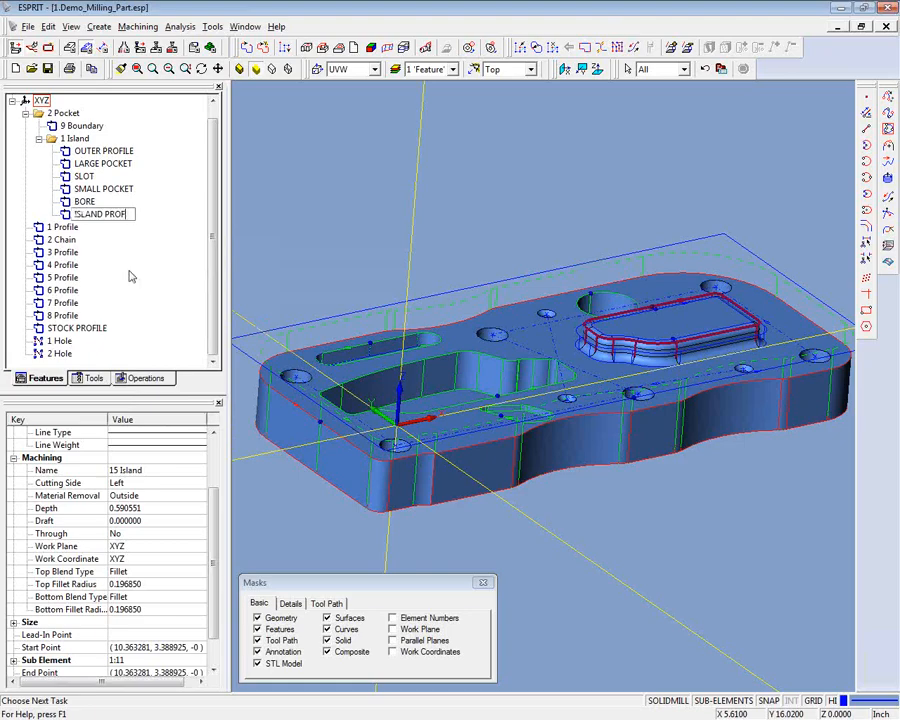
pyautogui.write('ILE')
pyautogui.click(149, 238)
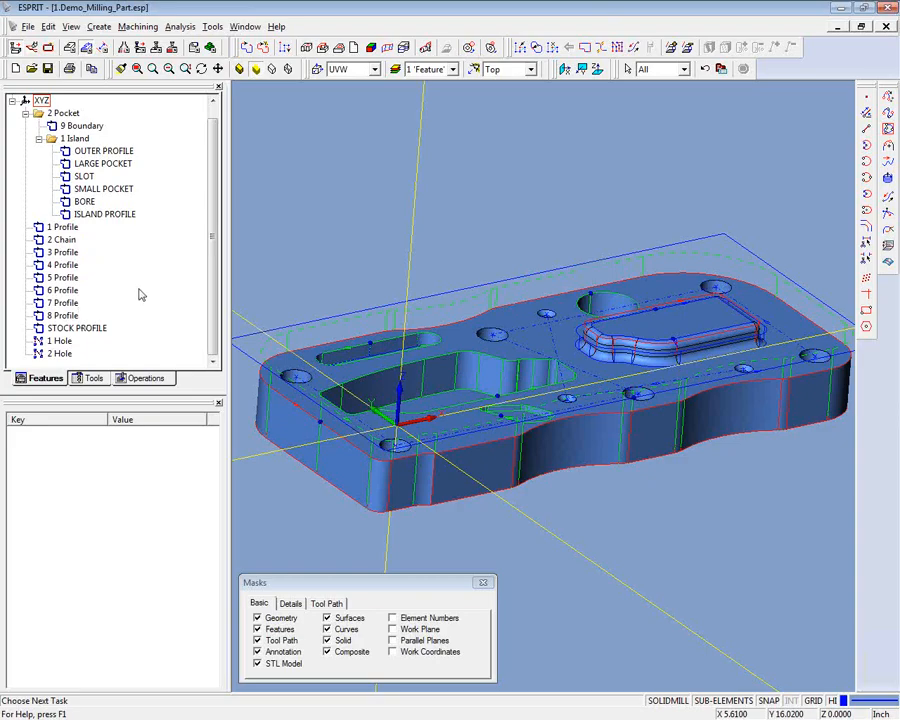
# - Delete the 3 Profile feature that duplicates the large pocket, and select the LARGE POCKET feature to check it on the part
pyautogui.click(70, 229)
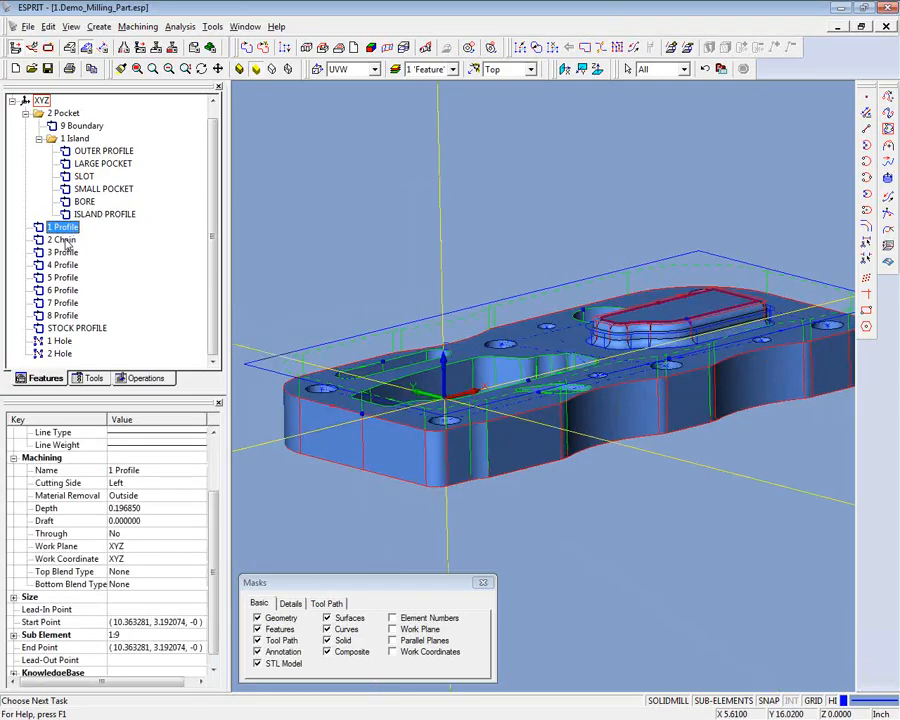
pyautogui.click(62, 240)
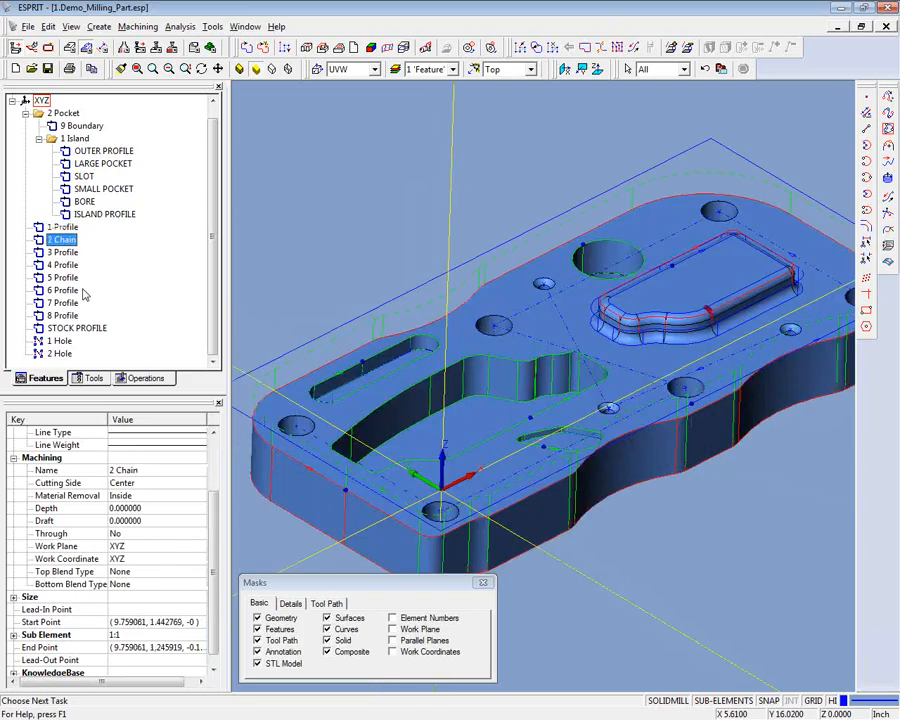
pyautogui.click(63, 252)
pyautogui.rightClick(68, 255)
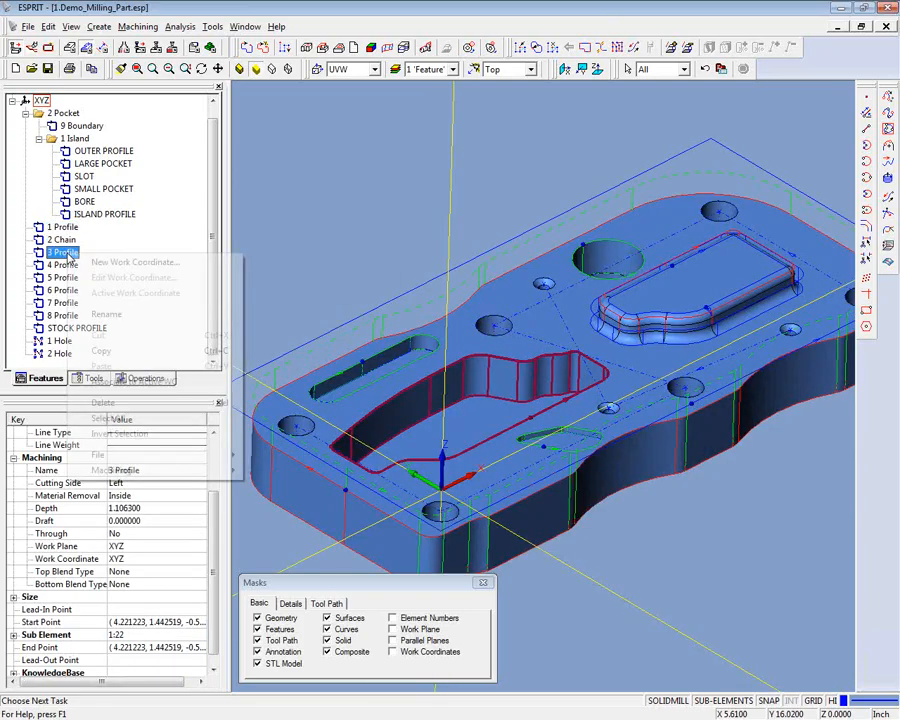
pyautogui.click(100, 402)
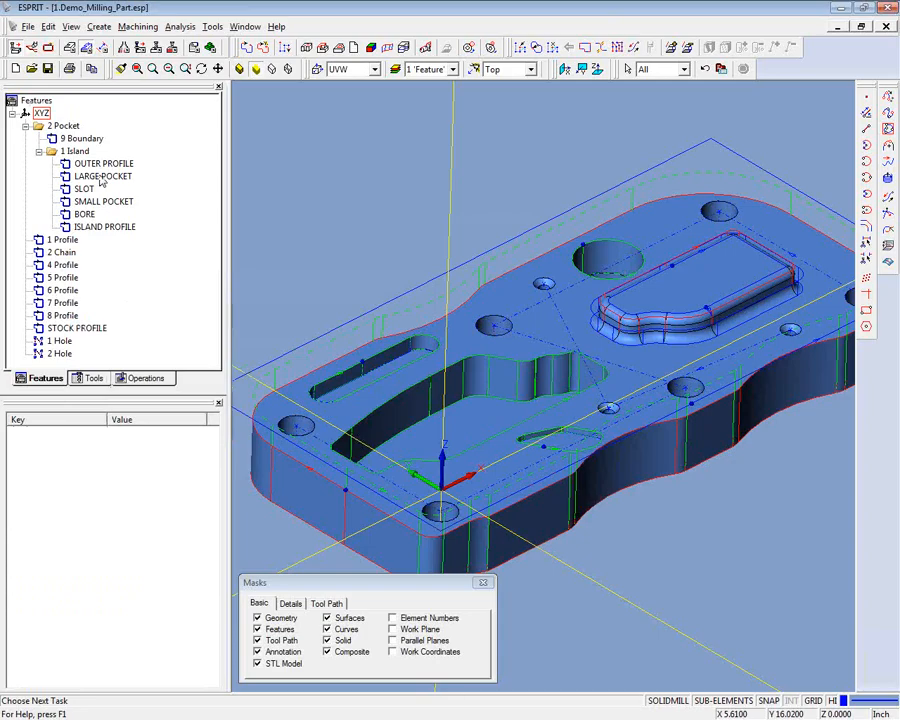
pyautogui.click(101, 178)
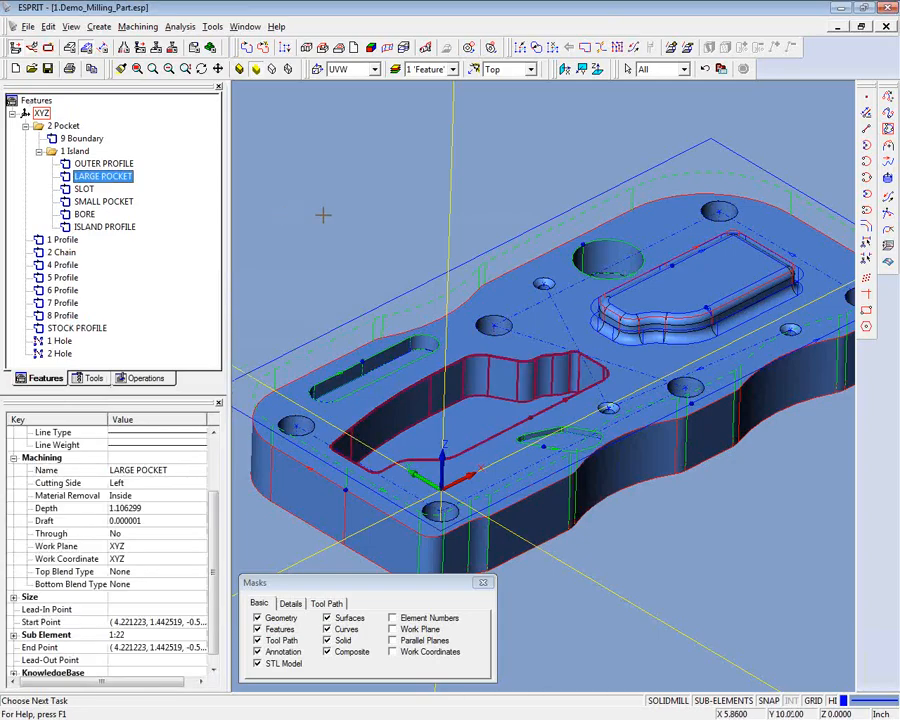
pyautogui.moveTo(319, 213); pyautogui.dragTo(302, 185, button='middle')
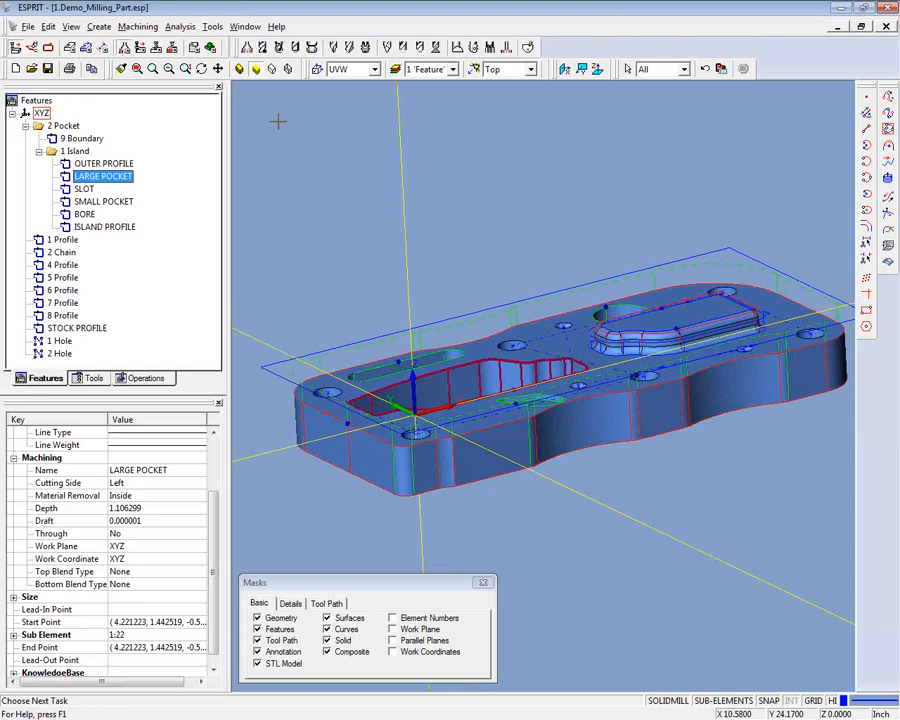
# - Review the tool change, holder, shank and cutter settings of a new face mill and cancel its definition
pyautogui.click(250, 51)
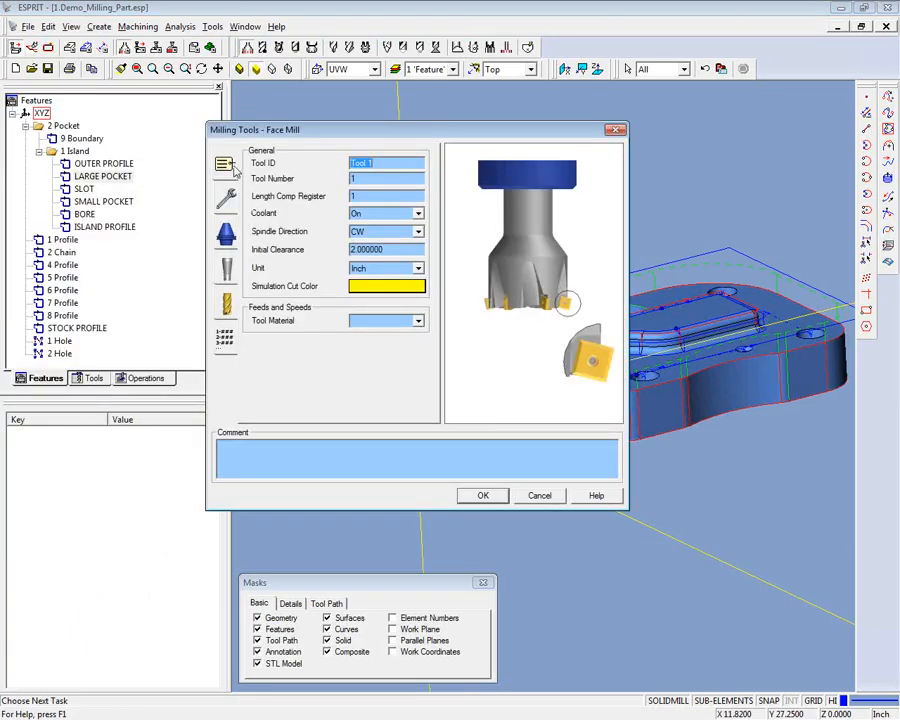
pyautogui.click(227, 197)
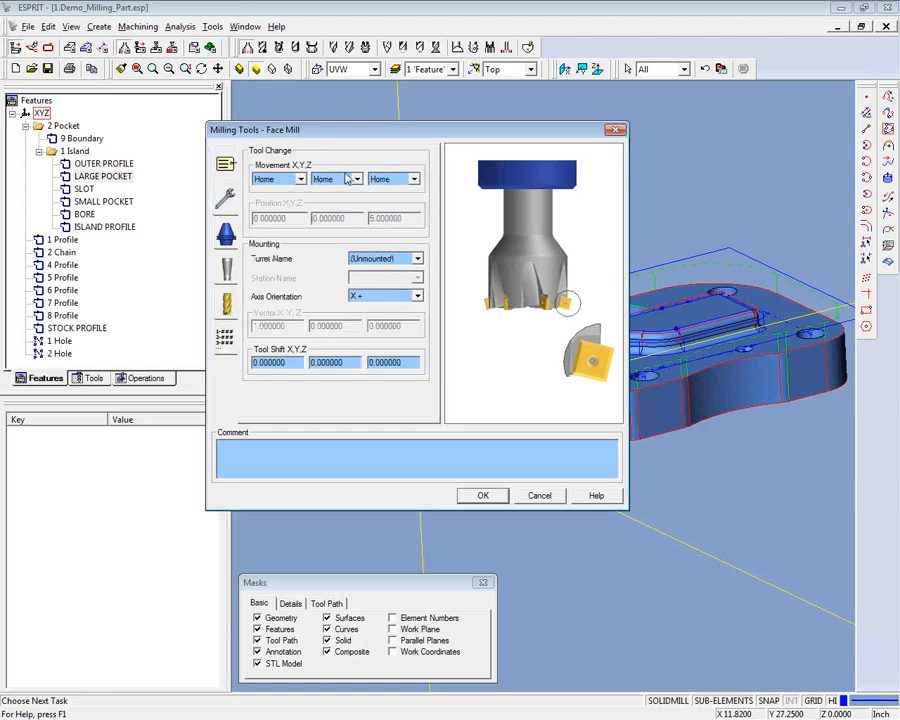
pyautogui.click(225, 234)
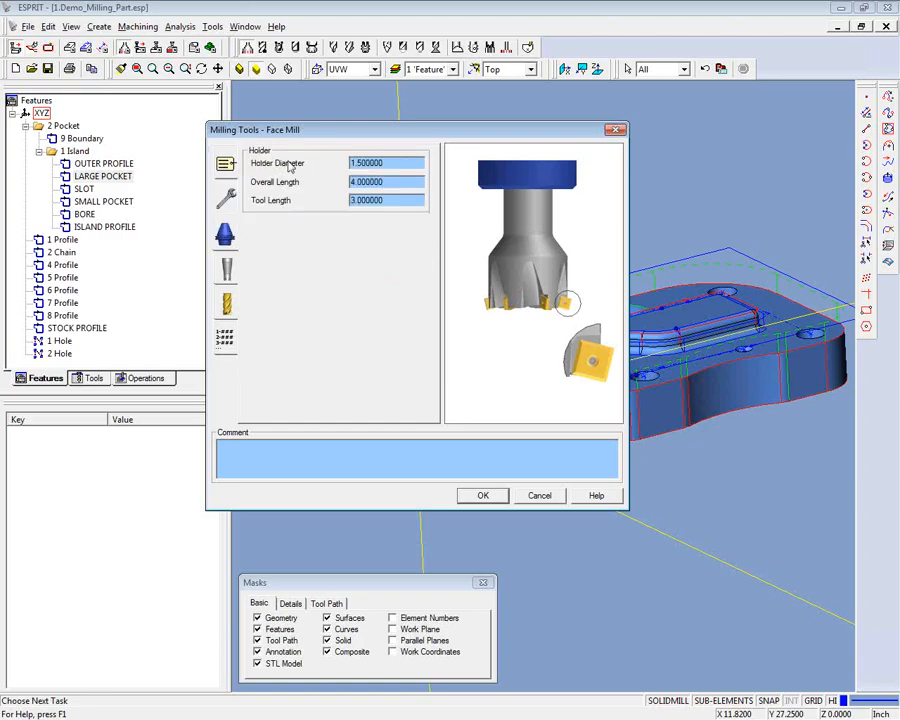
pyautogui.click(226, 268)
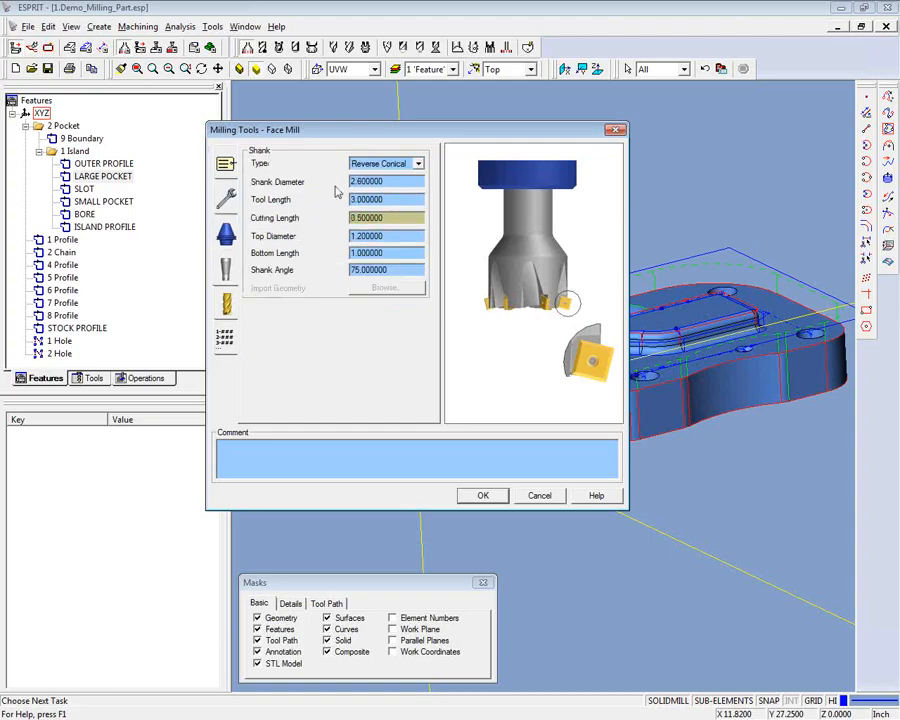
pyautogui.click(226, 305)
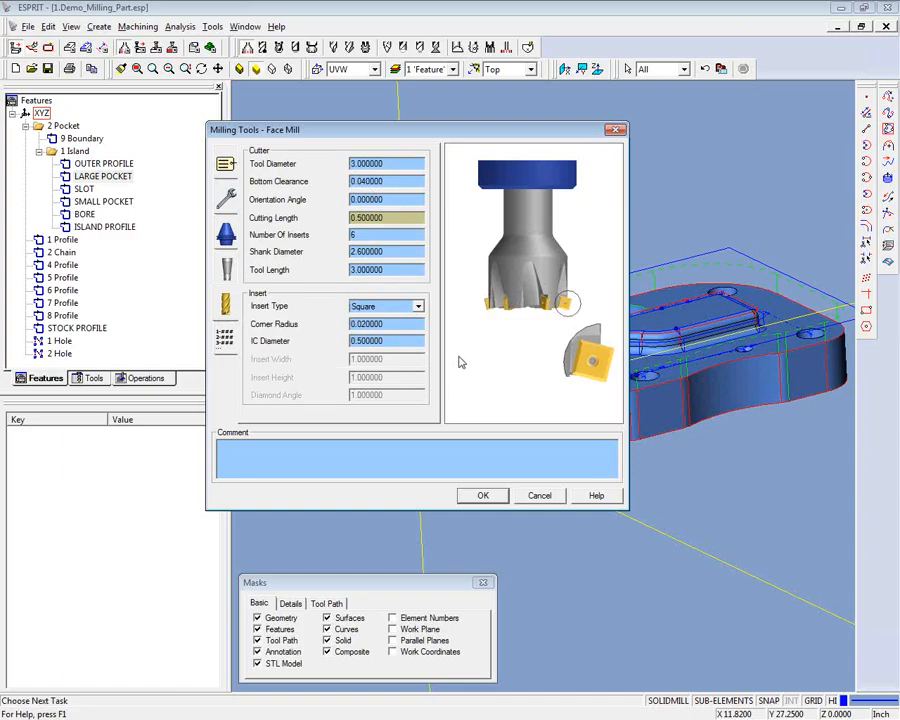
pyautogui.click(528, 496)
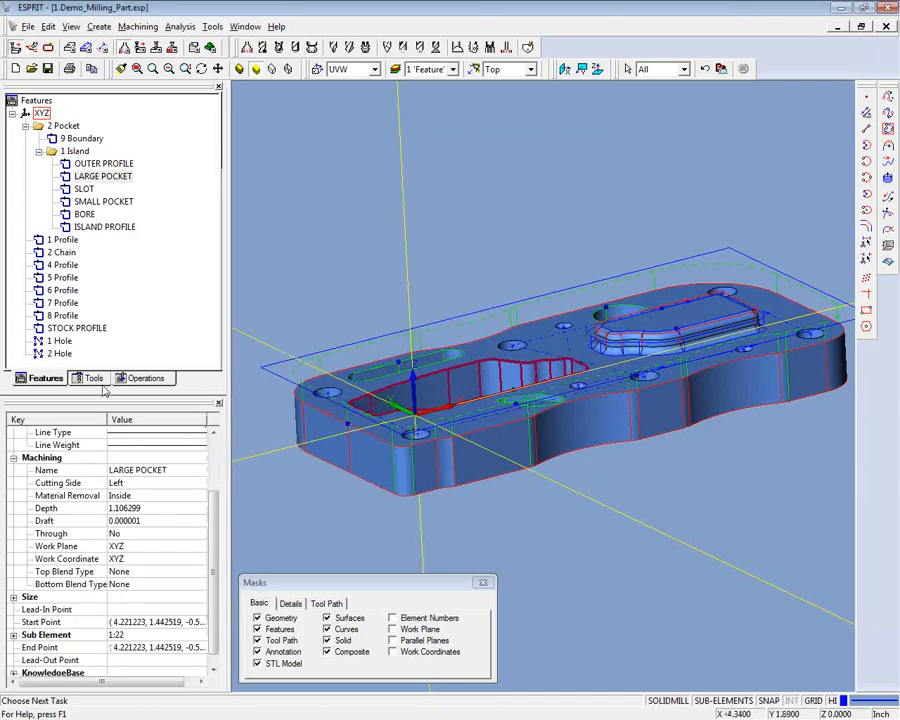
# - Load the tool library file Demo_Milling_Part_toollist.etl into the part's tool list
pyautogui.click(95, 379)
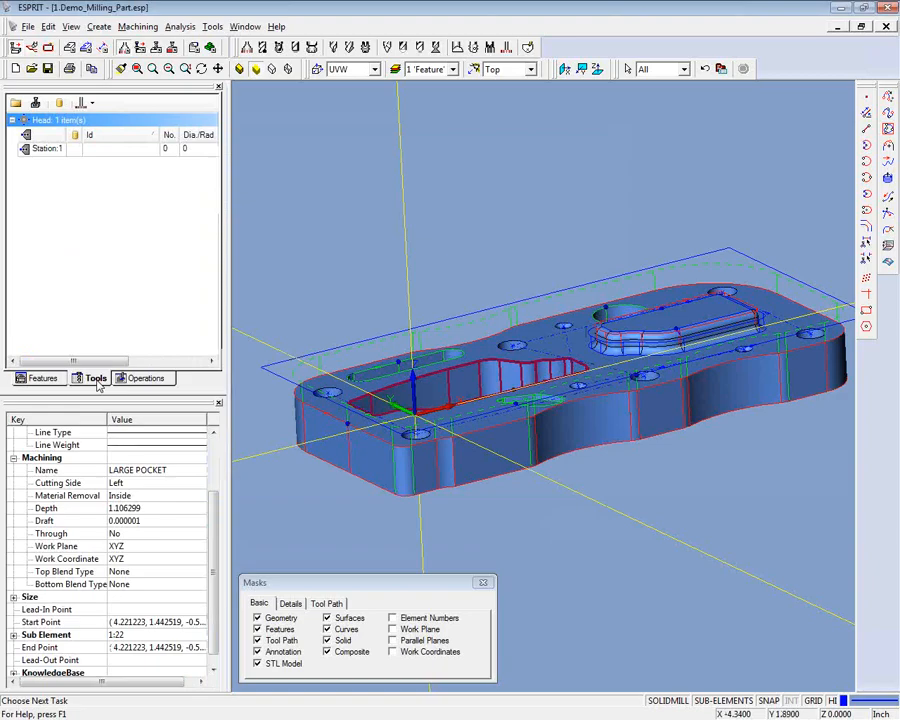
pyautogui.click(92, 151)
pyautogui.rightClick(92, 153)
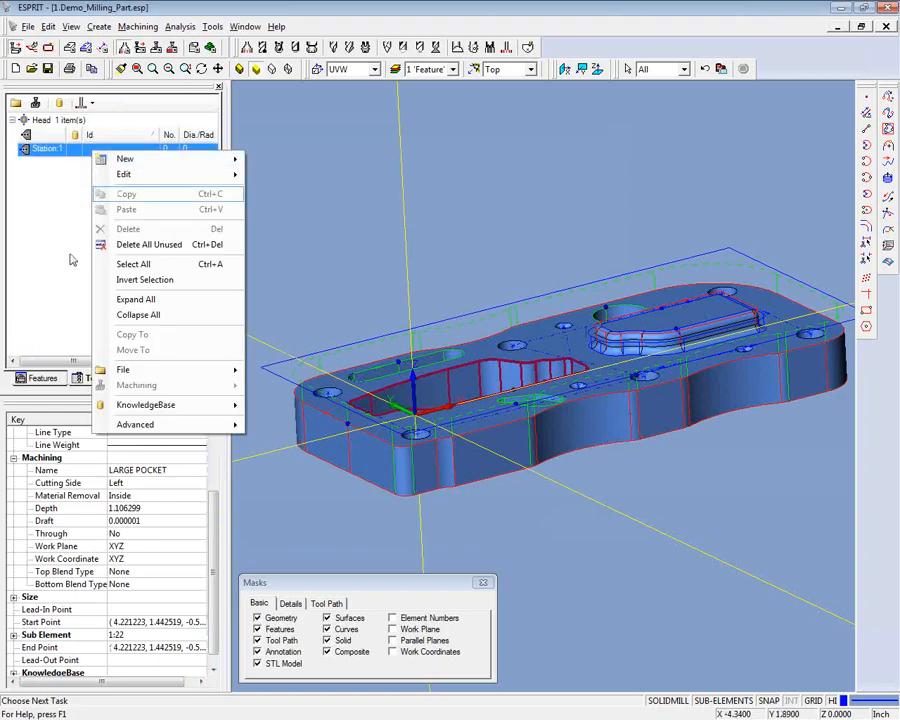
pyautogui.moveTo(137, 371)
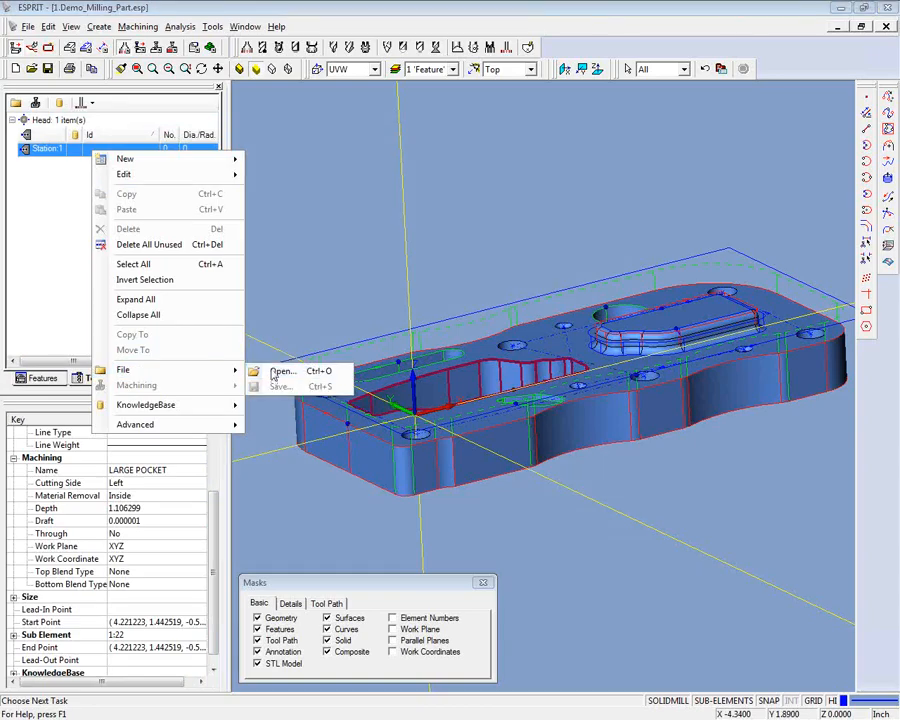
pyautogui.click(275, 373)
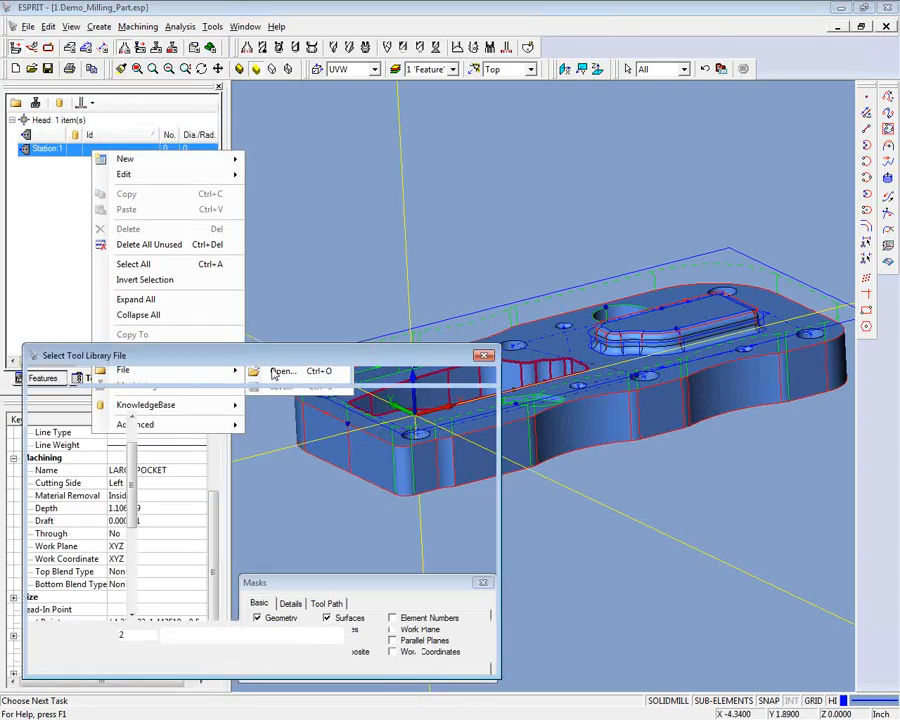
pyautogui.click(262, 454)
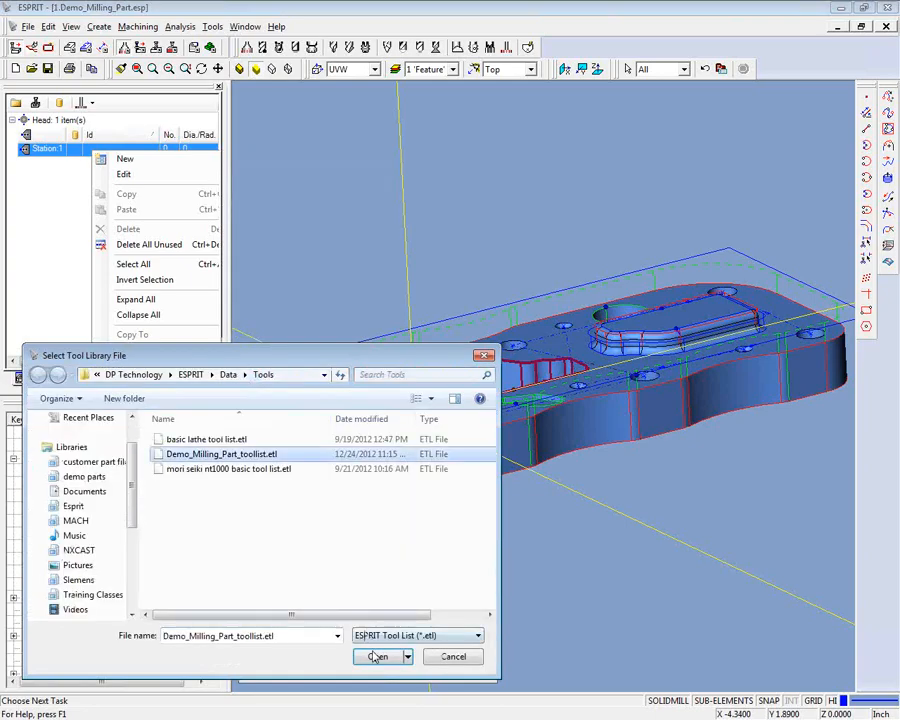
pyautogui.click(377, 657)
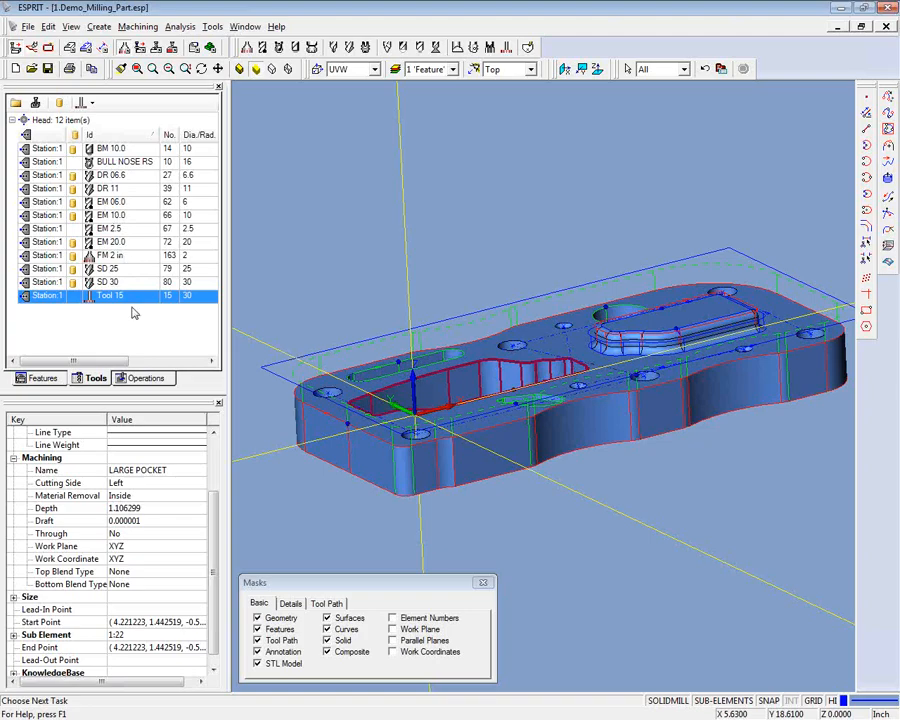
# - Start a SolidMill Facing operation on the STOCK PROFILE feature and name it TOP FACING
pyautogui.click(42, 378)
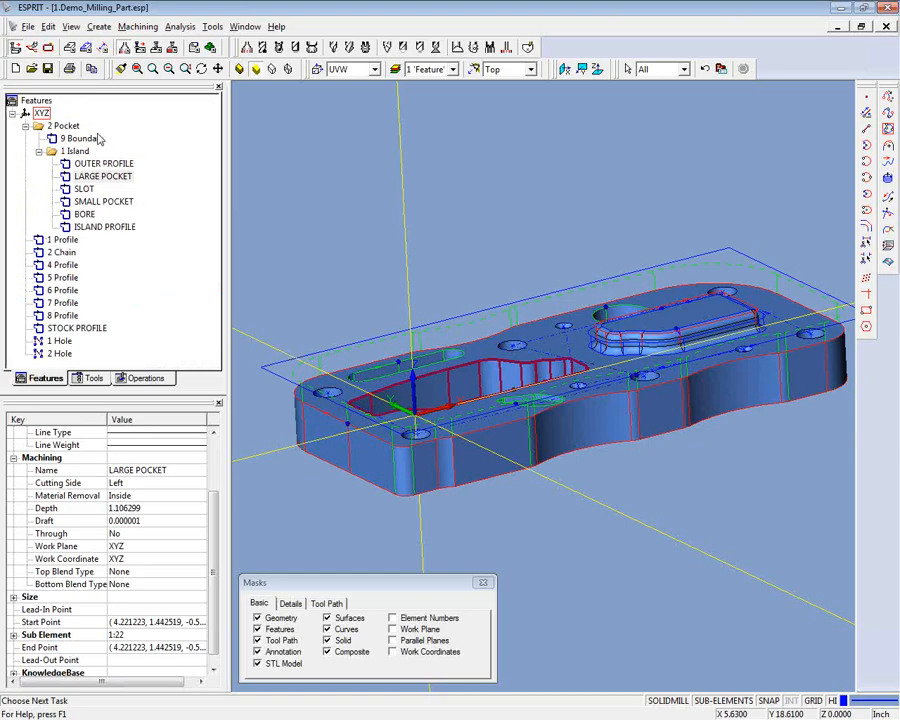
pyautogui.click(92, 330)
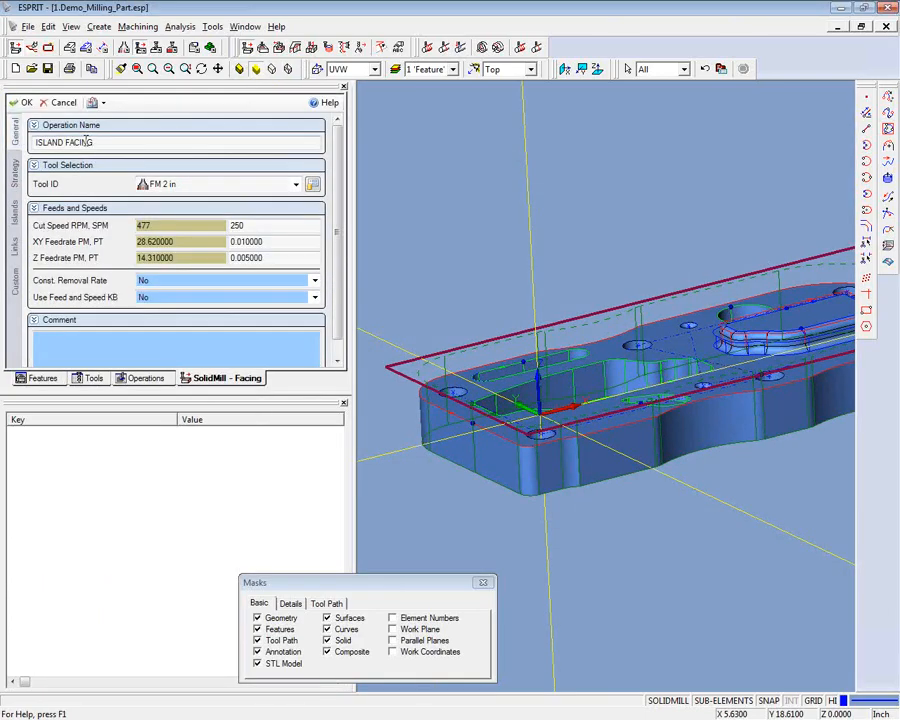
pyautogui.moveTo(65, 142); pyautogui.dragTo(34, 142)
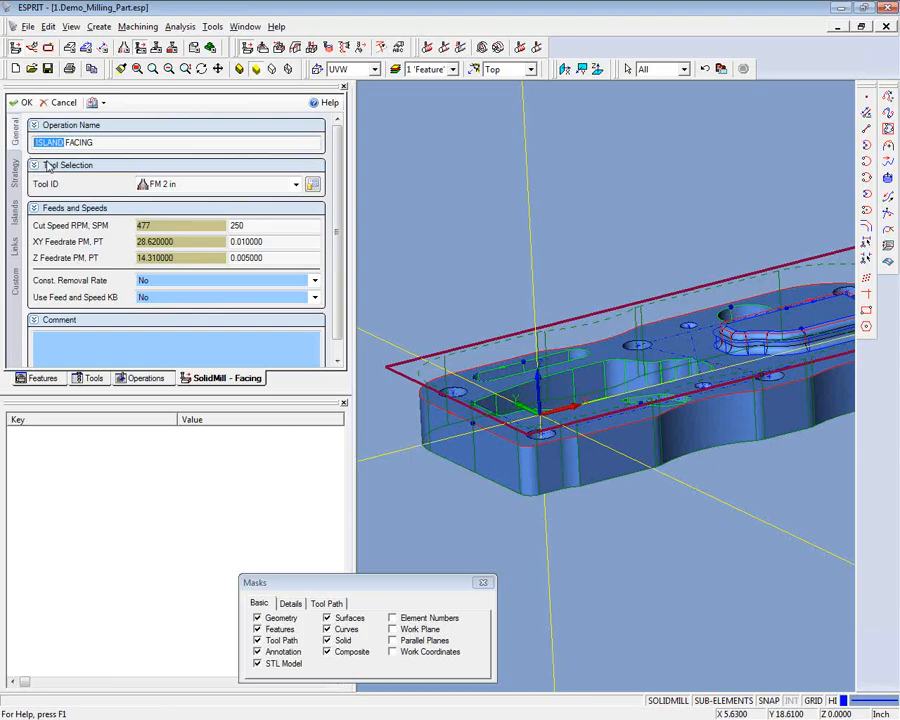
pyautogui.press('BackSpace')
pyautogui.write('TOP')
# - Choose the FM 2 in face mill as the tool for the facing operation
pyautogui.click(295, 186)
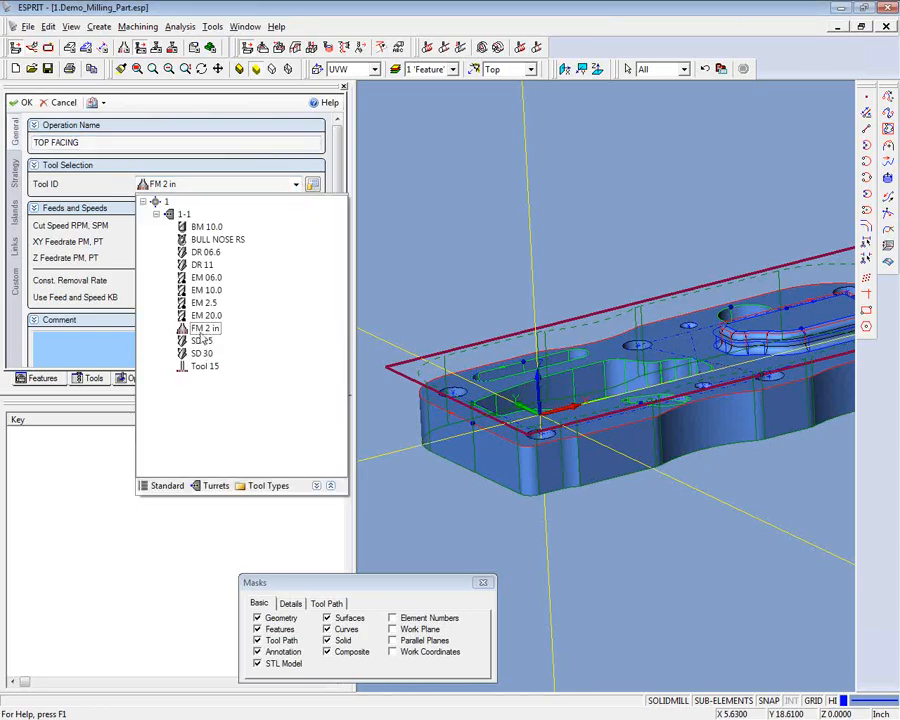
pyautogui.click(160, 326)
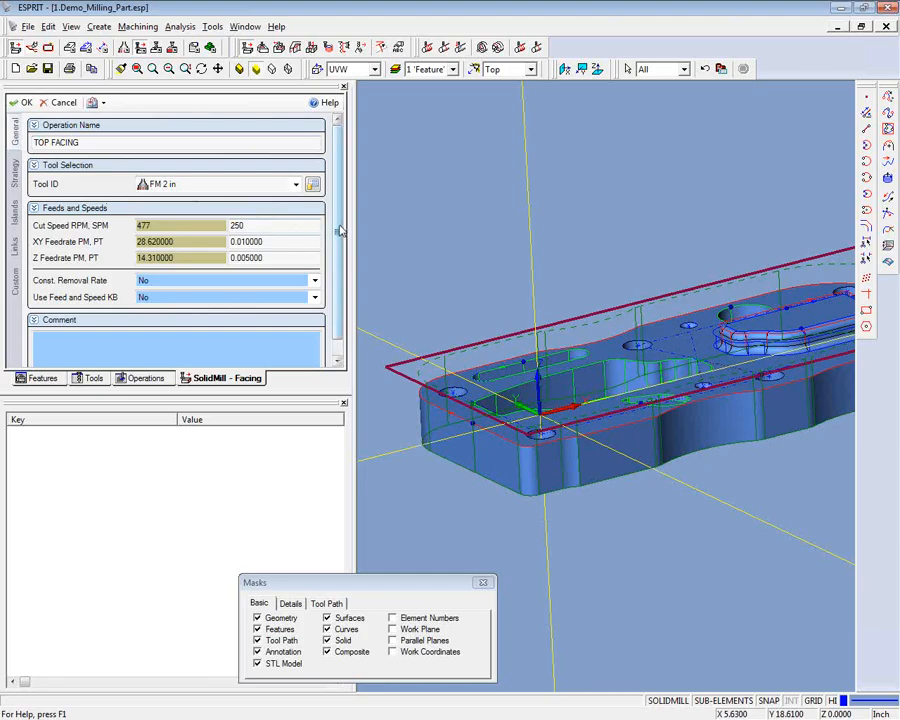
pyautogui.moveTo(340, 231); pyautogui.dragTo(341, 246)
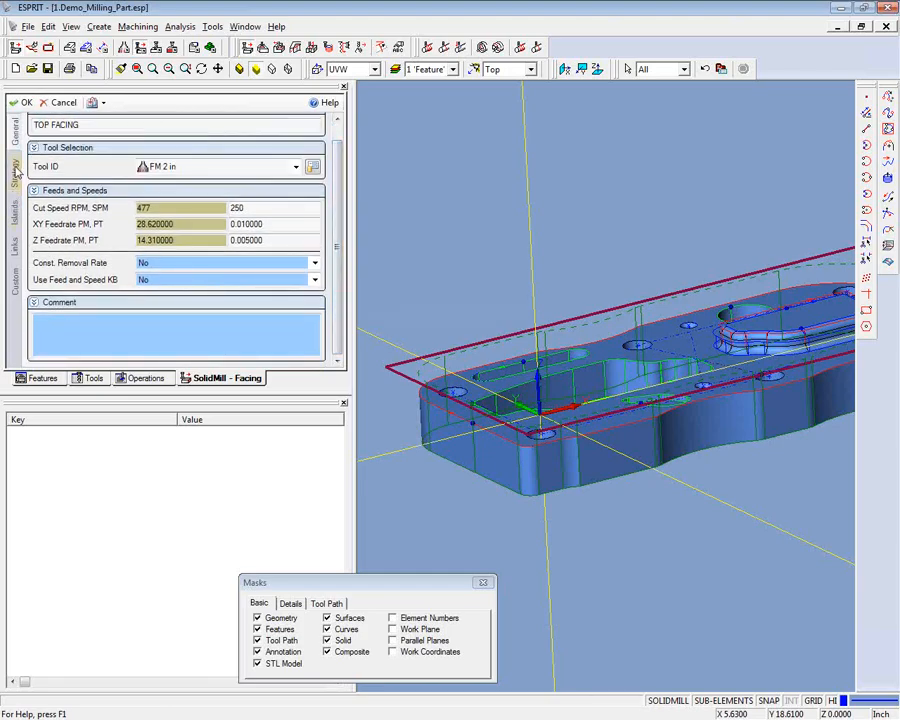
# - Review the facing operation's cutting strategy, stock allowance and depth settings, and start picking the total depth from the model
pyautogui.click(15, 172)
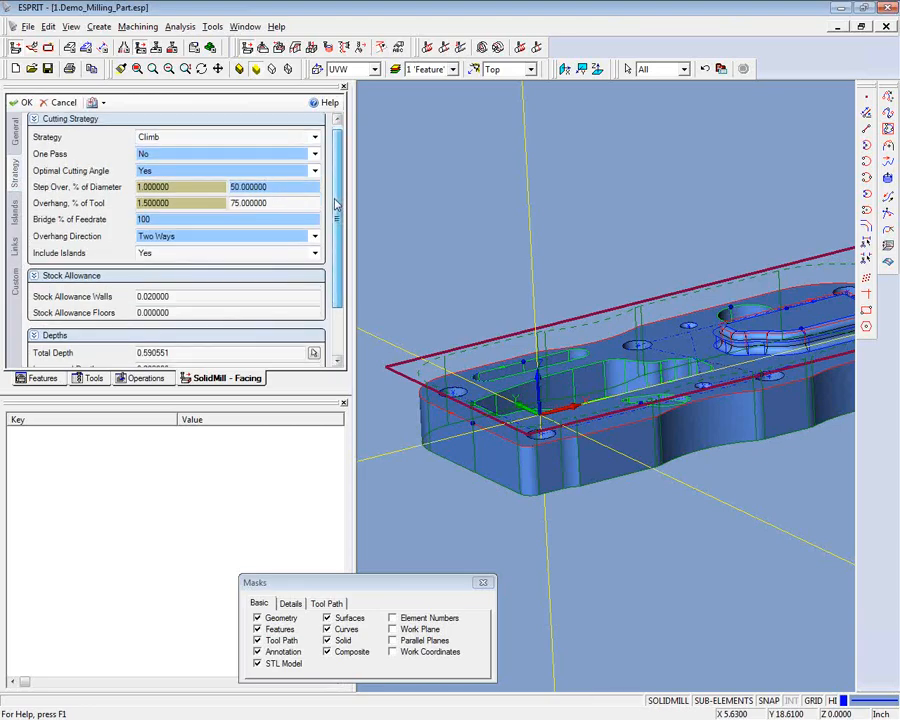
pyautogui.scroll(-3, 122, 286)
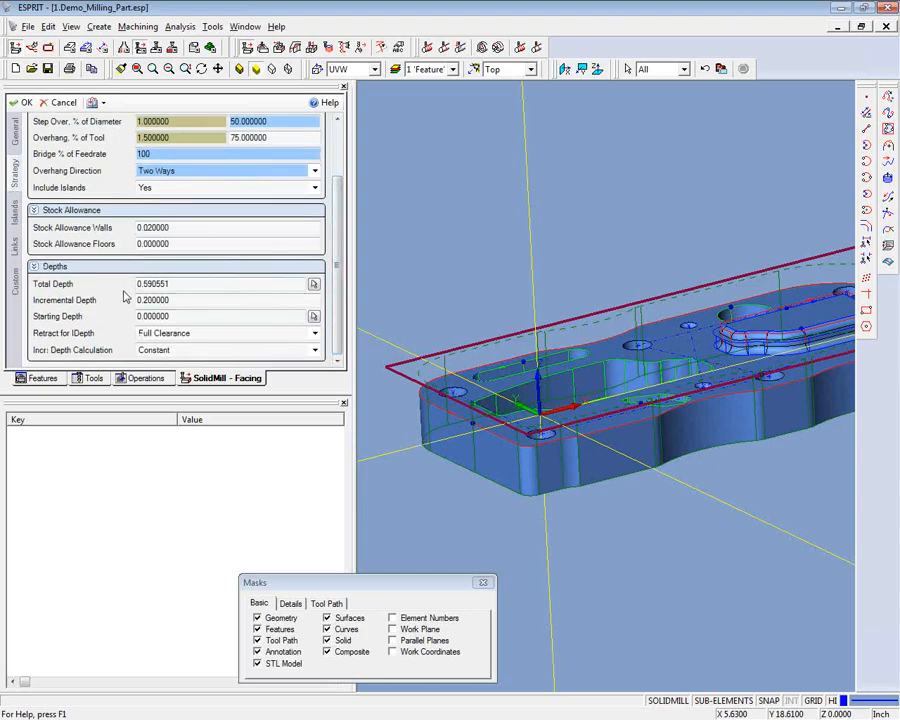
pyautogui.click(305, 288)
pyautogui.click(312, 285)
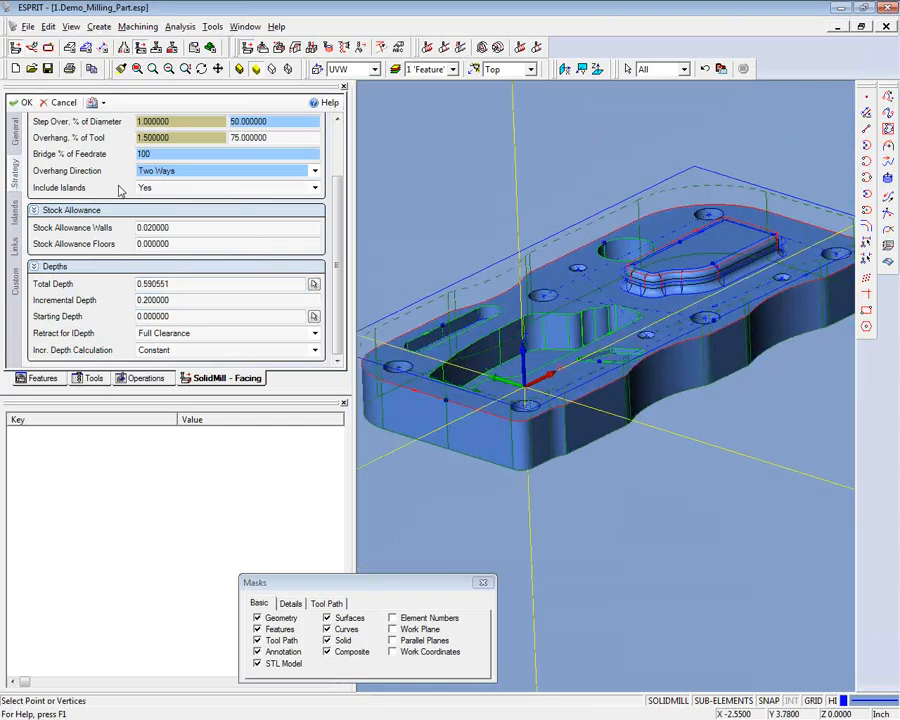
# - Replace the 9 Boundary island feature with ISLAND PROFILE and create the TOP FACING operation
pyautogui.click(15, 211)
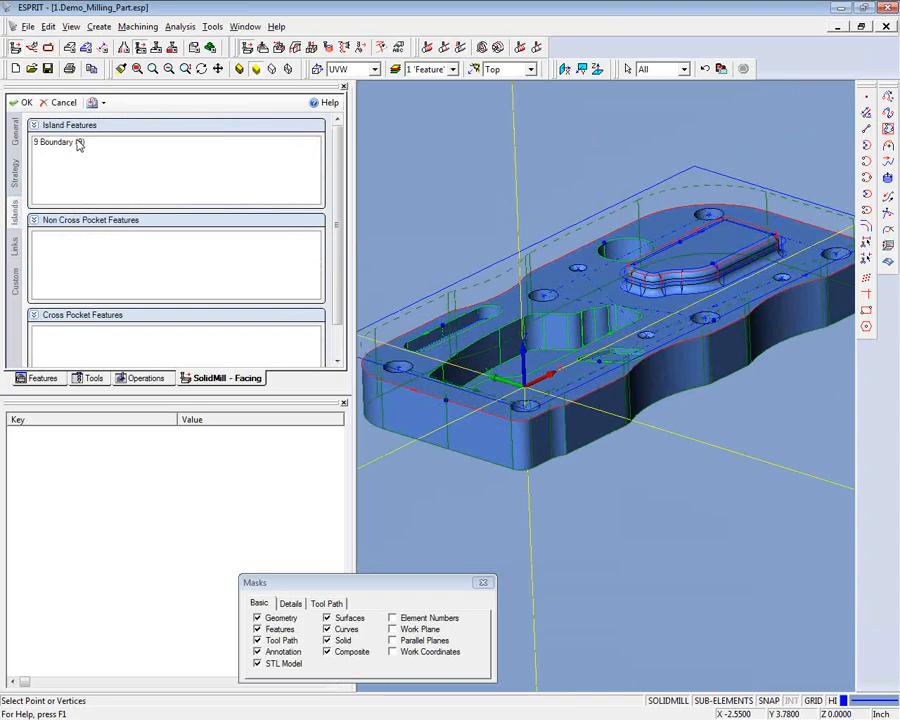
pyautogui.click(80, 144)
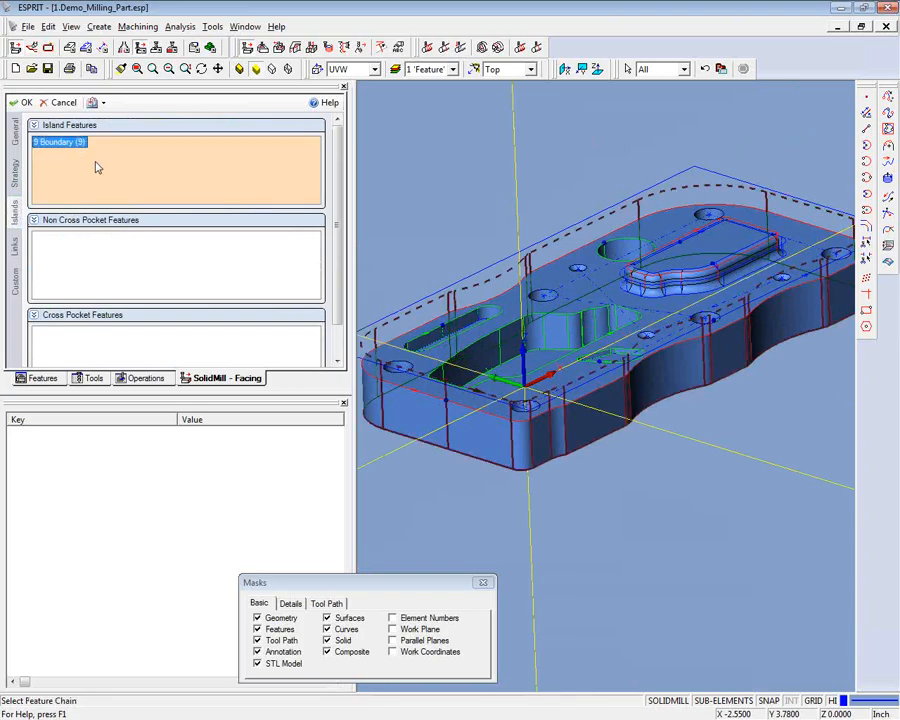
pyautogui.press('Delete')
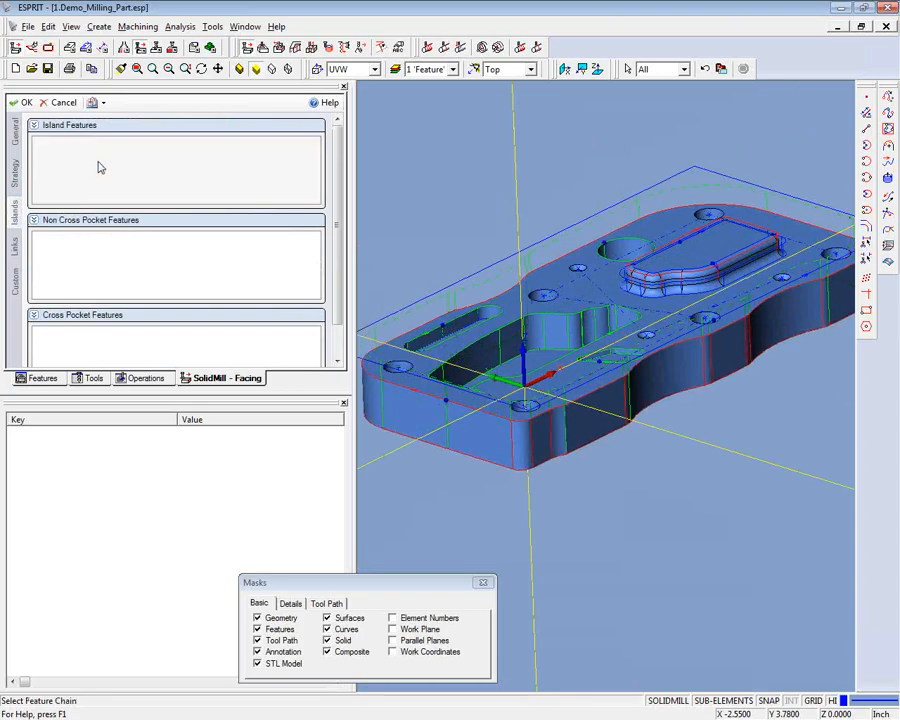
pyautogui.scroll(6, 663, 318)
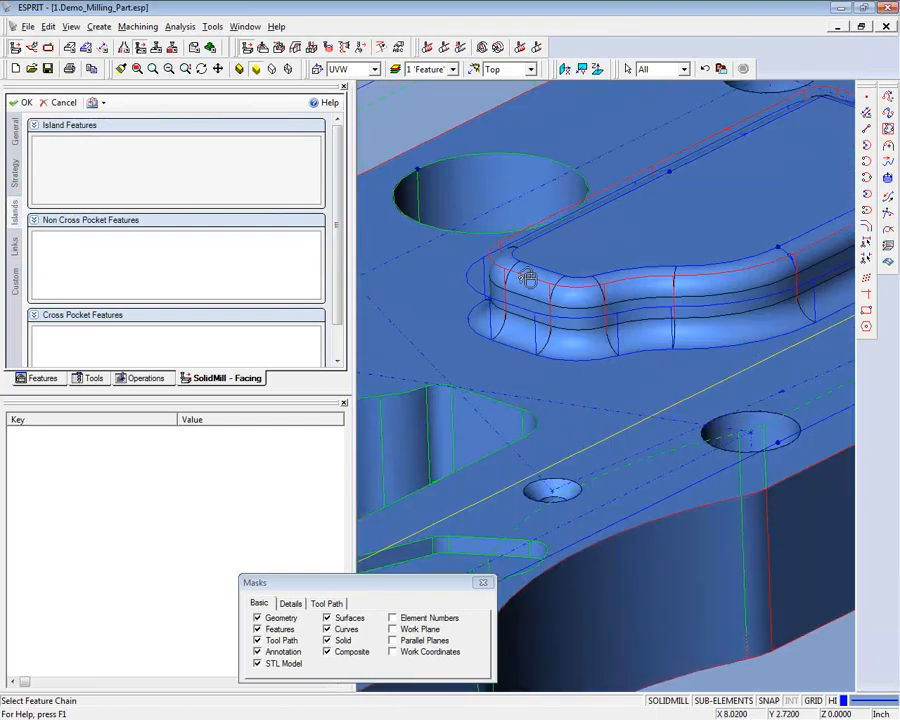
pyautogui.click(527, 280)
pyautogui.click(527, 280)
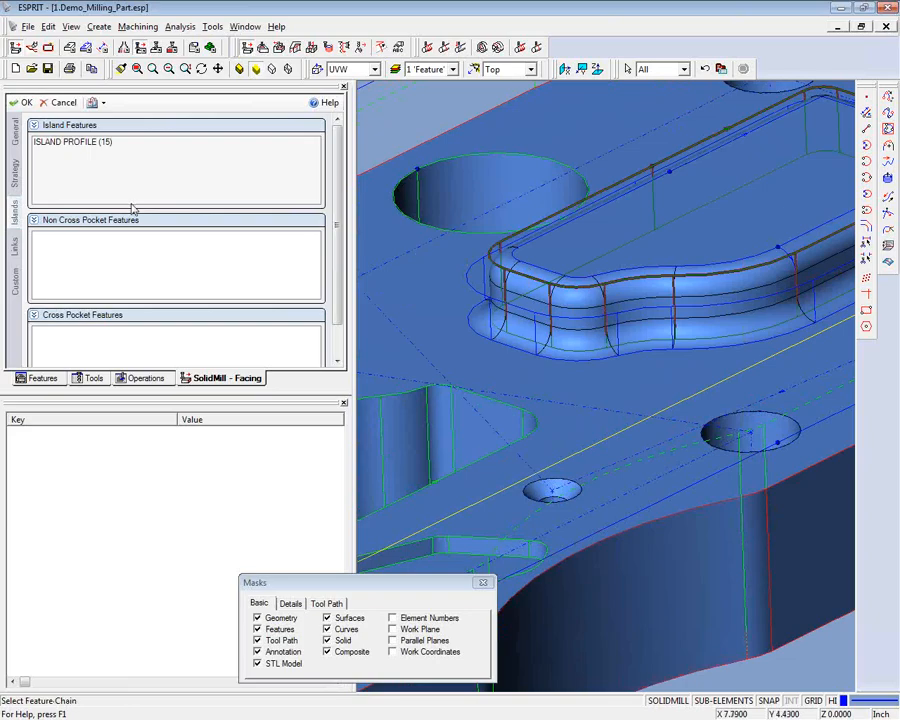
pyautogui.scroll(-5, 133, 205)
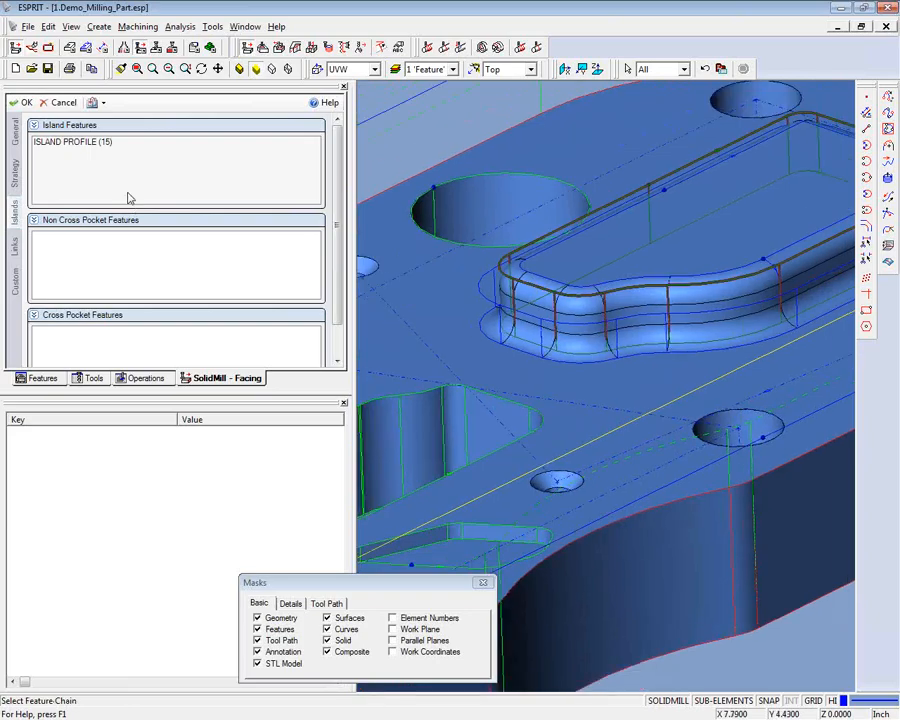
pyautogui.click(23, 103)
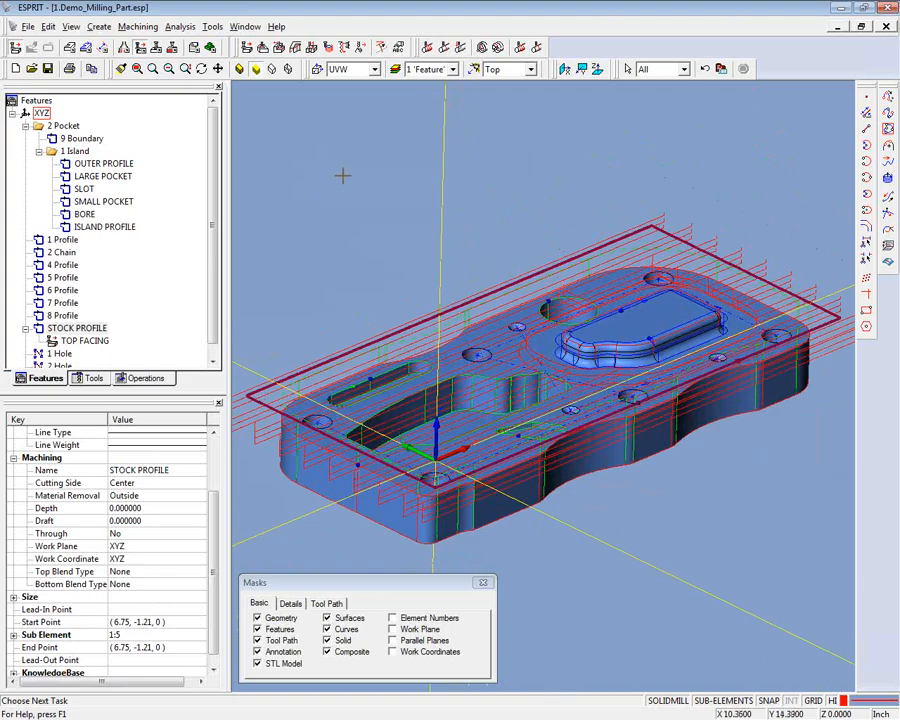
# - Show the simulation controls and open the file 2.Demo_Milling_Part_1.75.esp from DEMO_FOLDER
pyautogui.click(149, 46)
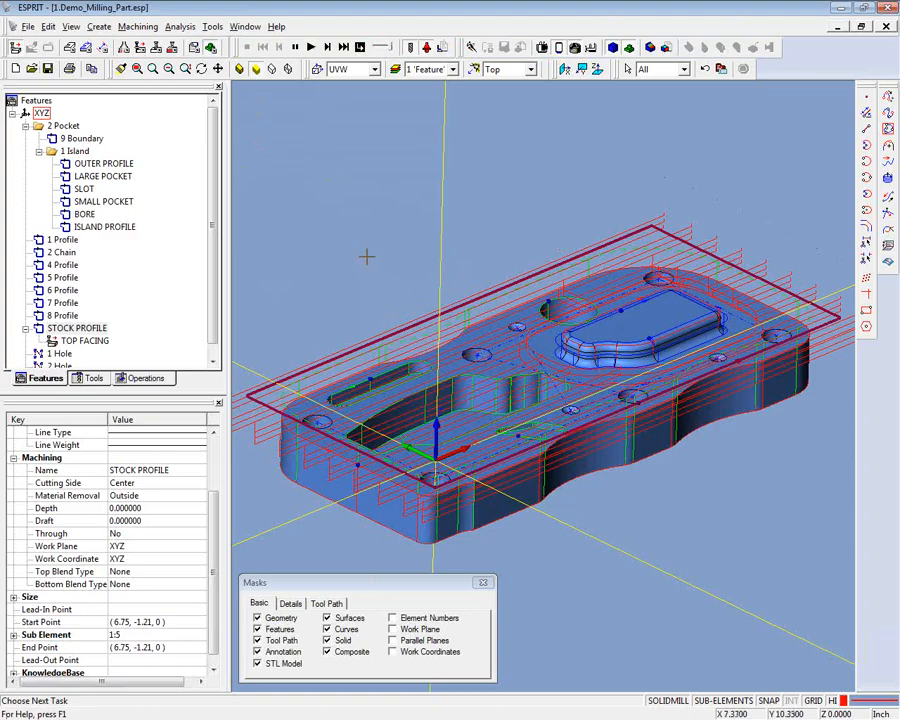
pyautogui.click(32, 48)
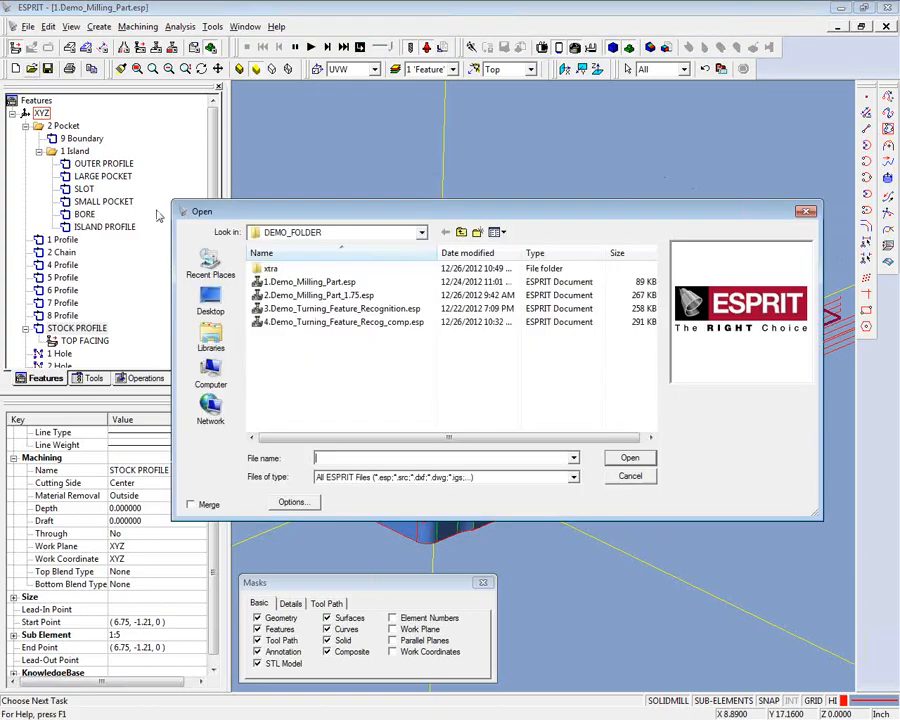
pyautogui.click(312, 295)
pyautogui.click(630, 458)
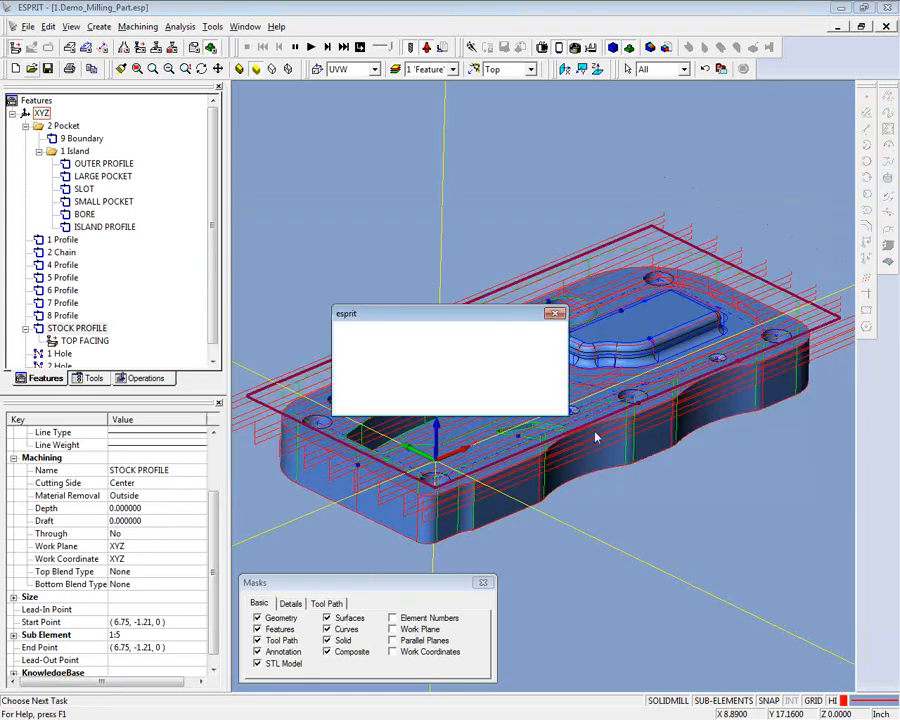
pyautogui.click(458, 398)
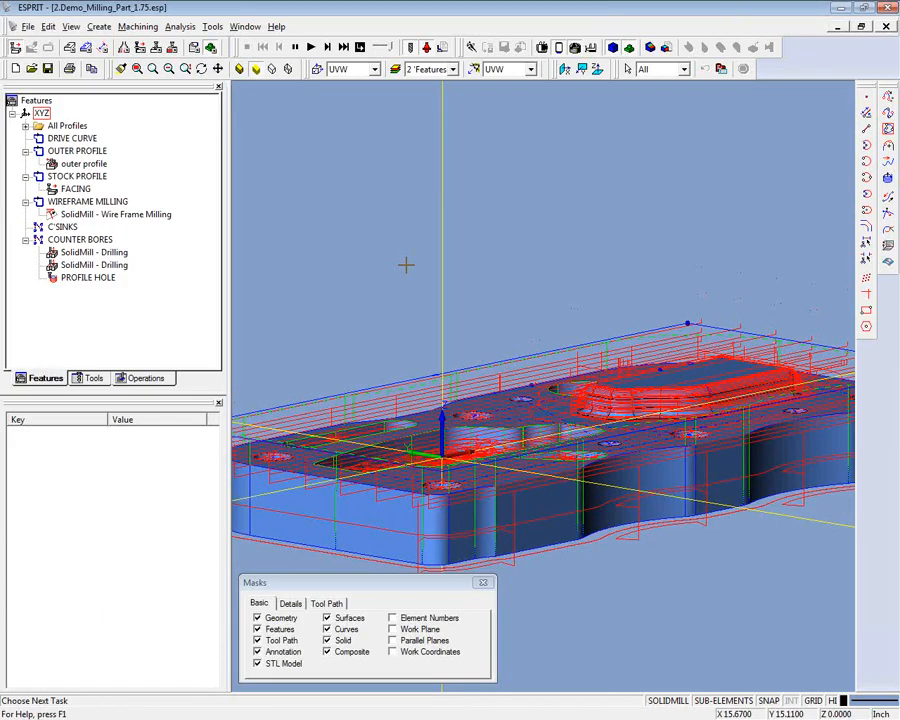
# - Run the machining simulation of the opened milling part and watch the cuts from a lower viewing angle
pyautogui.click(311, 48)
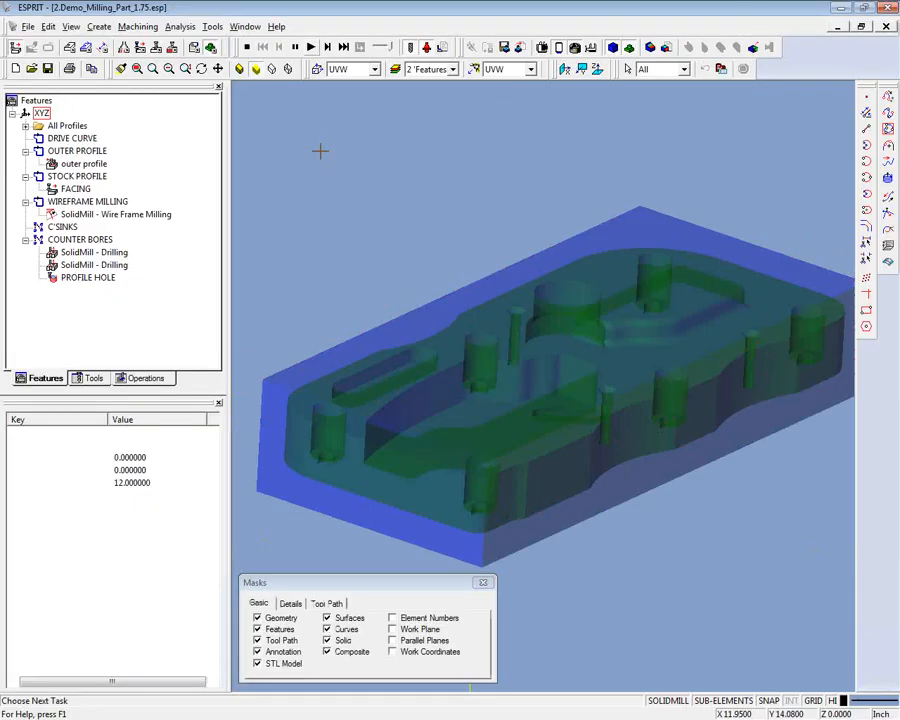
pyautogui.moveTo(304, 164); pyautogui.dragTo(256, 181, button='middle')
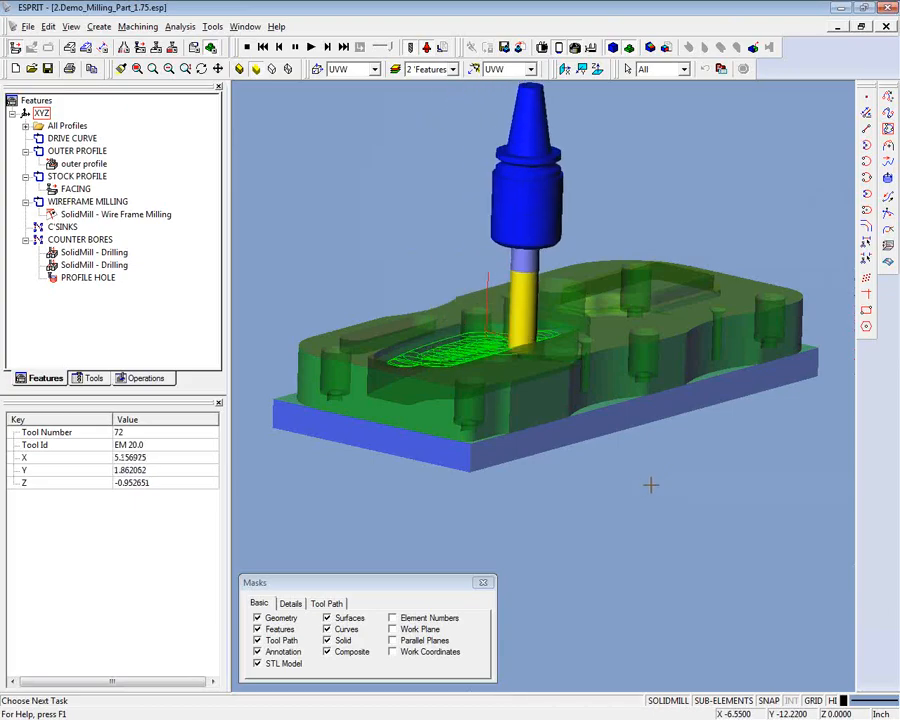
# - Watch the milling simulation of the hole profiling and pocketing operations from closer and varied viewing angles
pyautogui.moveTo(651, 485); pyautogui.dragTo(655, 489, button='middle')
pyautogui.scroll(2, 655, 489)
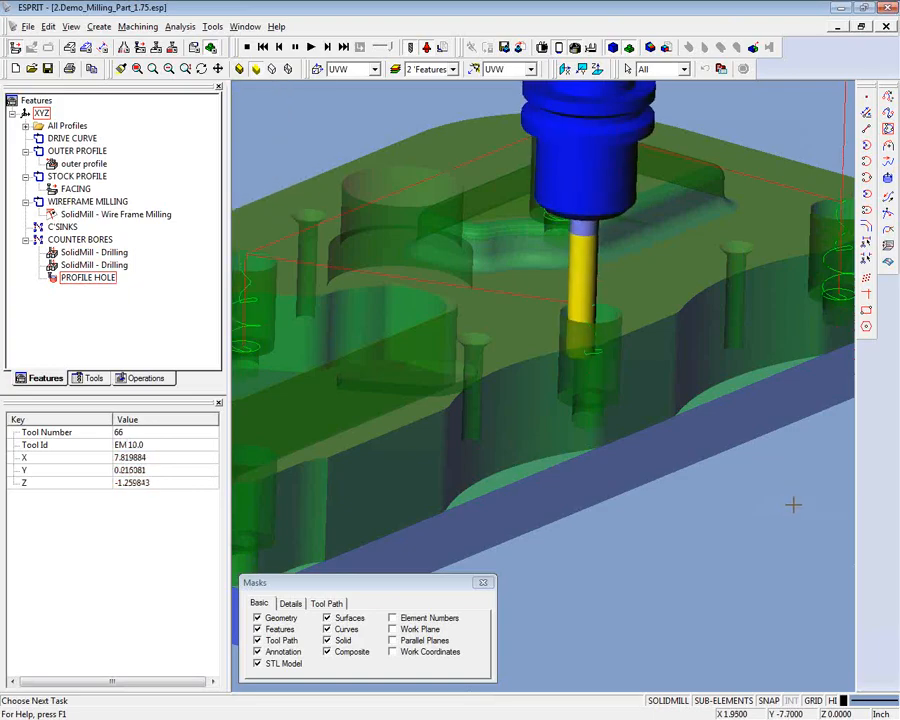
pyautogui.scroll(-4, 794, 502)
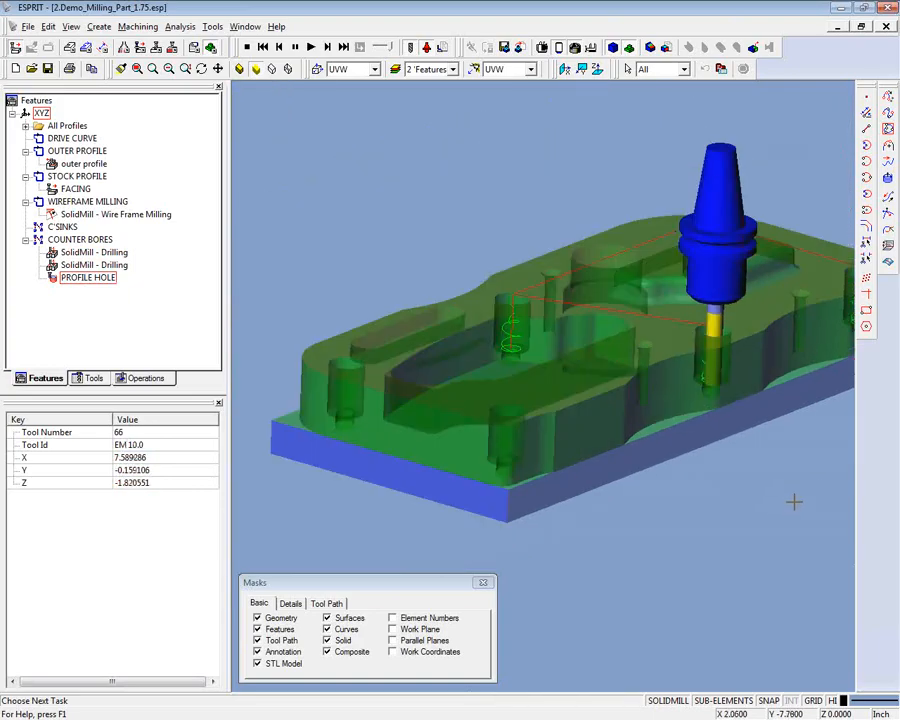
pyautogui.scroll(2, 793, 502)
pyautogui.press('Right')
pyautogui.press('Right')
pyautogui.press('Right')
pyautogui.press('Right')
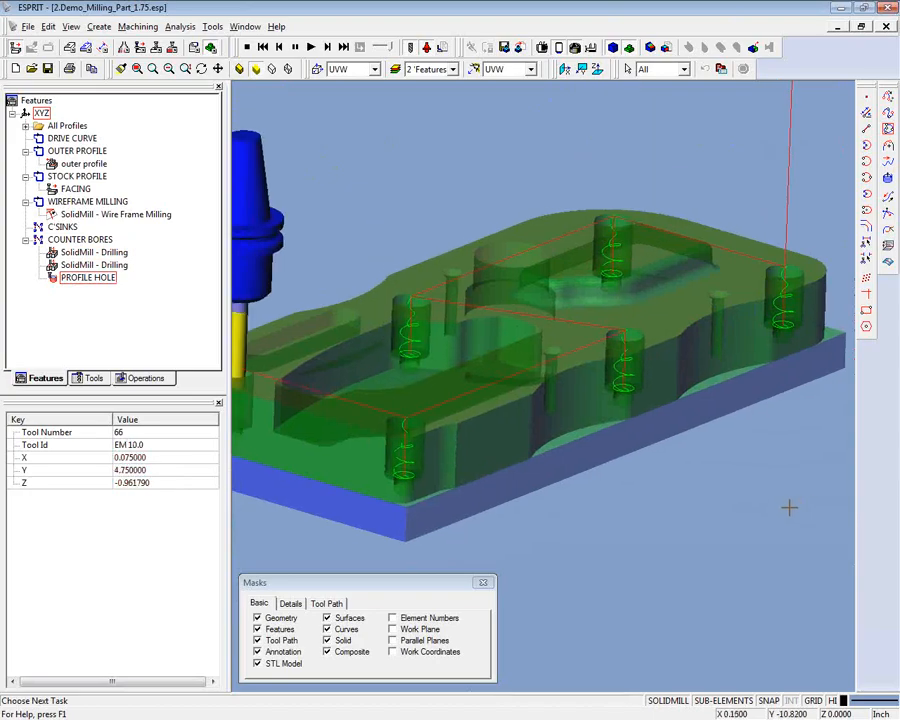
pyautogui.hotkey('ctrl', 'Up')
pyautogui.hotkey('ctrl', 'Up')
pyautogui.hotkey('ctrl', 'Up')
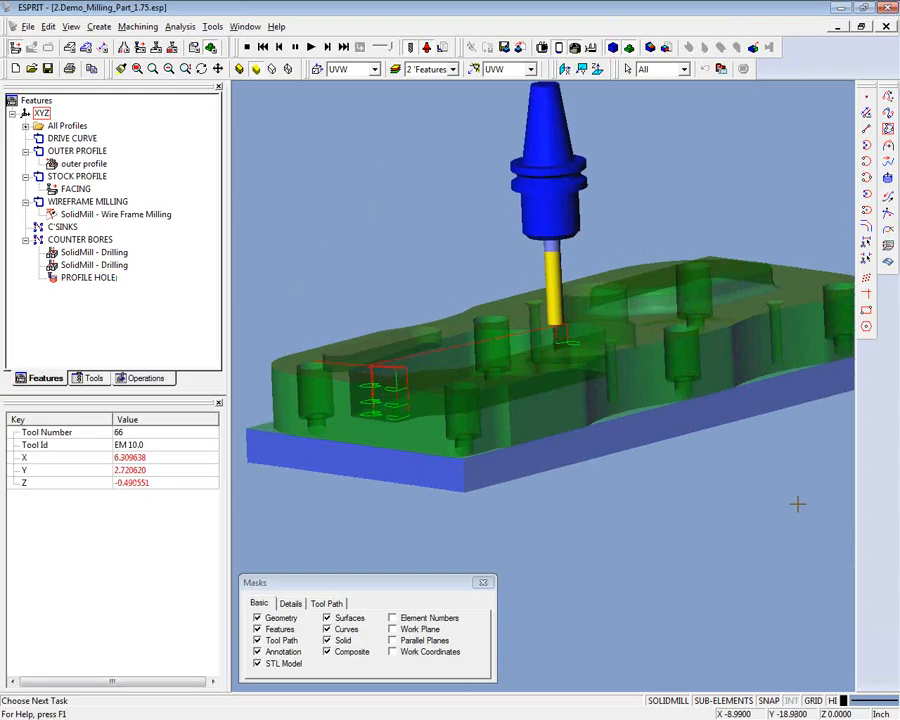
pyautogui.hotkey('ctrl', 'Down')
pyautogui.hotkey('ctrl', 'Down')
pyautogui.hotkey('ctrl', 'Down')
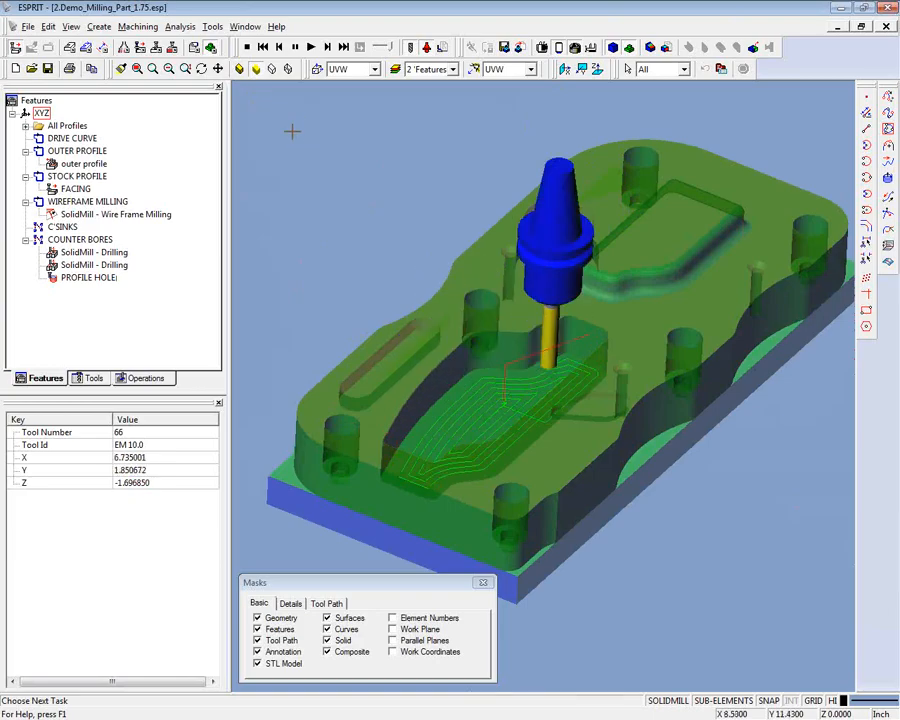
# - Stop the milling simulation and open the file 3.Demo_Turning_Feature_Recognition.esp from DEMO_FOLDER
pyautogui.click(247, 48)
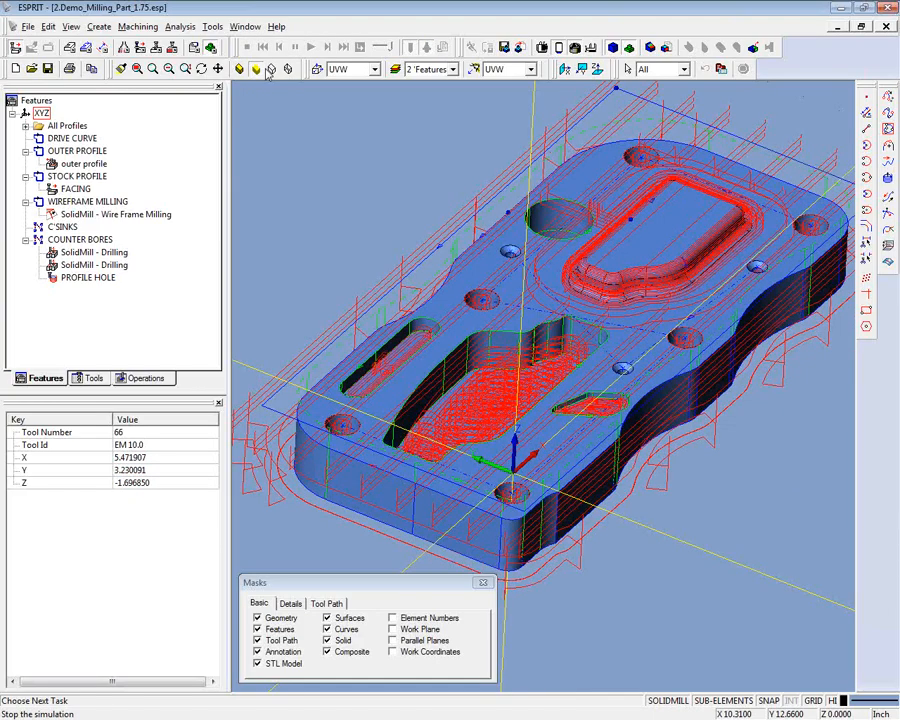
pyautogui.click(31, 69)
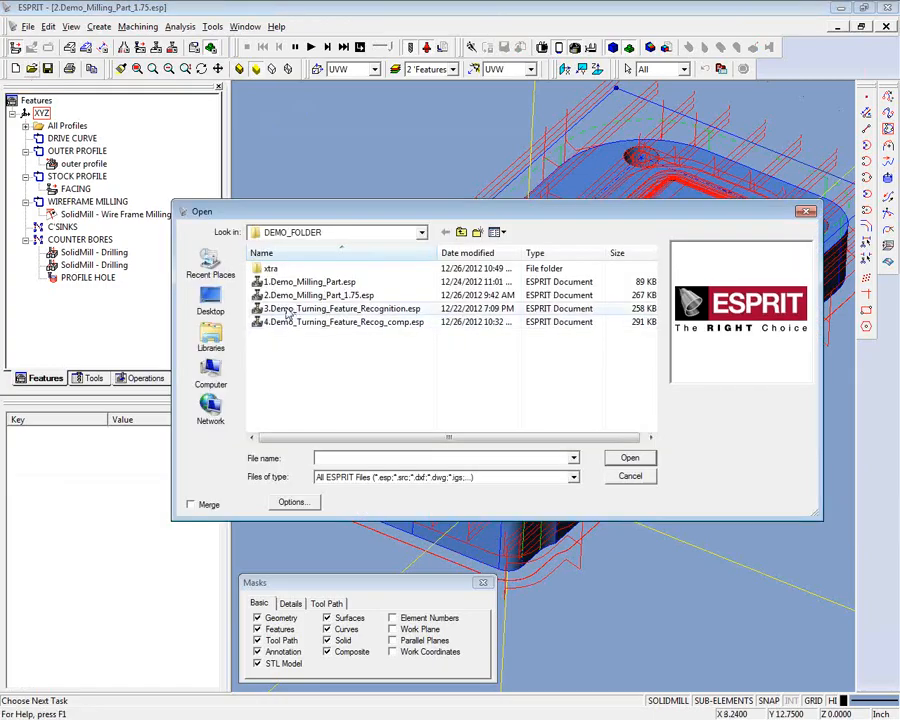
pyautogui.click(340, 308)
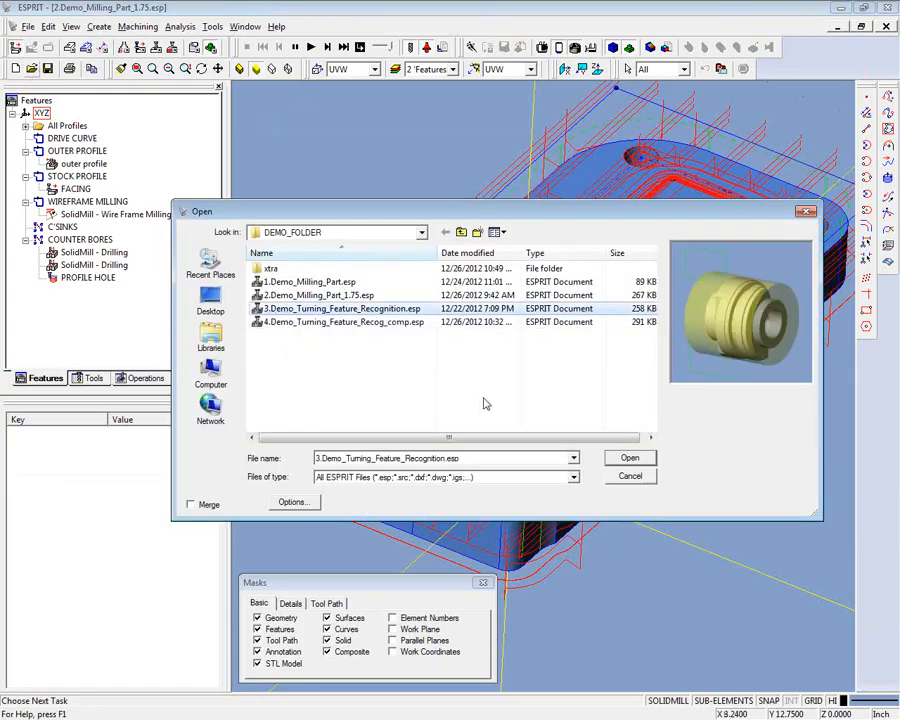
pyautogui.click(629, 459)
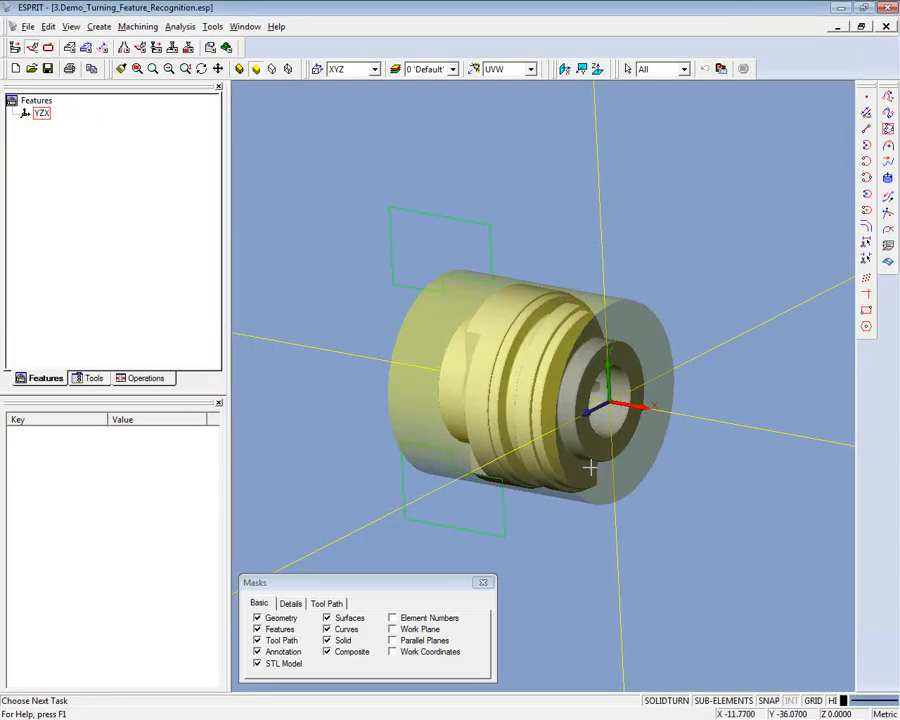
# - Review the turret's tool list for the turning part and return to the feature list
pyautogui.moveTo(266, 240); pyautogui.dragTo(426, 297, button='middle')
pyautogui.click(93, 378)
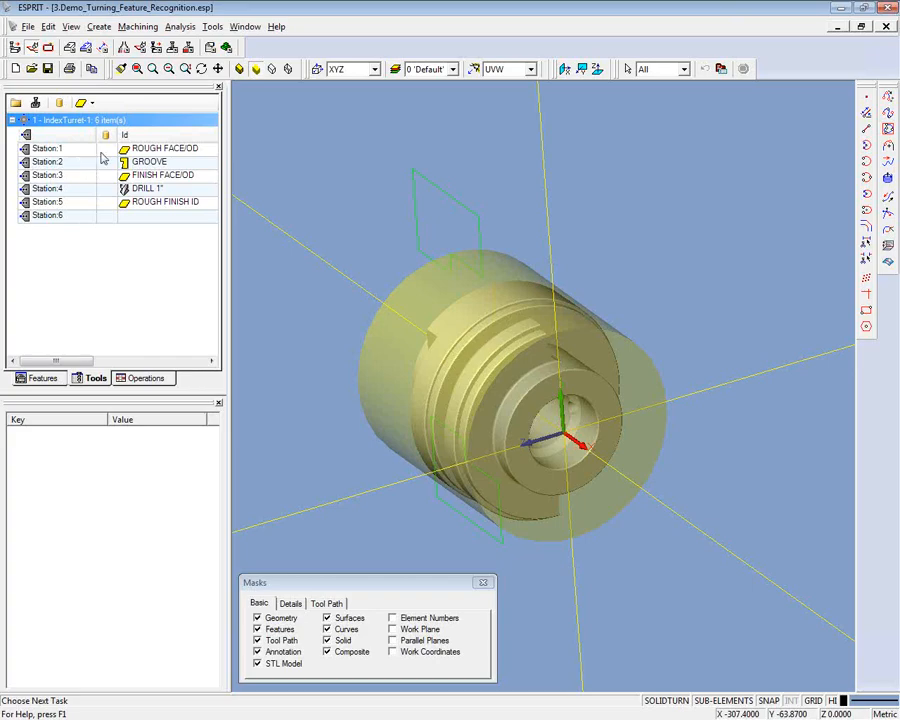
pyautogui.click(42, 378)
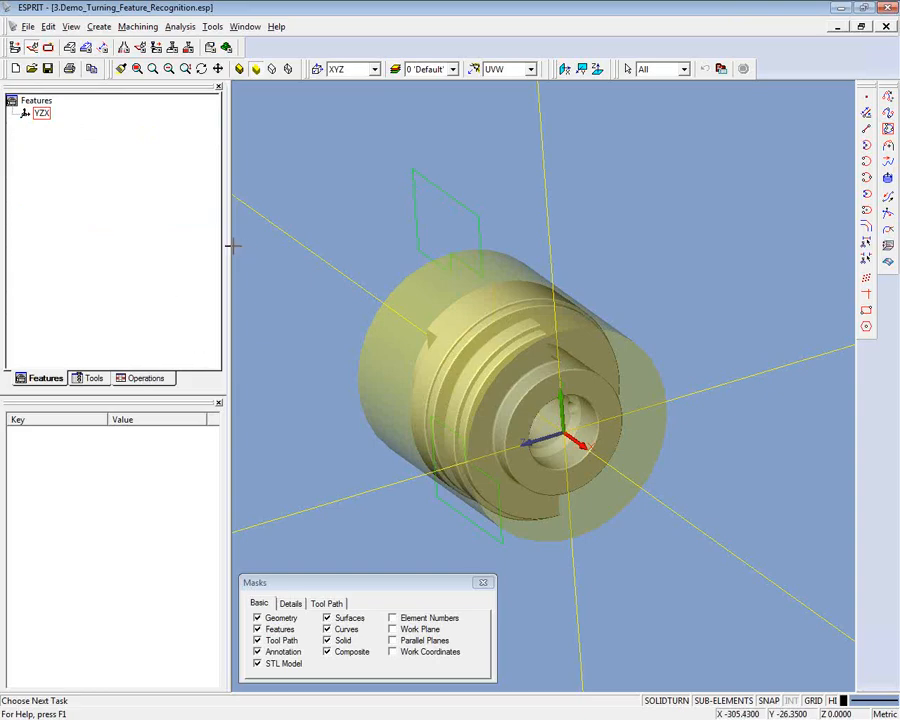
# - Check the available layers and look at the turning part in the Front Face and Back Face views
pyautogui.click(452, 69)
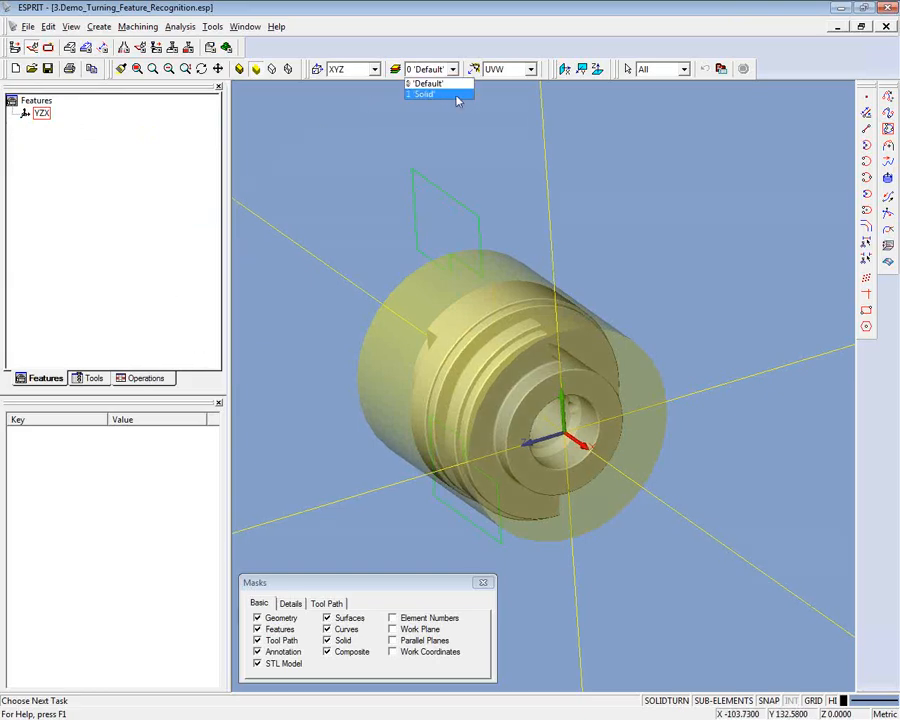
pyautogui.click(531, 72)
pyautogui.click(531, 70)
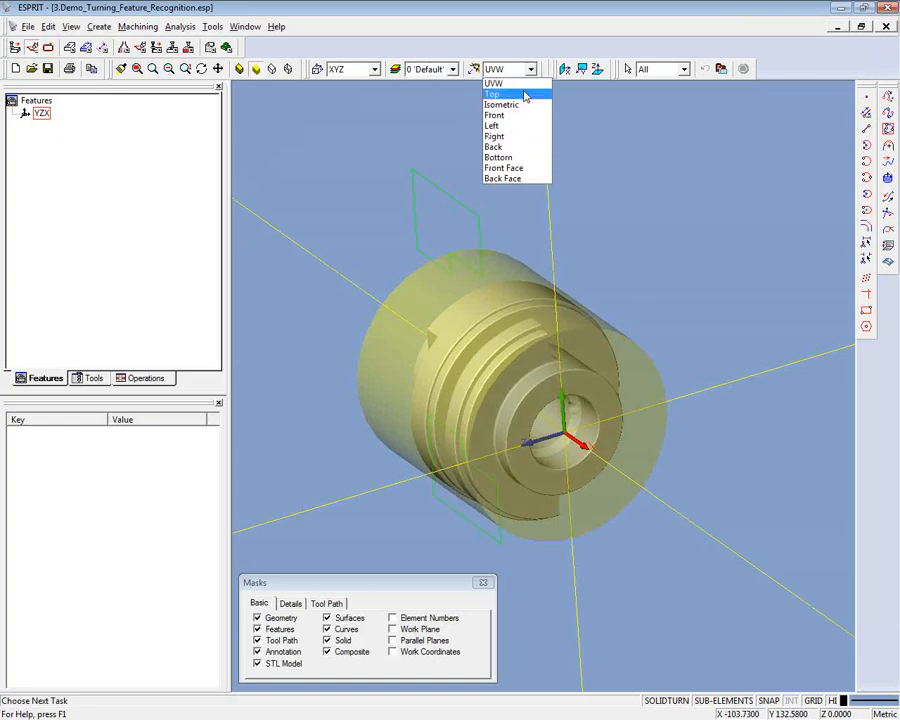
pyautogui.click(509, 172)
pyautogui.click(531, 69)
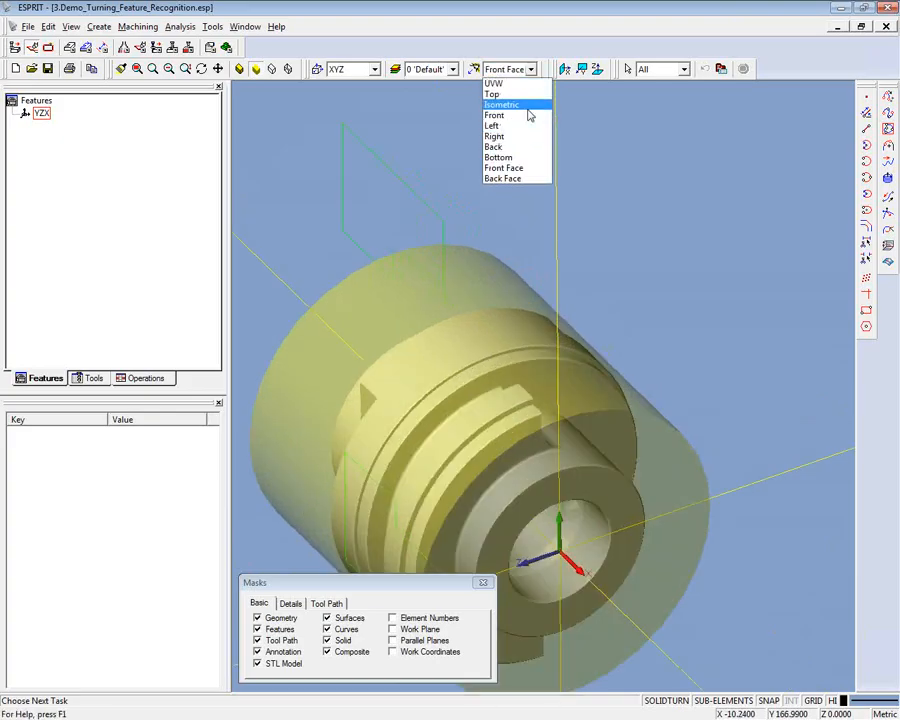
pyautogui.click(510, 179)
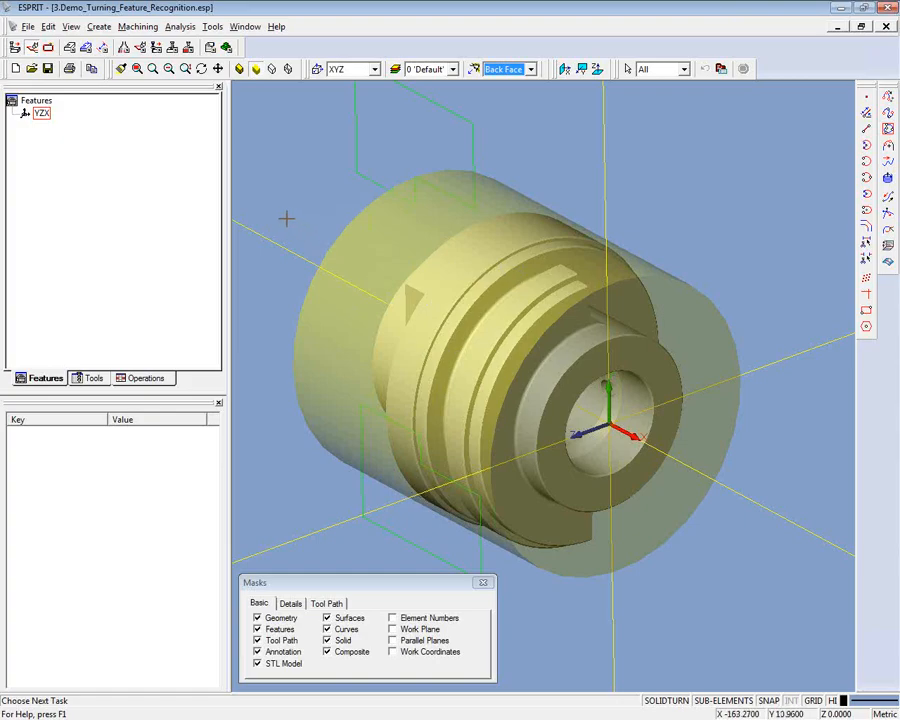
# - Start a turning profile that creates a Feature with the profile location Top, reviewing the available profile types and locations
pyautogui.moveTo(285, 215); pyautogui.dragTo(267, 195, button='middle')
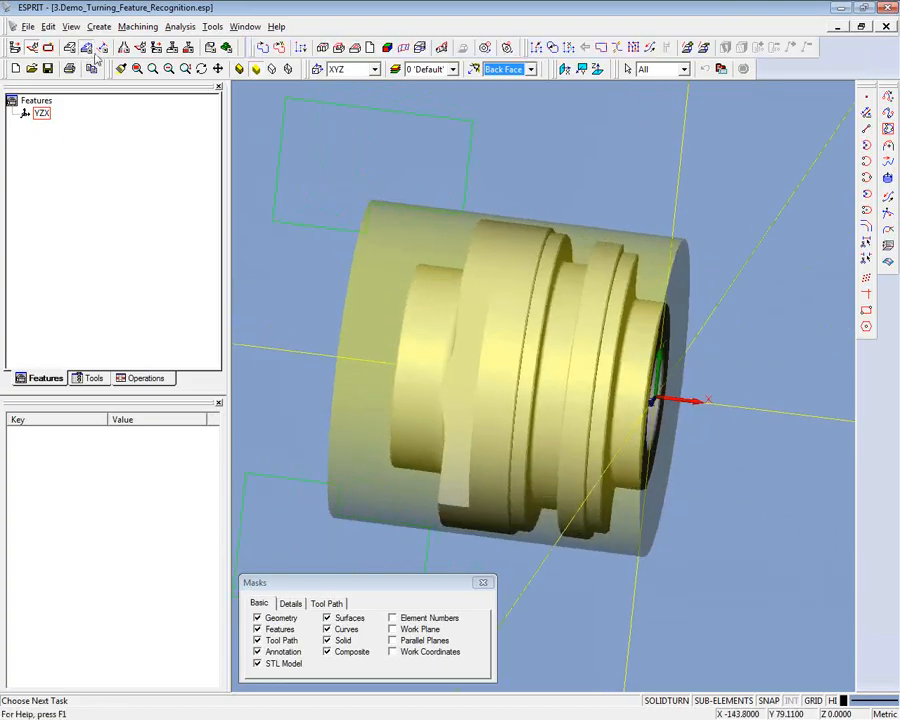
pyautogui.click(442, 49)
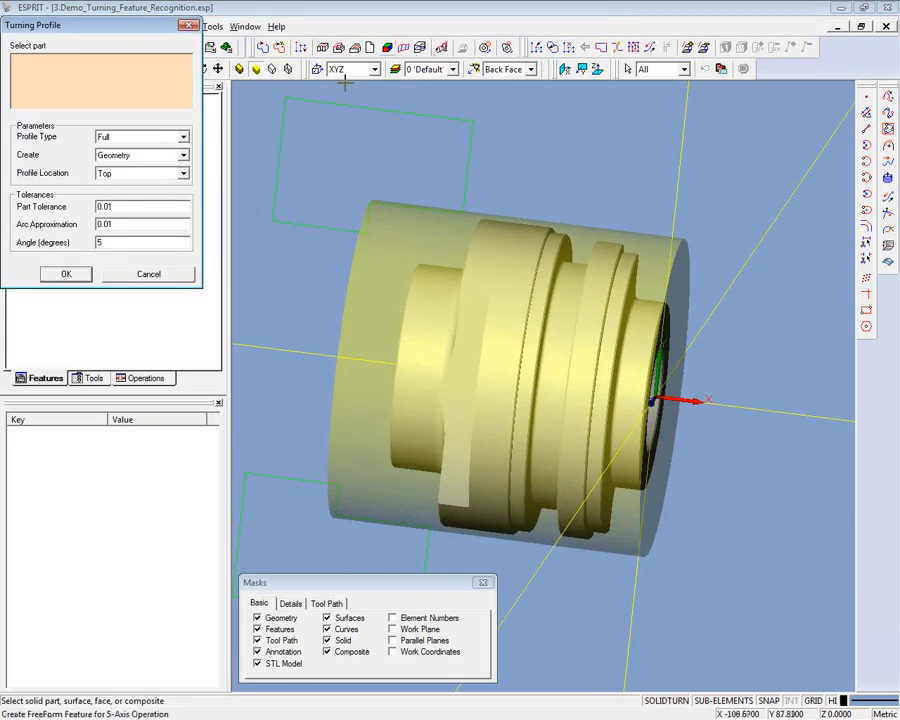
pyautogui.click(183, 138)
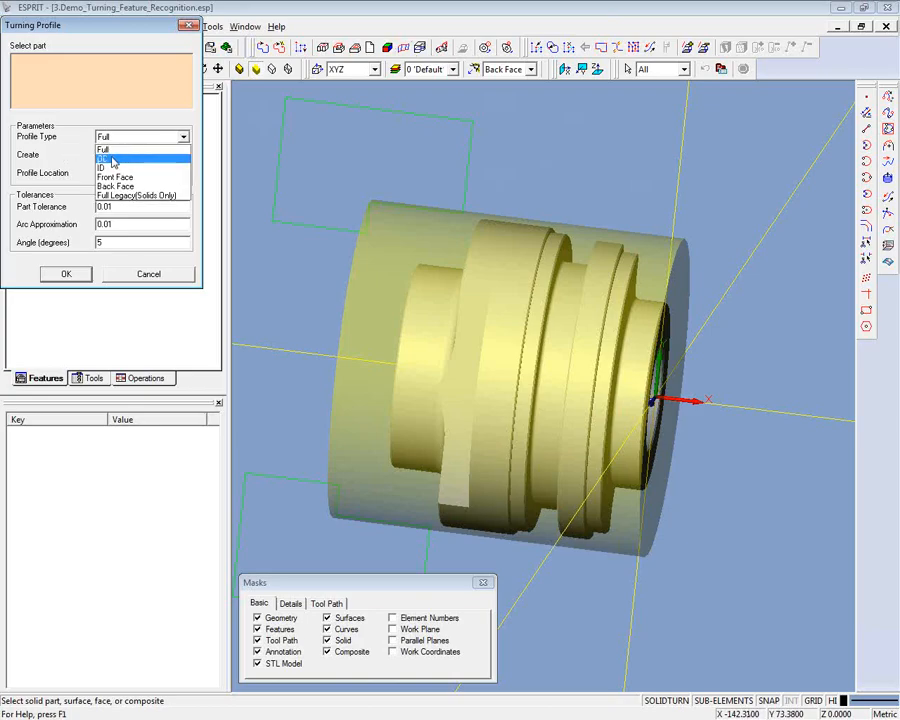
pyautogui.click(73, 174)
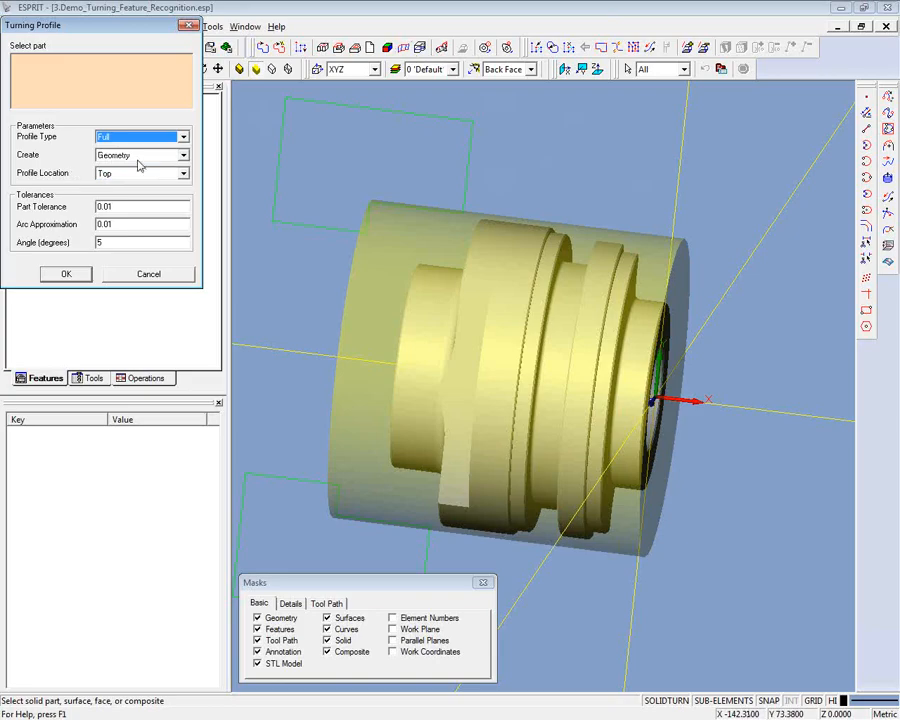
pyautogui.click(184, 157)
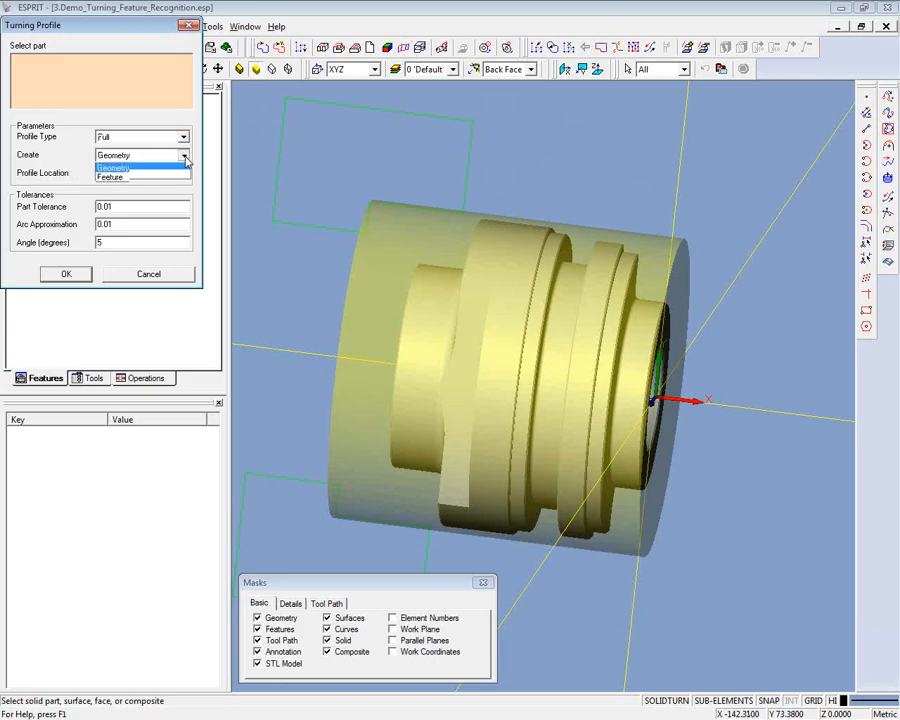
pyautogui.click(128, 178)
pyautogui.click(185, 176)
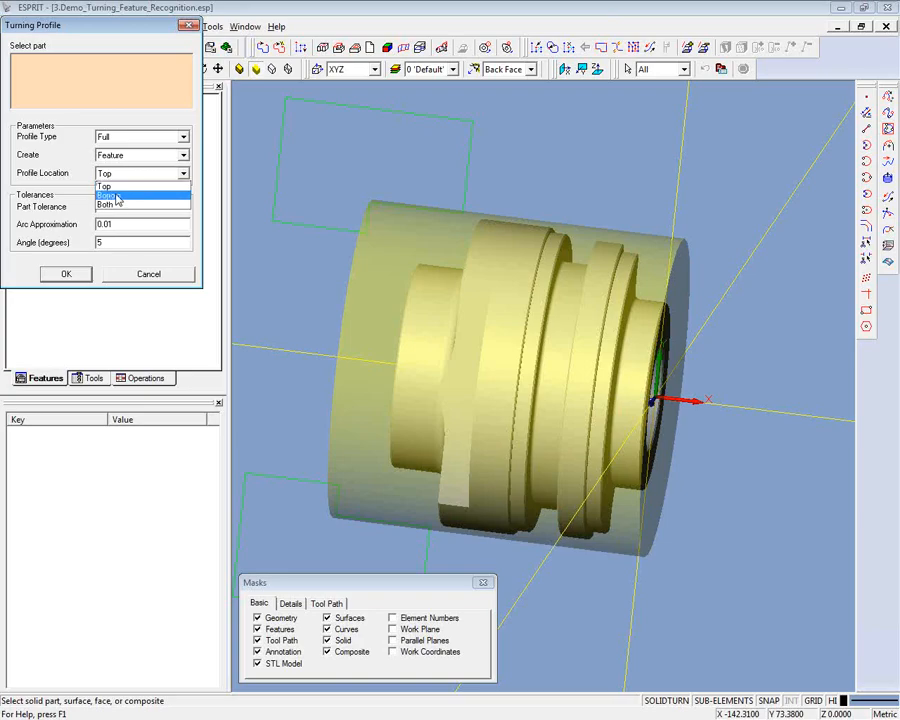
pyautogui.click(117, 196)
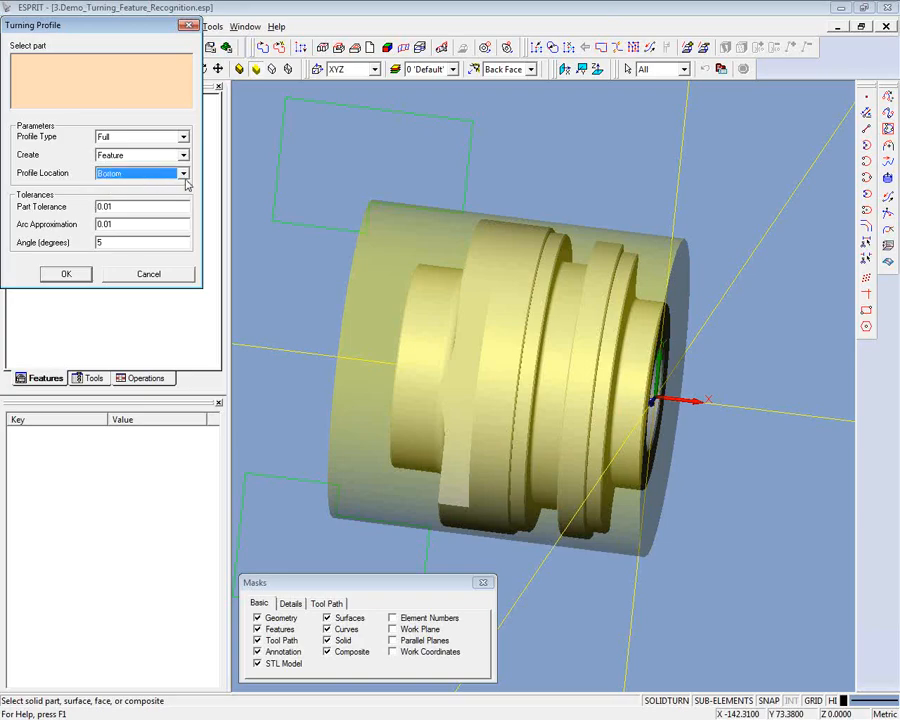
pyautogui.click(184, 175)
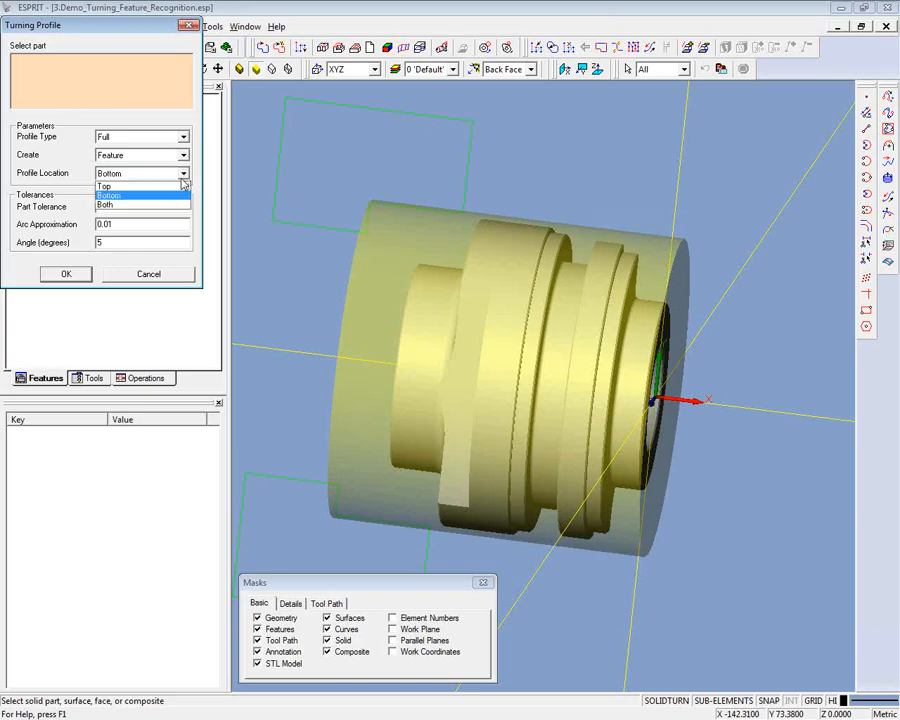
pyautogui.click(108, 187)
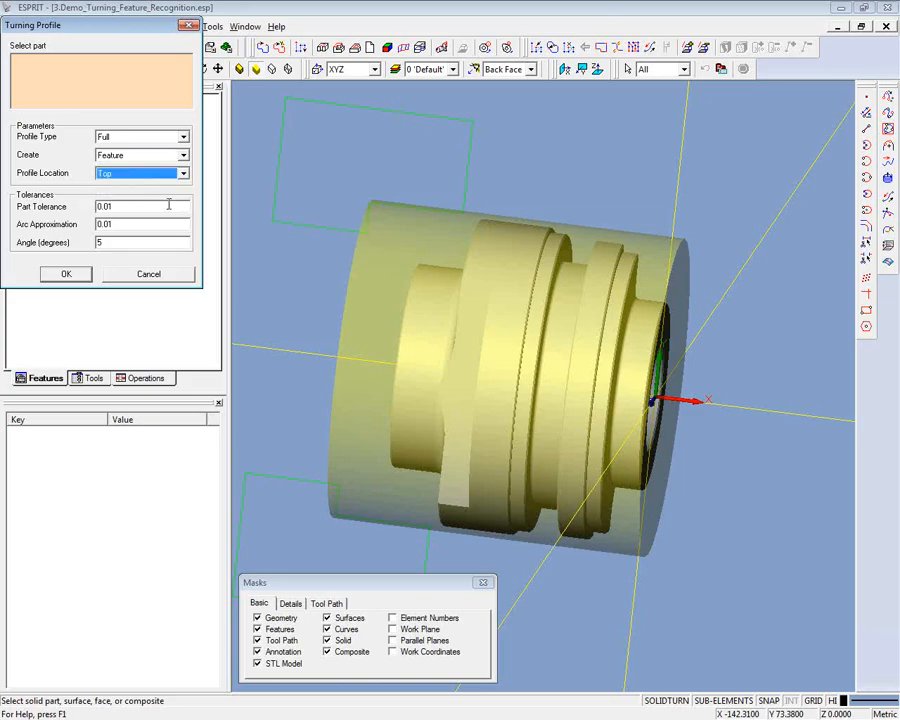
# - Create a Front Face turning profile feature from the ring-shaped face around the bore at the part's front end
pyautogui.click(182, 137)
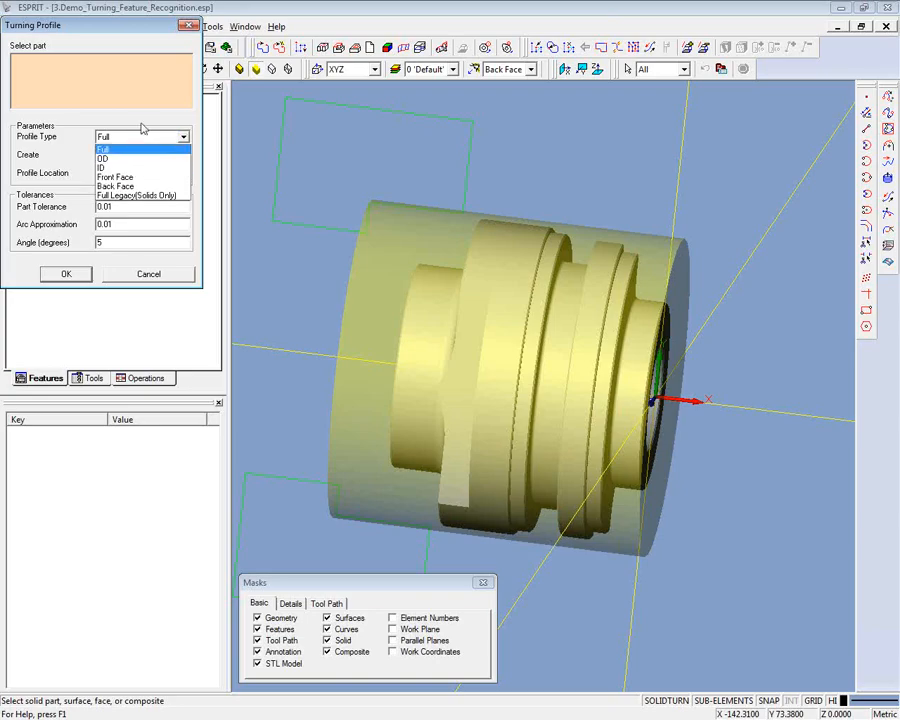
pyautogui.click(124, 180)
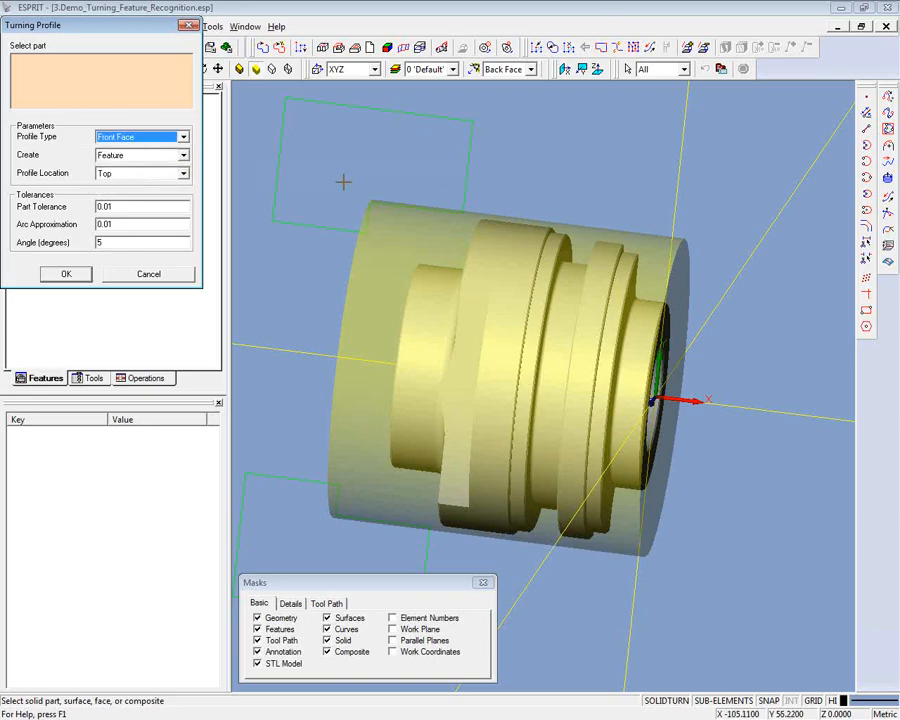
pyautogui.click(531, 69)
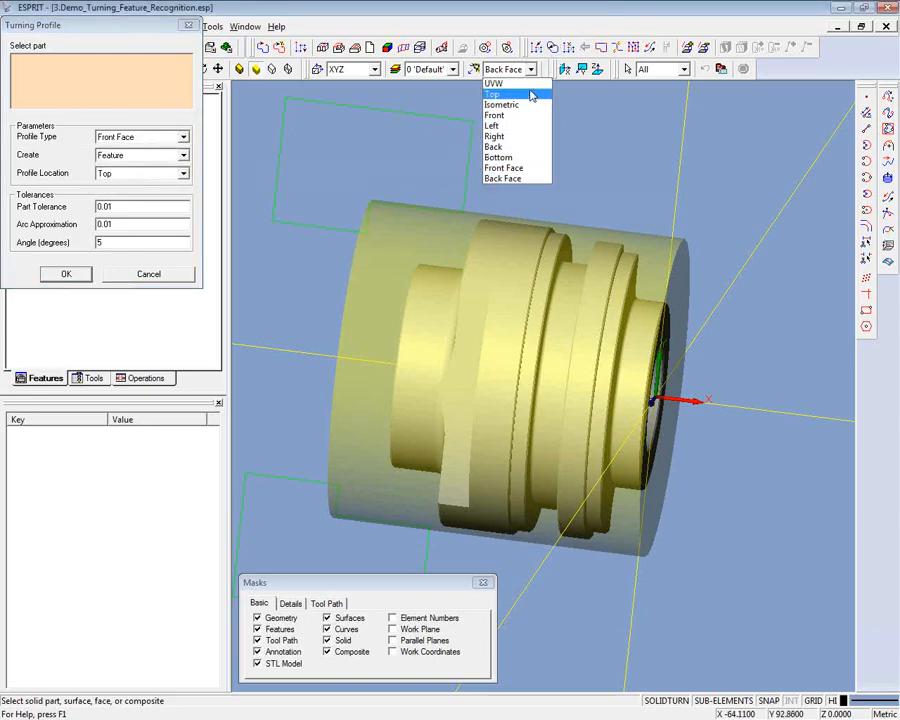
pyautogui.click(509, 169)
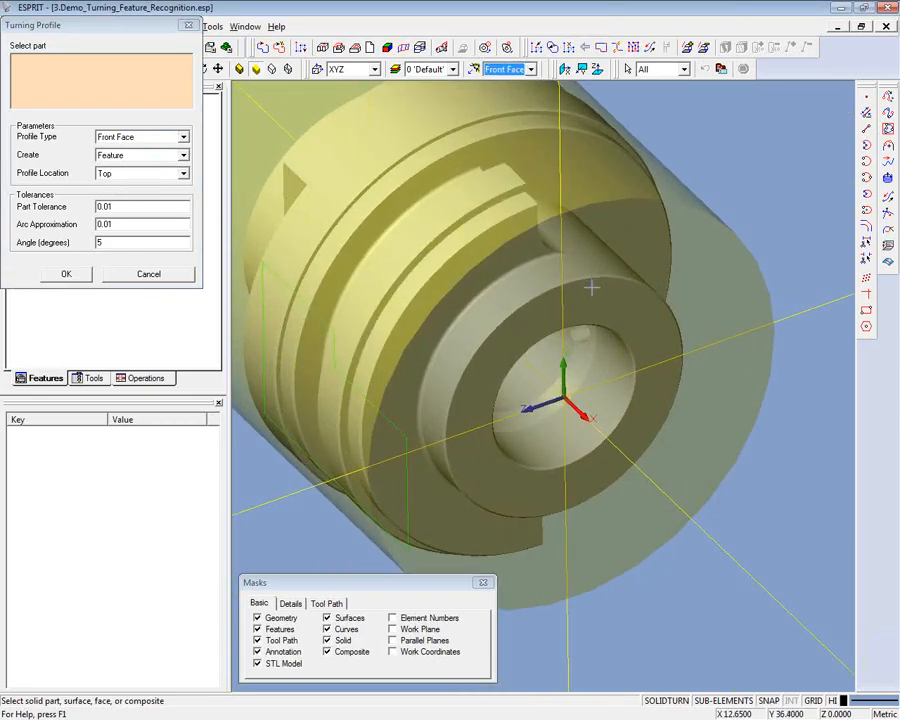
pyautogui.click(594, 290)
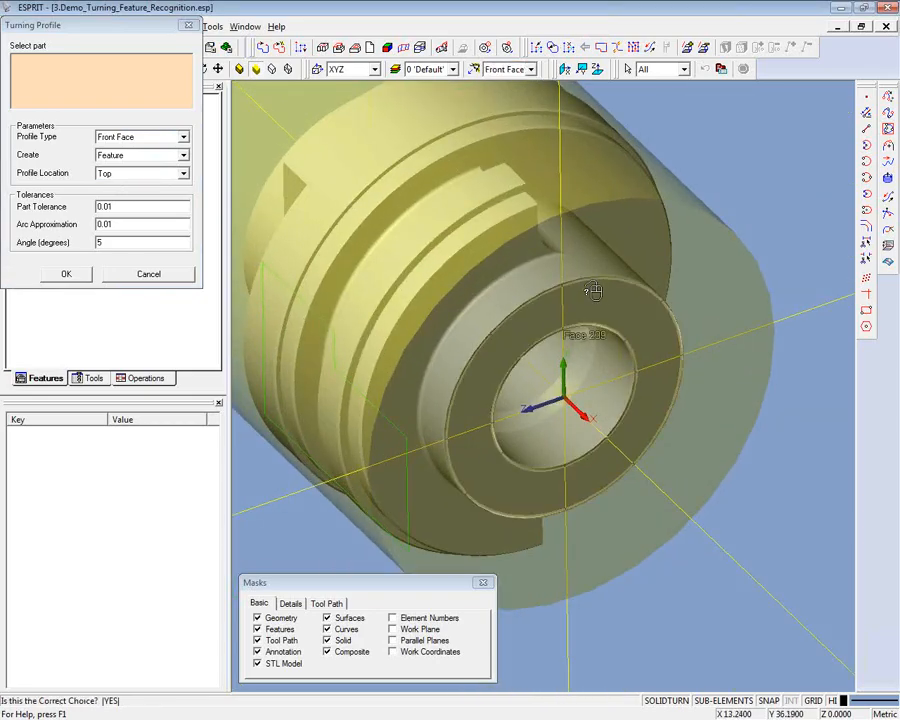
pyautogui.click(598, 294)
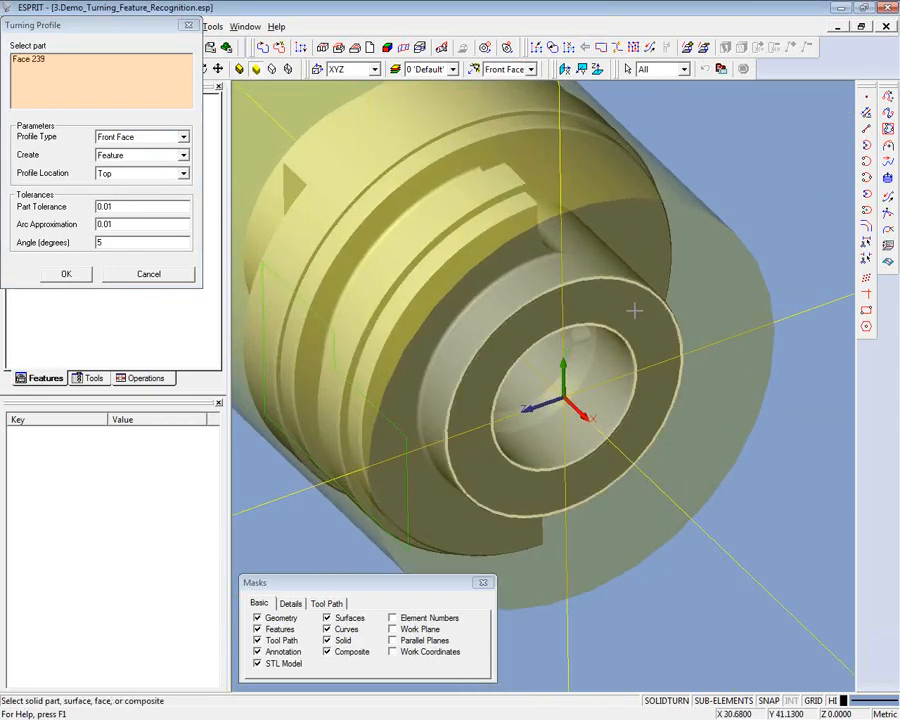
pyautogui.click(65, 276)
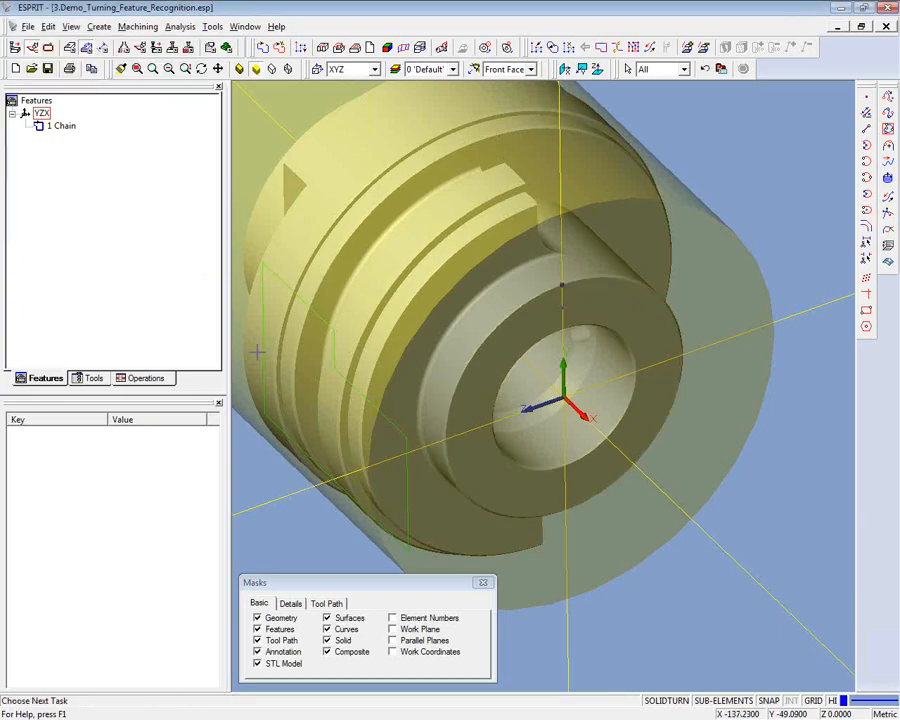
# - Inspect the new front face chain feature and its properties on the model up close
pyautogui.moveTo(614, 322); pyautogui.dragTo(625, 313, button='middle')
pyautogui.scroll(5, 625, 314)
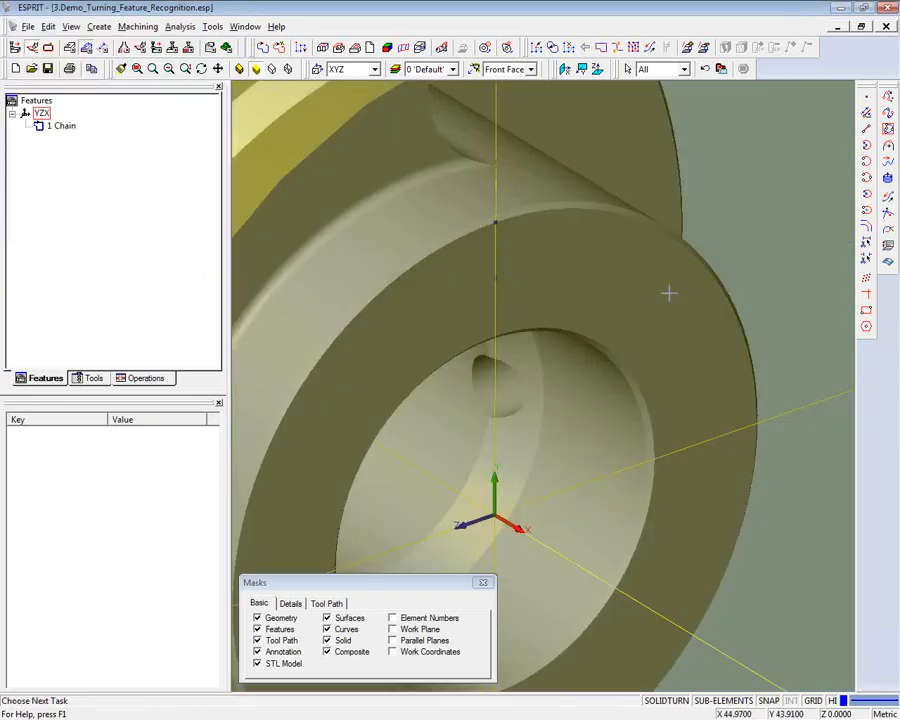
pyautogui.click(60, 126)
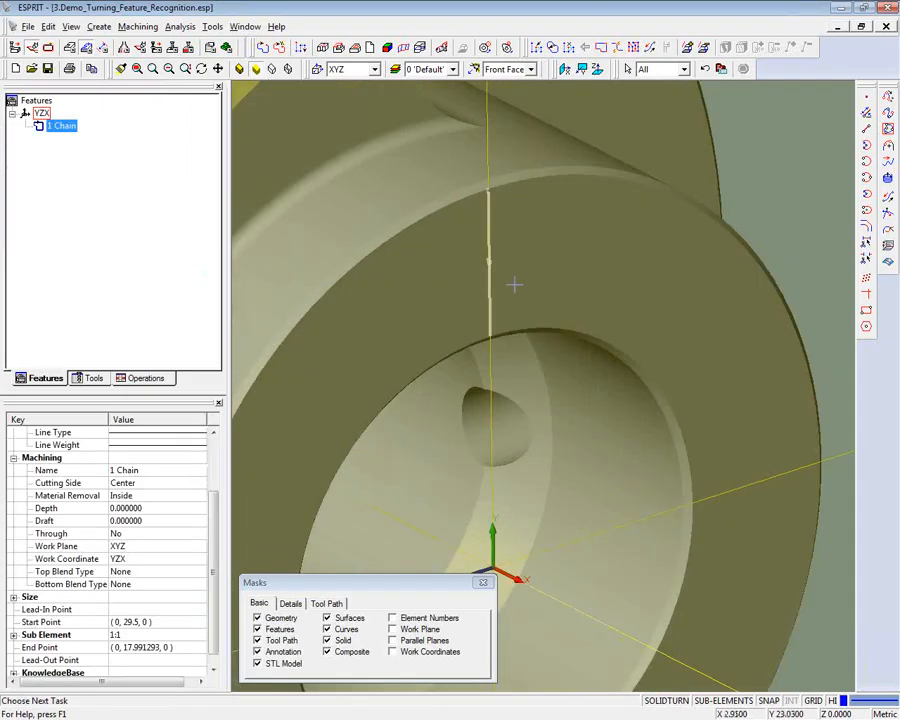
pyautogui.moveTo(536, 277); pyautogui.dragTo(112, 221, button='middle')
pyautogui.click(129, 217)
pyautogui.scroll(-4, 132, 217)
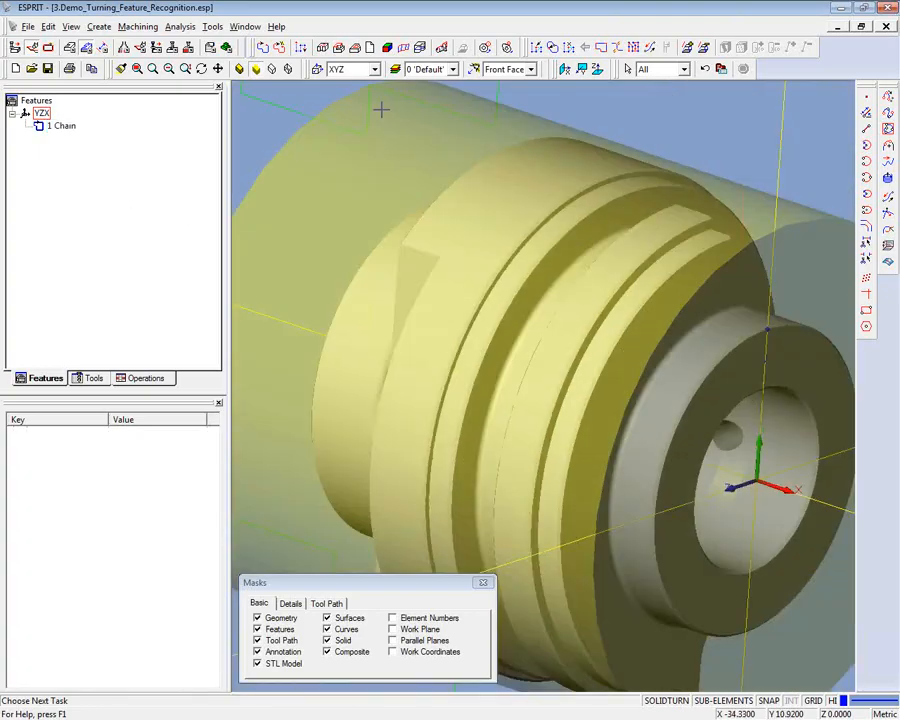
# - Create a Front Face turning profile feature from the ring-shaped face around the bore at the part's back end, using the Back Face view
pyautogui.click(510, 69)
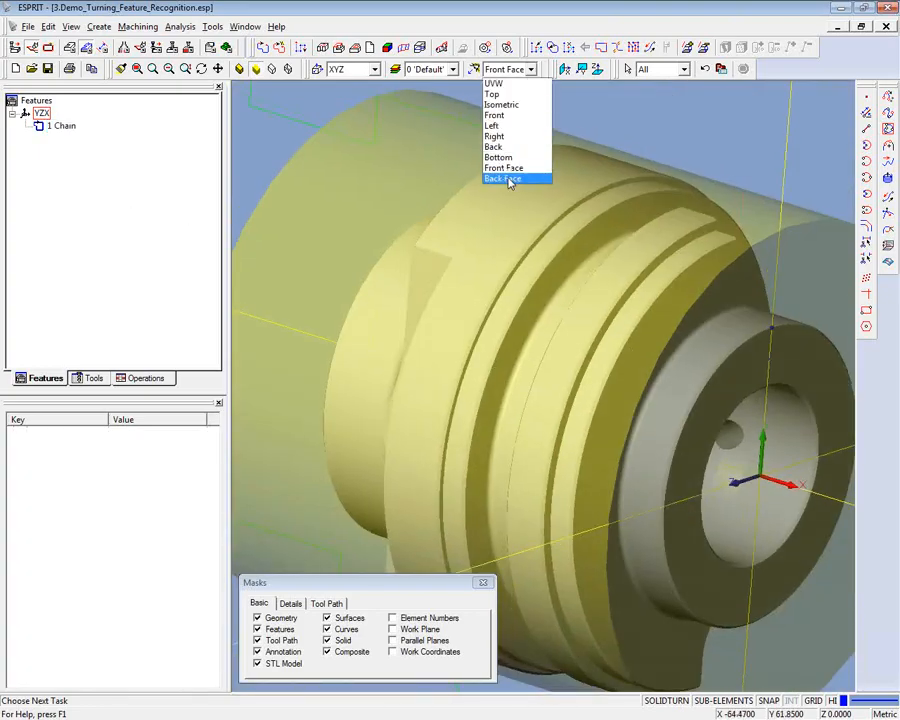
pyautogui.click(505, 178)
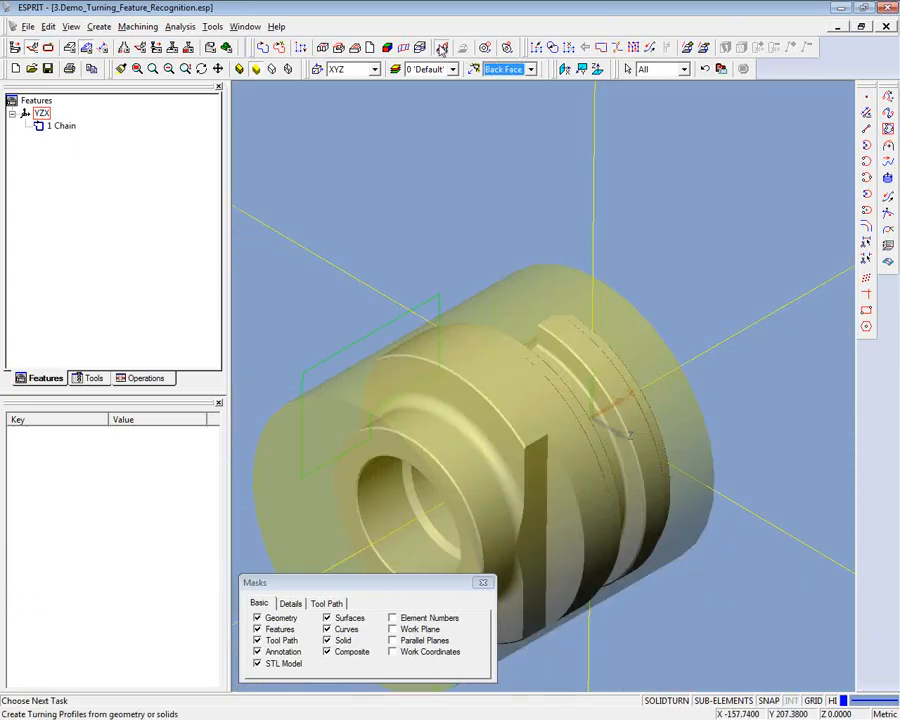
pyautogui.click(441, 48)
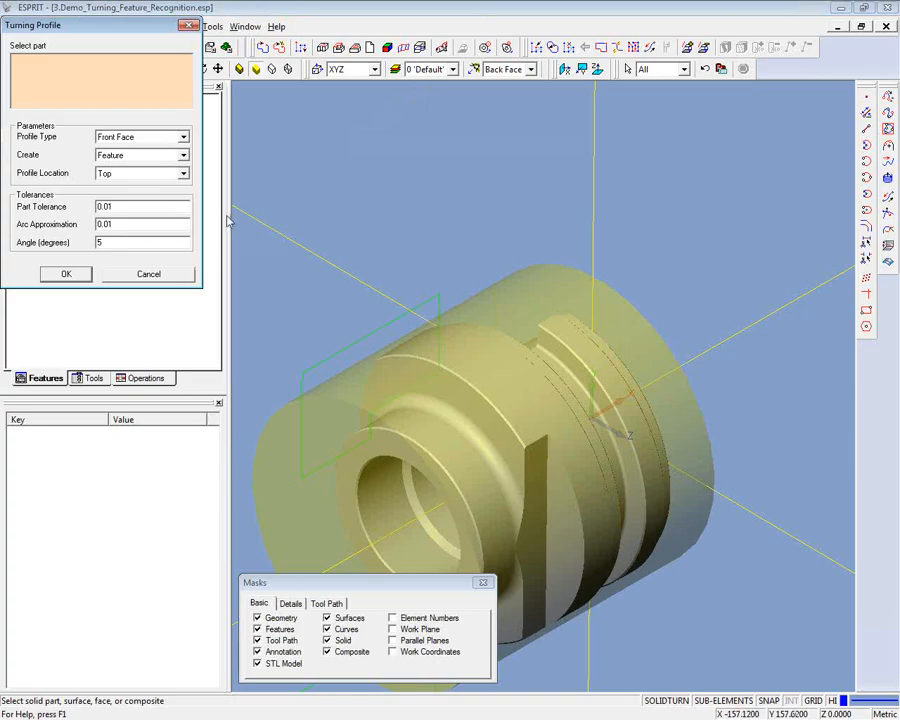
pyautogui.click(391, 445)
pyautogui.click(388, 446)
pyautogui.click(68, 276)
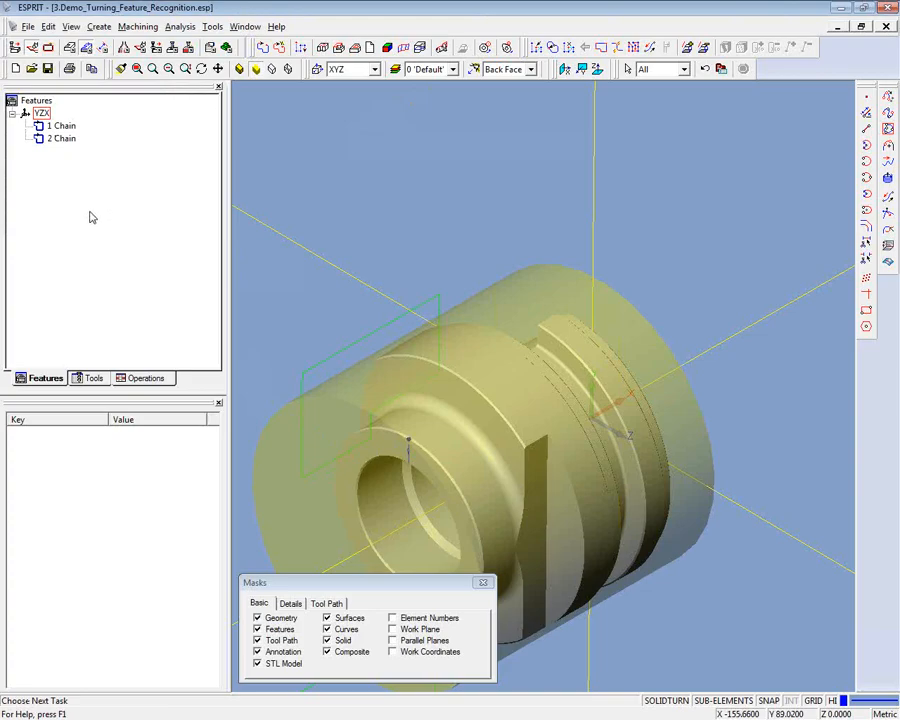
# - In the Top view, set up an OD turning profile that creates Geometry and select the whole solid part as its source
pyautogui.click(527, 71)
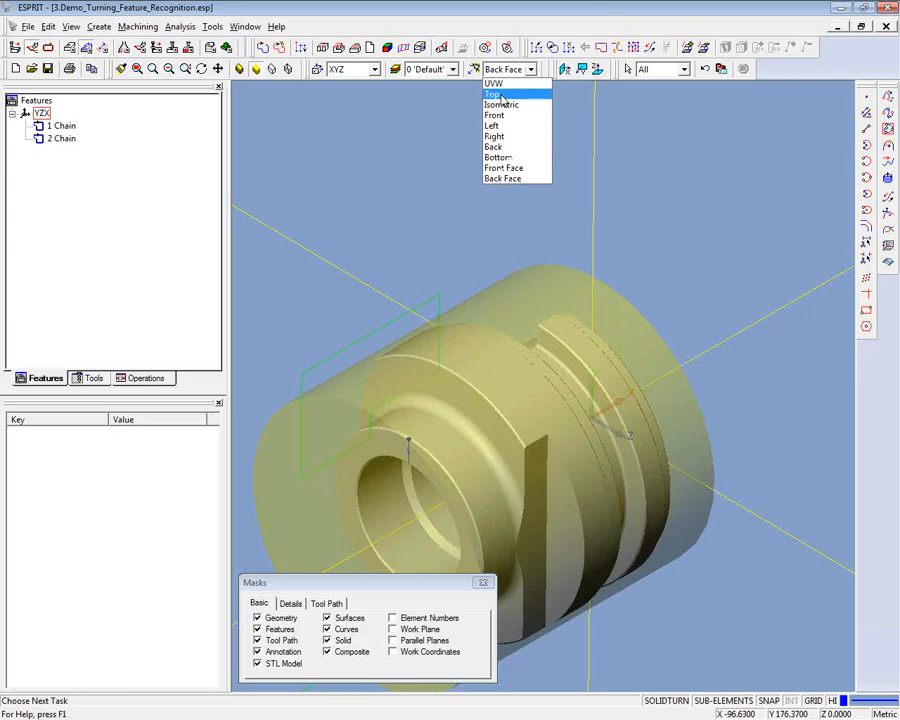
pyautogui.click(502, 96)
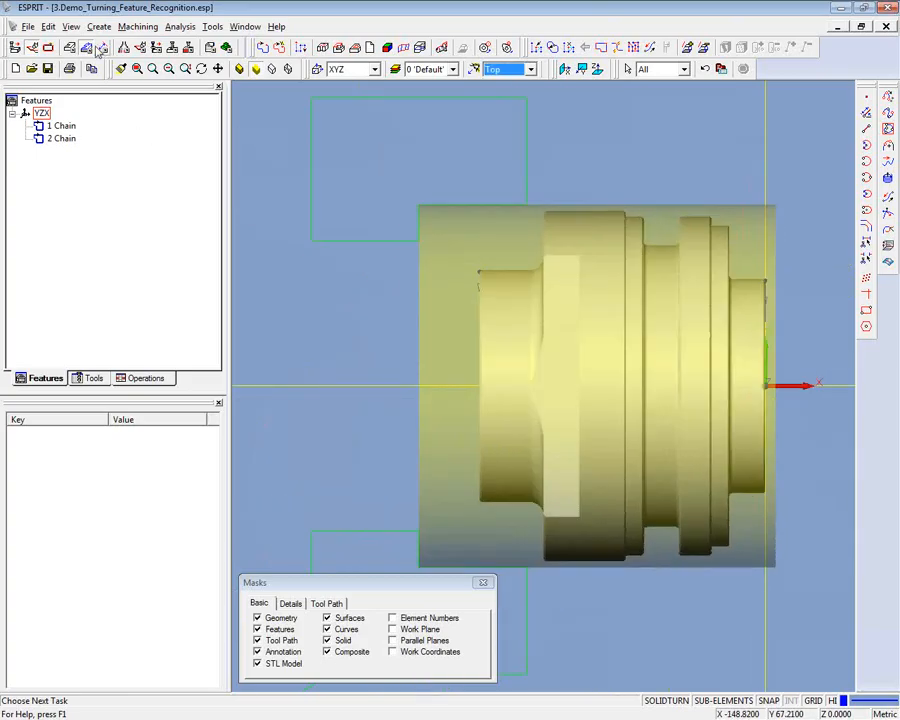
pyautogui.click(442, 50)
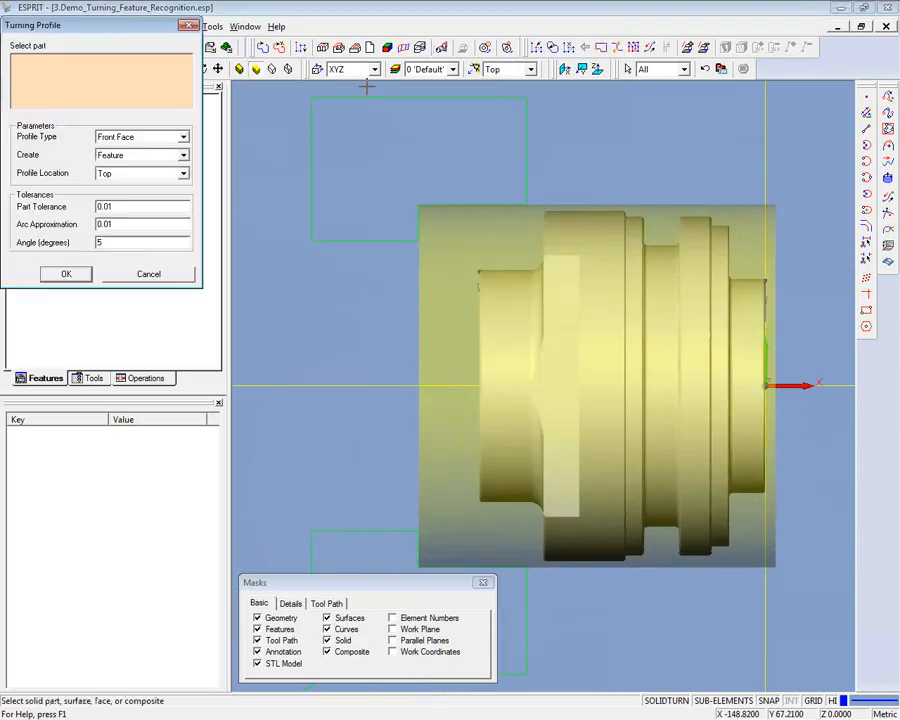
pyautogui.click(184, 156)
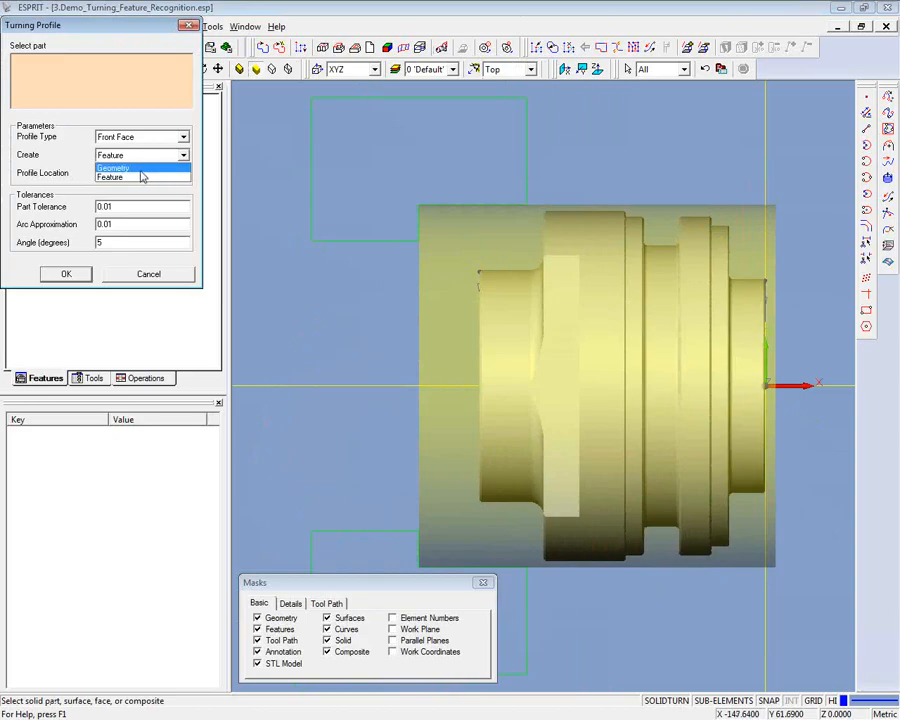
pyautogui.click(141, 167)
pyautogui.click(184, 138)
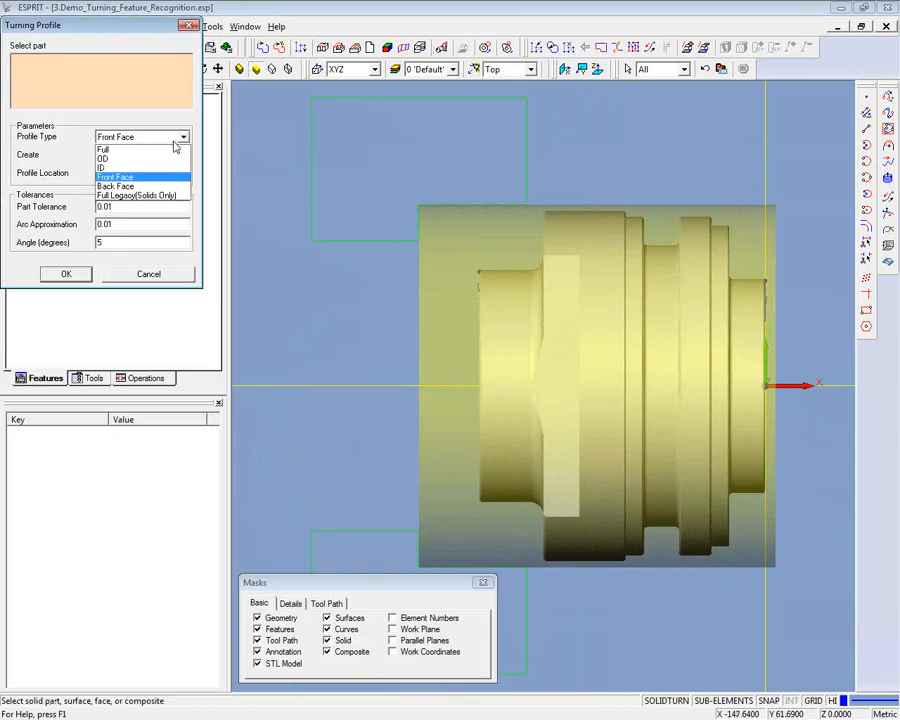
pyautogui.click(104, 159)
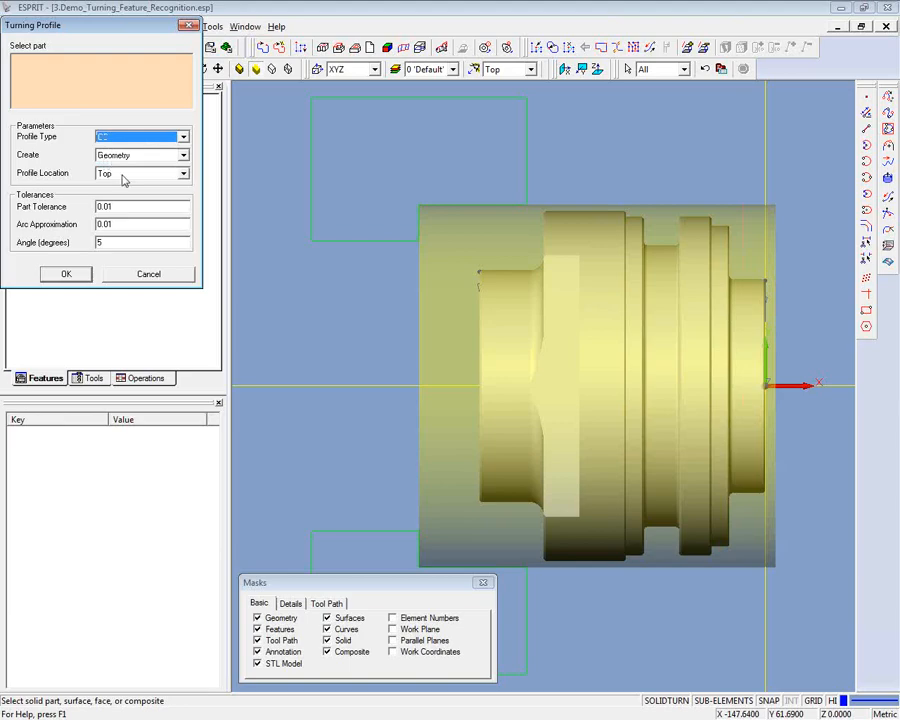
pyautogui.click(604, 240)
pyautogui.rightClick(606, 241)
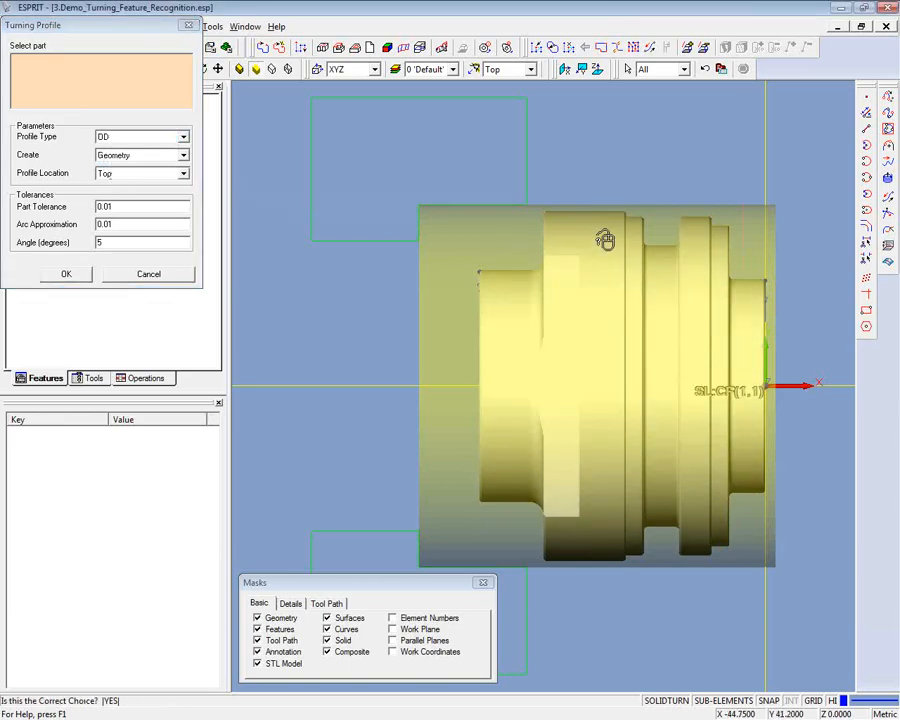
pyautogui.click(605, 239)
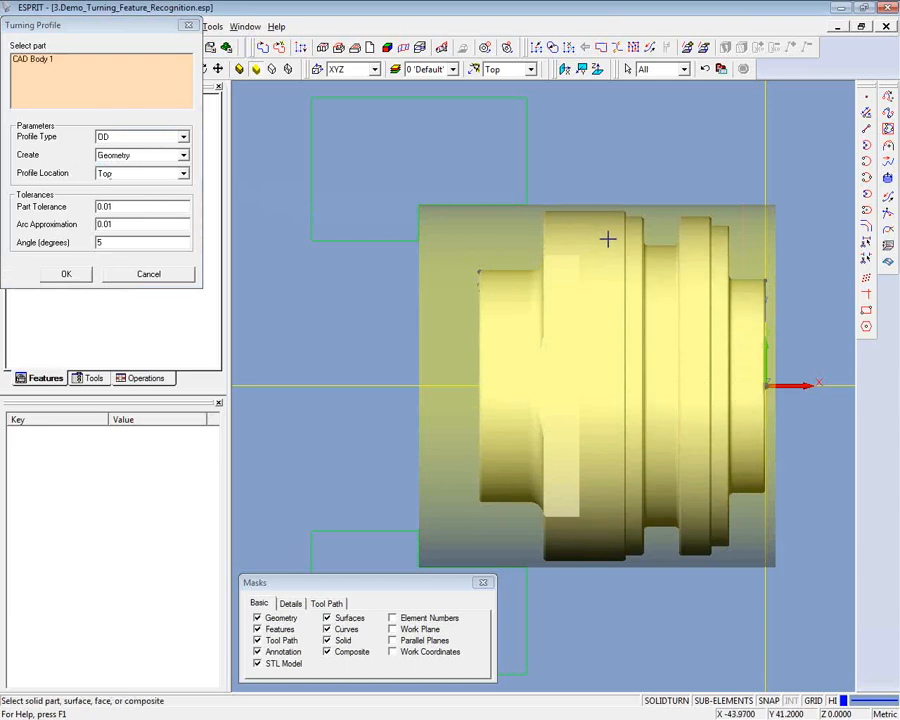
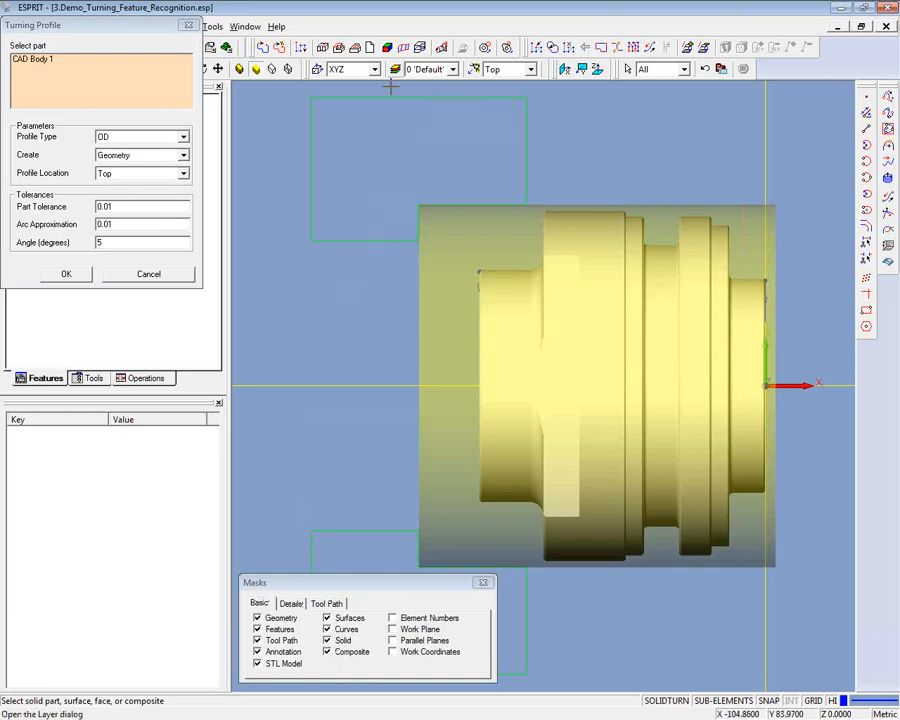
# - Generate the OD profile geometry from the solid part and check it with the solid temporarily hidden
pyautogui.click(327, 641)
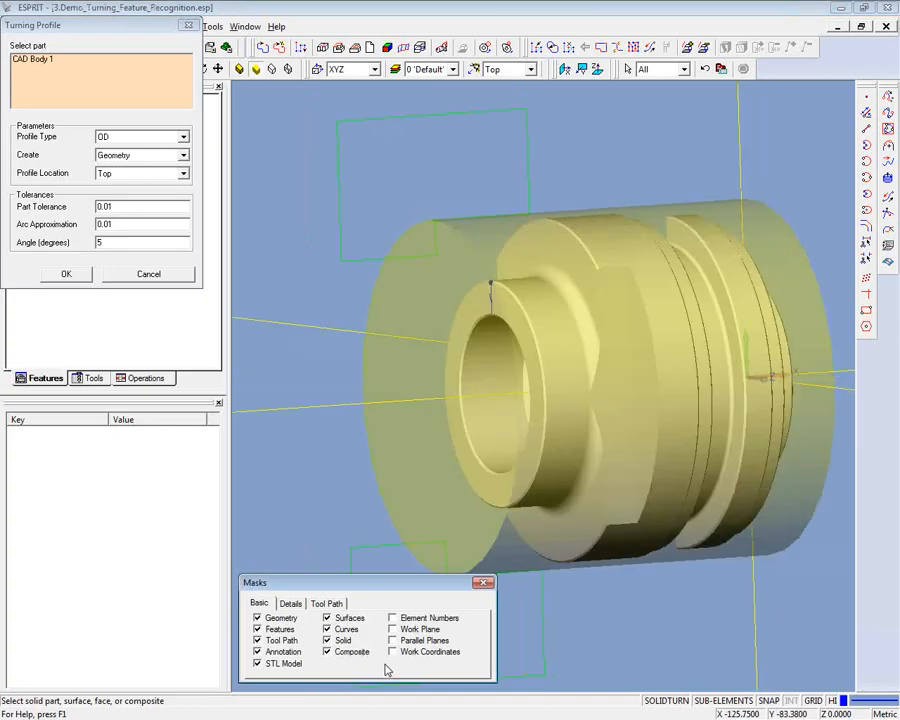
pyautogui.click(82, 278)
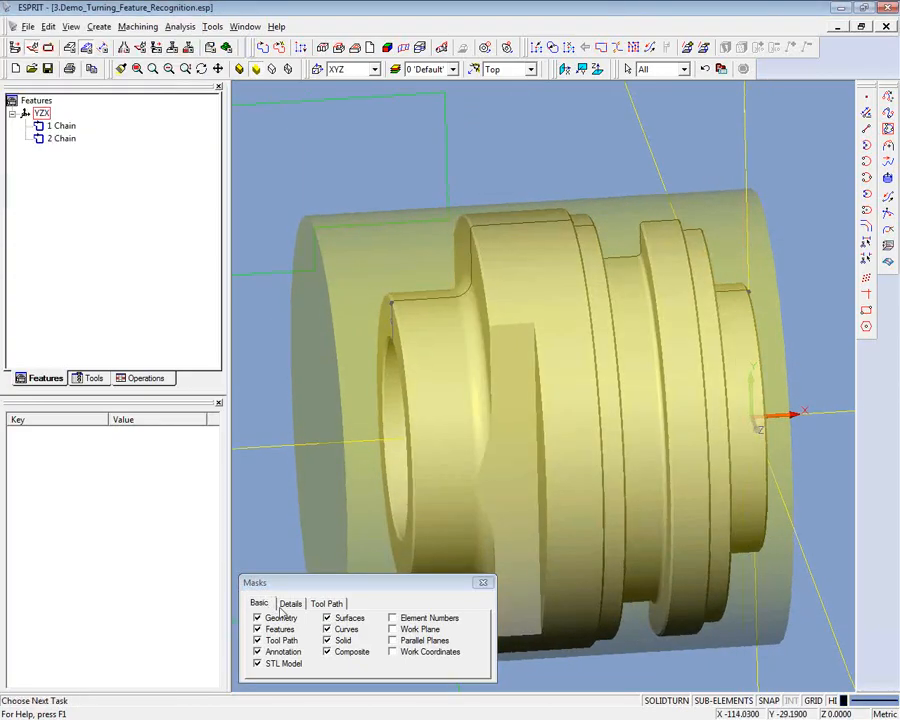
pyautogui.scroll(-3, 299, 607)
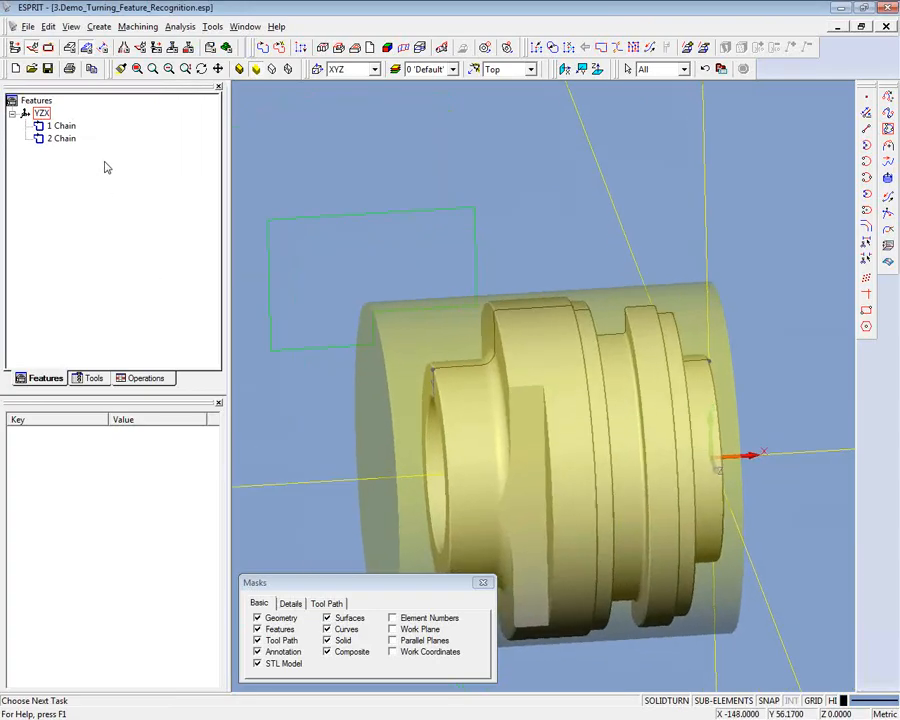
pyautogui.click(326, 640)
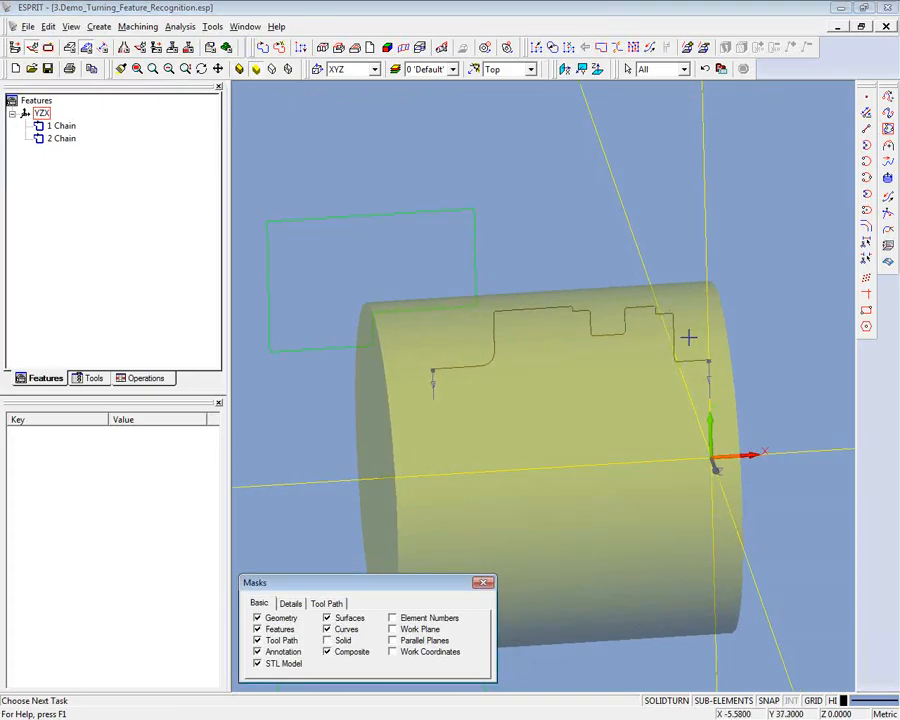
pyautogui.click(326, 640)
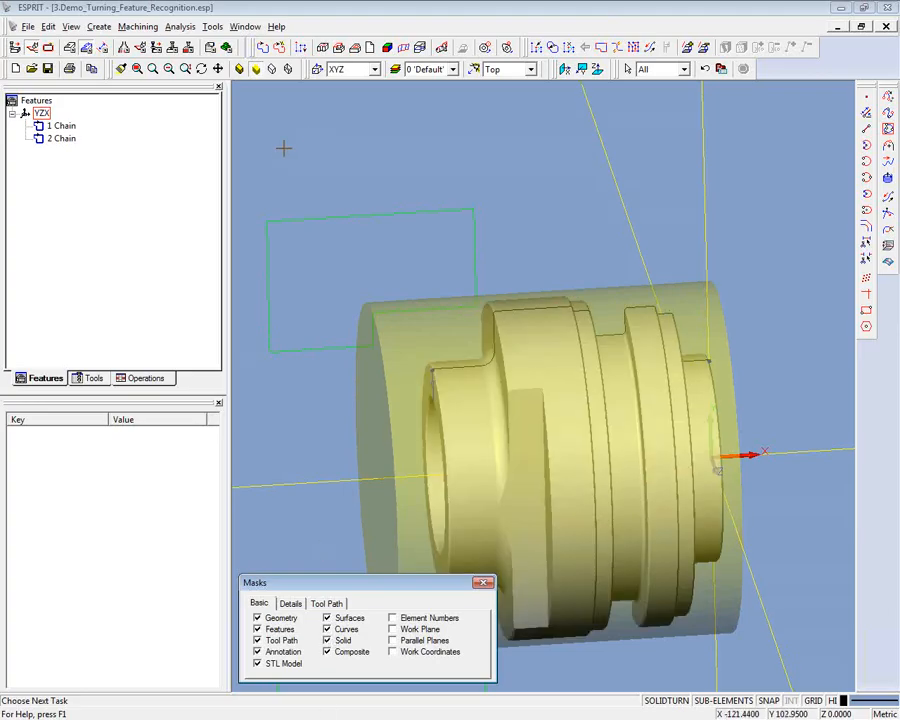
# - Create an ID turning profile as Geometry from the whole solid part
pyautogui.click(440, 48)
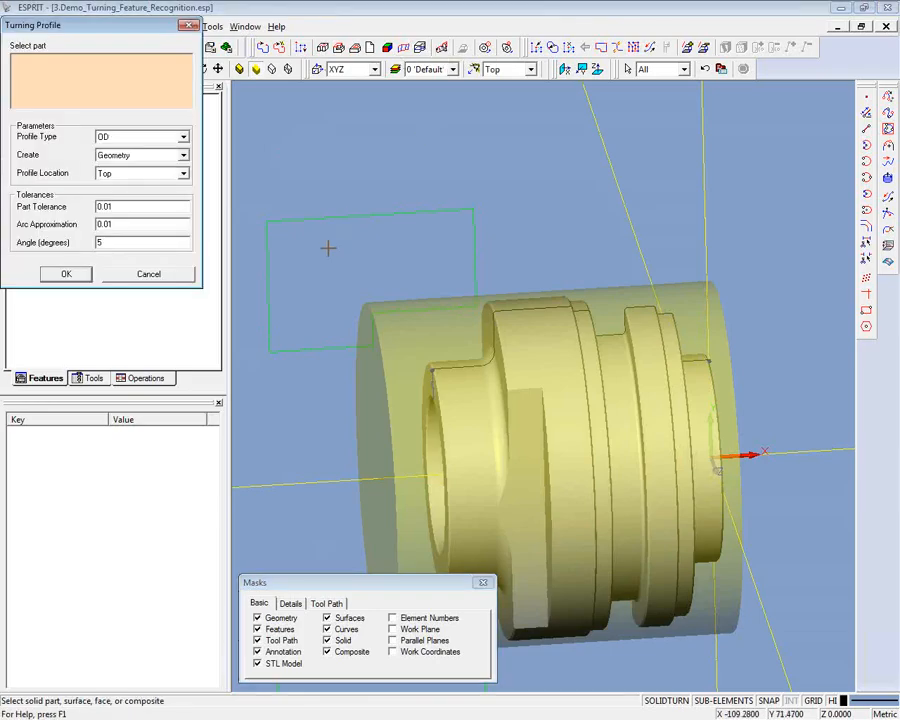
pyautogui.click(183, 137)
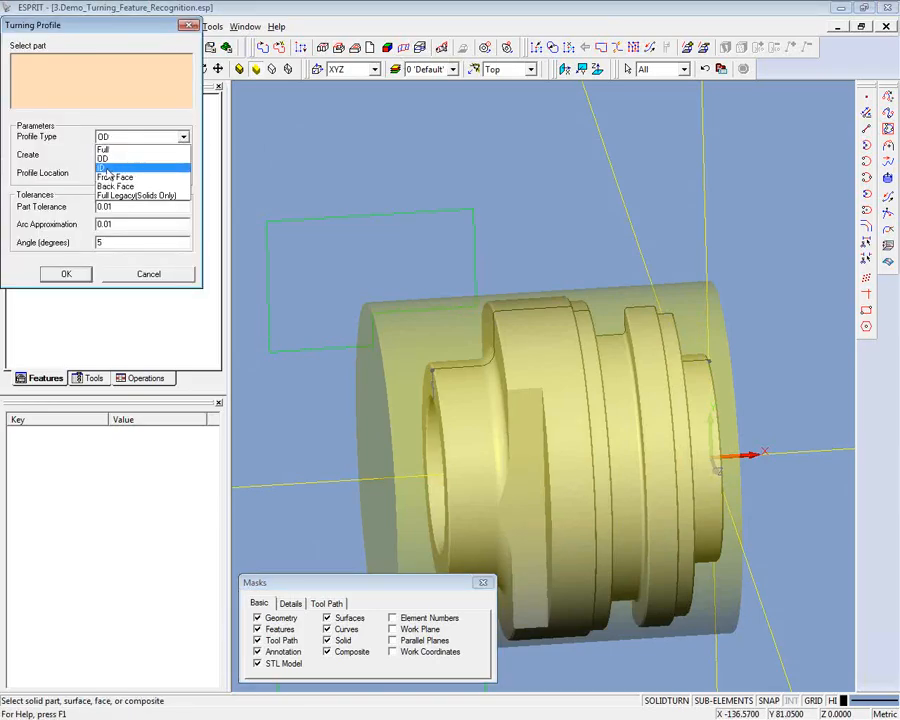
pyautogui.click(108, 168)
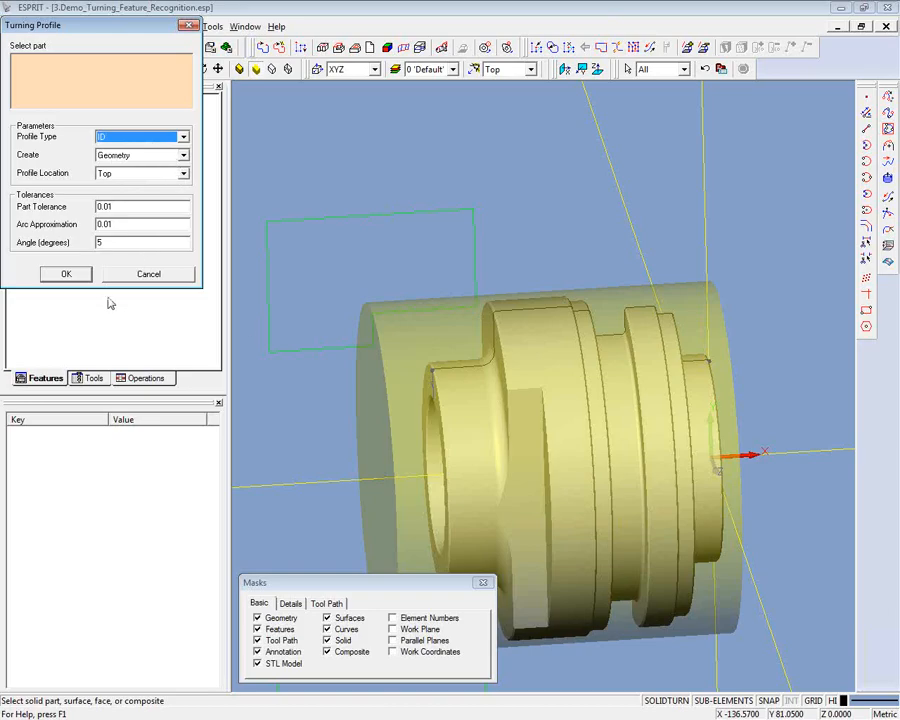
pyautogui.click(553, 355)
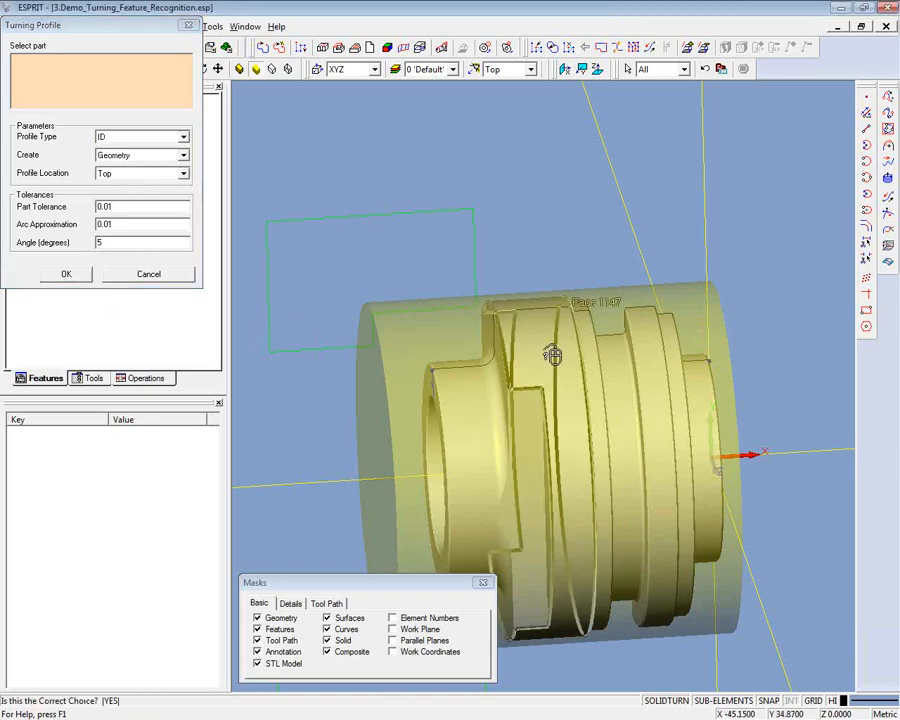
pyautogui.rightClick(553, 355)
pyautogui.click(552, 353)
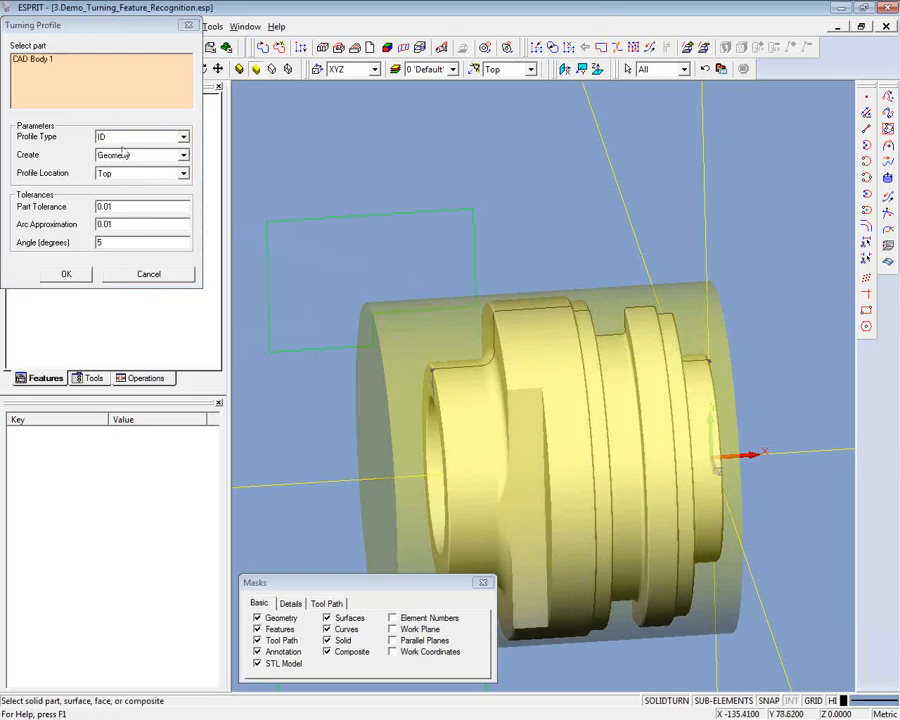
pyautogui.click(82, 274)
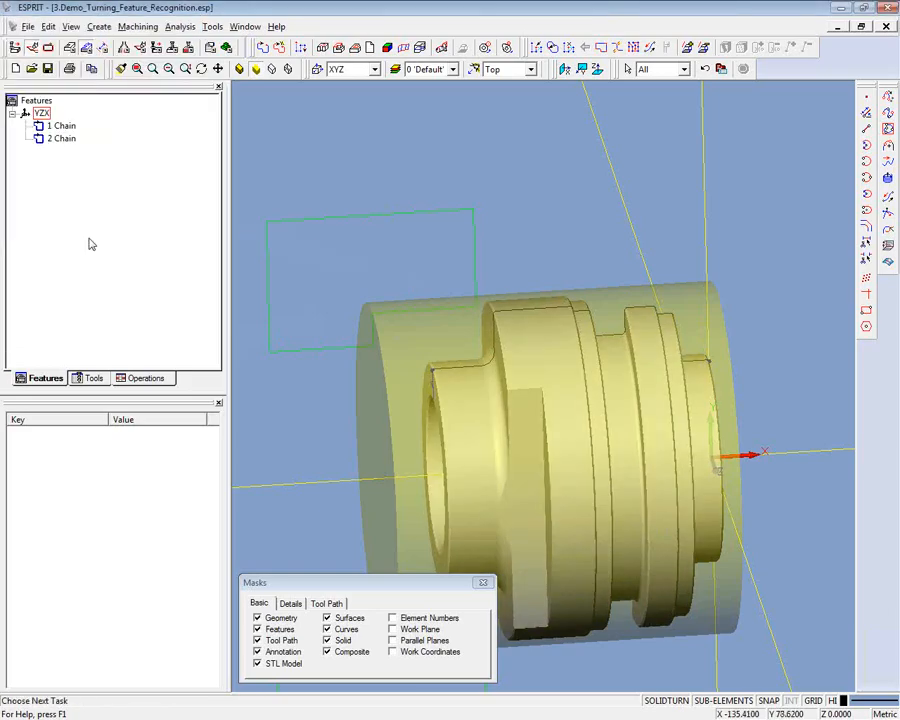
# - Hide the solid and examine the OD and ID profile geometry on its own
pyautogui.click(327, 640)
pyautogui.moveTo(239, 305); pyautogui.dragTo(199, 316, button='middle')
pyautogui.scroll(5, 225, 301)
pyautogui.scroll(-2, 212, 297)
pyautogui.scroll(2, 196, 319)
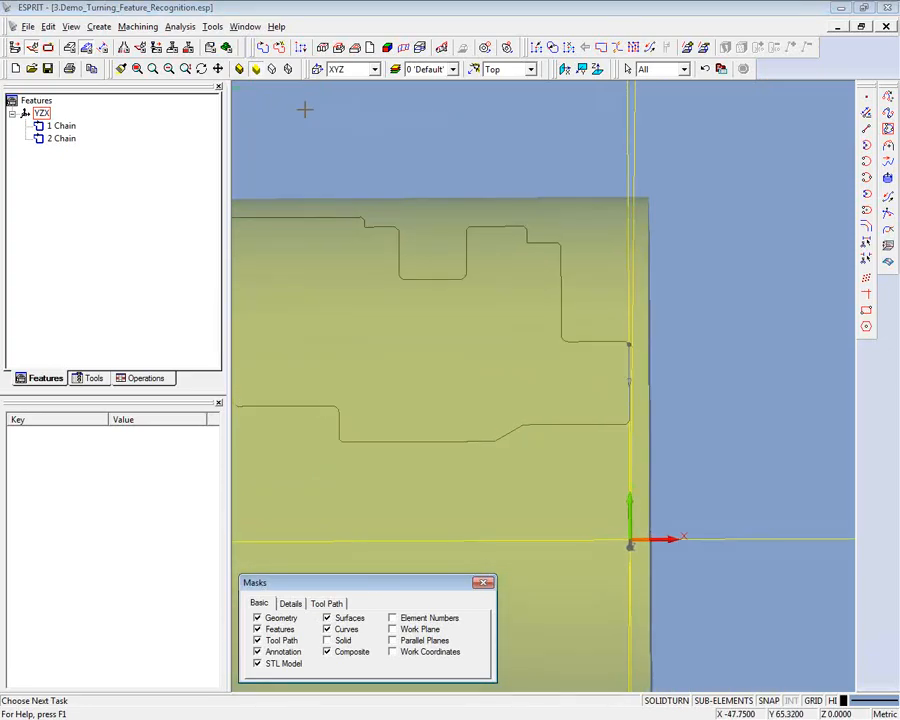
# - Create a chain feature from the OD profile elements between the groove and the front face, and check it in the feature tree
pyautogui.moveTo(496, 199); pyautogui.dragTo(386, 201, button='middle')
pyautogui.scroll(1, 386, 201)
pyautogui.click(385, 201)
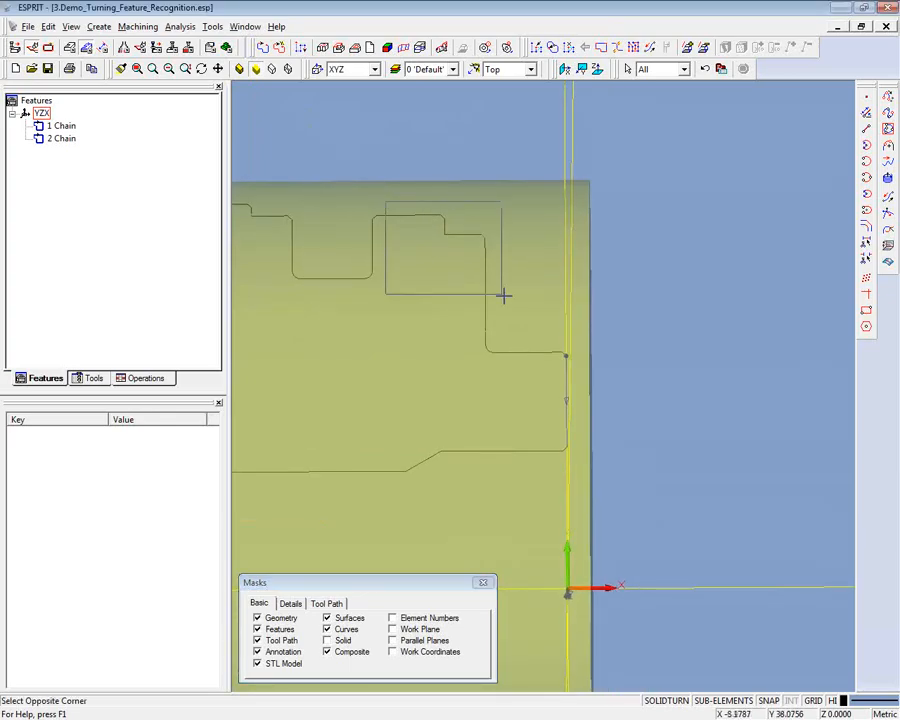
pyautogui.click(587, 352)
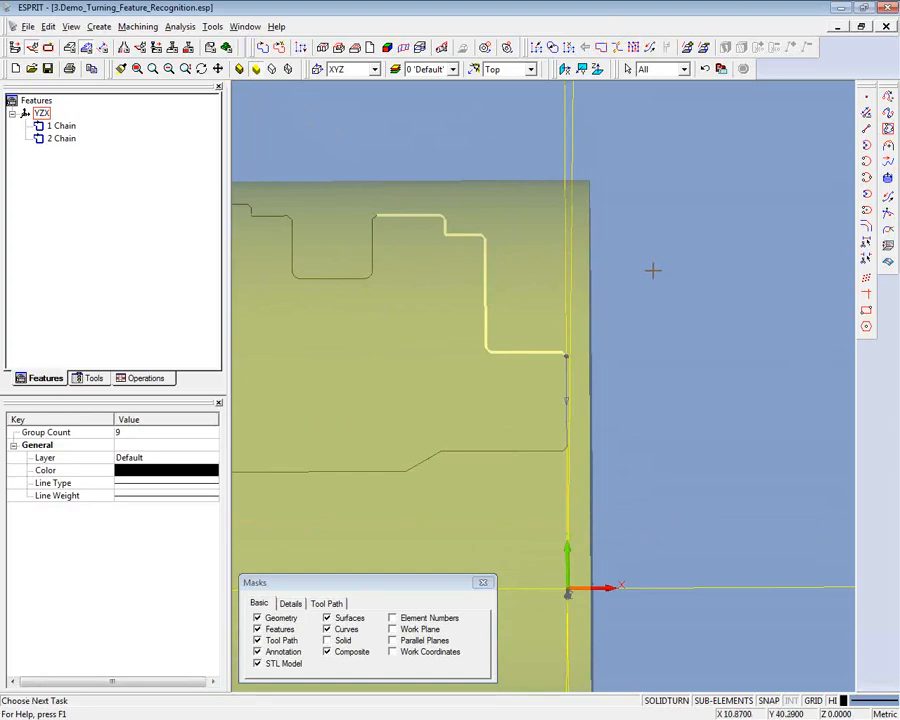
pyautogui.click(300, 47)
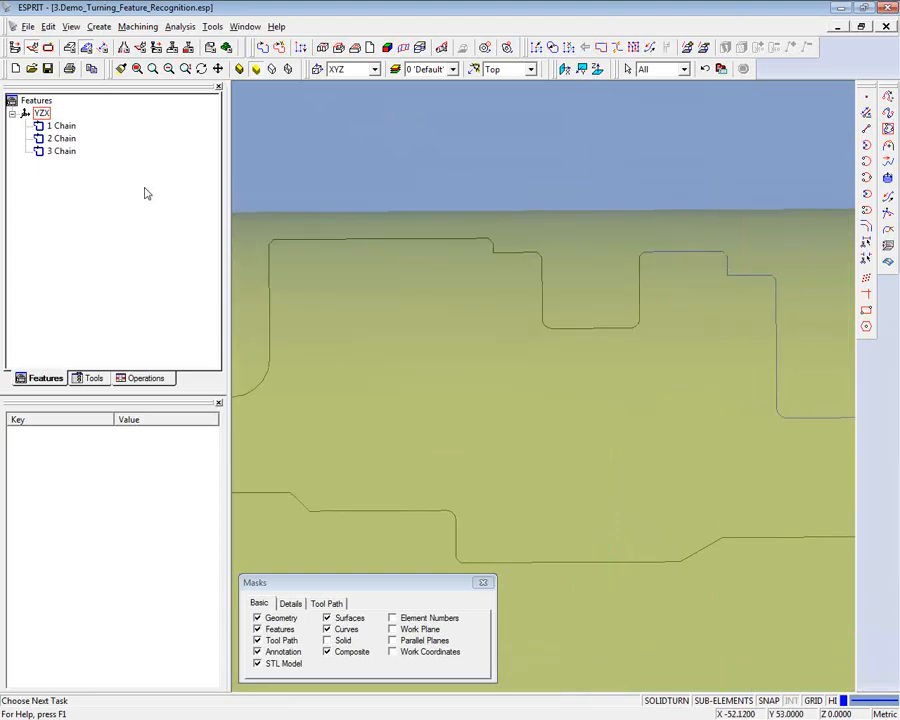
pyautogui.click(60, 151)
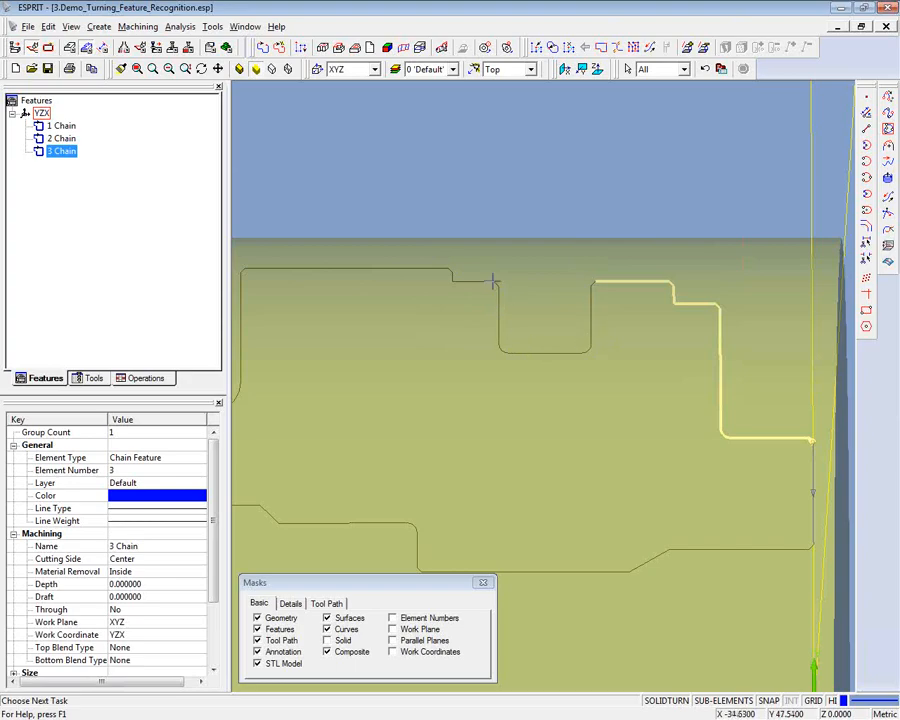
pyautogui.click(397, 187)
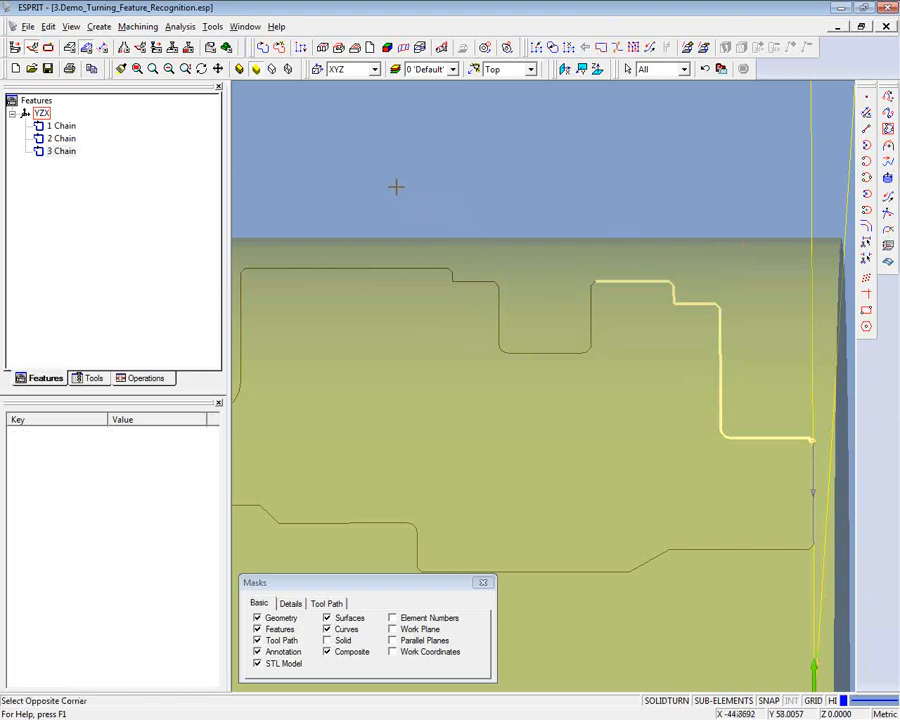
# - Reopen the new OD chain and extend it straight across the groove to the rear end of the largest diameter
pyautogui.click(263, 49)
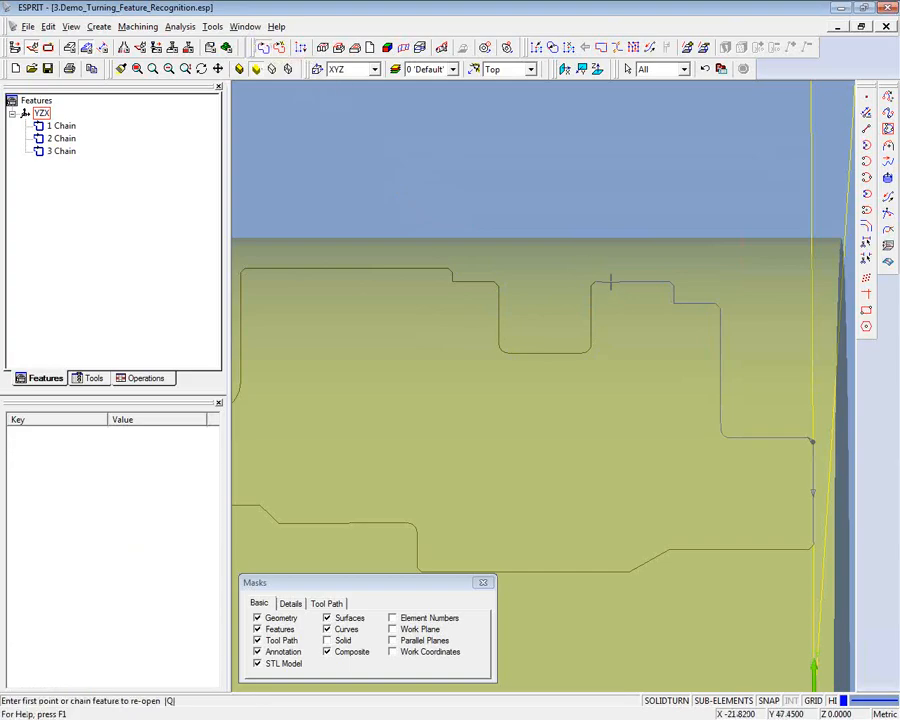
pyautogui.click(610, 284)
pyautogui.click(610, 284)
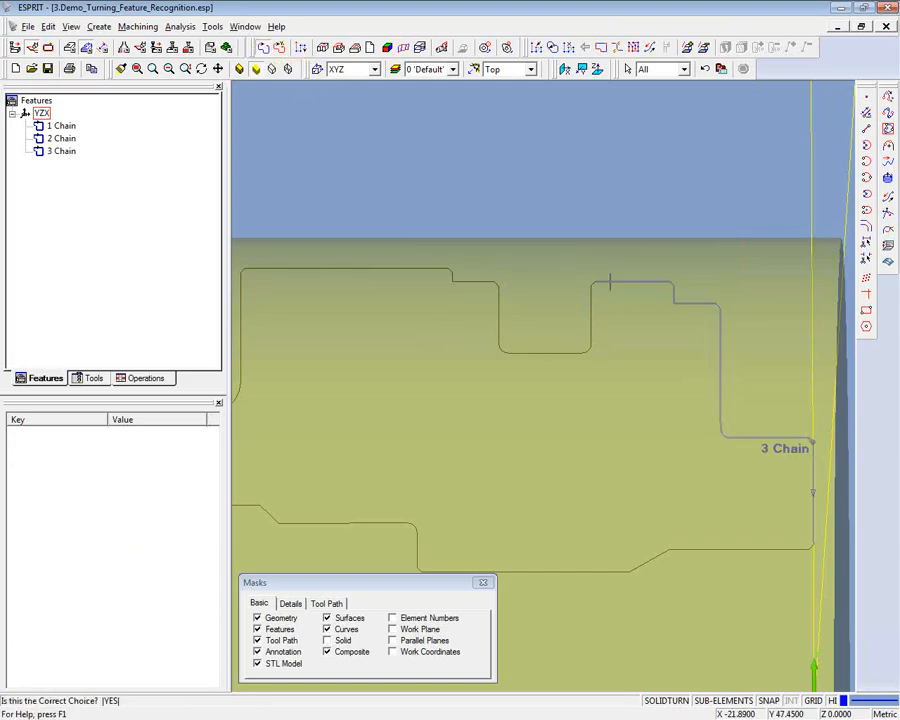
pyautogui.scroll(4, 481, 269)
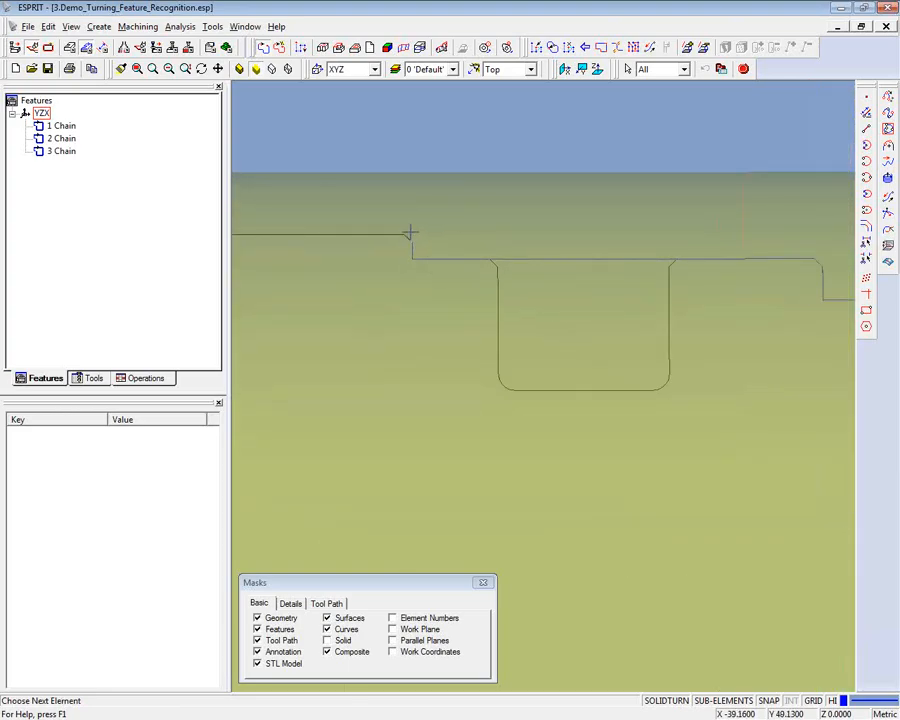
pyautogui.scroll(4, 412, 206)
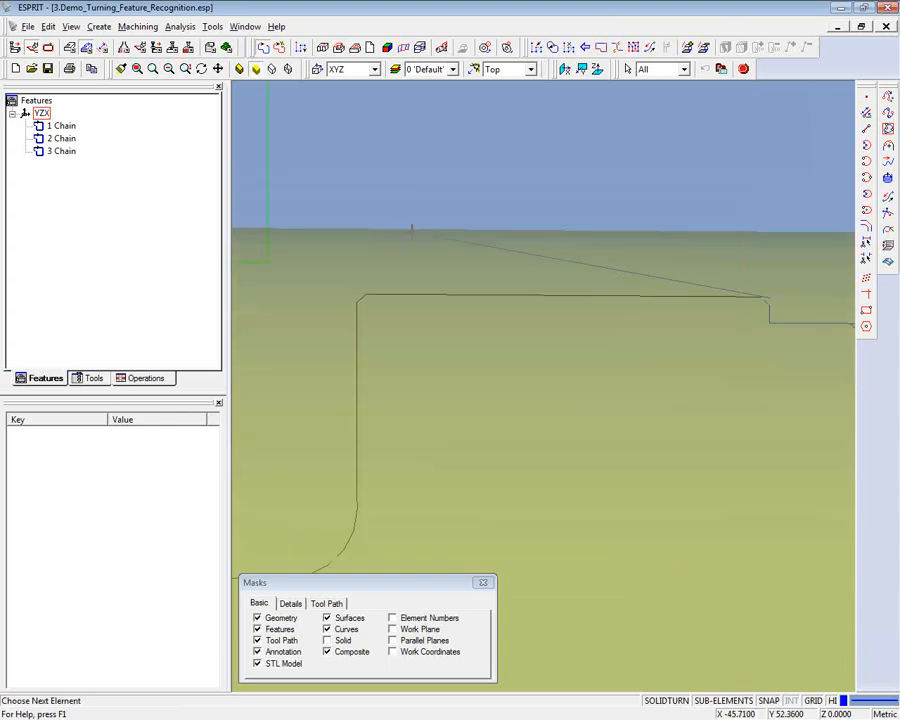
pyautogui.moveTo(412, 232); pyautogui.dragTo(529, 244, button='middle')
pyautogui.click(489, 305)
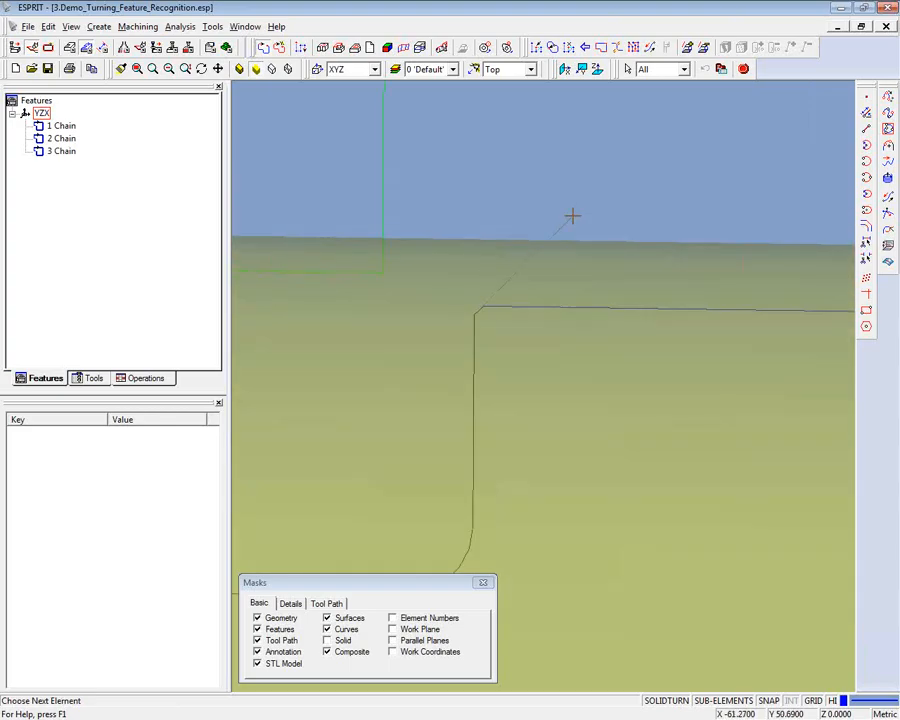
pyautogui.click(744, 69)
pyautogui.scroll(-3, 634, 162)
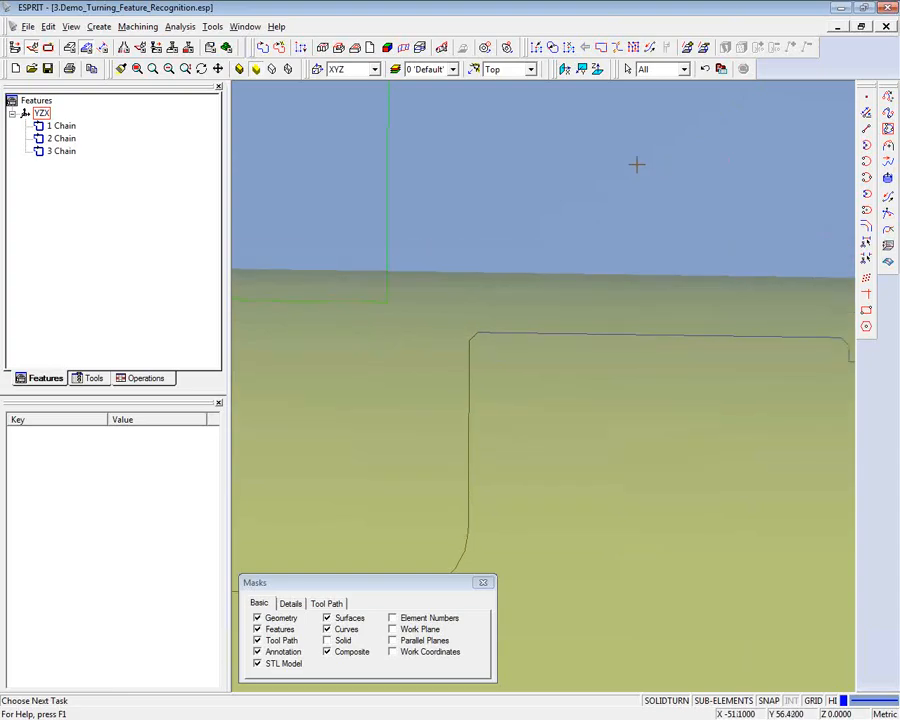
# - Check the extended OD chain on the model and rename it FRONT OD
pyautogui.click(75, 153)
pyautogui.moveTo(543, 266); pyautogui.dragTo(777, 372, button='middle')
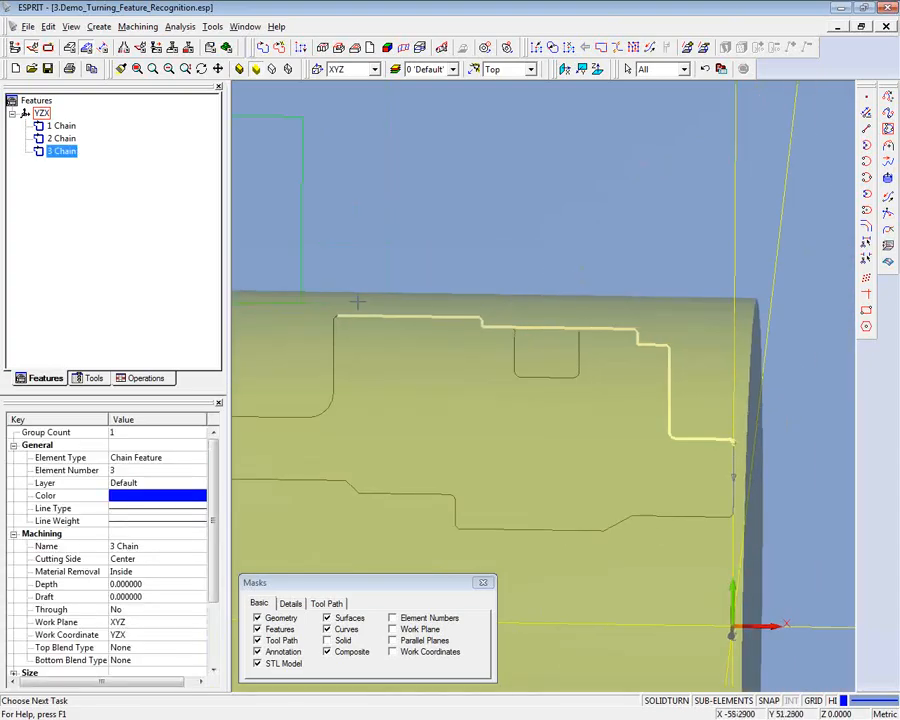
pyautogui.moveTo(525, 172); pyautogui.dragTo(529, 171, button='middle')
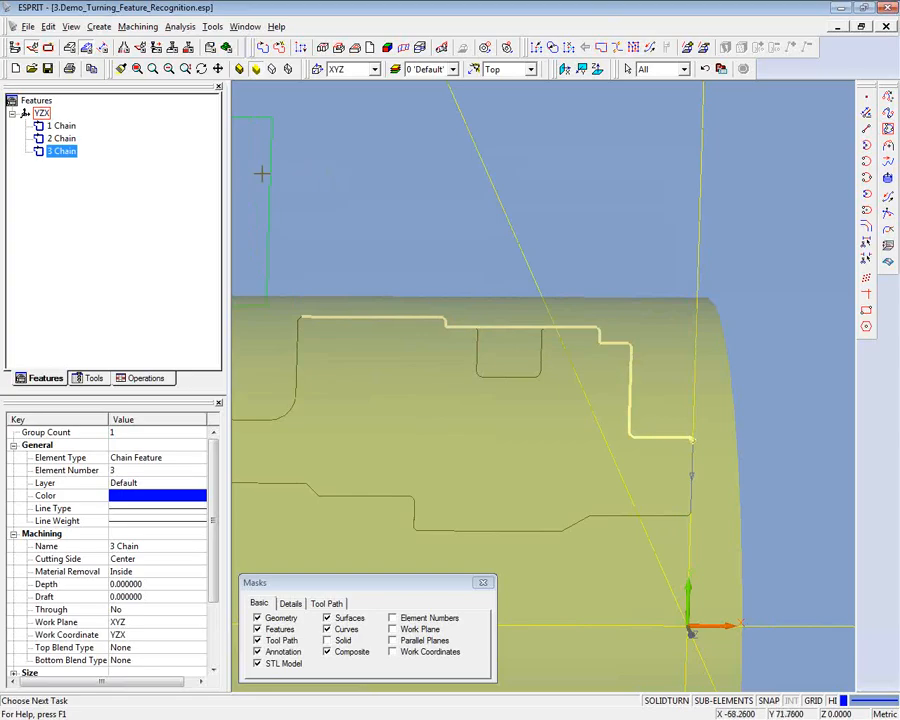
pyautogui.rightClick(72, 155)
pyautogui.click(112, 210)
pyautogui.write('FRONT')
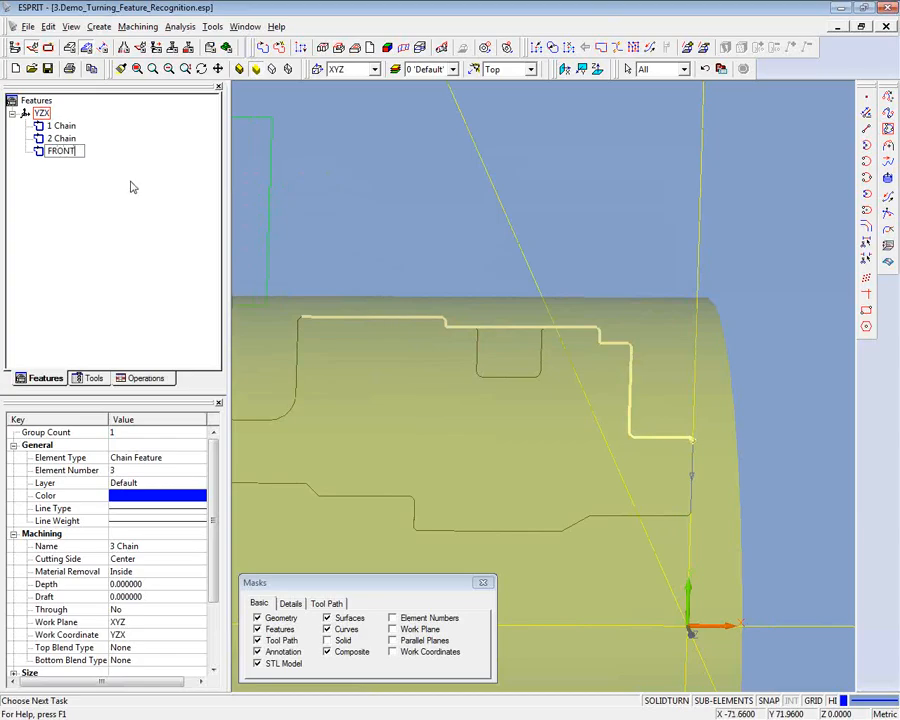
pyautogui.write(' OD')
# - Rename the chain feature on the part's back end face as REAR FACE
pyautogui.click(60, 139)
pyautogui.click(55, 141)
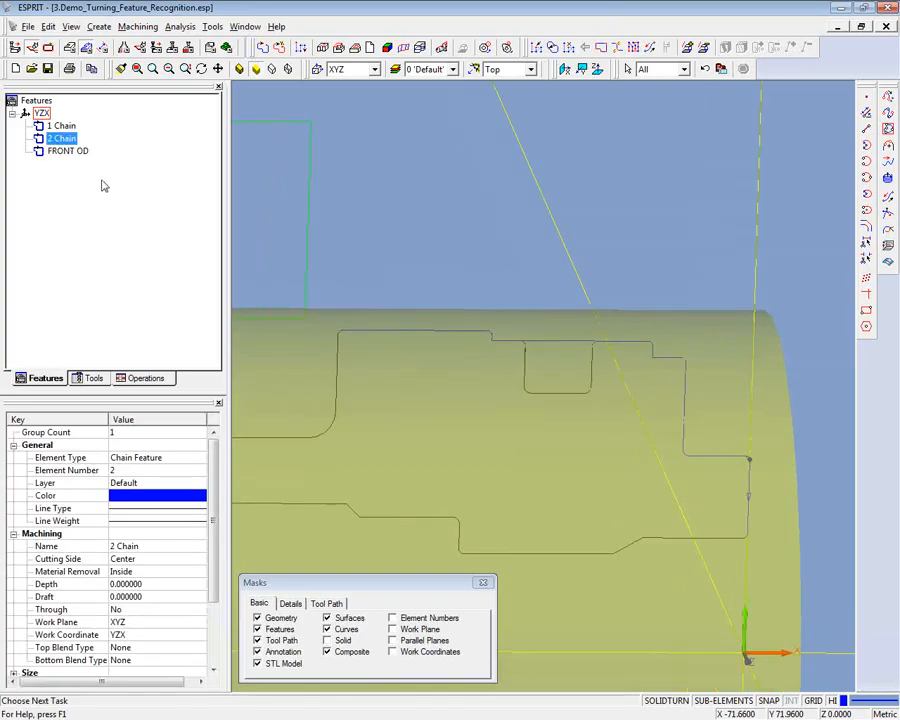
pyautogui.rightClick(55, 141)
pyautogui.click(95, 200)
pyautogui.write('REQA')
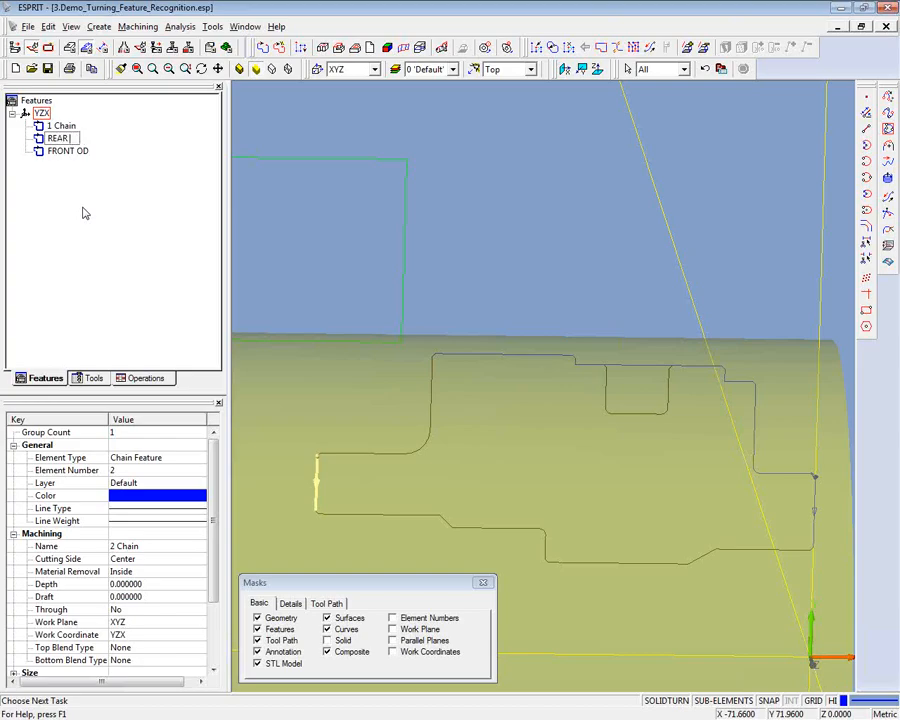
pyautogui.write('FACE')
# - Rename the chain feature on the part's front end face as FRONT FACE
pyautogui.click(62, 126)
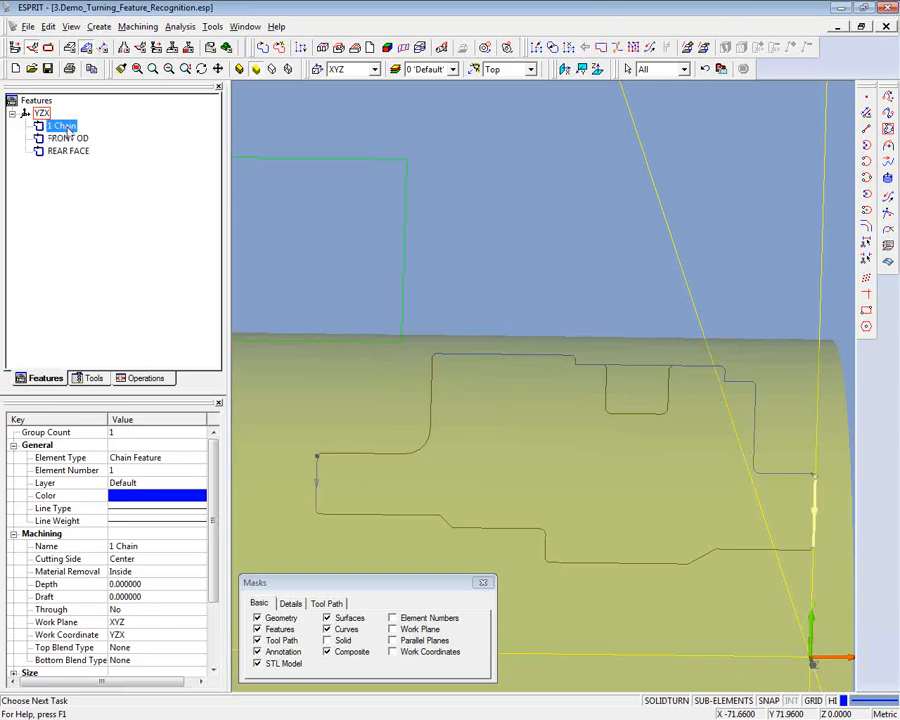
pyautogui.rightClick(66, 131)
pyautogui.click(104, 185)
pyautogui.write('FRONT FACE')
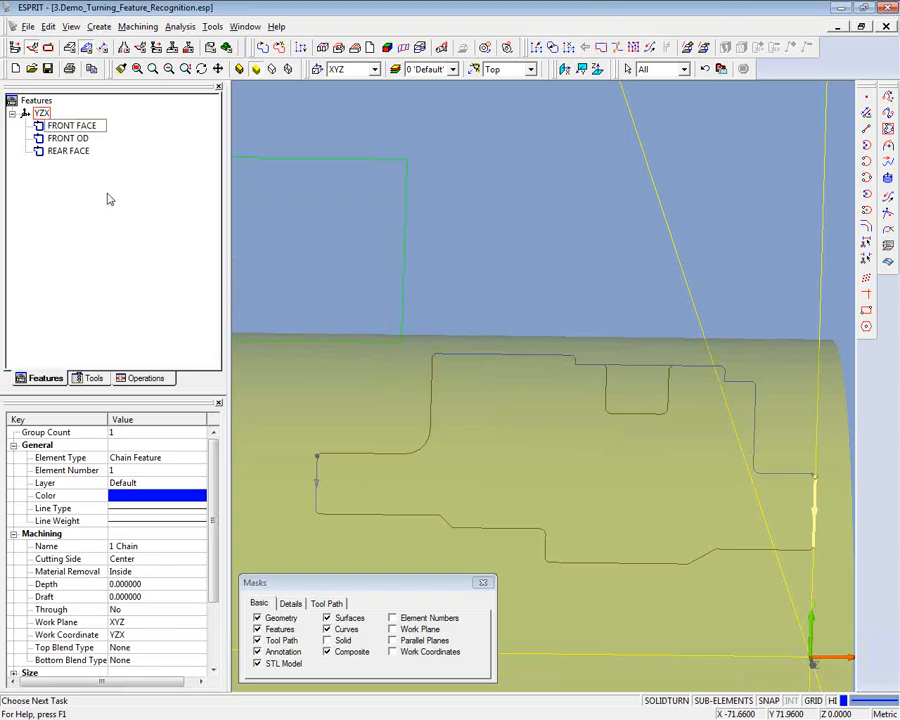
pyautogui.click(141, 228)
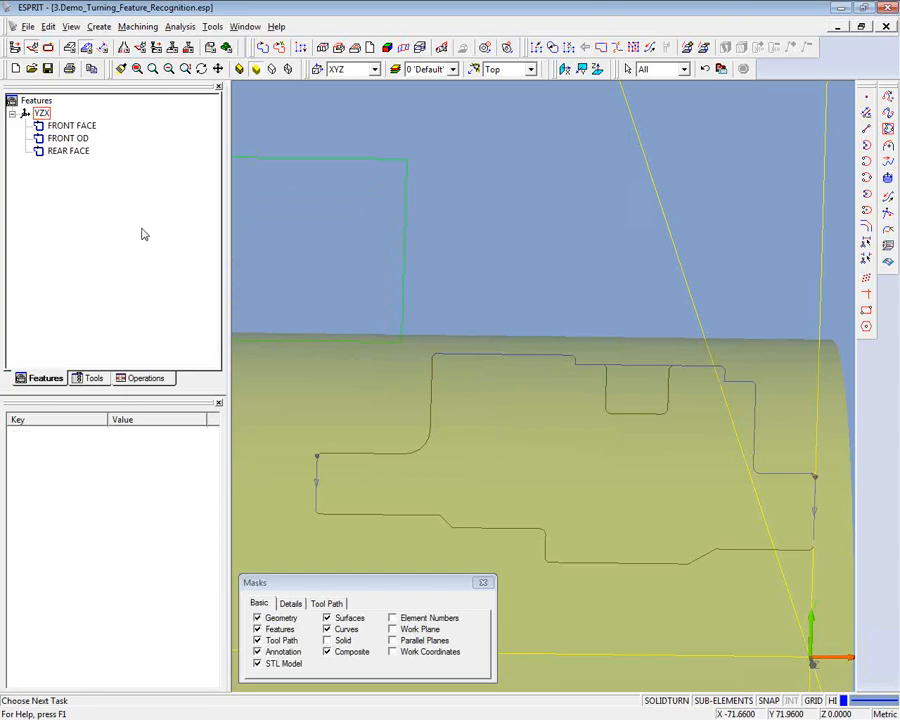
# - Create a chain feature from the groove's walls, floor, rounded corners and edge chamfers in the OD profile
pyautogui.scroll(-2, 279, 275)
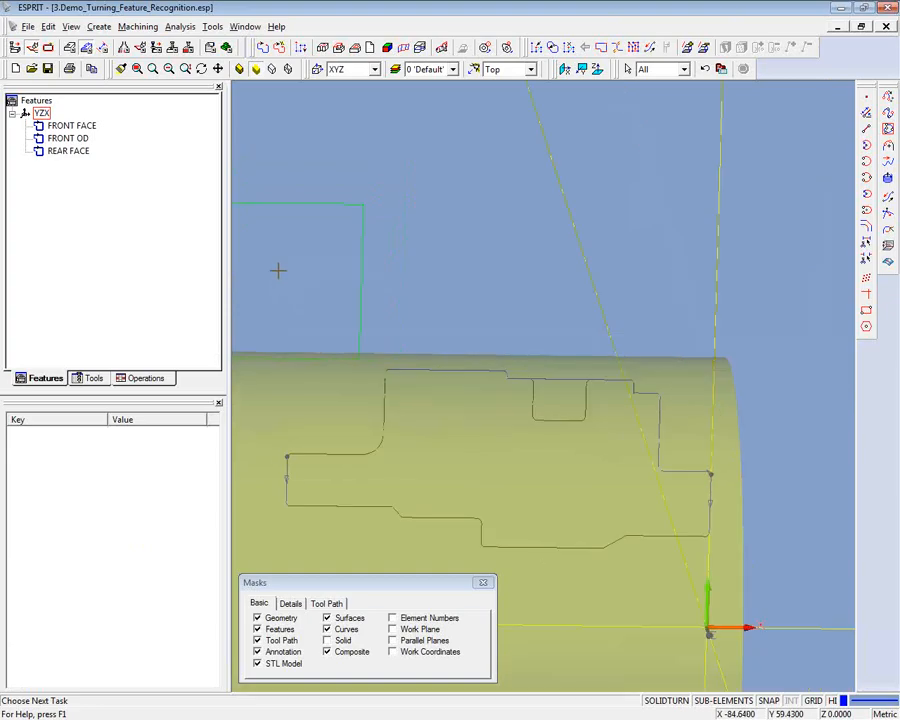
pyautogui.scroll(1, 358, 327)
pyautogui.scroll(4, 370, 452)
pyautogui.scroll(3, 370, 452)
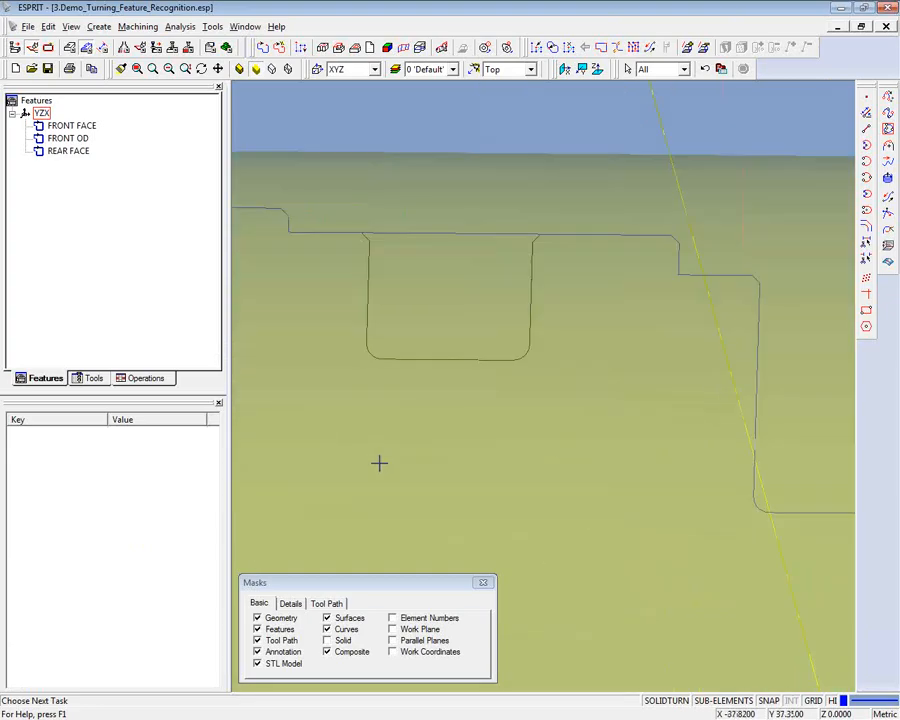
pyautogui.click(381, 424)
pyautogui.click(635, 247)
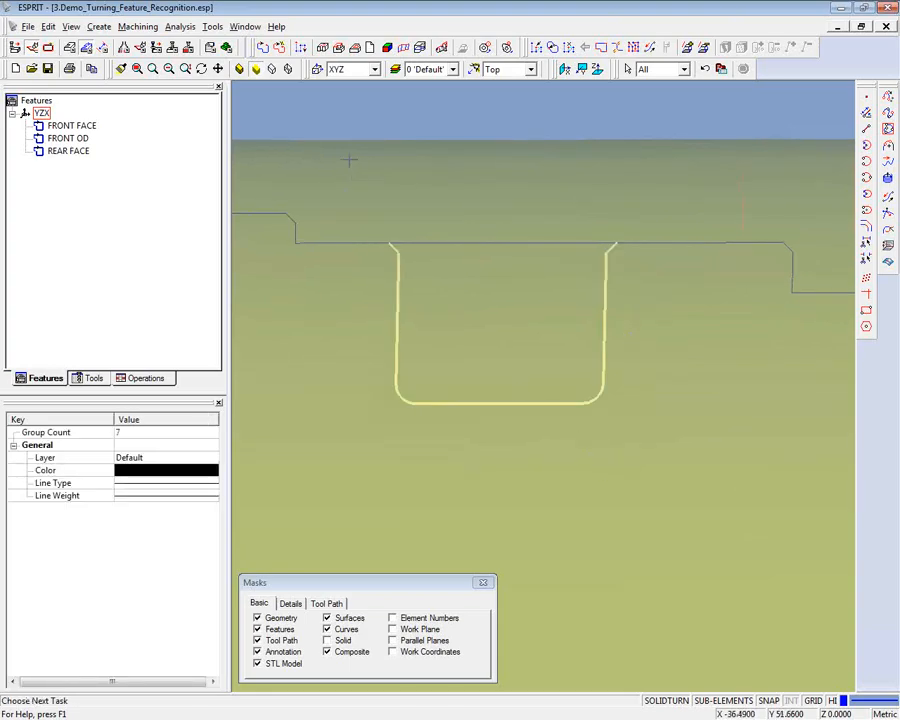
pyautogui.click(281, 50)
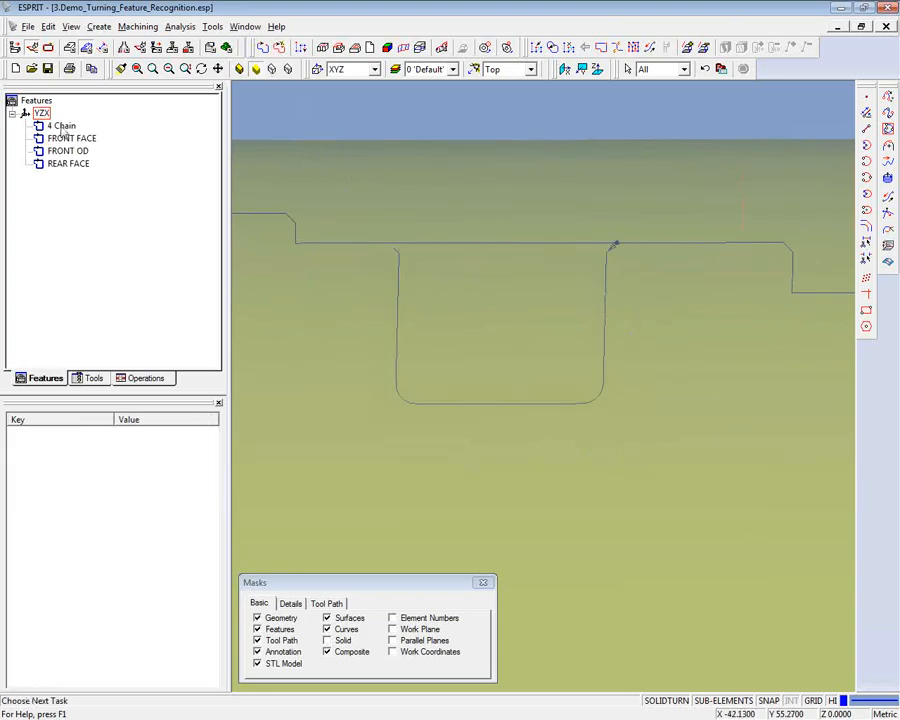
# - Rename the chain feature on the groove profile as GROOVE
pyautogui.click(62, 126)
pyautogui.rightClick(75, 125)
pyautogui.click(111, 185)
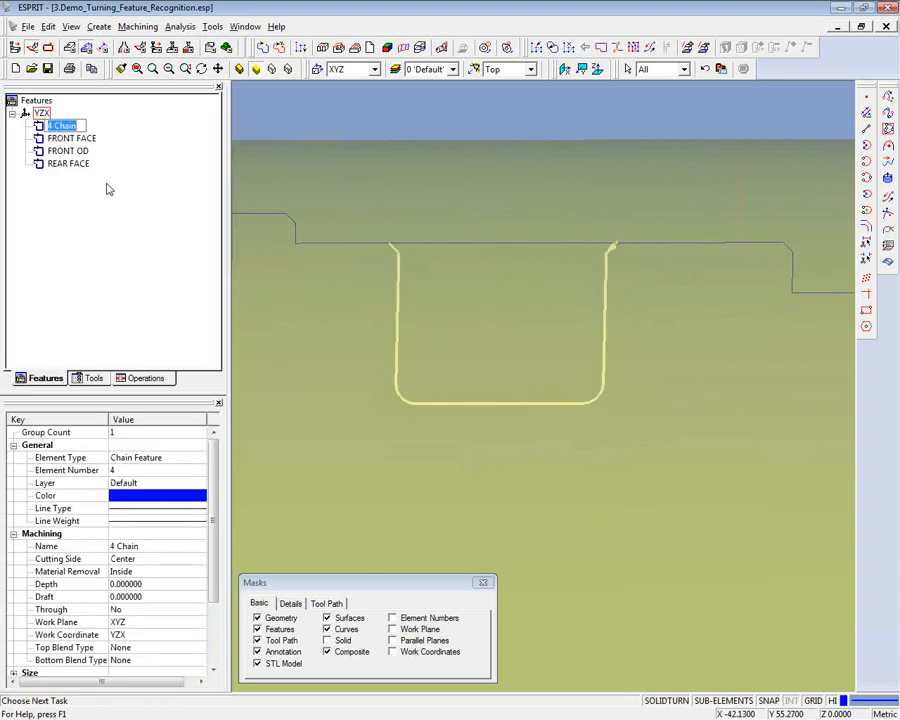
pyautogui.write('GROOVE')
pyautogui.click(104, 273)
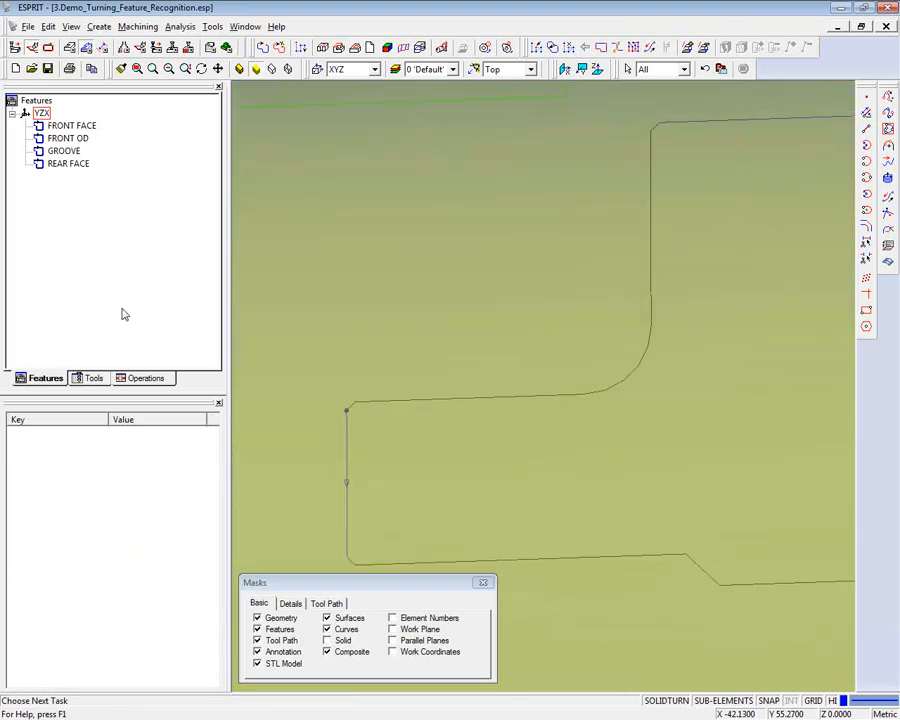
# - Create a chain feature from the rear OD profile, covering the edge chamfers, rear diameter, fillet radius and shoulder wall
pyautogui.click(310, 418)
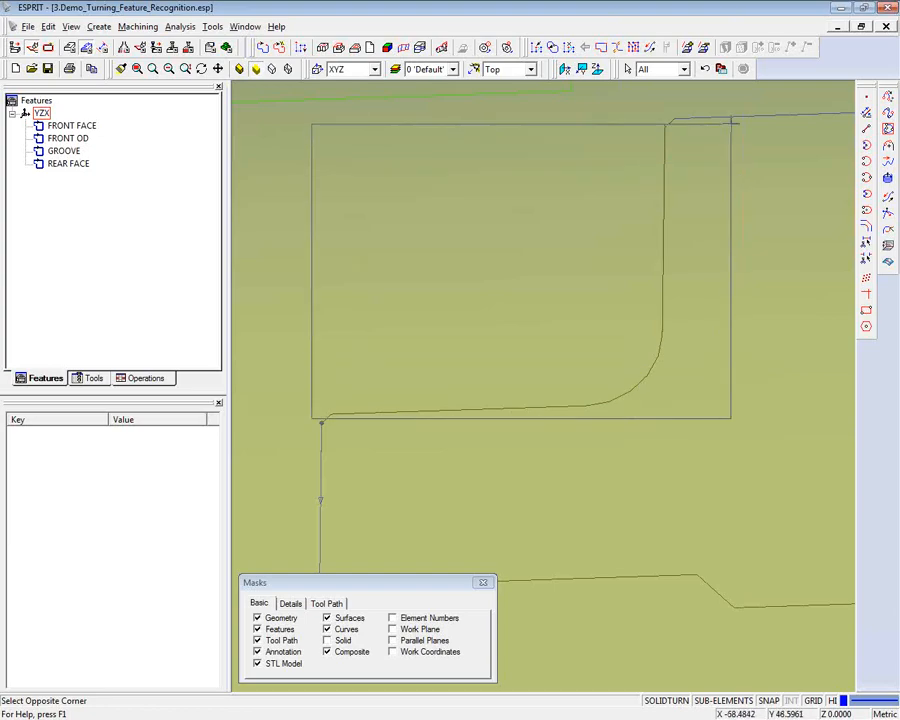
pyautogui.click(730, 124)
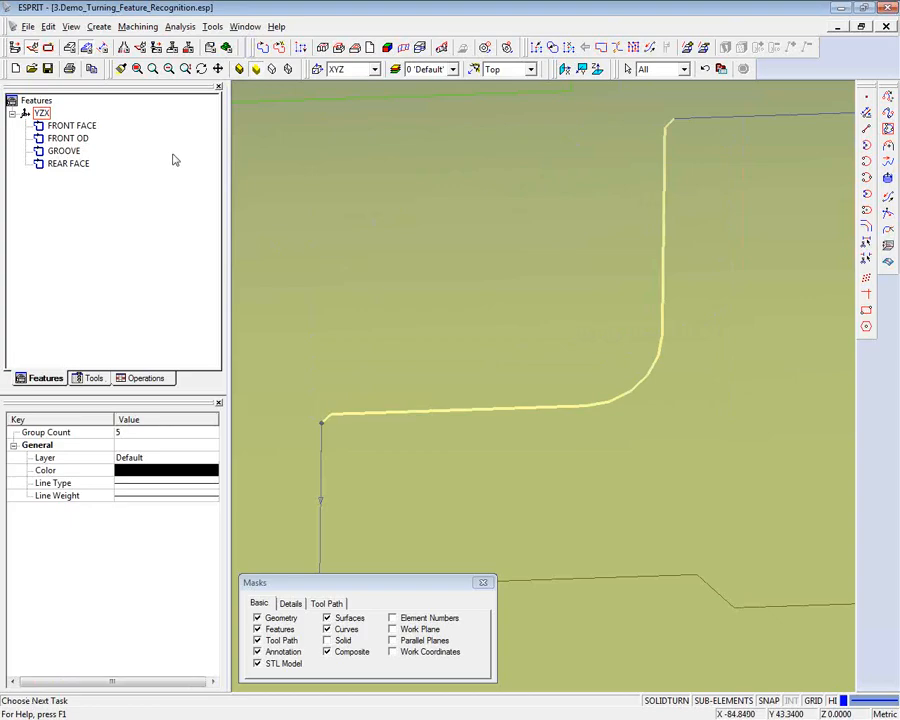
pyautogui.click(279, 48)
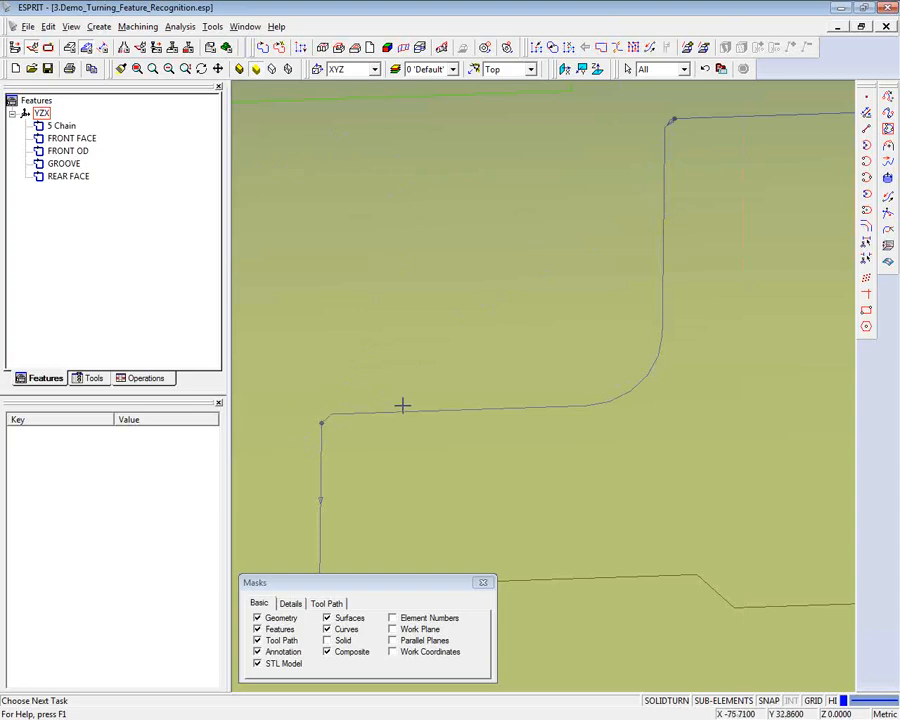
# - Reverse the direction of the rear OD chain so it starts at the rear face
pyautogui.click(889, 213)
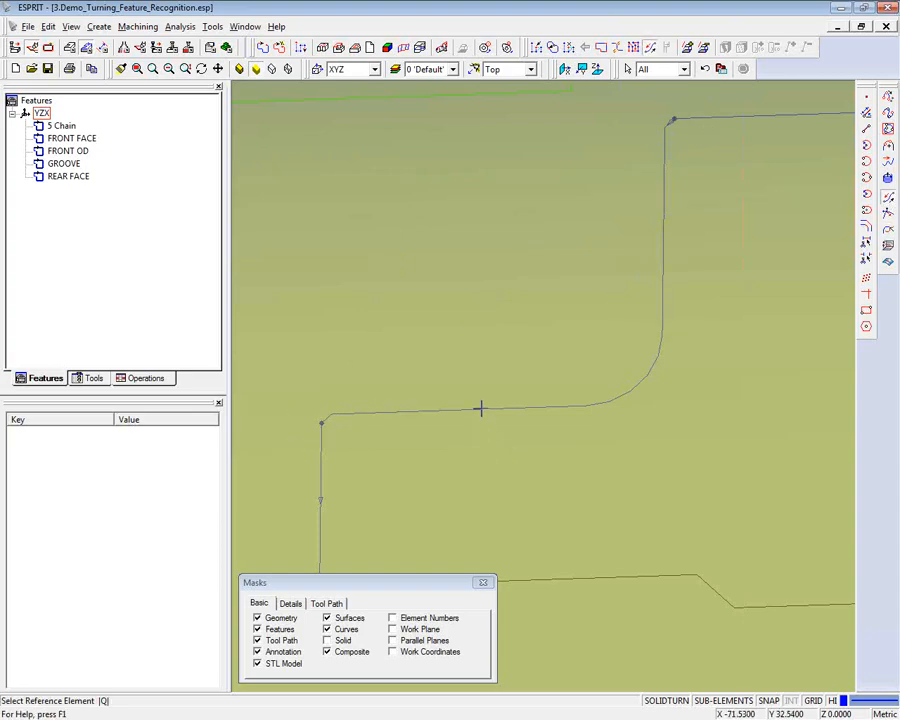
pyautogui.click(480, 409)
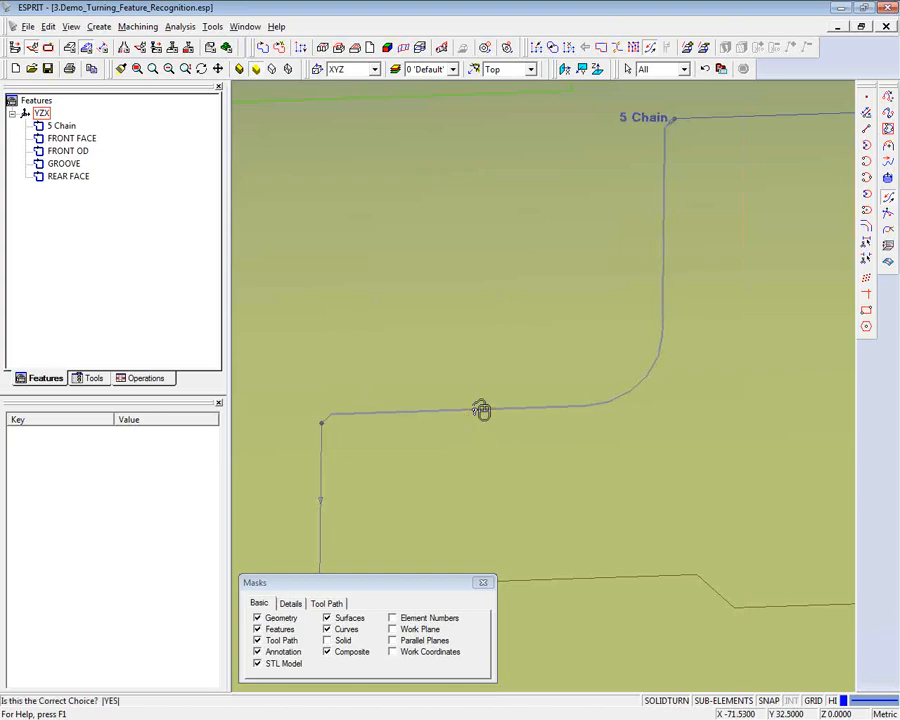
pyautogui.click(482, 410)
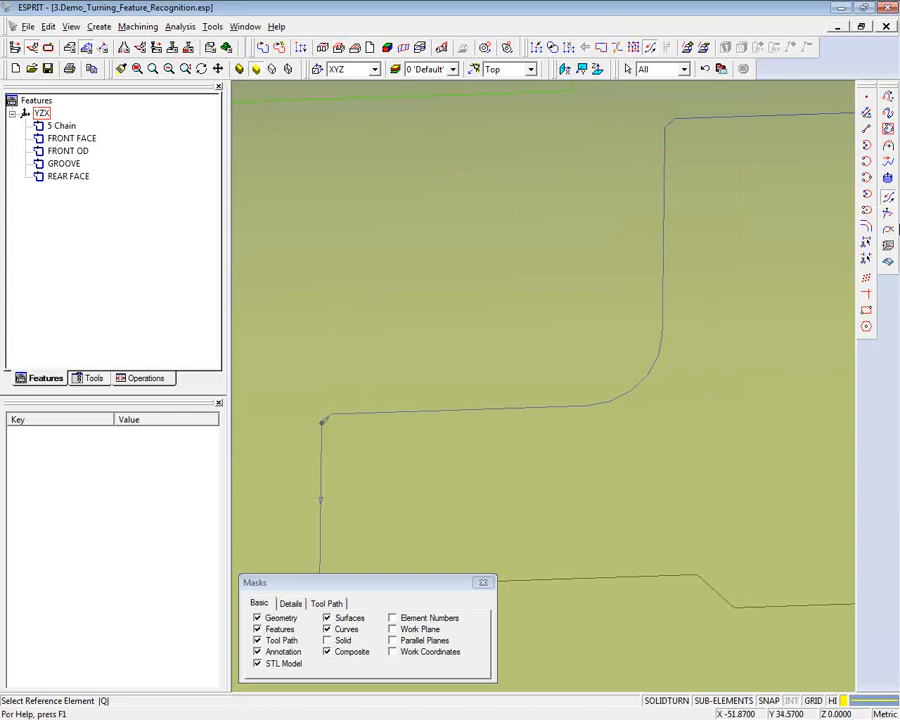
pyautogui.scroll(-3, 898, 238)
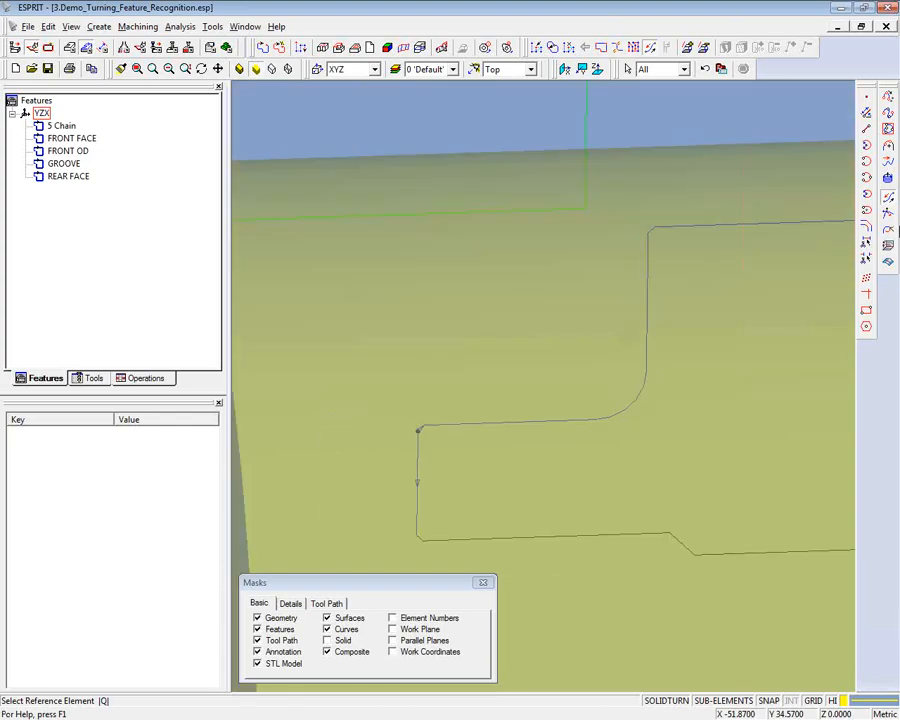
pyautogui.press('Escape')
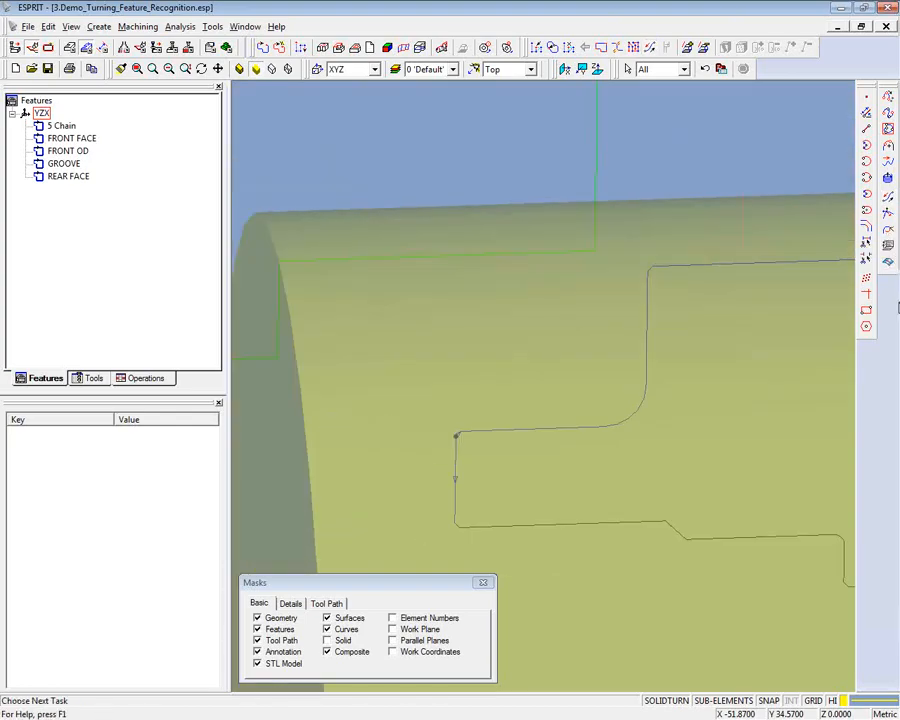
# - Rename the rear OD profile's chain feature as REAR OD
pyautogui.click(68, 127)
pyautogui.rightClick(72, 127)
pyautogui.click(80, 187)
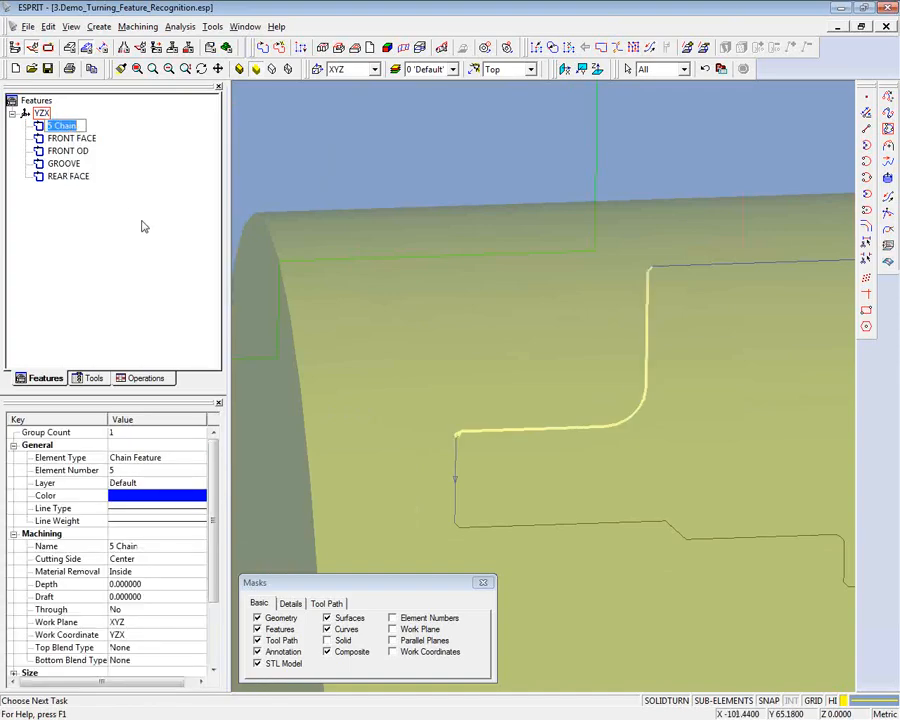
pyautogui.write('REAR OD')
pyautogui.click(316, 168)
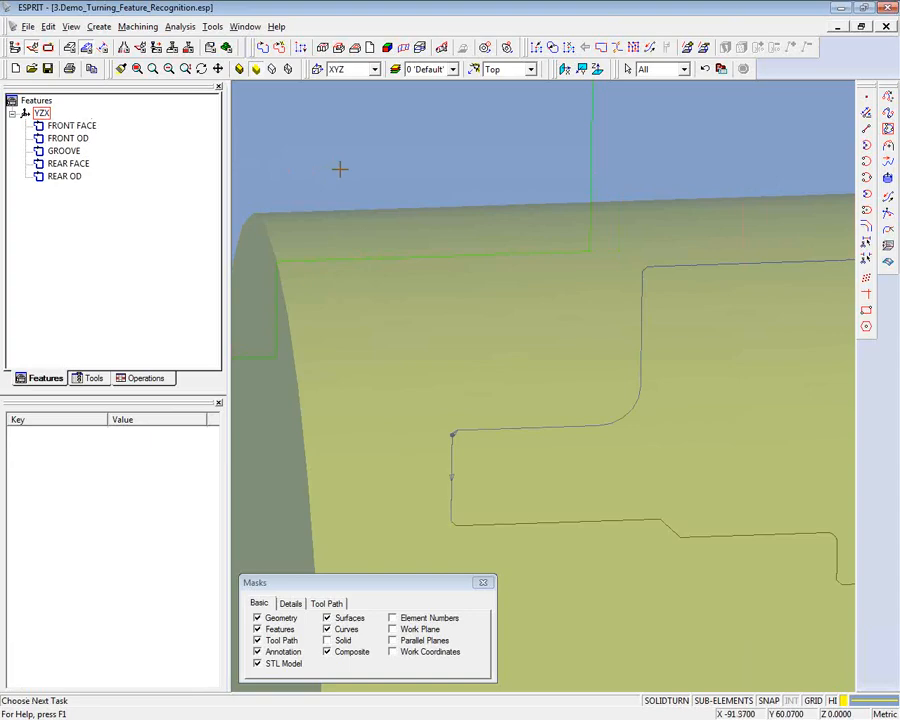
# - Create a chain feature from the front ID profile, covering the front edge break, front bore, taper and small bore
pyautogui.scroll(-3, 340, 169)
pyautogui.scroll(3, 392, 325)
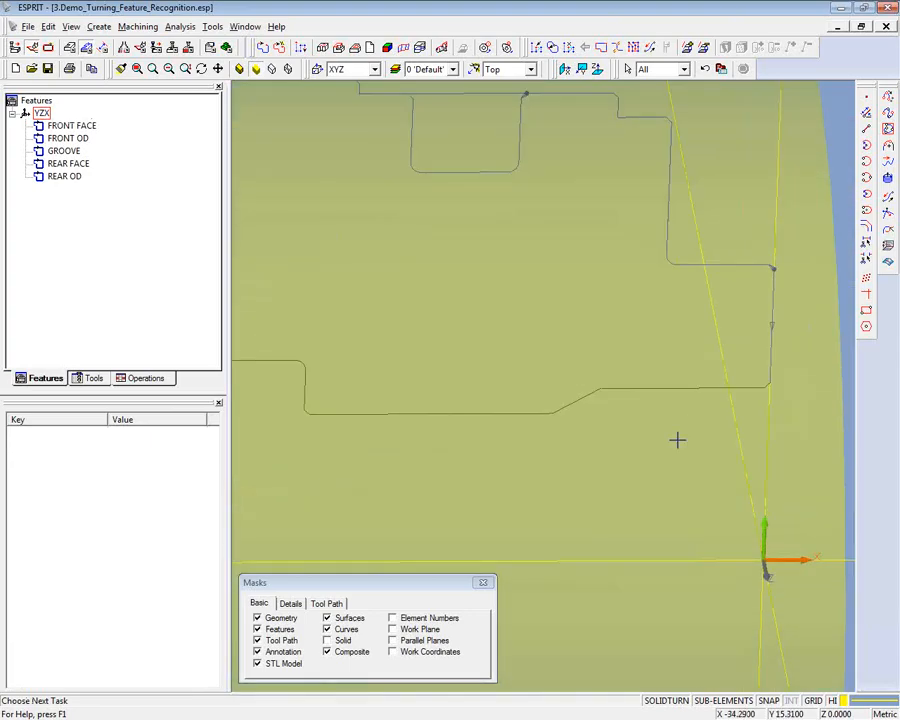
pyautogui.click(531, 69)
pyautogui.click(511, 96)
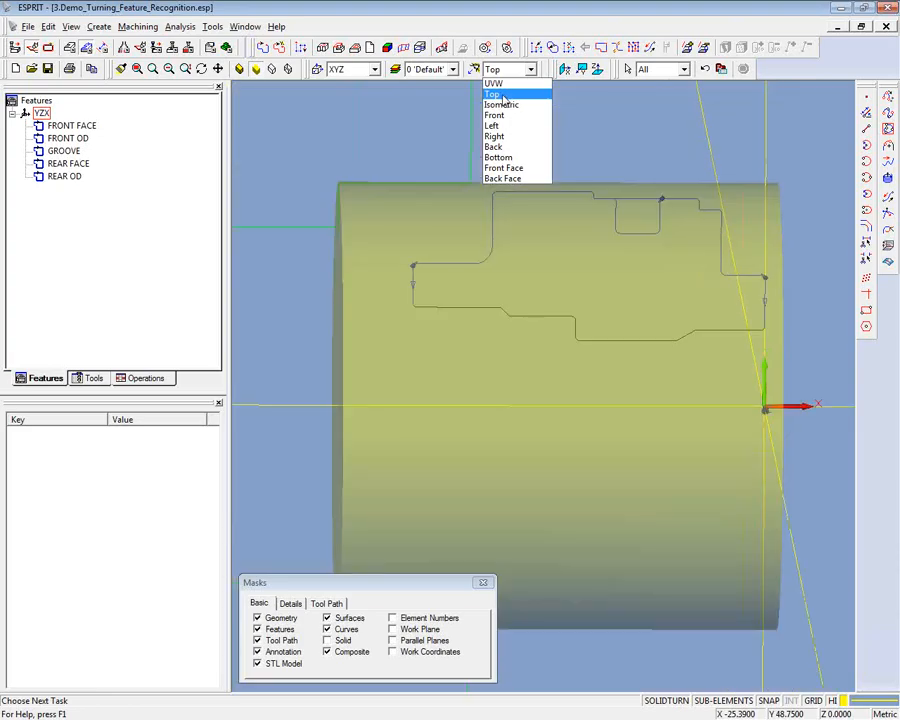
pyautogui.scroll(5, 597, 200)
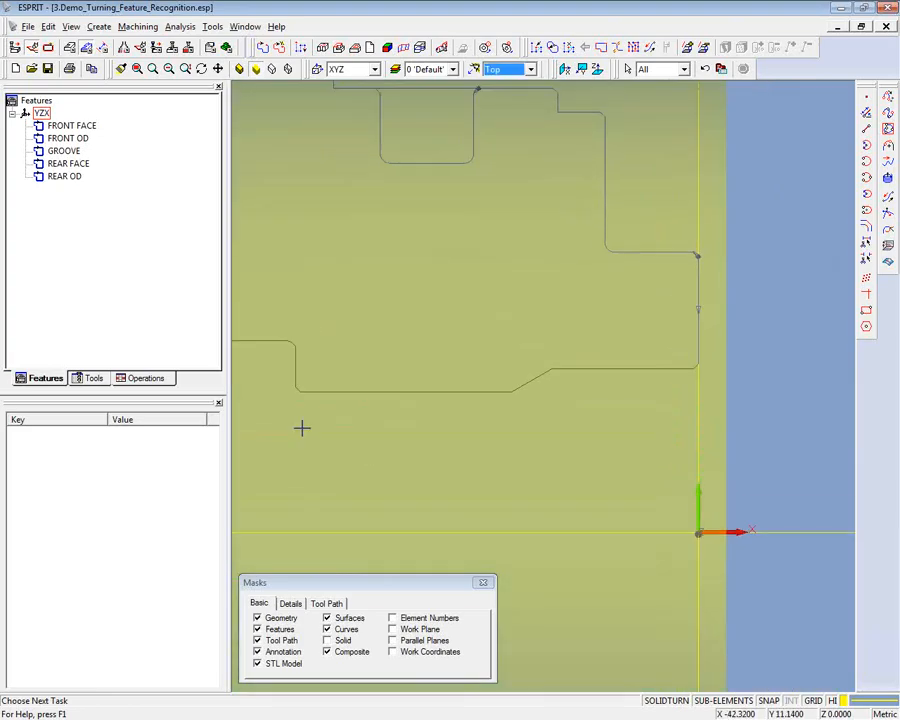
pyautogui.moveTo(303, 426); pyautogui.dragTo(713, 364)
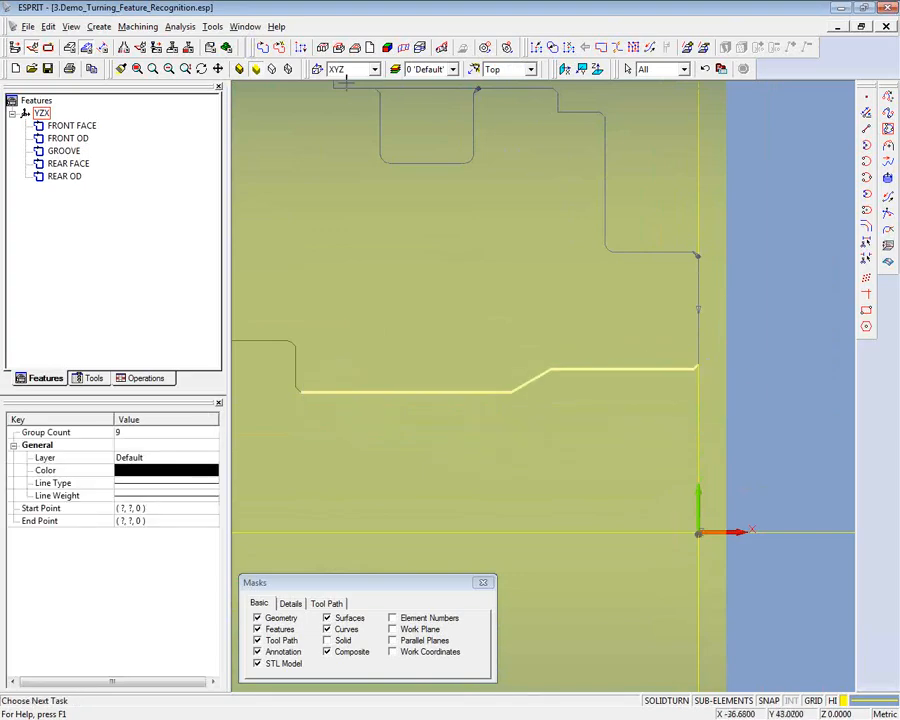
pyautogui.click(279, 48)
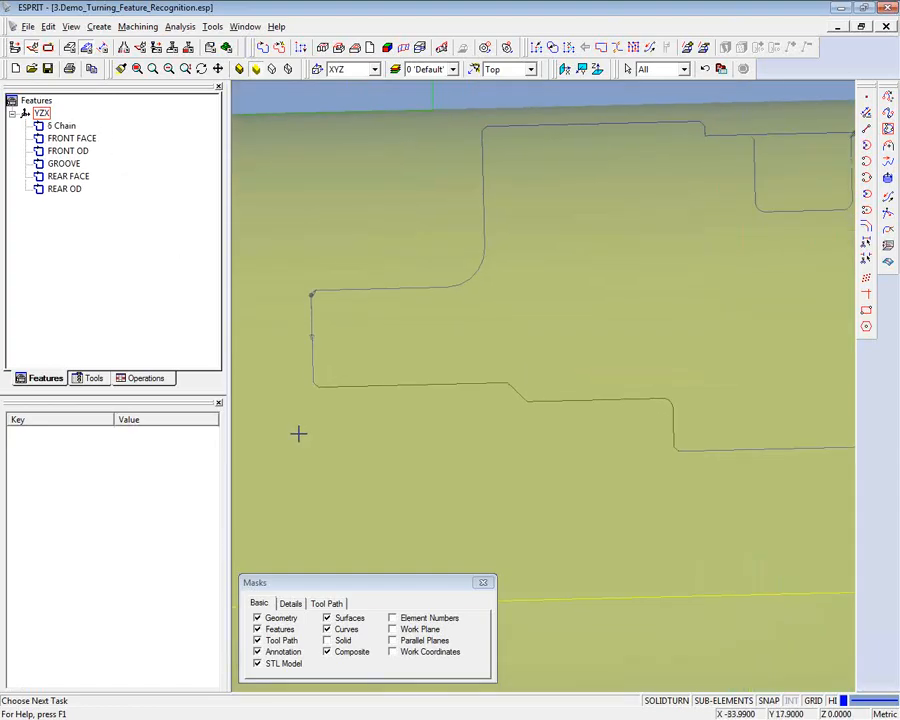
# - Create a chain feature from the stepped rear ID profile, from the rear face to the foot of the inner shoulder
pyautogui.moveTo(289, 400); pyautogui.dragTo(345, 391)
pyautogui.moveTo(287, 381); pyautogui.dragTo(675, 516)
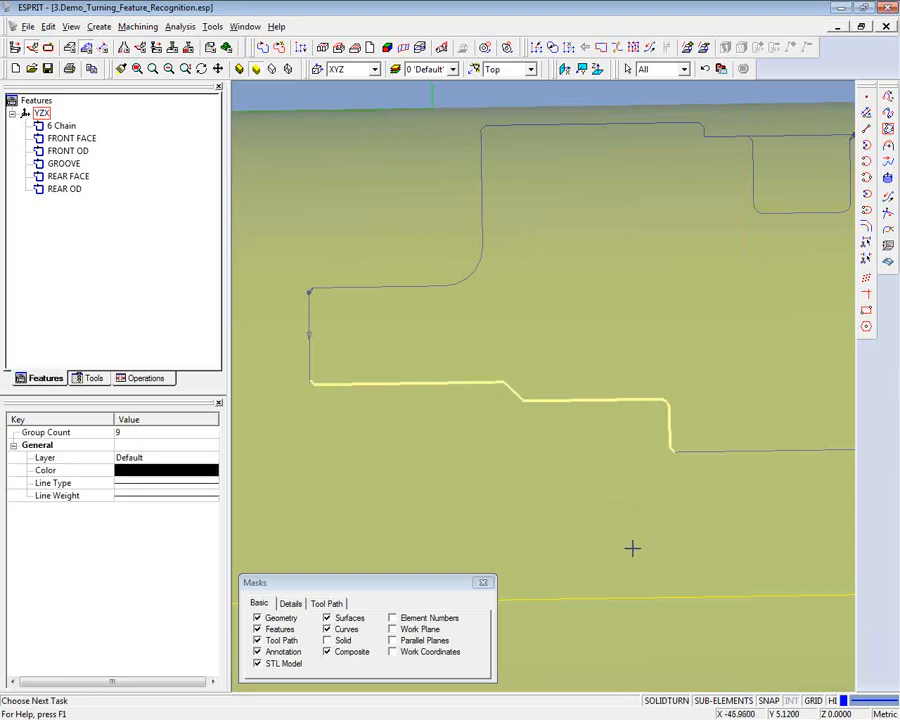
pyautogui.click(281, 49)
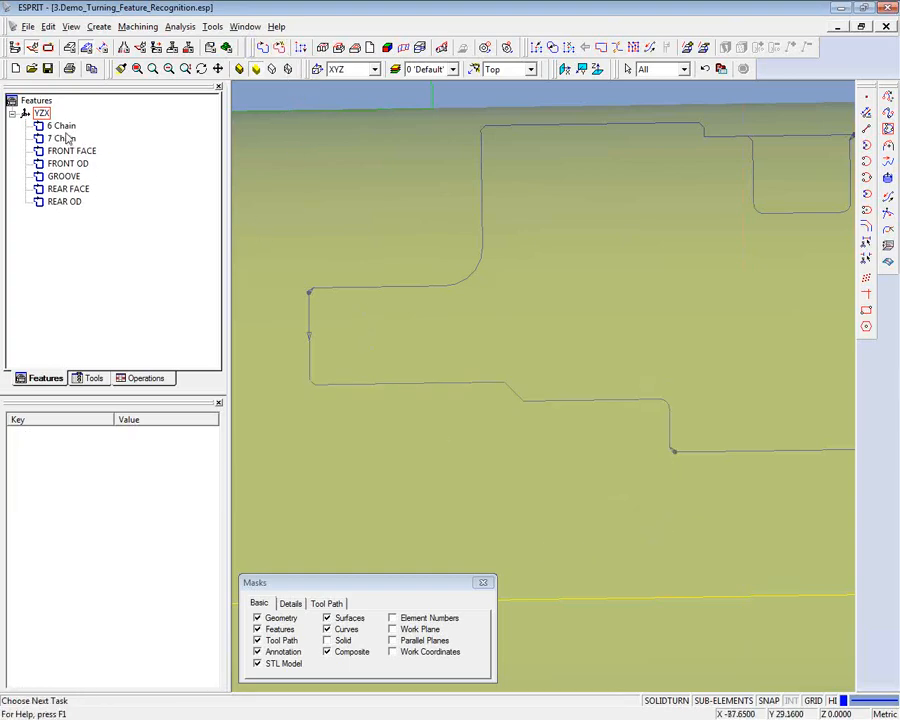
# - Rename the chain feature on the stepped rear bore as REAR ID
pyautogui.click(62, 138)
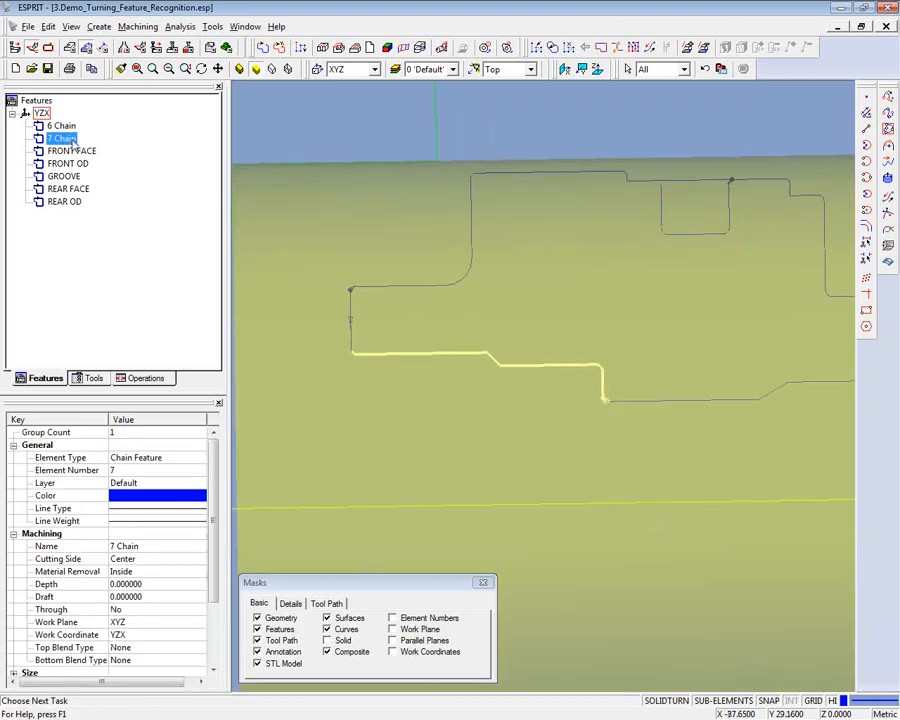
pyautogui.rightClick(75, 142)
pyautogui.click(118, 198)
pyautogui.write('REA')
# - Rename the chain feature on the front bore as FRONT ID
pyautogui.click(62, 127)
pyautogui.rightClick(62, 127)
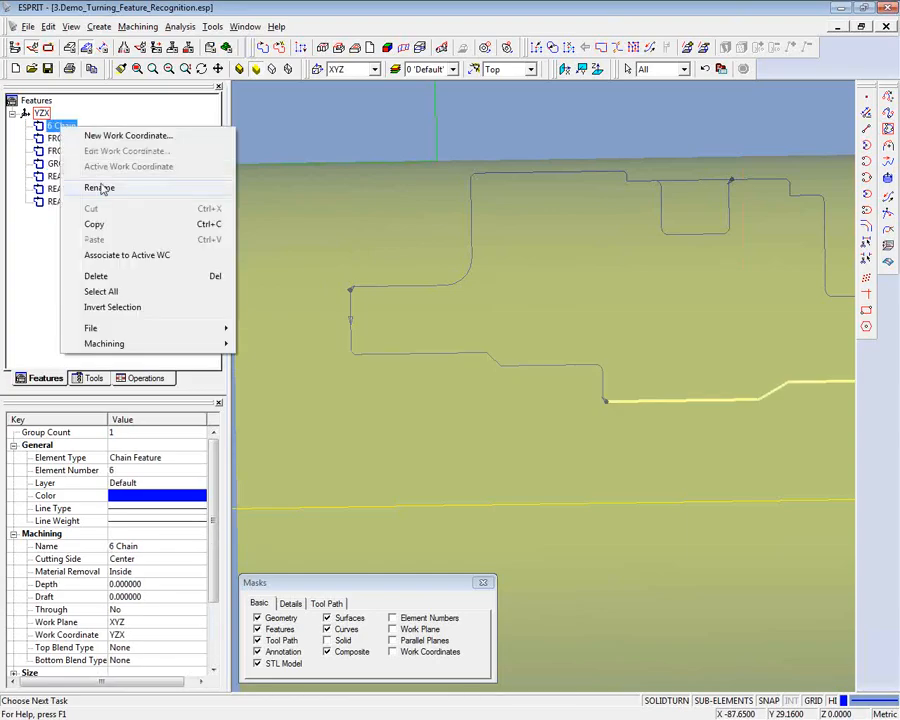
pyautogui.click(100, 188)
pyautogui.write('FRONT ID')
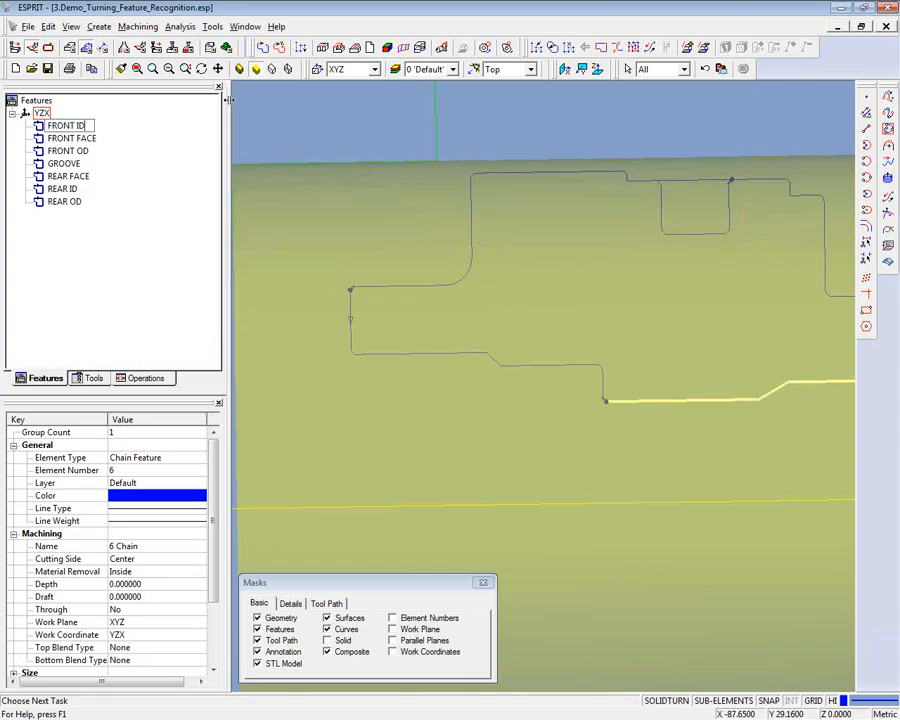
pyautogui.click(251, 200)
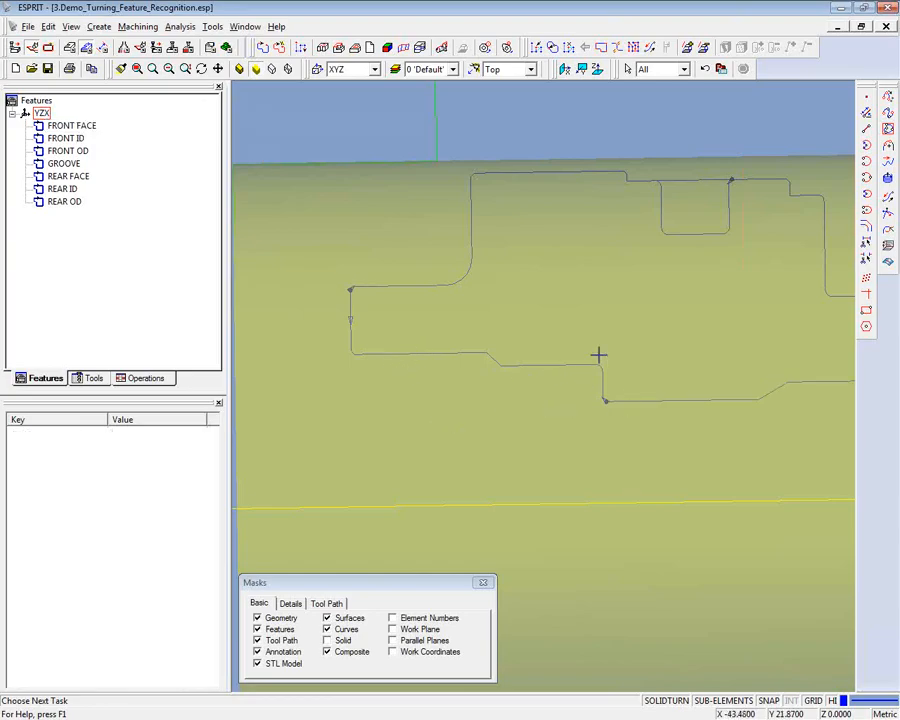
# - Reverse the direction of the REAR ID chain so it starts at the rear face
pyautogui.click(888, 197)
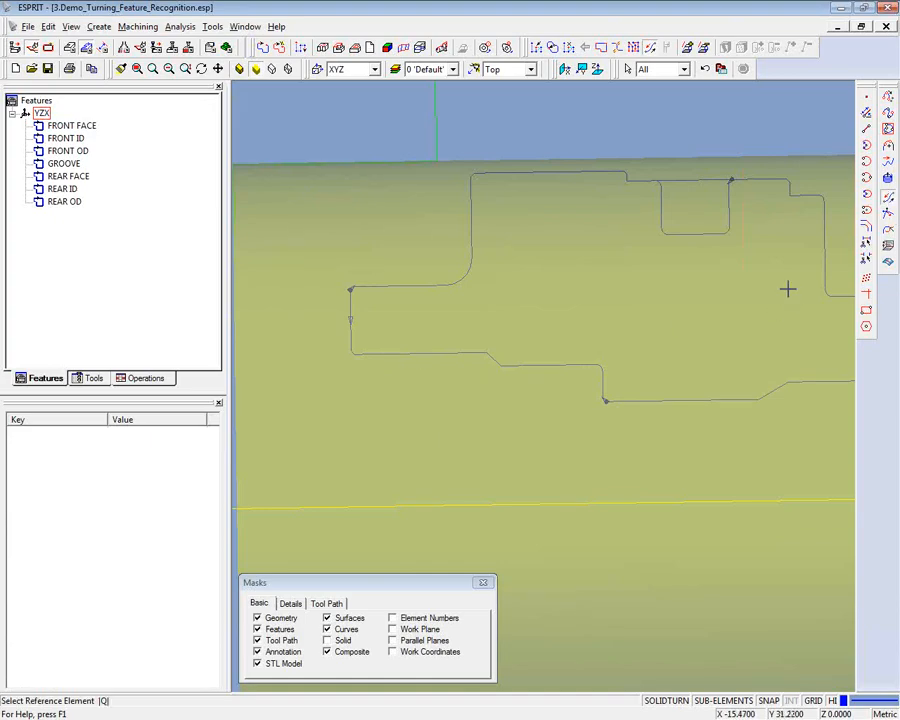
pyautogui.click(555, 367)
pyautogui.rightClick(555, 367)
pyautogui.click(553, 366)
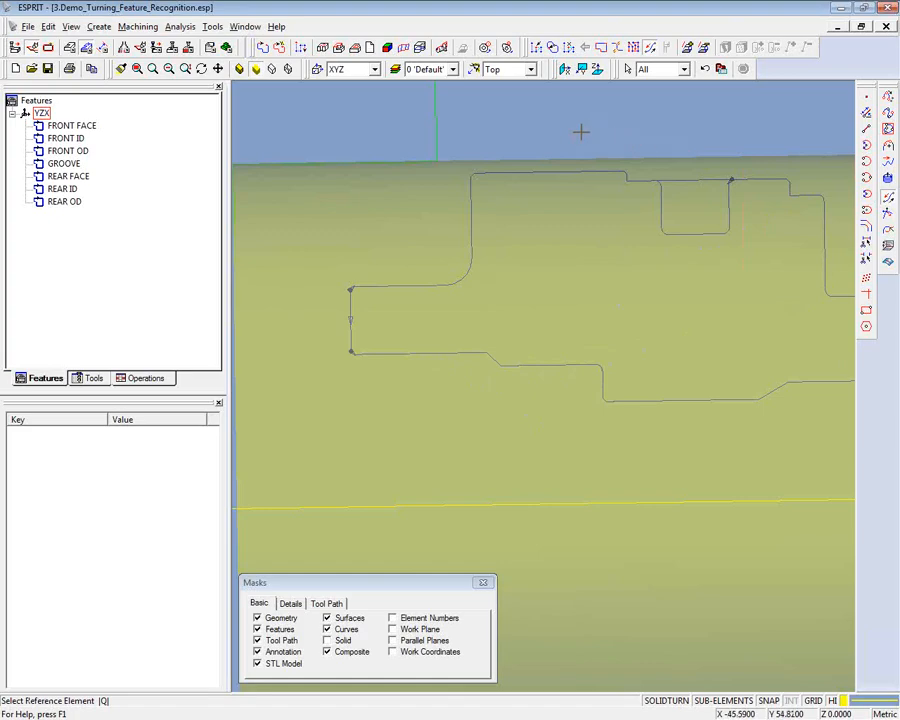
pyautogui.press('Escape')
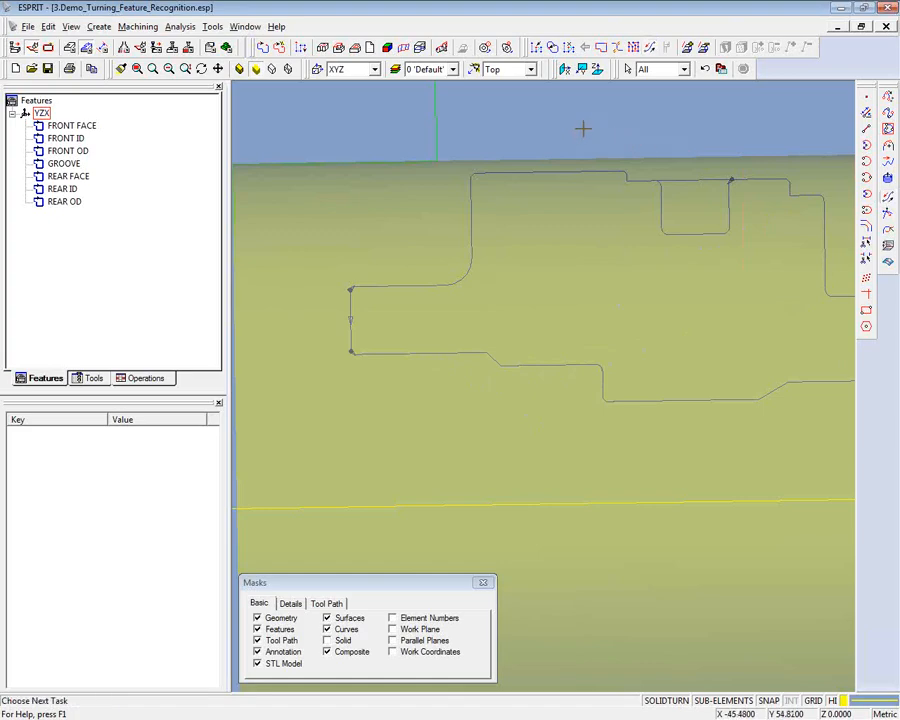
# - Examine the completed face, OD, ID and groove chains on the part from the top and at an angle
pyautogui.click(530, 69)
pyautogui.click(499, 95)
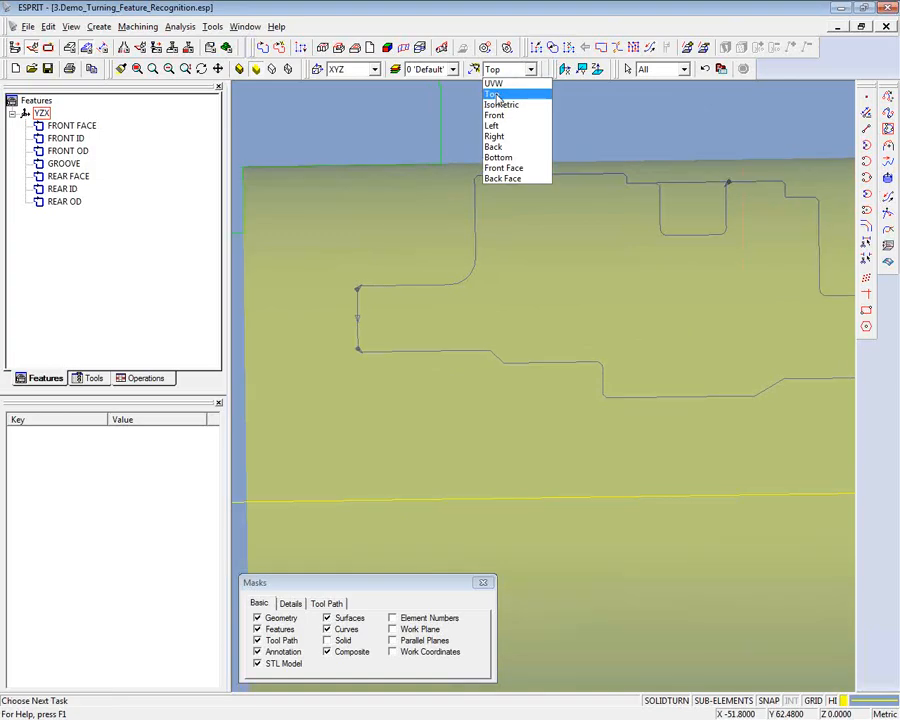
pyautogui.moveTo(414, 191); pyautogui.dragTo(508, 190, button='middle')
pyautogui.scroll(3, 510, 187)
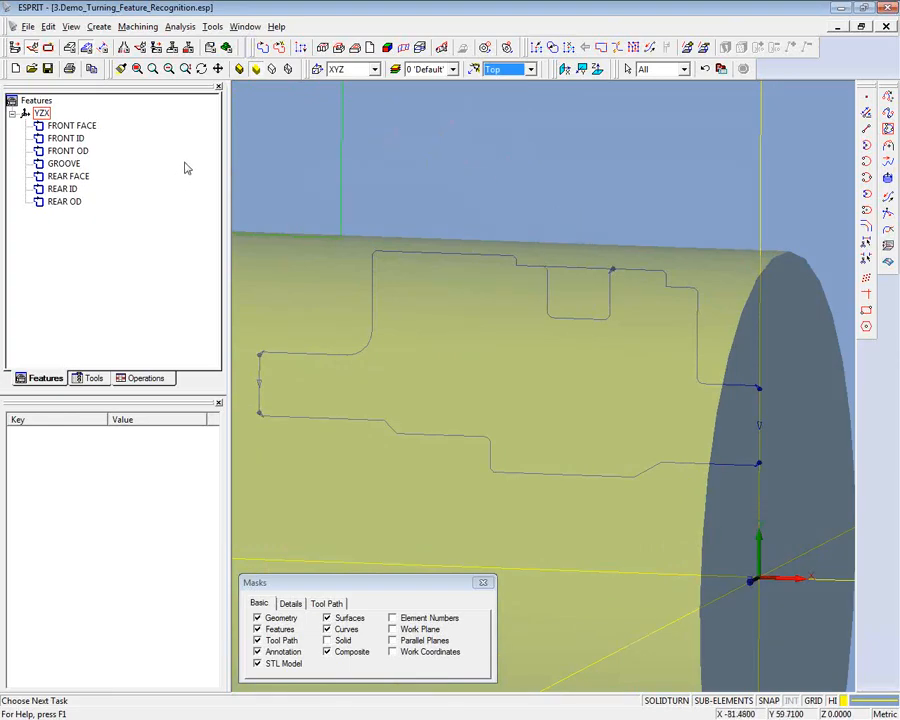
pyautogui.press('Left')
pyautogui.press('Left')
pyautogui.press('Left')
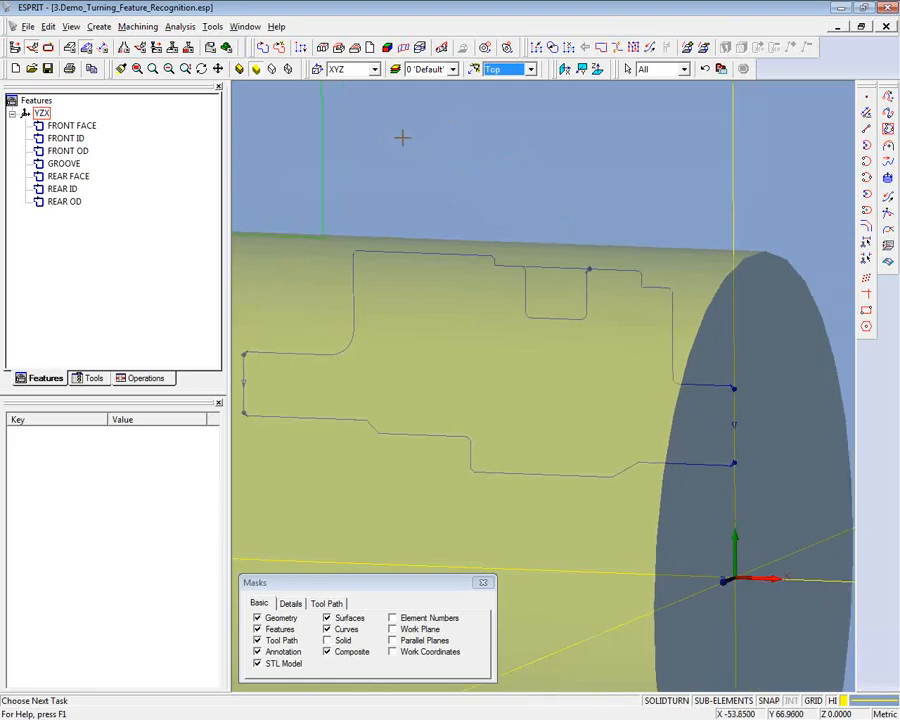
pyautogui.press('Left')
pyautogui.press('Left')
pyautogui.press('Left')
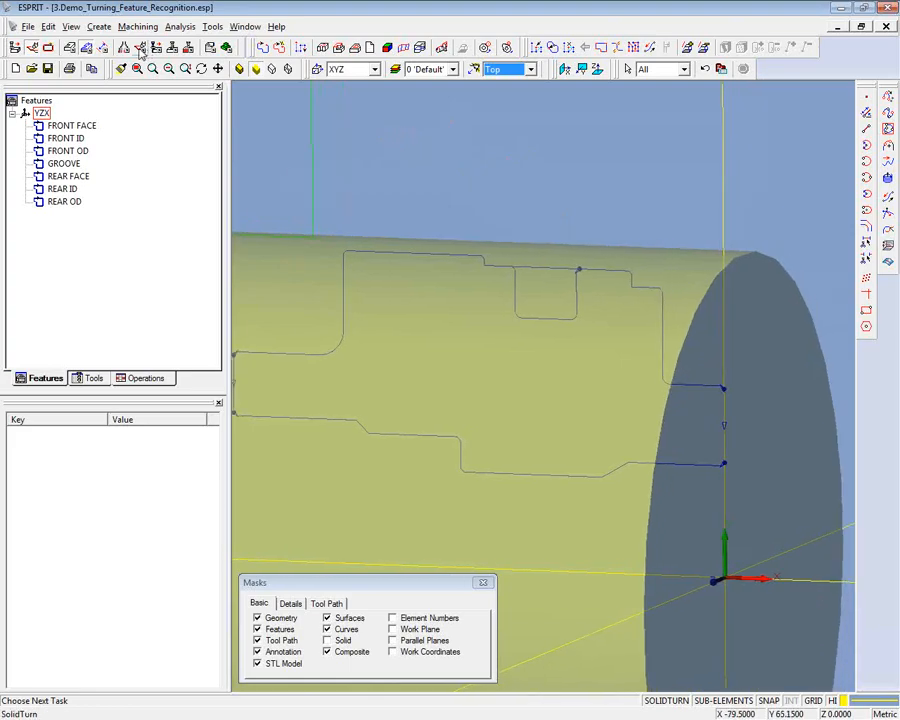
# - Start a SolidTurn roughing operation on the FRONT FACE chain feature
pyautogui.click(141, 49)
pyautogui.click(187, 46)
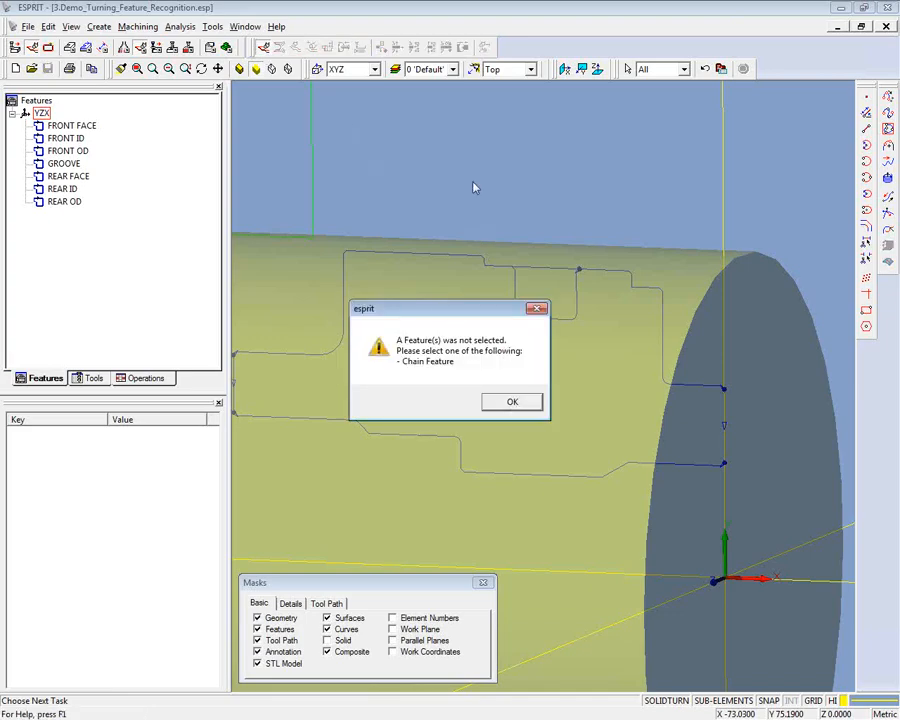
pyautogui.click(512, 401)
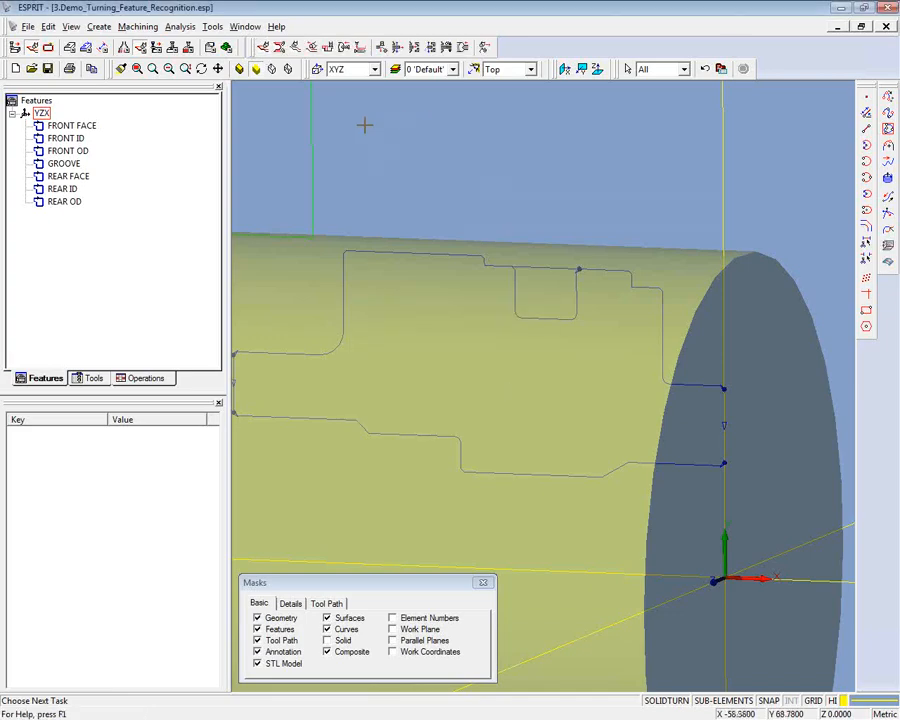
pyautogui.click(72, 125)
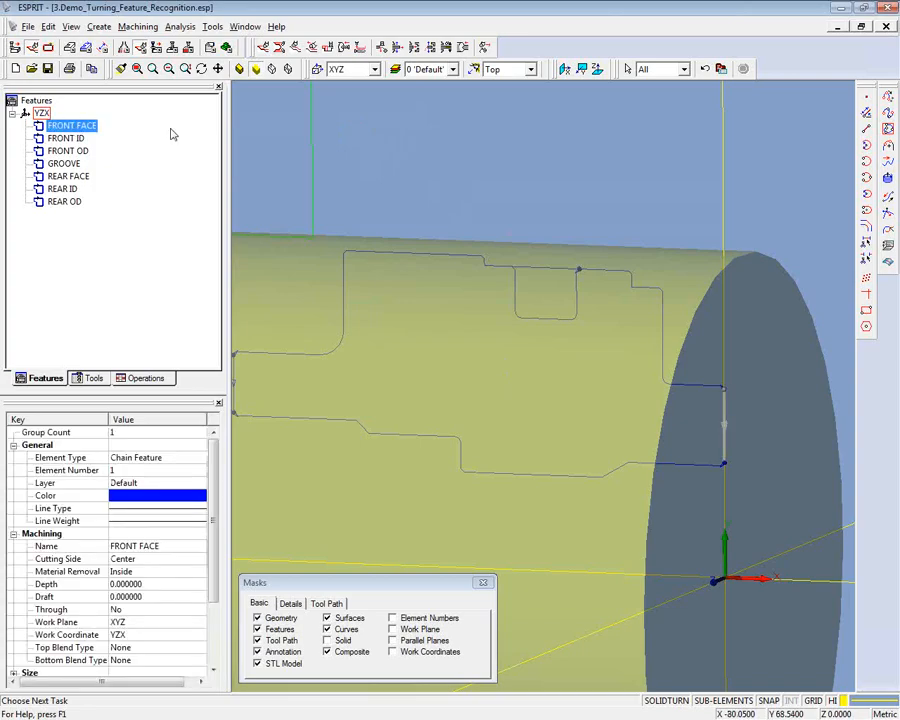
pyautogui.click(187, 47)
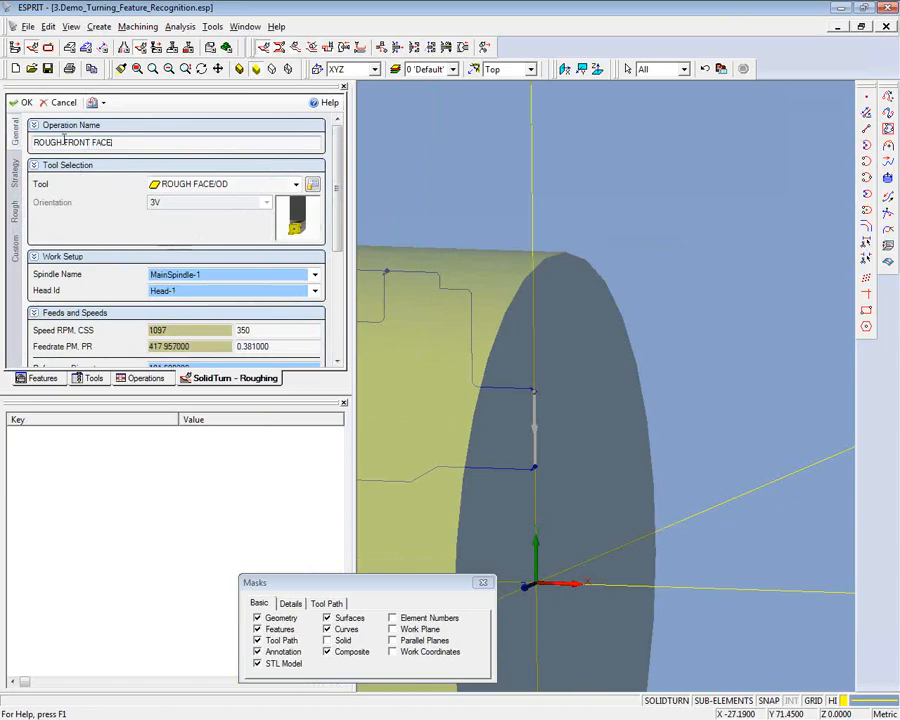
# - Name the roughing operation FRONT FACE and choose the ROUGH FACE/OD tool
pyautogui.moveTo(63, 142); pyautogui.dragTo(27, 145)
pyautogui.press('Delete')
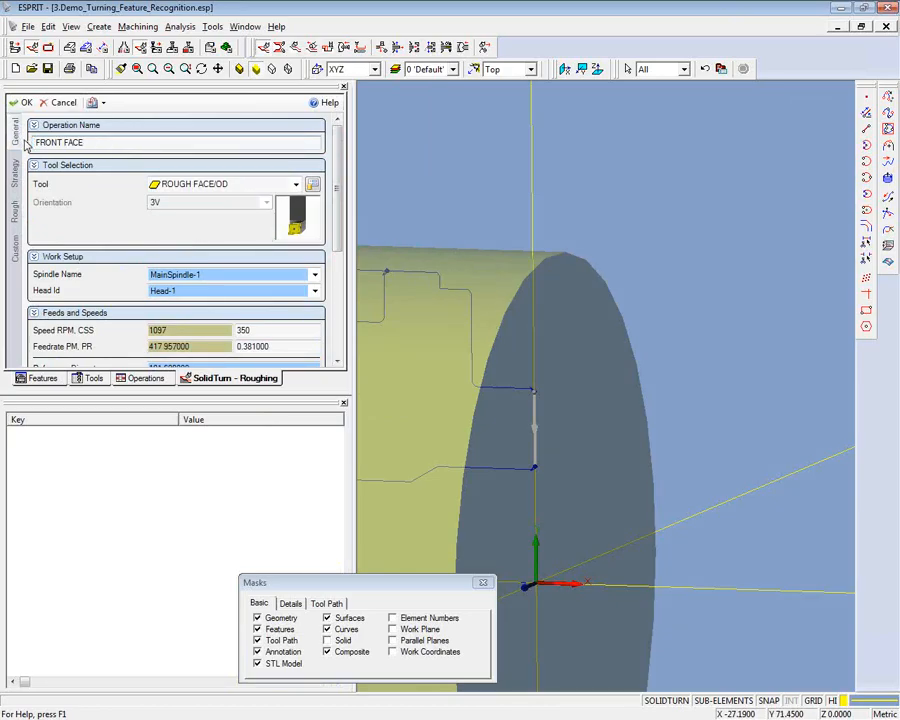
pyautogui.press('Delete')
pyautogui.click(297, 185)
pyautogui.click(220, 228)
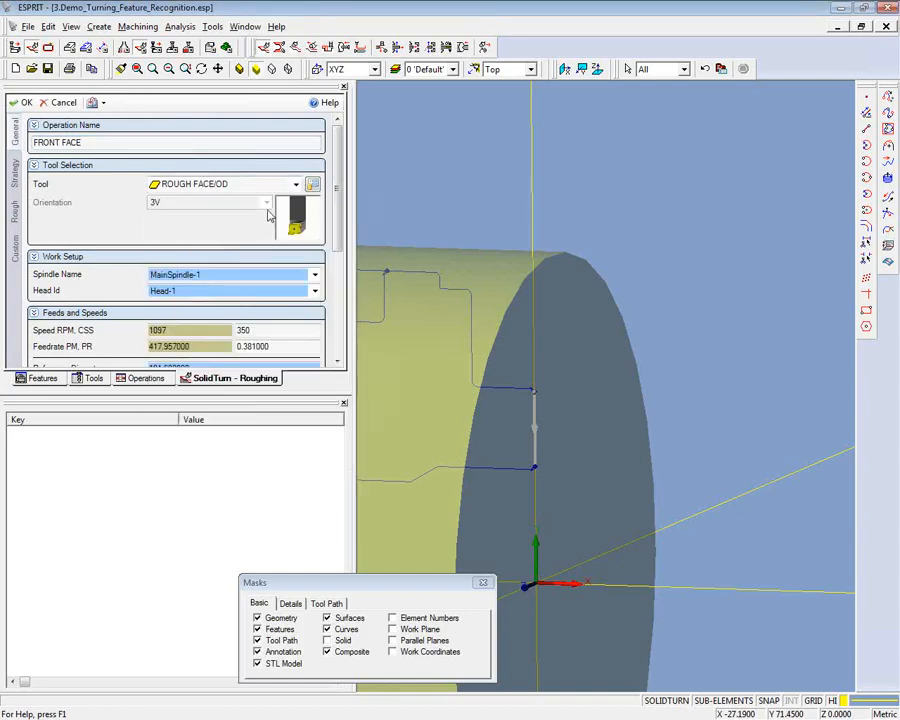
# - Review the feeds and speeds, then set the type of work to Face and the finish pass to Yes
pyautogui.scroll(-1, 342, 255)
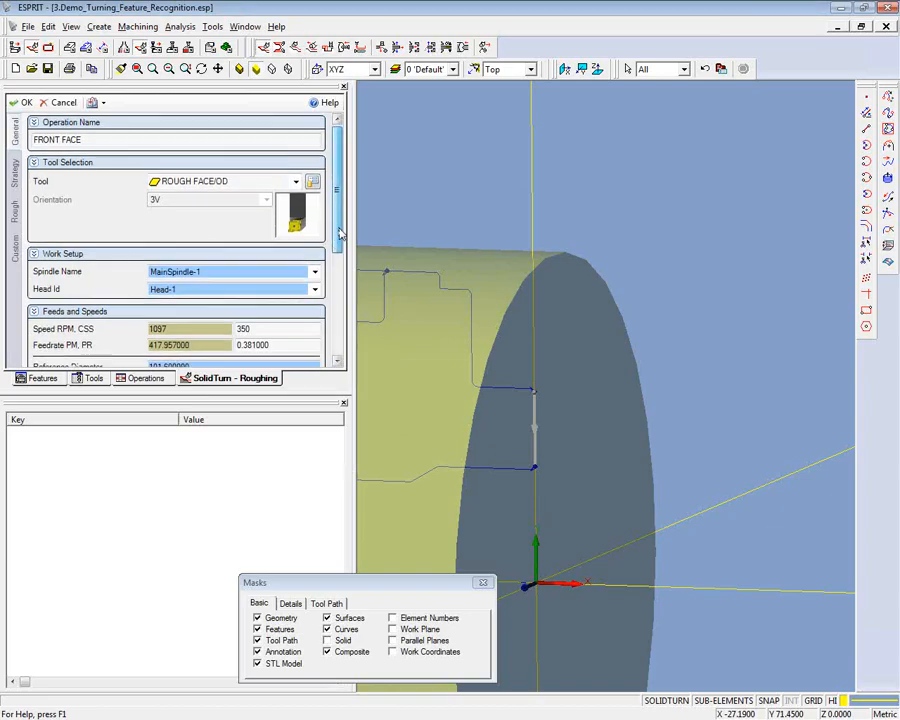
pyautogui.scroll(-2, 342, 255)
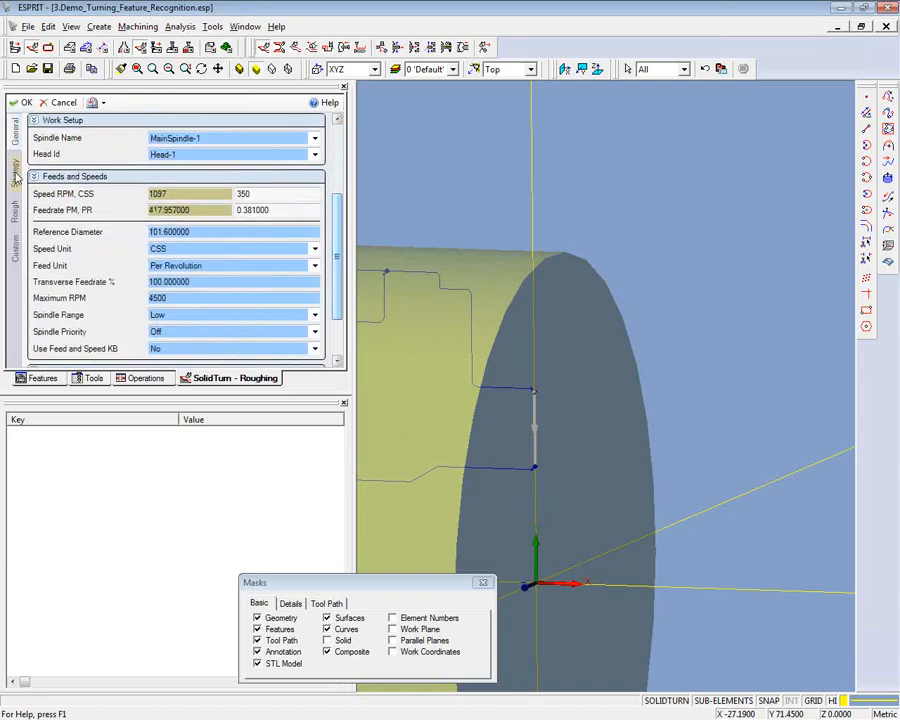
pyautogui.click(15, 172)
pyautogui.click(266, 143)
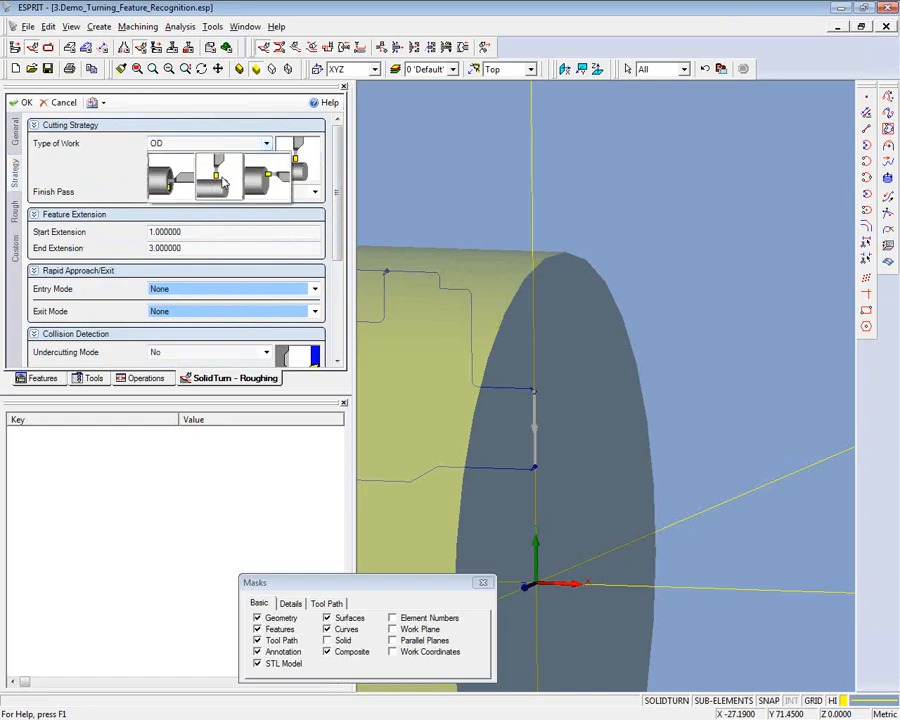
pyautogui.click(259, 180)
pyautogui.click(315, 192)
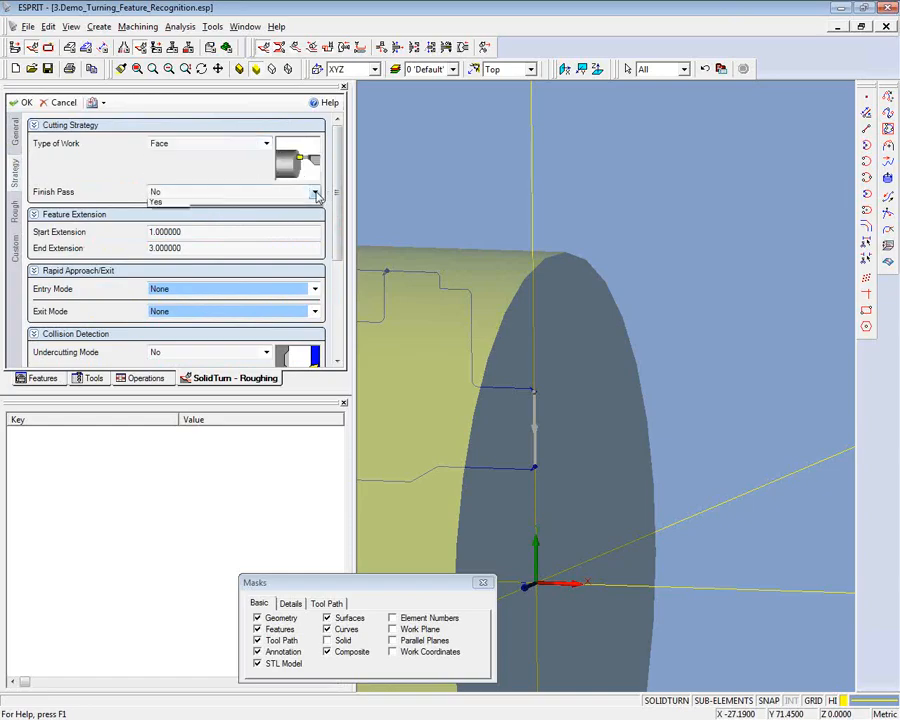
pyautogui.click(155, 211)
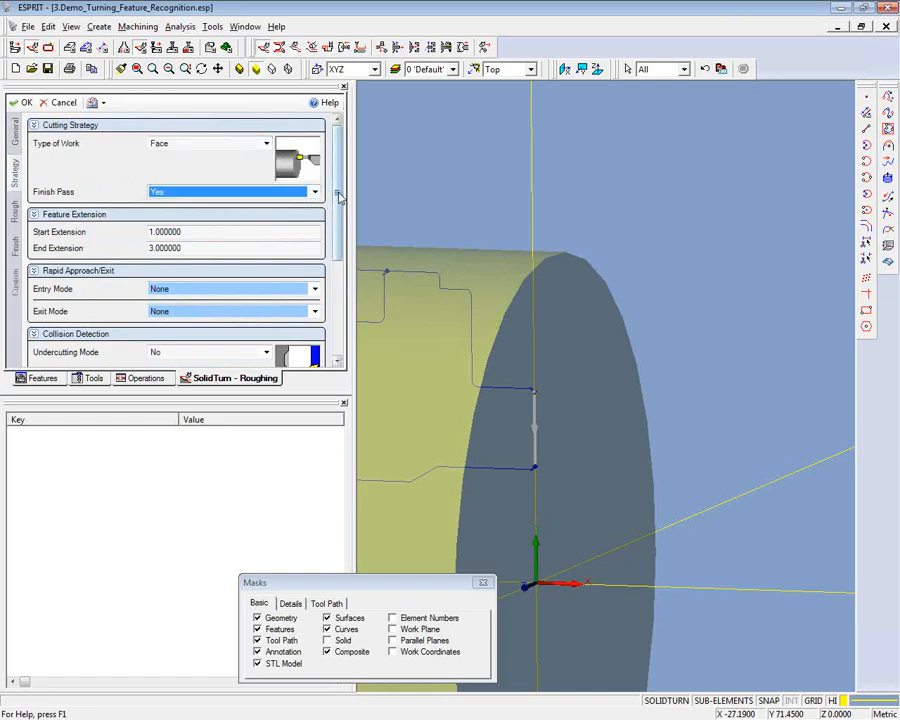
# - Set the feature's start extension and end extension to 20
pyautogui.click(151, 232)
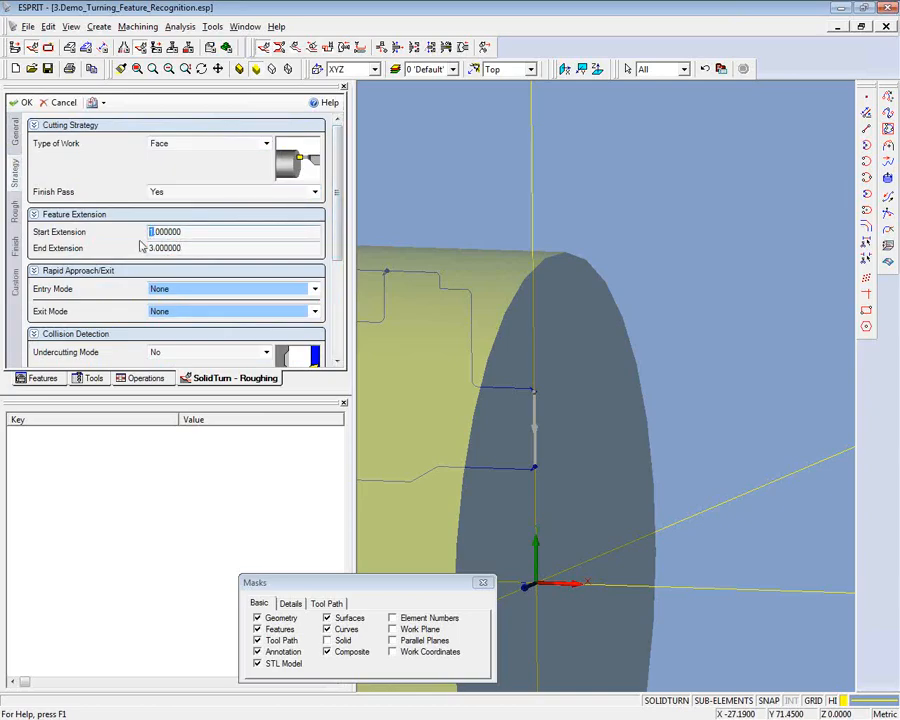
pyautogui.write('20')
pyautogui.click(151, 246)
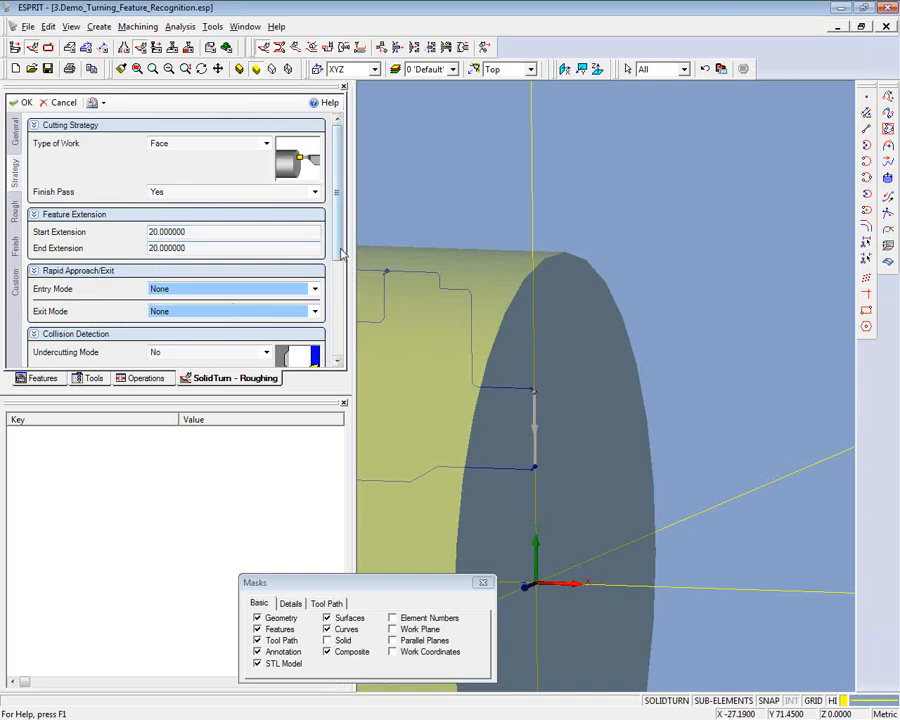
# - Review the collision detection and rough pass settings, and create the FRONT FACE roughing operation
pyautogui.scroll(-1, 341, 259)
pyautogui.scroll(-6, 341, 259)
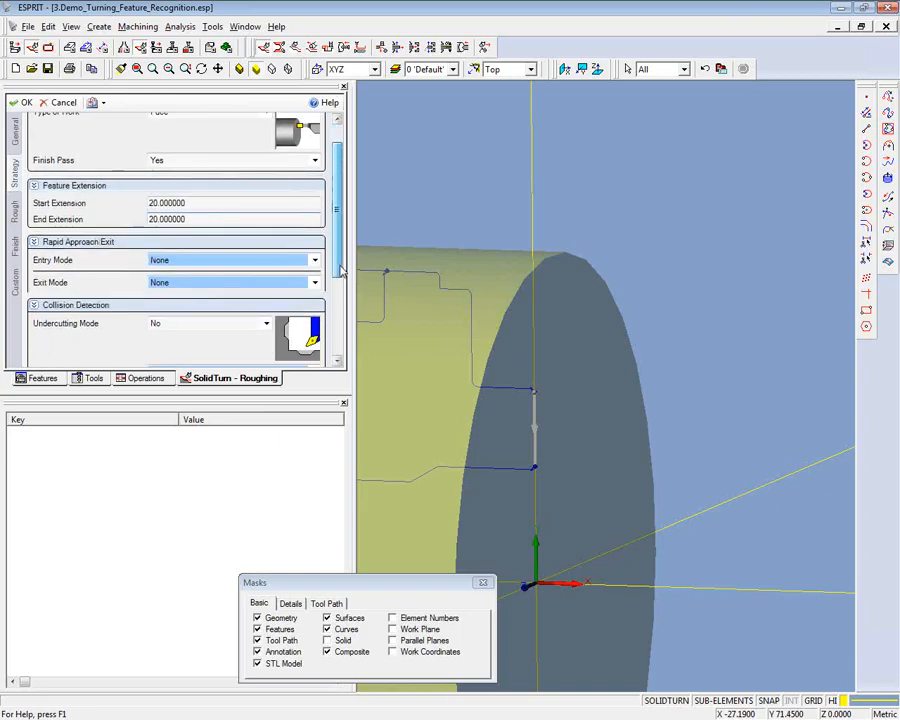
pyautogui.click(14, 211)
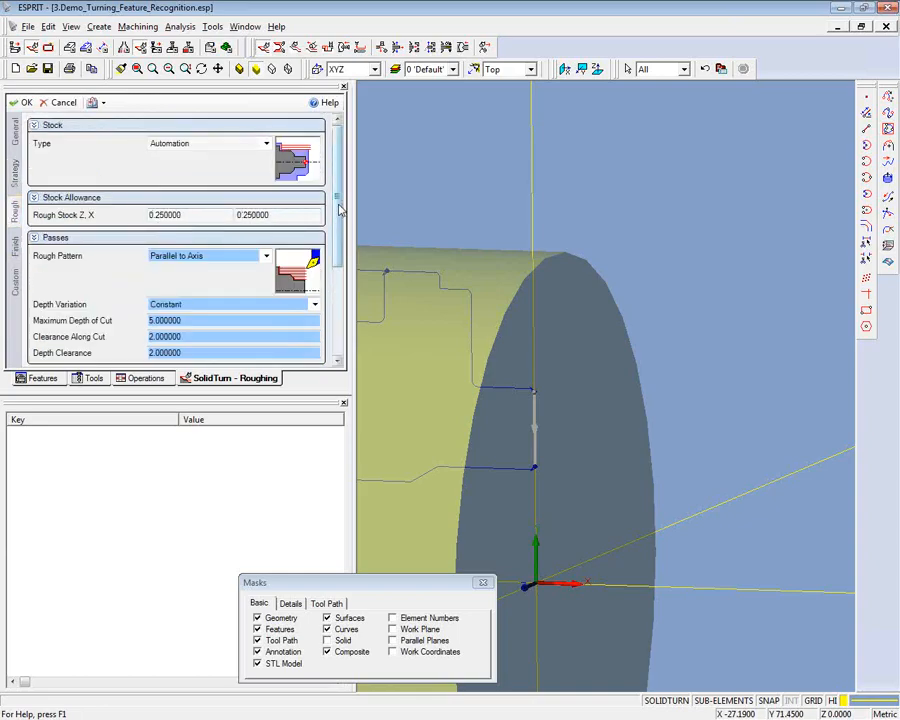
pyautogui.moveTo(340, 207); pyautogui.dragTo(340, 300)
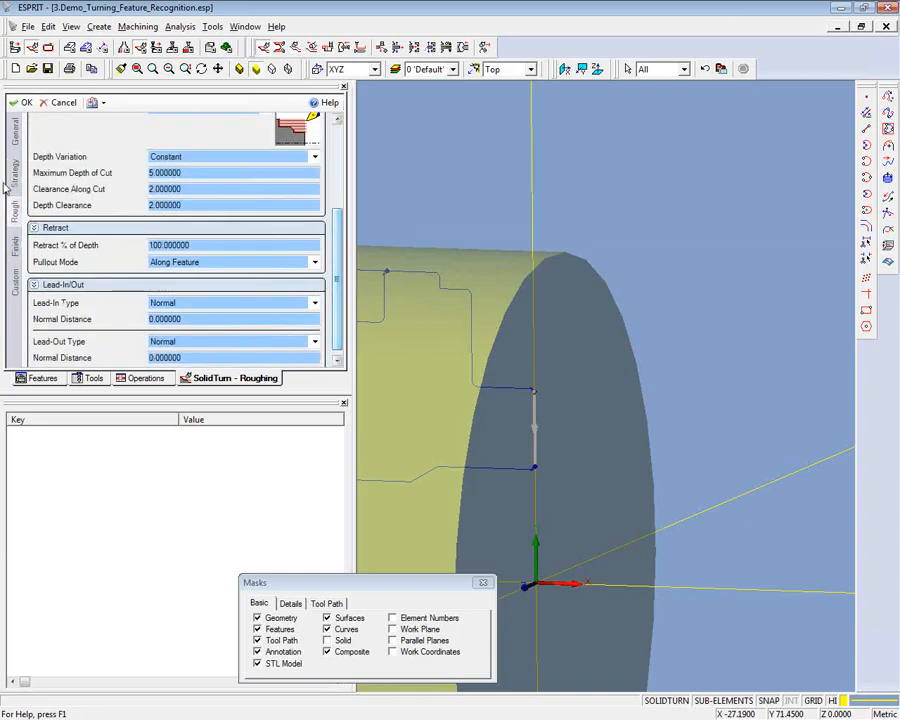
pyautogui.click(22, 104)
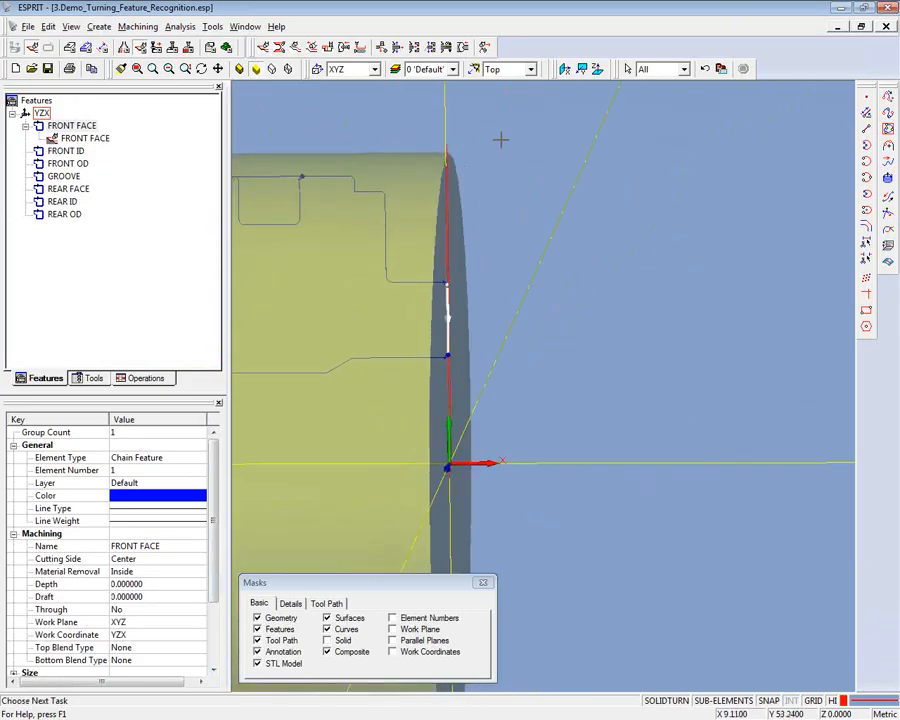
# - Examine the roughing tool path across the front face from several angles and bring up the simulation controls
pyautogui.moveTo(518, 148); pyautogui.dragTo(466, 165, button='middle')
pyautogui.moveTo(541, 328); pyautogui.dragTo(496, 187, button='middle')
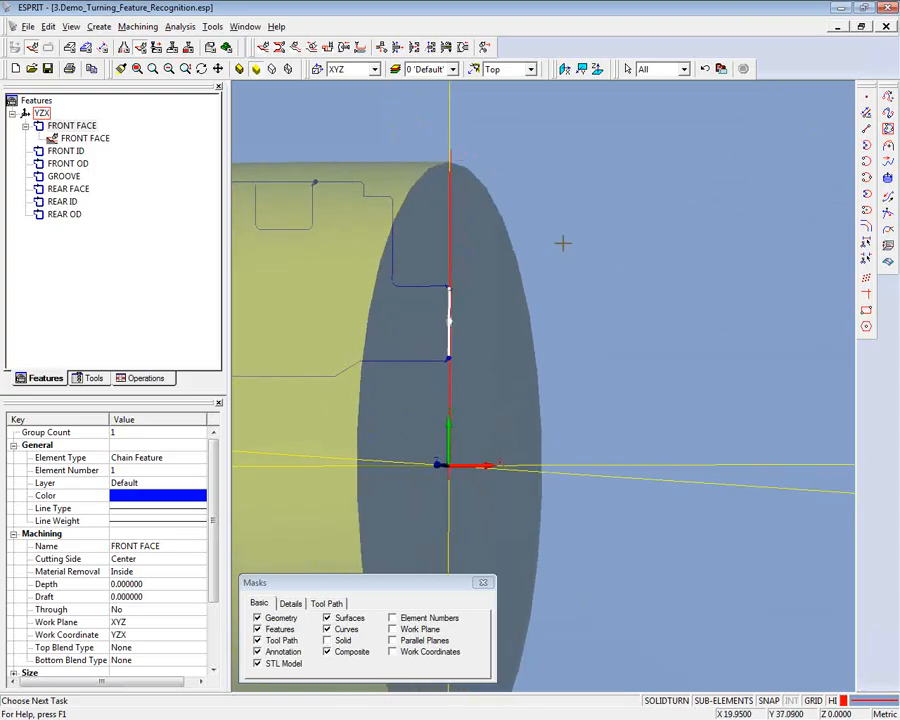
pyautogui.moveTo(562, 241); pyautogui.dragTo(586, 216, button='middle')
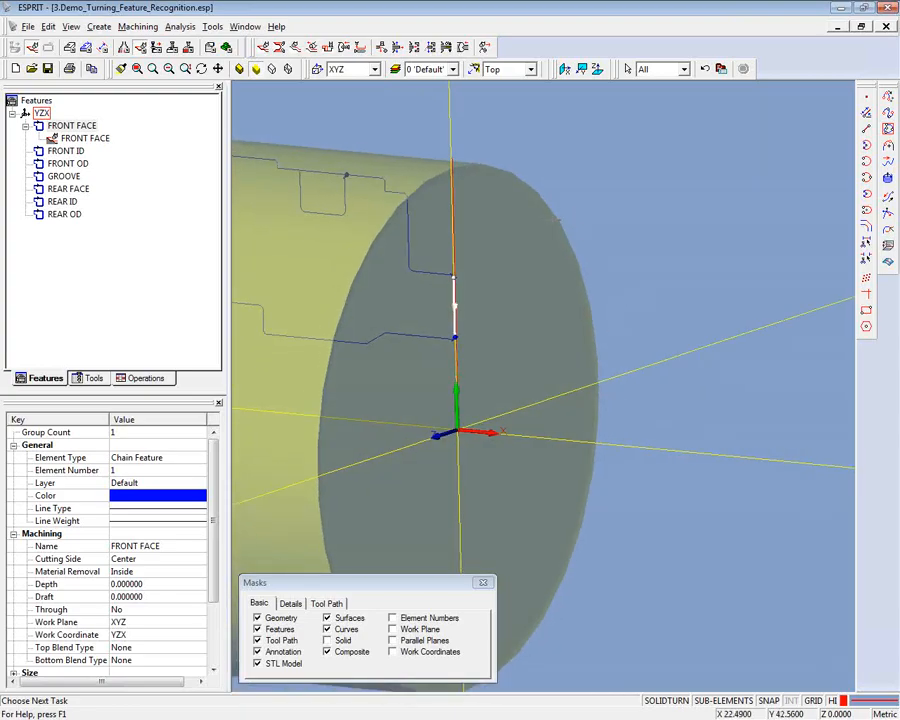
pyautogui.moveTo(447, 147); pyautogui.dragTo(272, 177, button='middle')
pyautogui.click(226, 47)
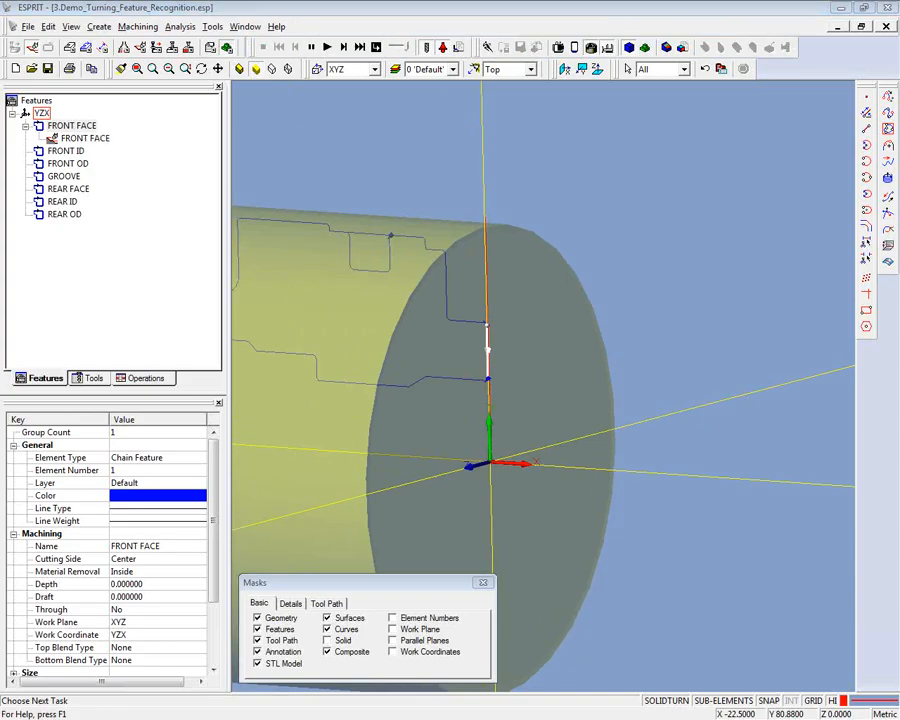
pyautogui.moveTo(0, 158); pyautogui.dragTo(587, 130)
pyautogui.click(620, 335)
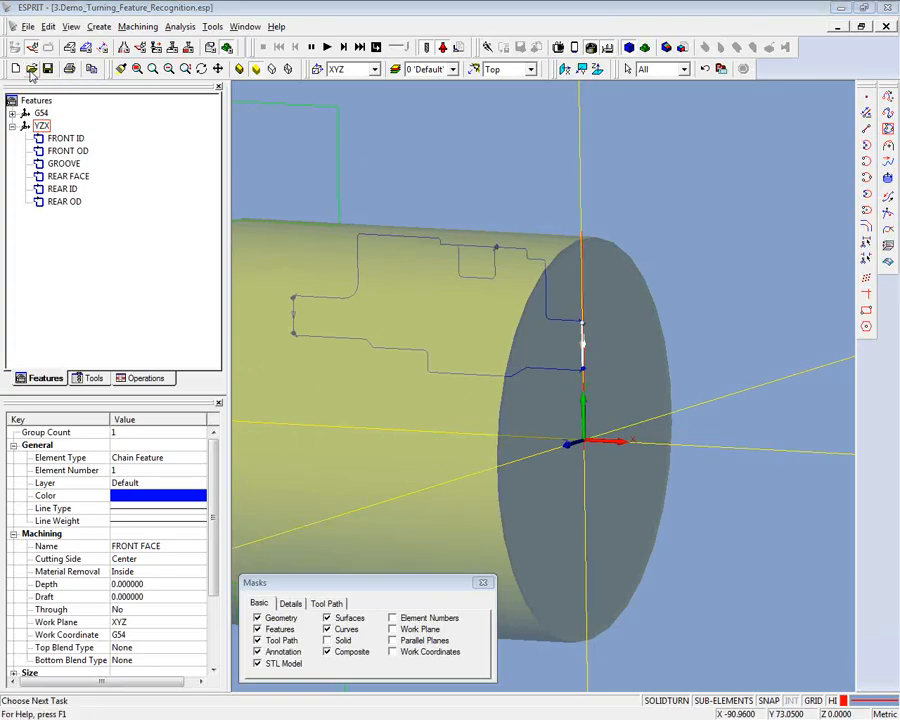
# - Open the completed part file 4.Demo_Turning_Feature_Recog_comp.esp
pyautogui.click(32, 69)
pyautogui.click(343, 322)
pyautogui.click(627, 457)
pyautogui.click(491, 398)
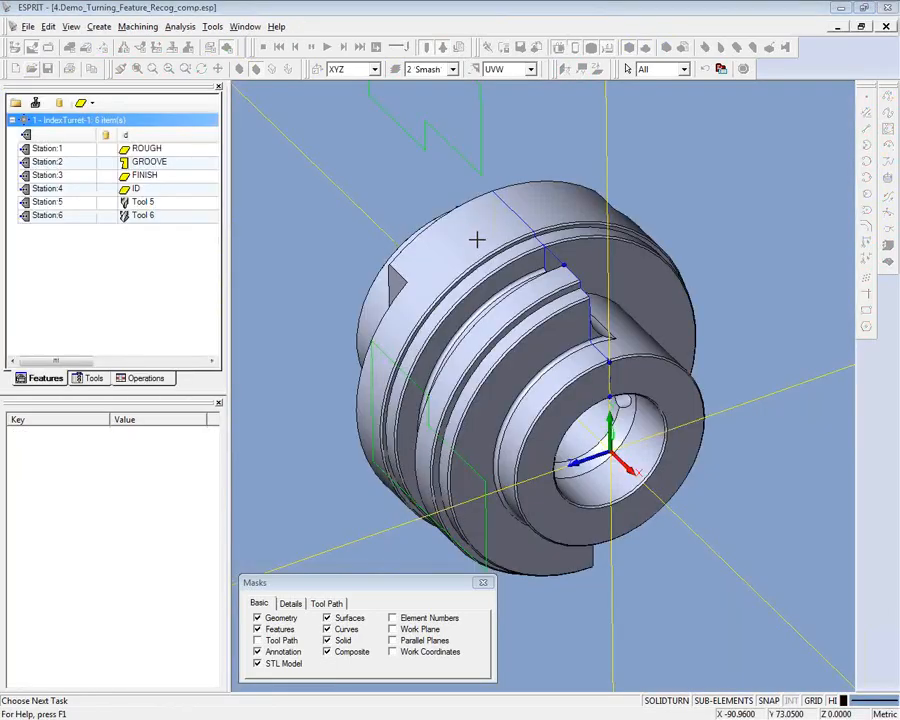
# - Simulate the completed part's machining through the groove, view its operations list, and stop the simulation
pyautogui.moveTo(371, 239); pyautogui.dragTo(151, 376, button='middle')
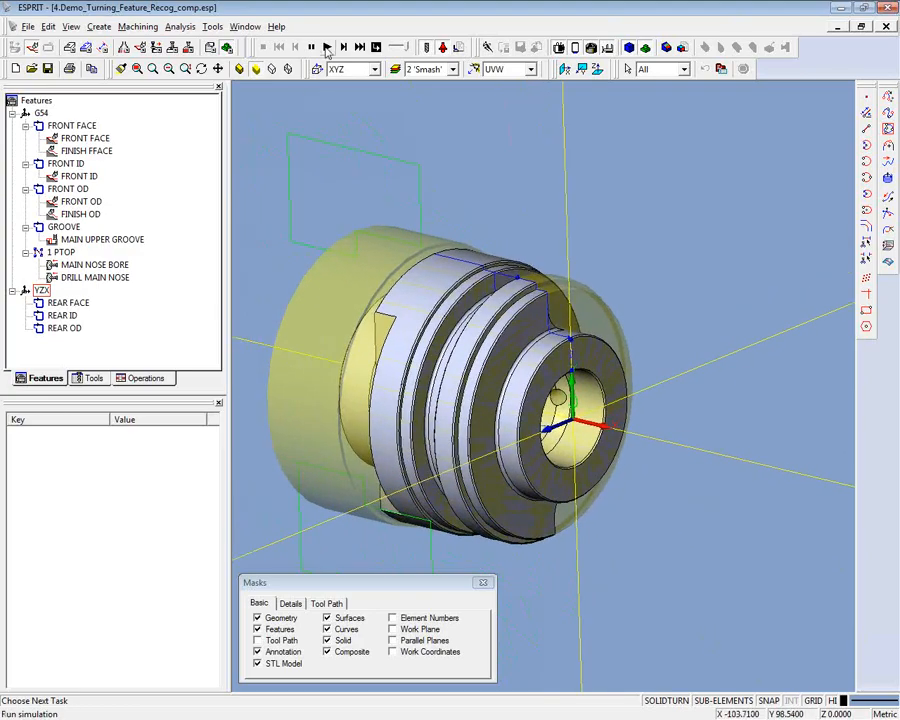
pyautogui.click(327, 48)
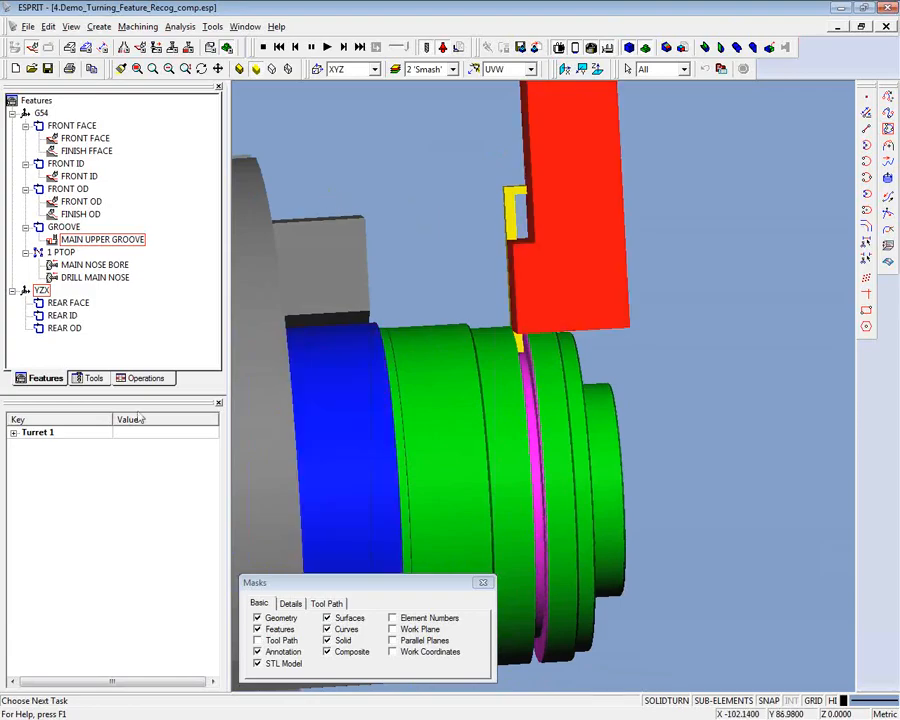
pyautogui.click(143, 378)
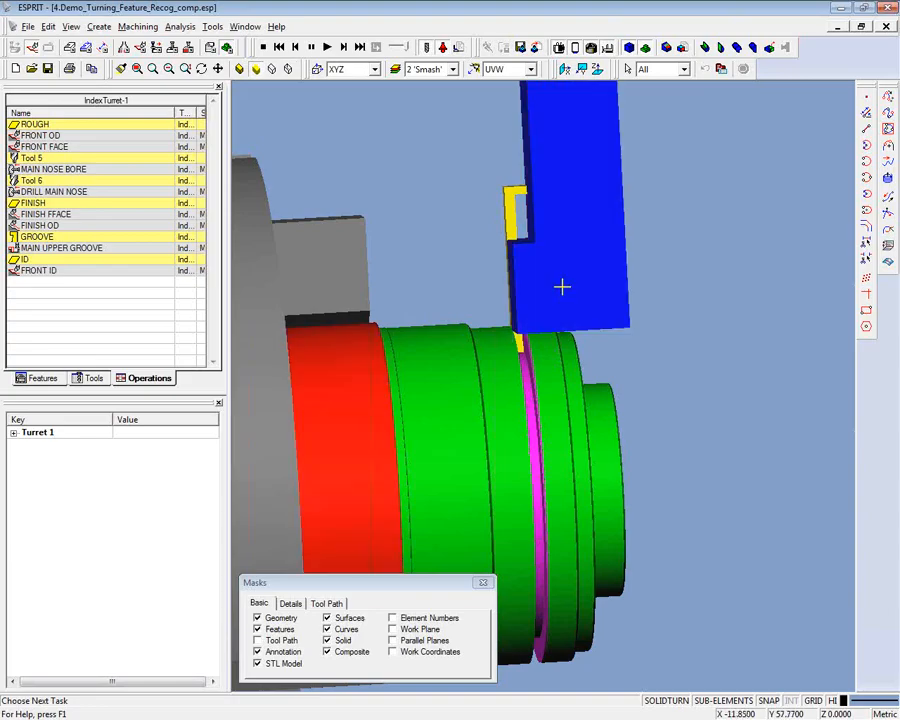
pyautogui.click(263, 47)
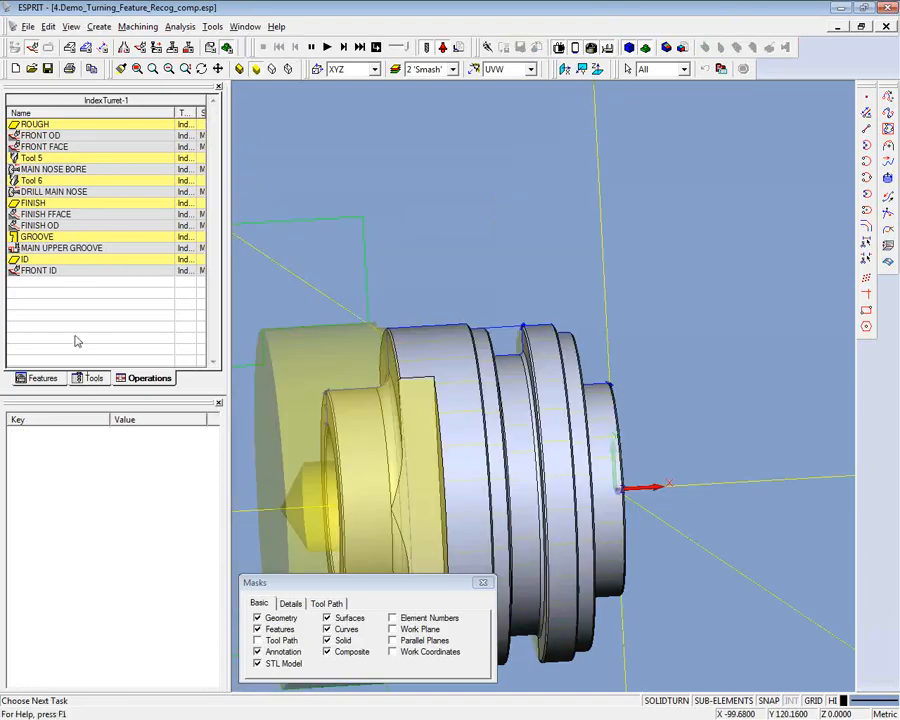
# - Review the completed part's feature tree and the GROOVE tool's insert and holder settings
pyautogui.click(64, 381)
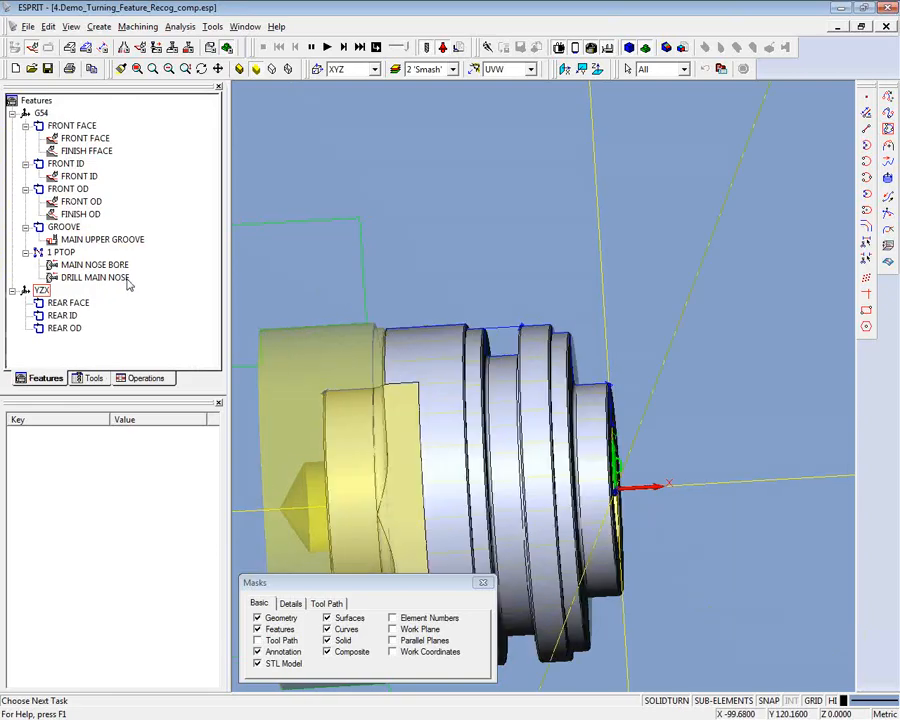
pyautogui.moveTo(370, 303); pyautogui.dragTo(463, 317, button='middle')
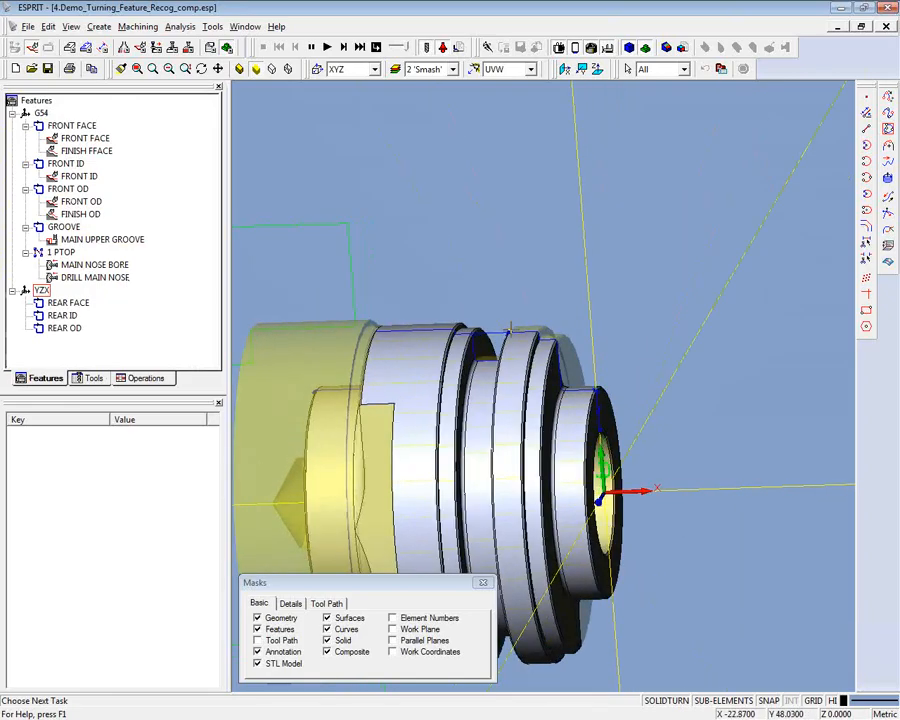
pyautogui.click(93, 379)
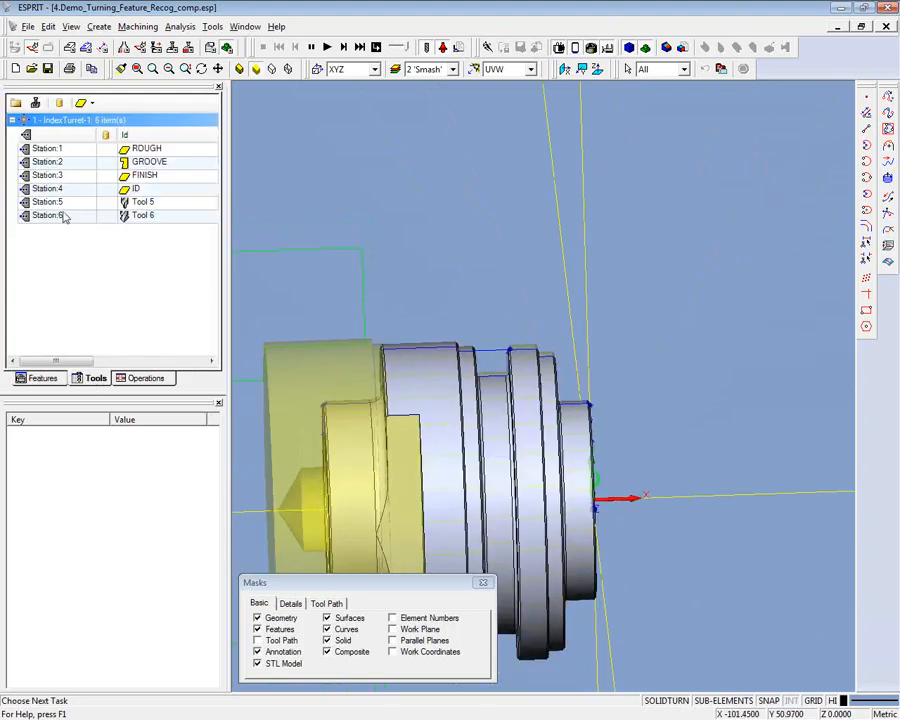
pyautogui.click(87, 164)
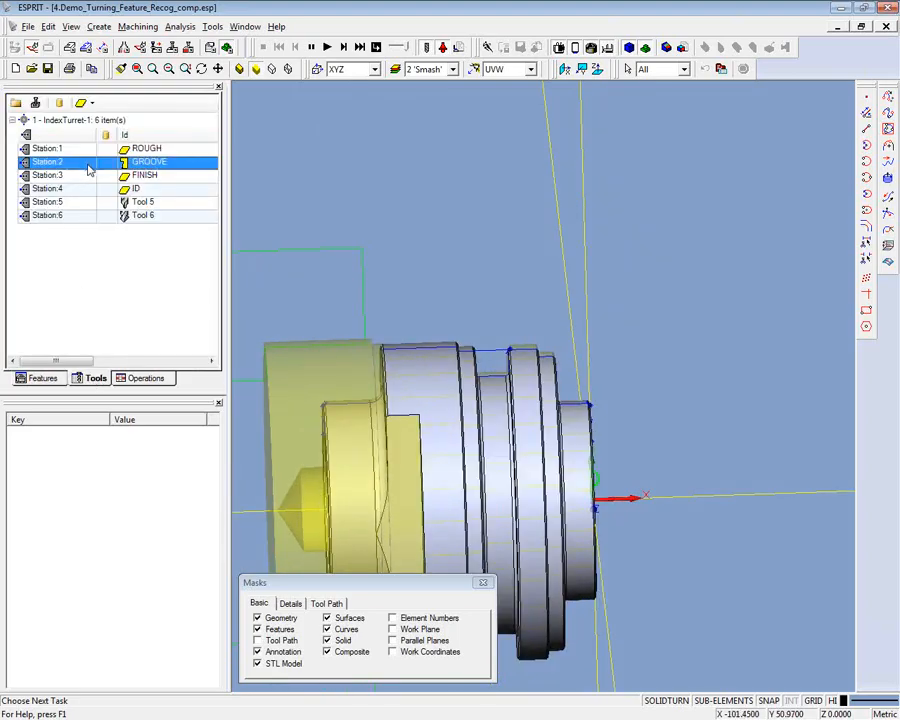
pyautogui.moveTo(0, 130); pyautogui.dragTo(450, 134)
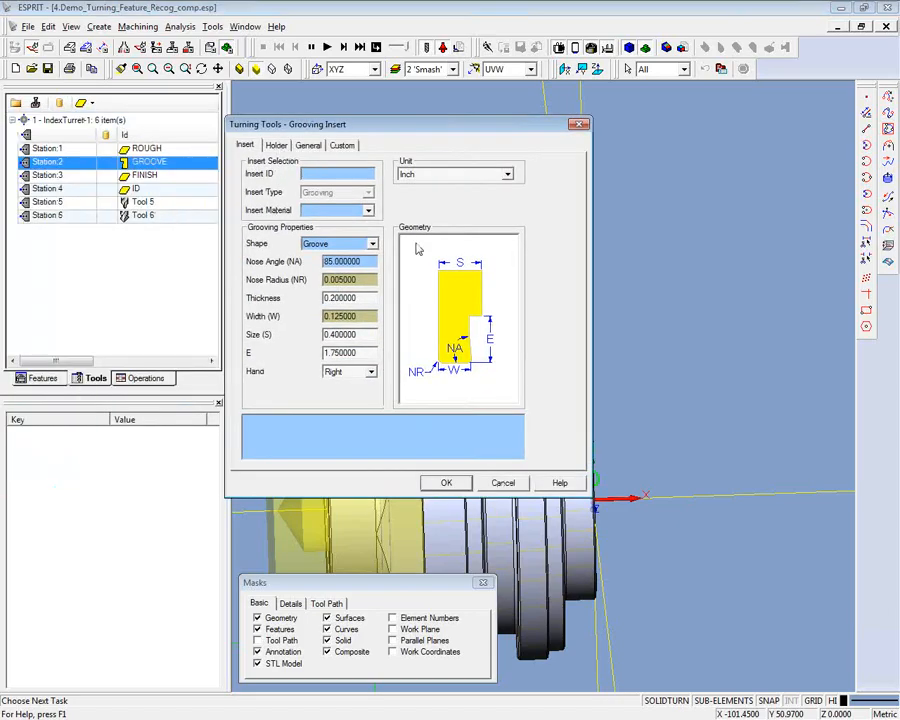
pyautogui.click(276, 146)
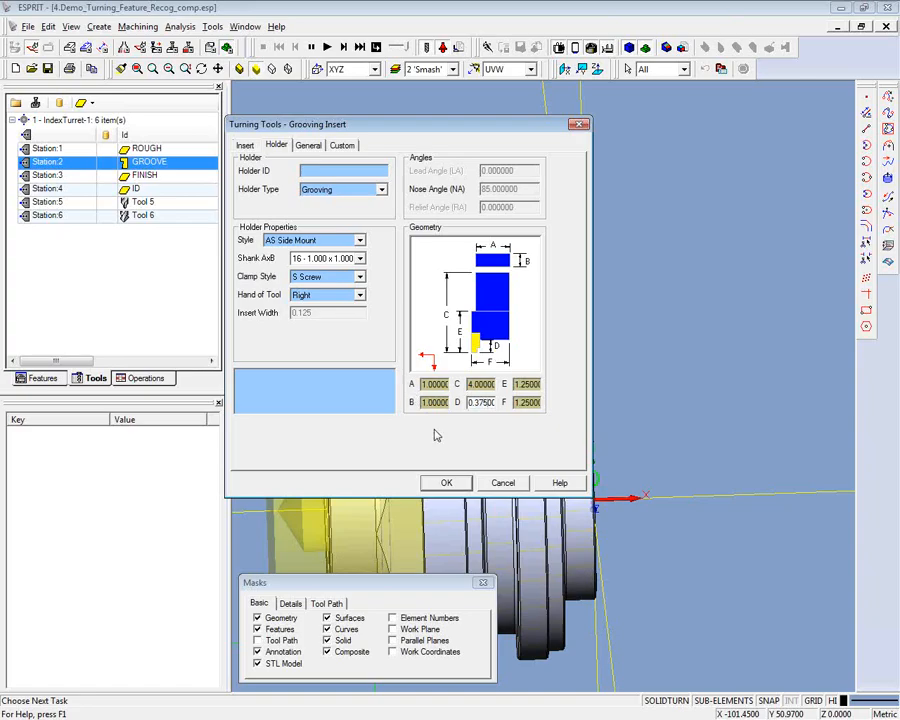
pyautogui.click(446, 483)
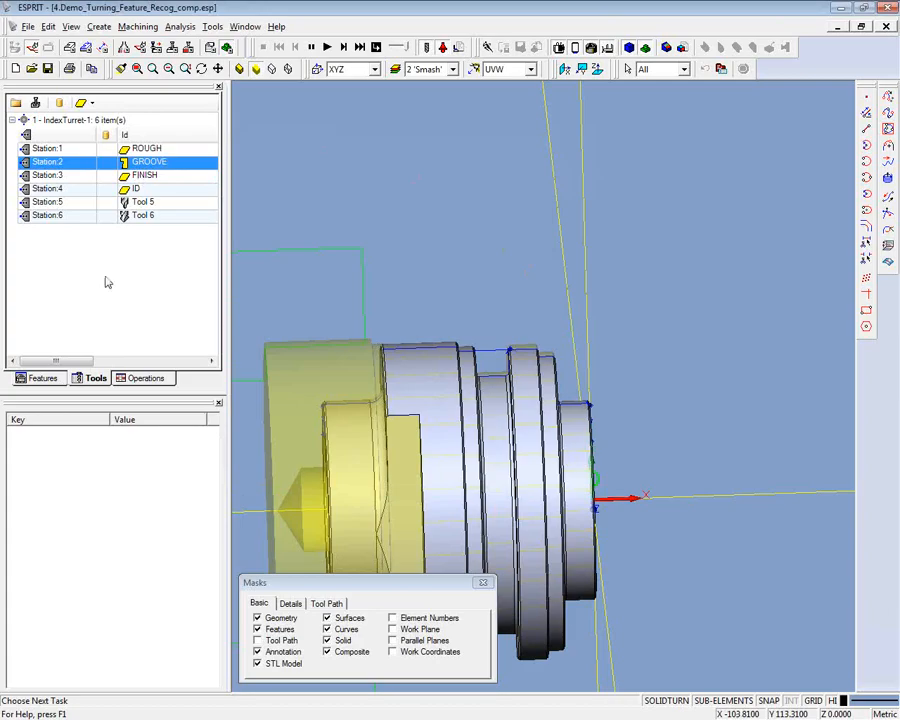
# - Simulate the operations from the ROUGH tool through FRONT ID and examine the machined part in the chuck at an angle
pyautogui.click(135, 378)
pyautogui.click(66, 124)
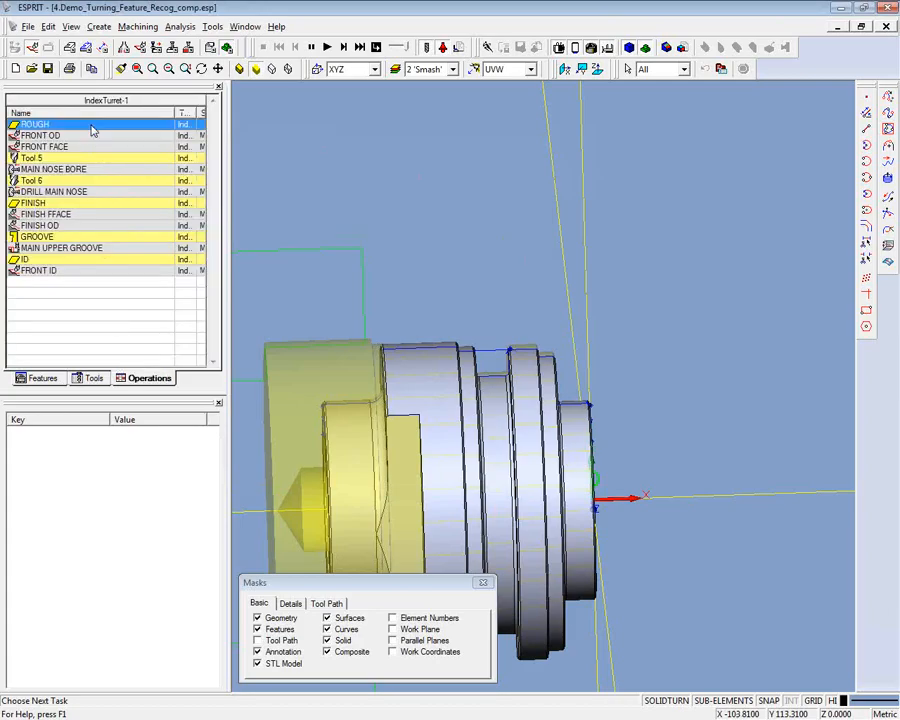
pyautogui.click(326, 48)
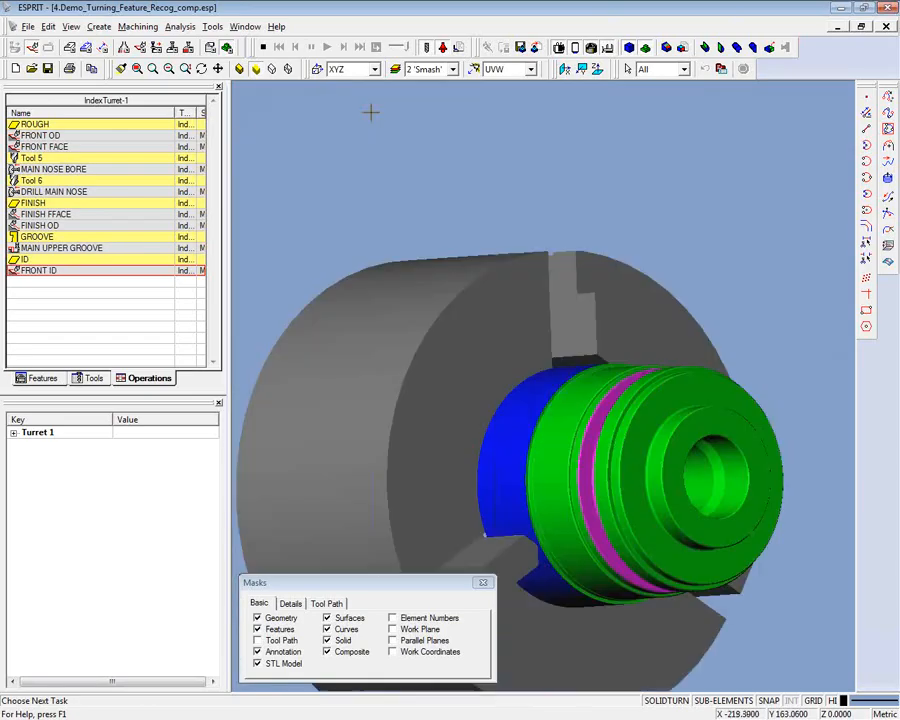
pyautogui.moveTo(371, 112); pyautogui.dragTo(317, 114, button='middle')
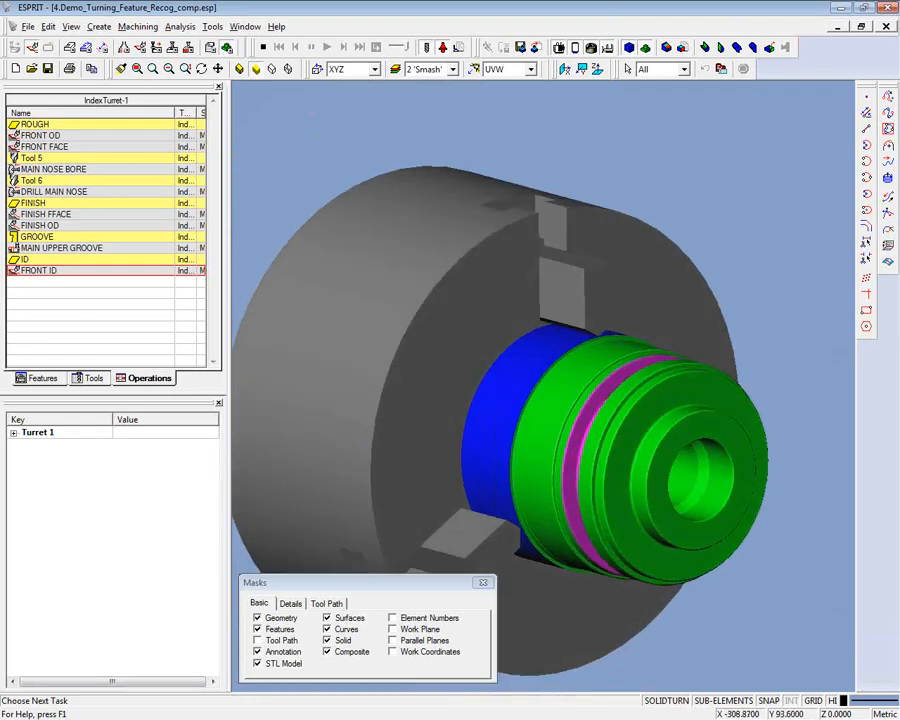